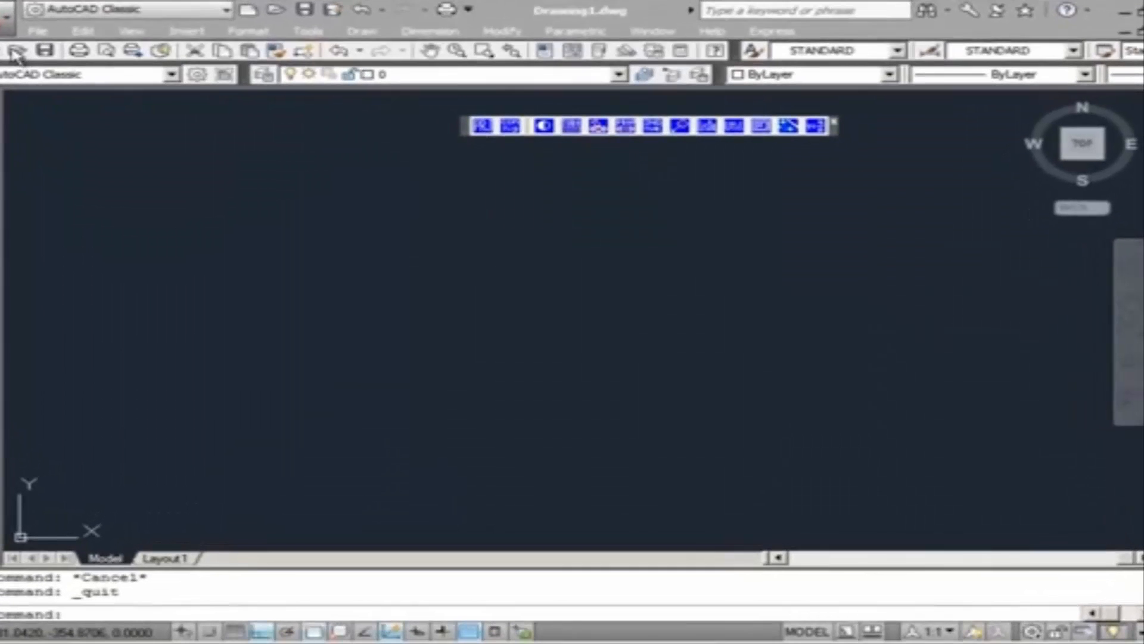
# - Open the drawing Exemplo_Rede Esgoto_topografico.dwg and explode the topographic street plan
pyautogui.click(17, 50)
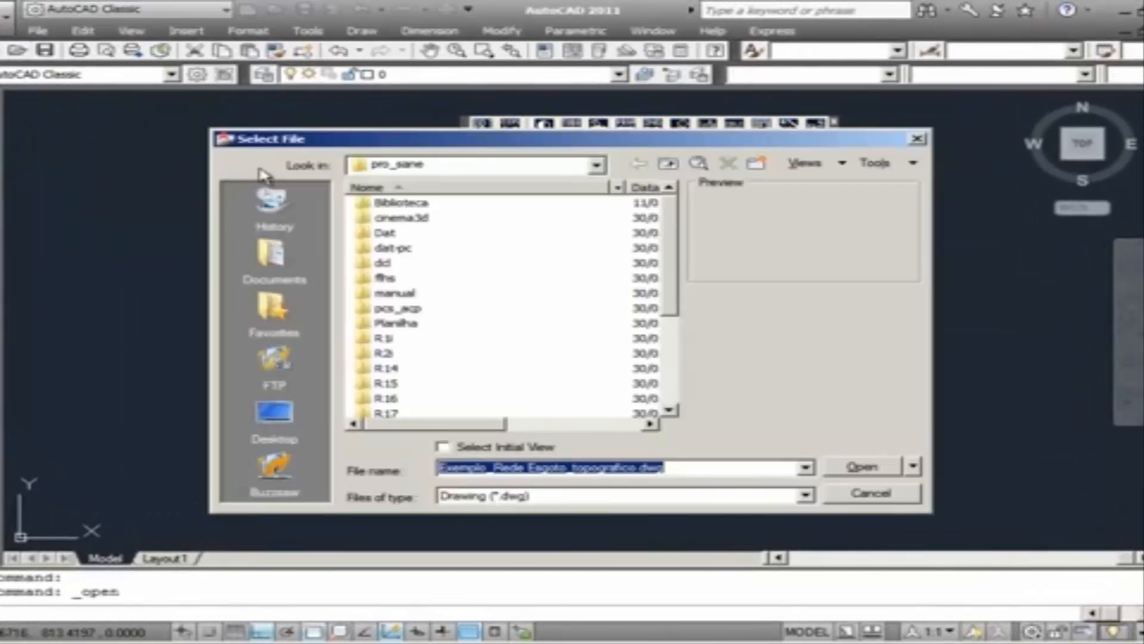
pyautogui.click(863, 466)
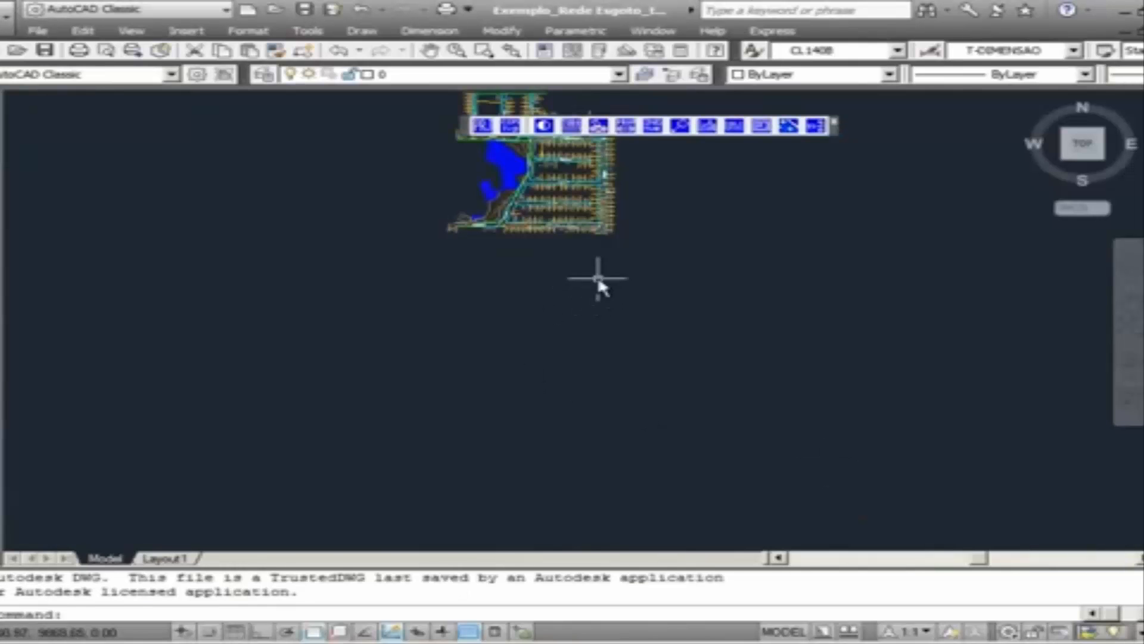
pyautogui.scroll(3, 601, 281)
pyautogui.click(653, 415)
pyautogui.click(295, 186)
pyautogui.write('e')
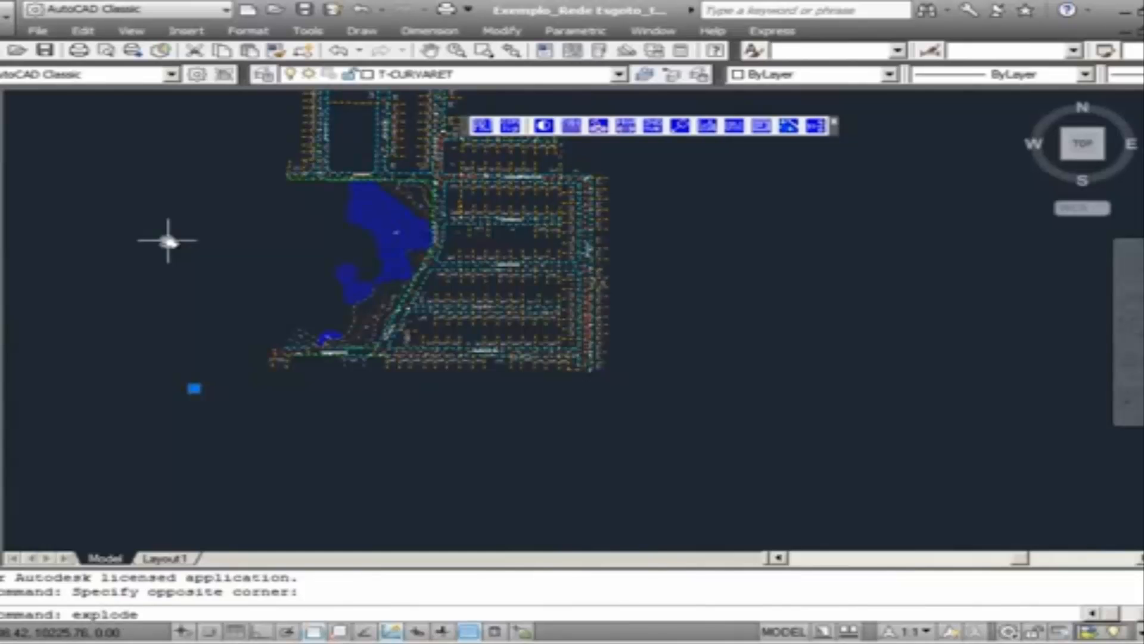
pyautogui.write('xplode')
pyautogui.press('Return')
# - Define the contour lines in the project wizard using the layer of an object, picking a contour on Rua São João
pyautogui.moveTo(536, 149); pyautogui.dragTo(524, 267, button='middle')
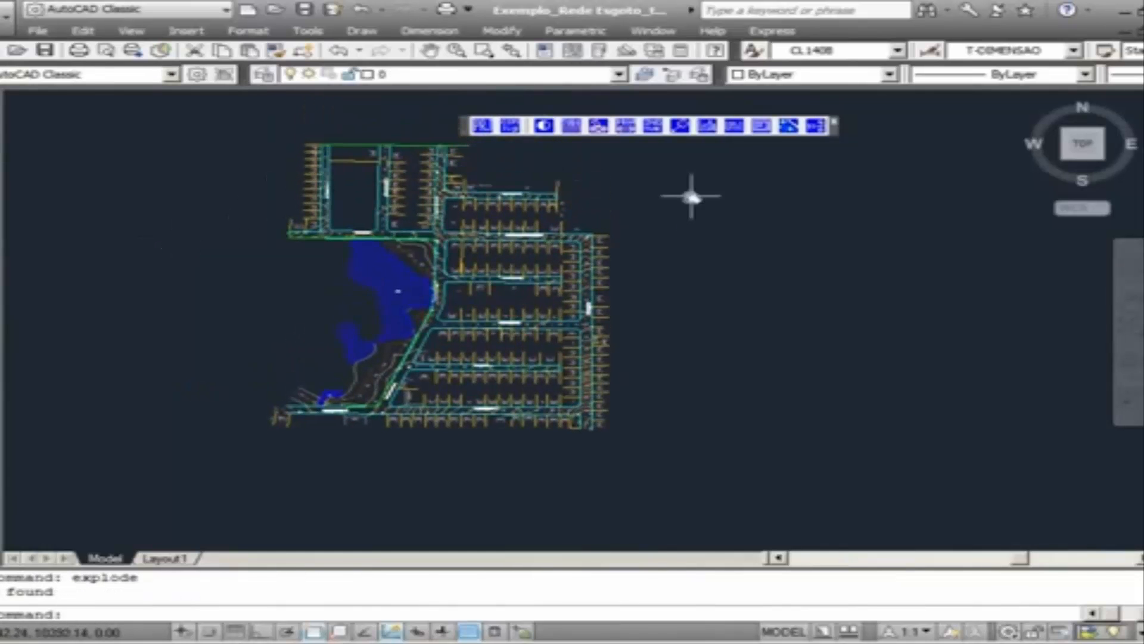
pyautogui.click(787, 126)
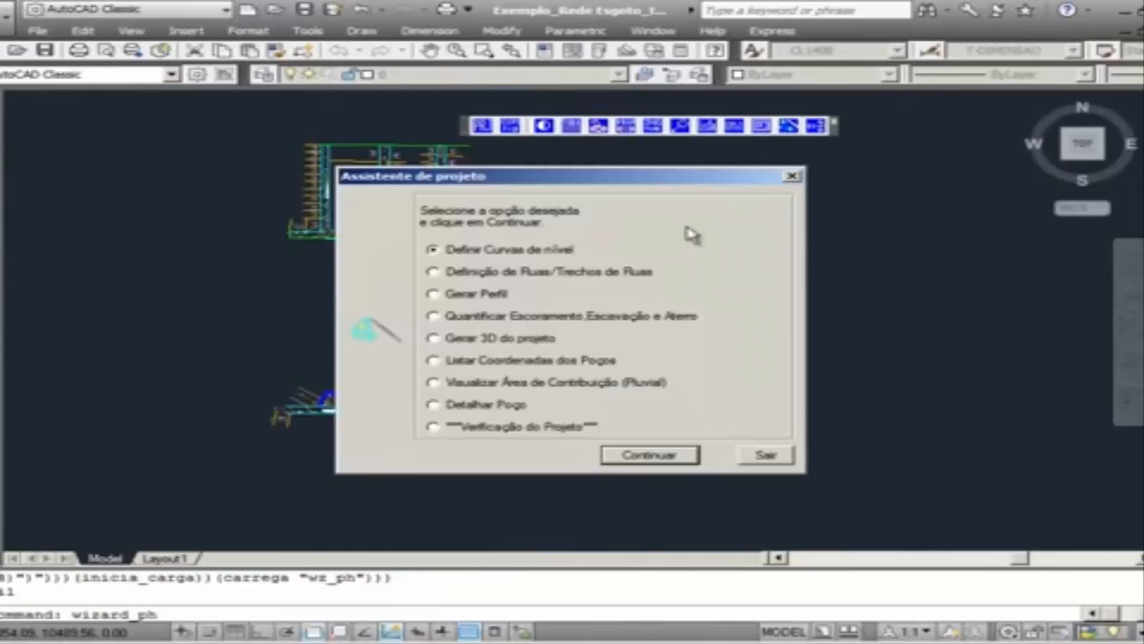
pyautogui.click(654, 458)
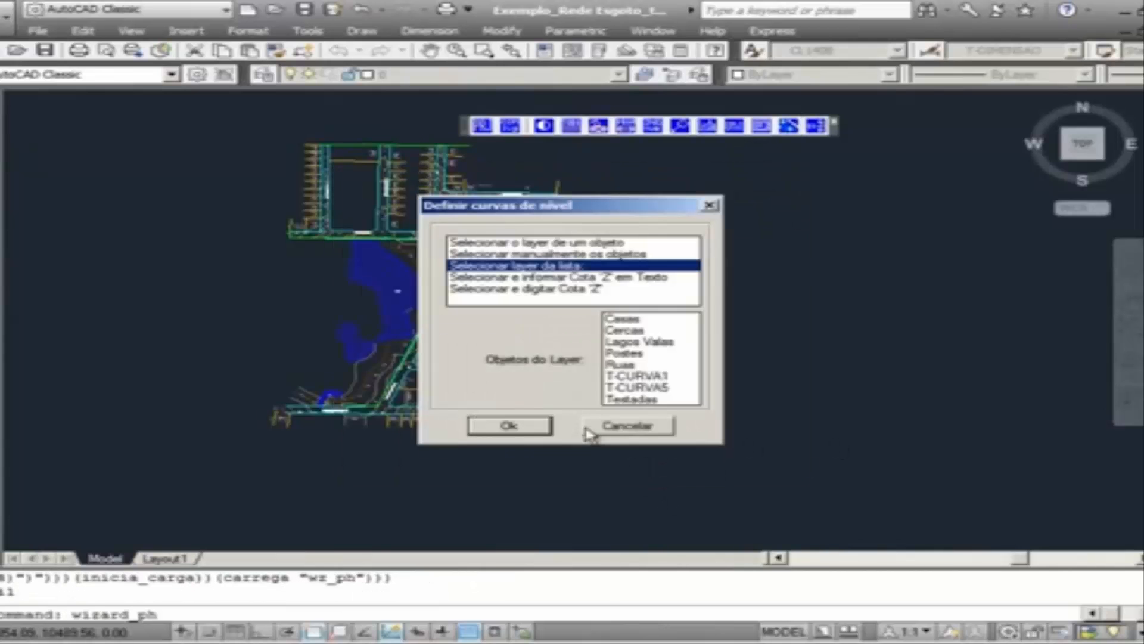
pyautogui.click(536, 242)
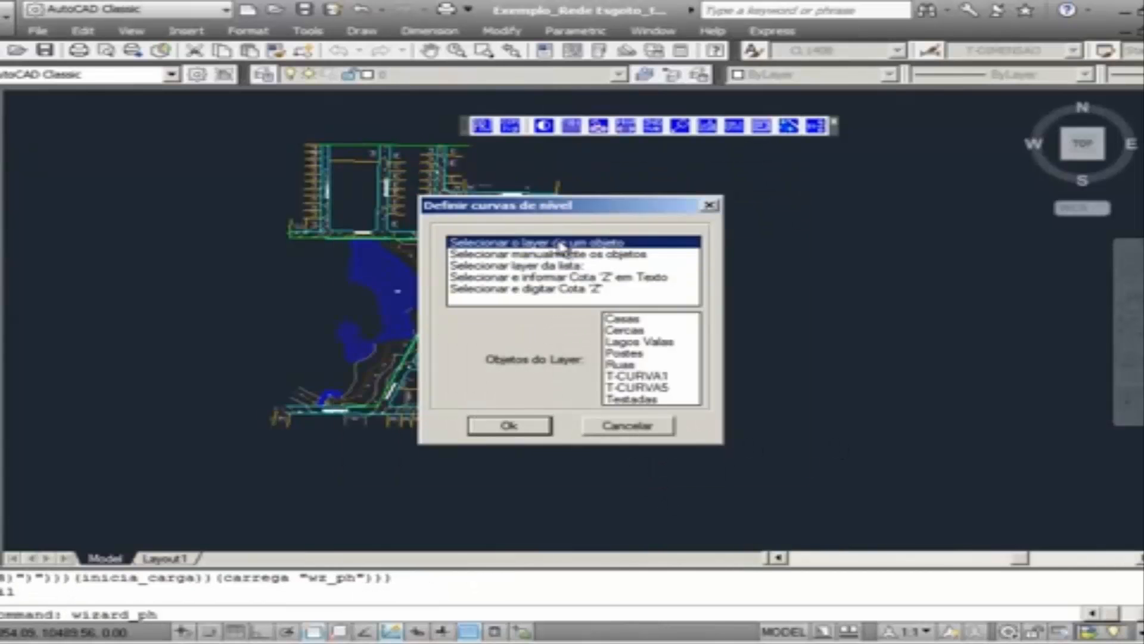
pyautogui.click(509, 426)
pyautogui.scroll(5, 301, 191)
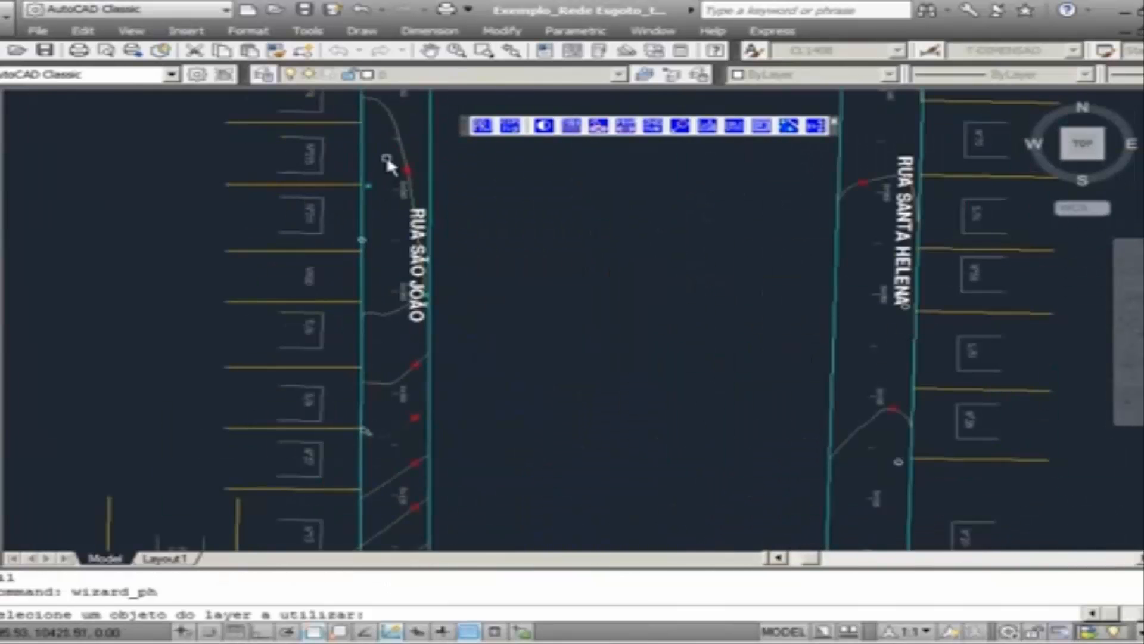
pyautogui.click(421, 201)
# - Open the point insertion tool and look through the point types and symbols of the Caixas - Esgoto material
pyautogui.scroll(-2, 453, 281)
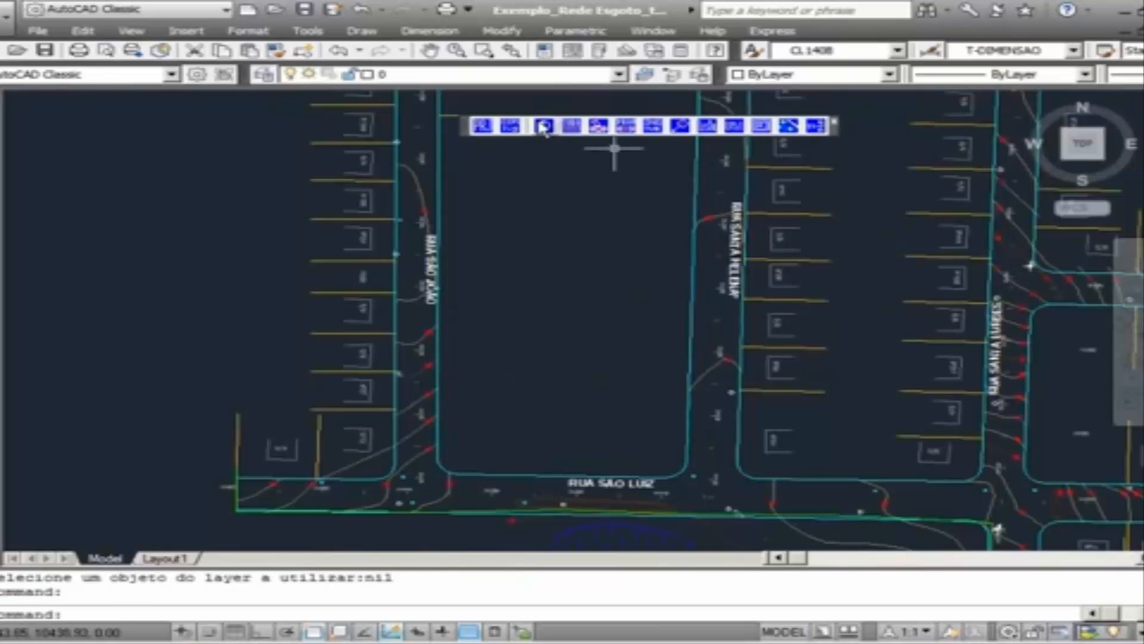
pyautogui.scroll(-2, 575, 166)
pyautogui.moveTo(574, 167); pyautogui.dragTo(506, 257, button='middle')
pyautogui.scroll(-4, 507, 257)
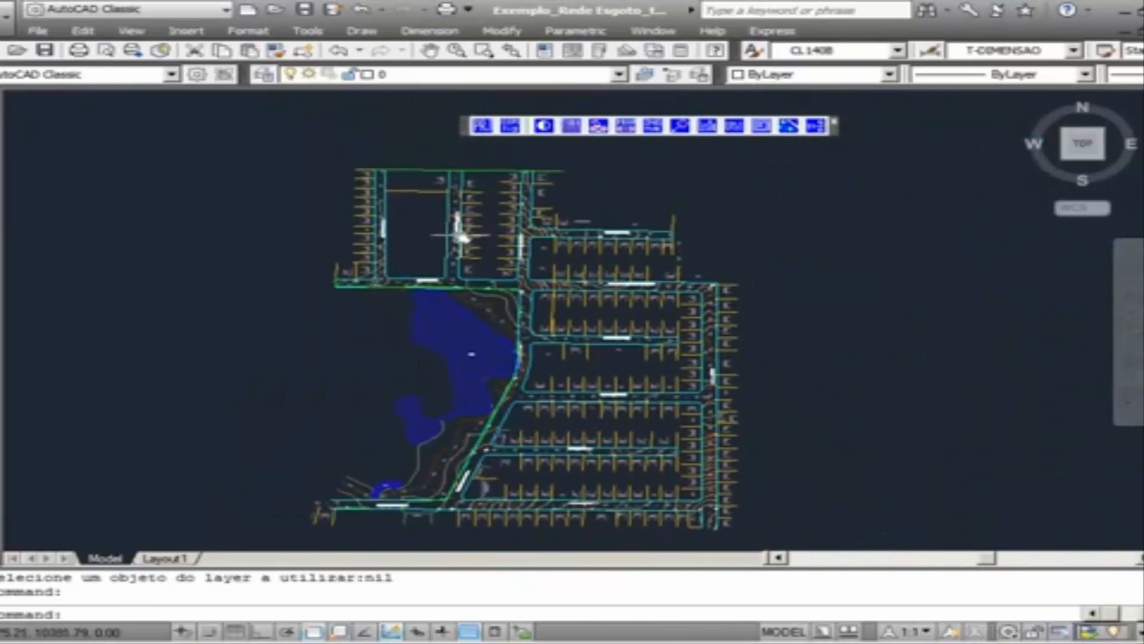
pyautogui.click(546, 127)
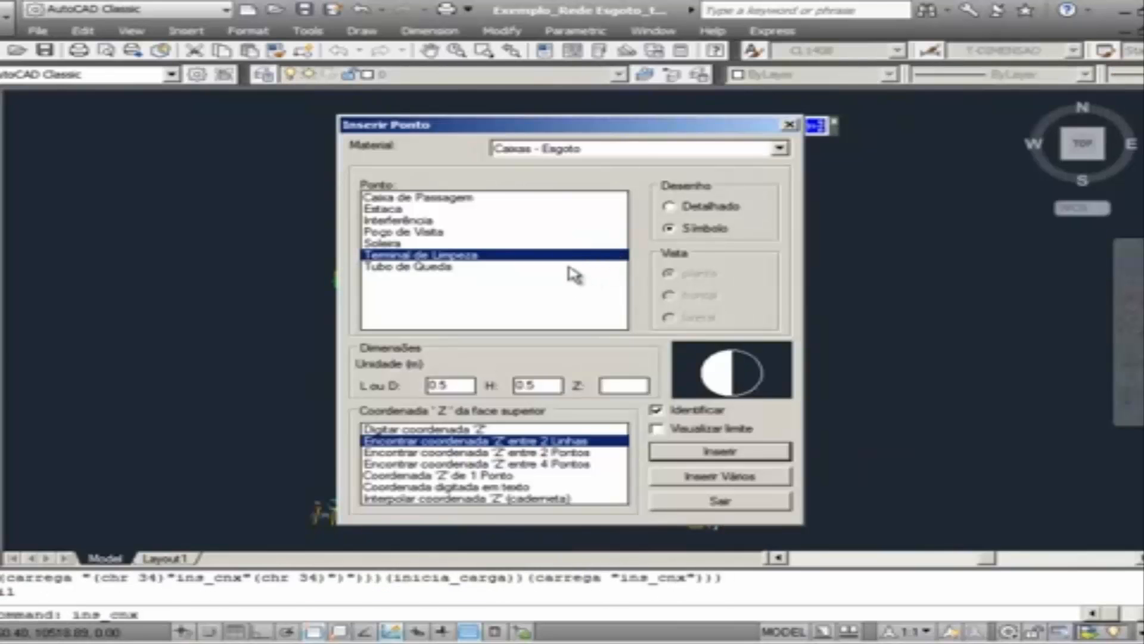
pyautogui.click(603, 156)
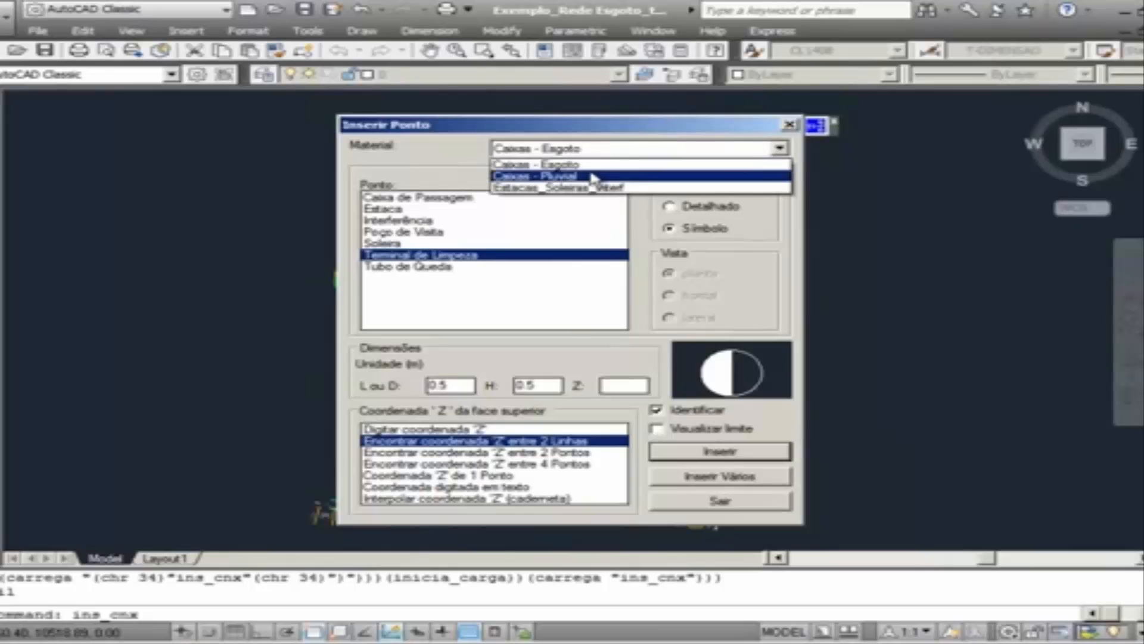
pyautogui.click(597, 171)
pyautogui.click(572, 160)
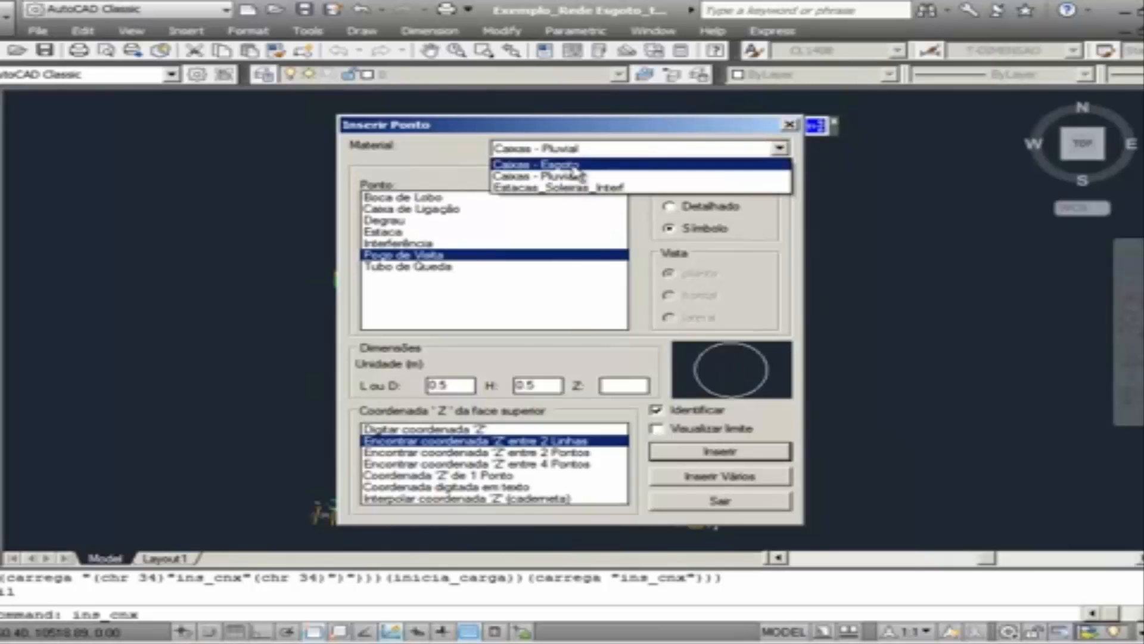
pyautogui.click(577, 165)
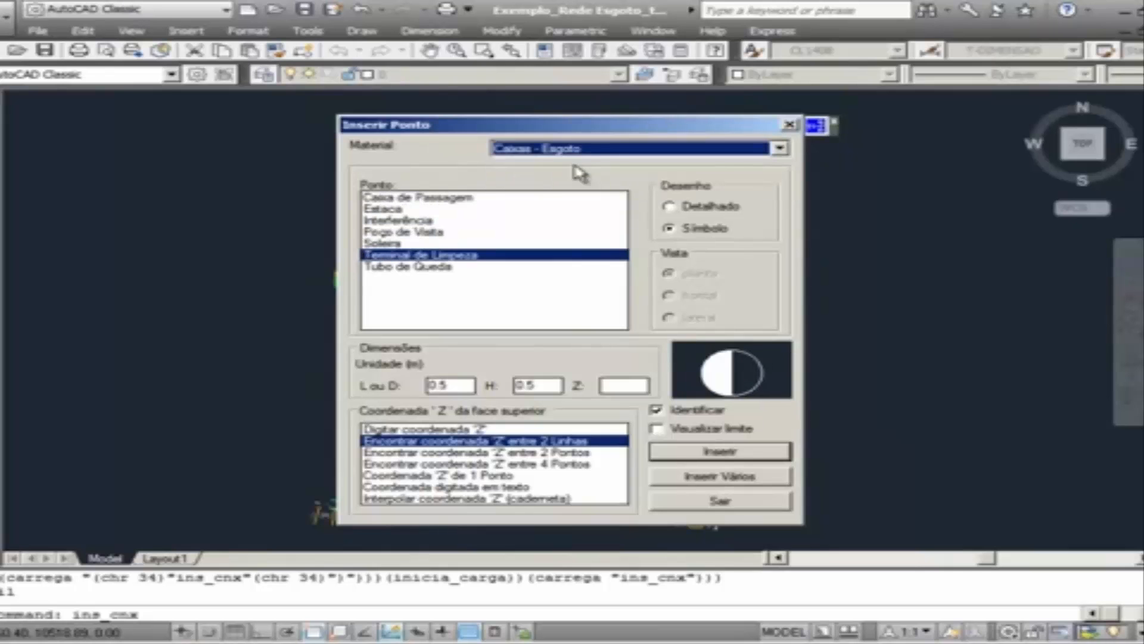
pyautogui.click(465, 267)
pyautogui.click(456, 256)
pyautogui.click(447, 233)
pyautogui.click(446, 220)
pyautogui.click(418, 197)
pyautogui.click(445, 210)
pyautogui.click(450, 233)
pyautogui.click(444, 220)
pyautogui.click(444, 243)
pyautogui.click(453, 255)
pyautogui.click(492, 267)
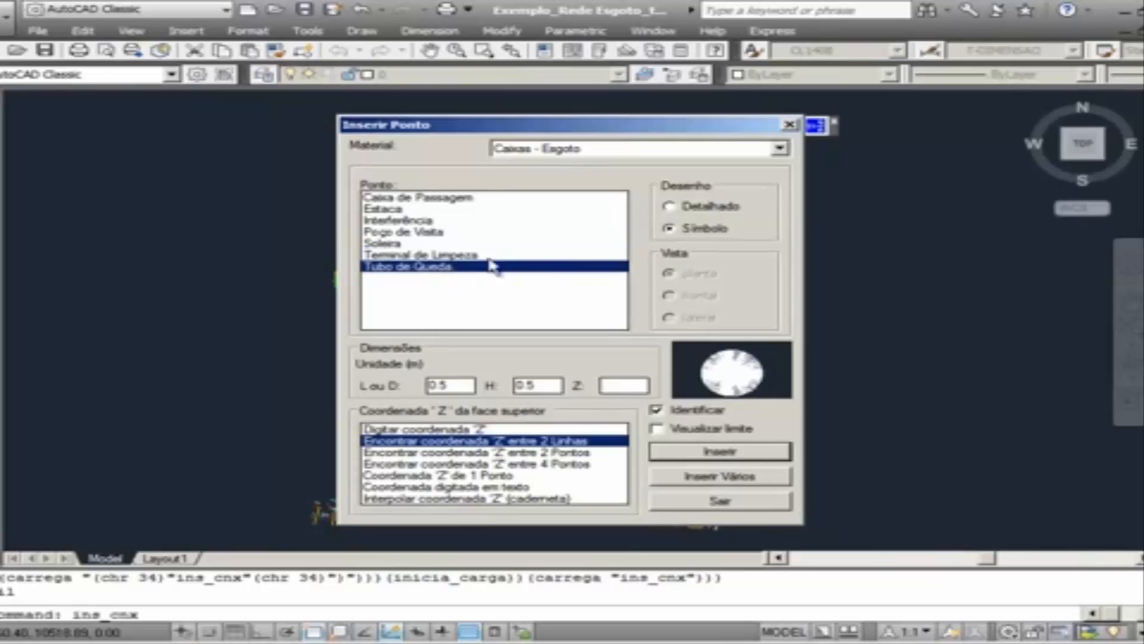
# - Set the material to Caixas - Pluvial, look through its point types and choose Boca de Lobo
pyautogui.click(575, 150)
pyautogui.click(566, 178)
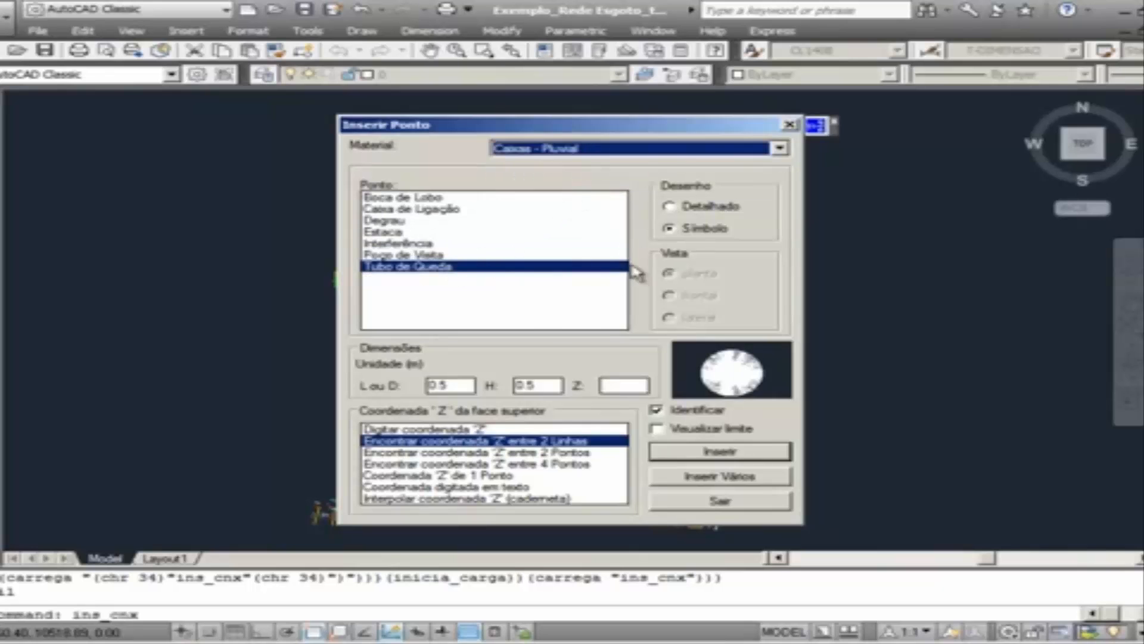
pyautogui.click(442, 268)
pyautogui.click(444, 243)
pyautogui.click(445, 232)
pyautogui.click(449, 209)
pyautogui.click(447, 196)
pyautogui.click(432, 221)
pyautogui.click(429, 232)
pyautogui.click(432, 243)
pyautogui.click(438, 255)
pyautogui.click(441, 267)
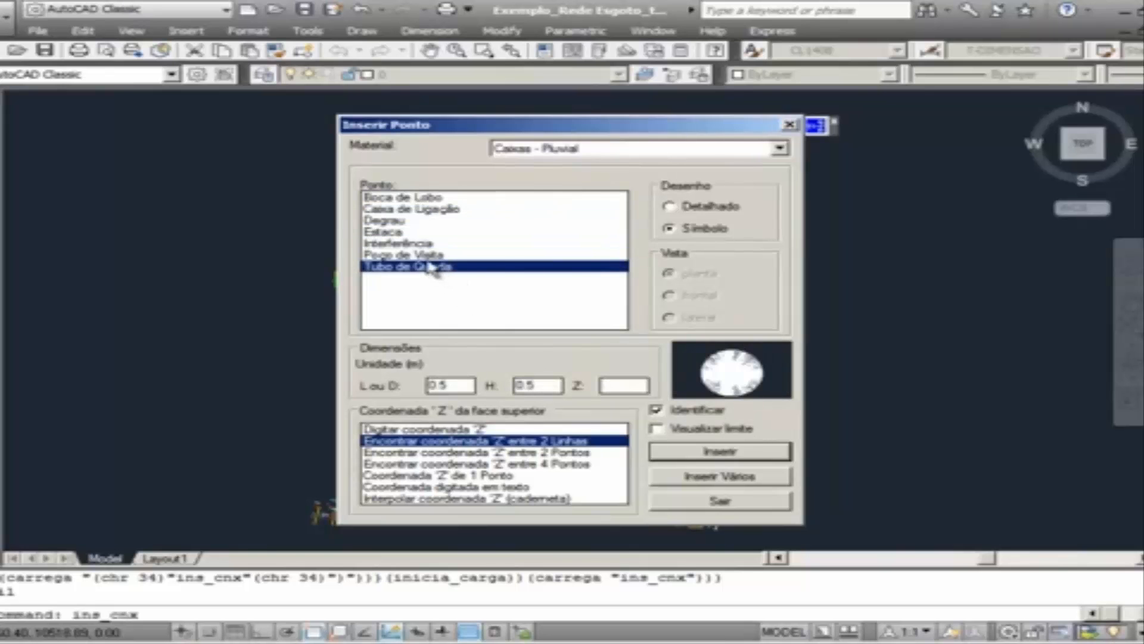
pyautogui.click(435, 255)
pyautogui.click(432, 243)
pyautogui.click(447, 209)
pyautogui.click(442, 198)
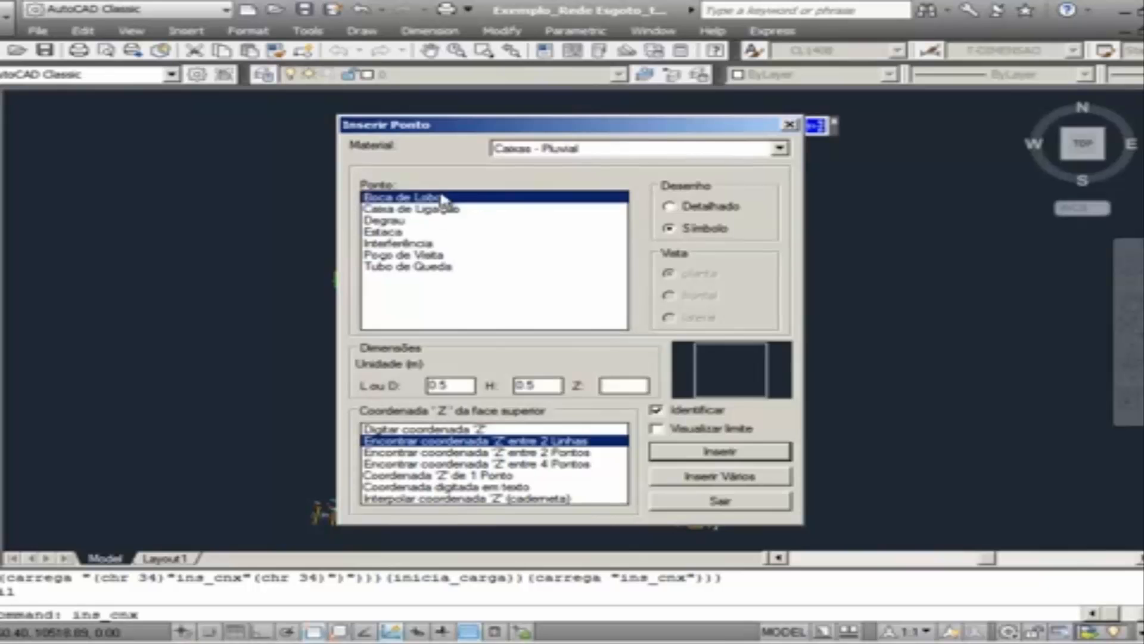
# - Insert the Boca de Lobo at a lot line on the west edge of Rua São João, taking Z from one point
pyautogui.click(489, 476)
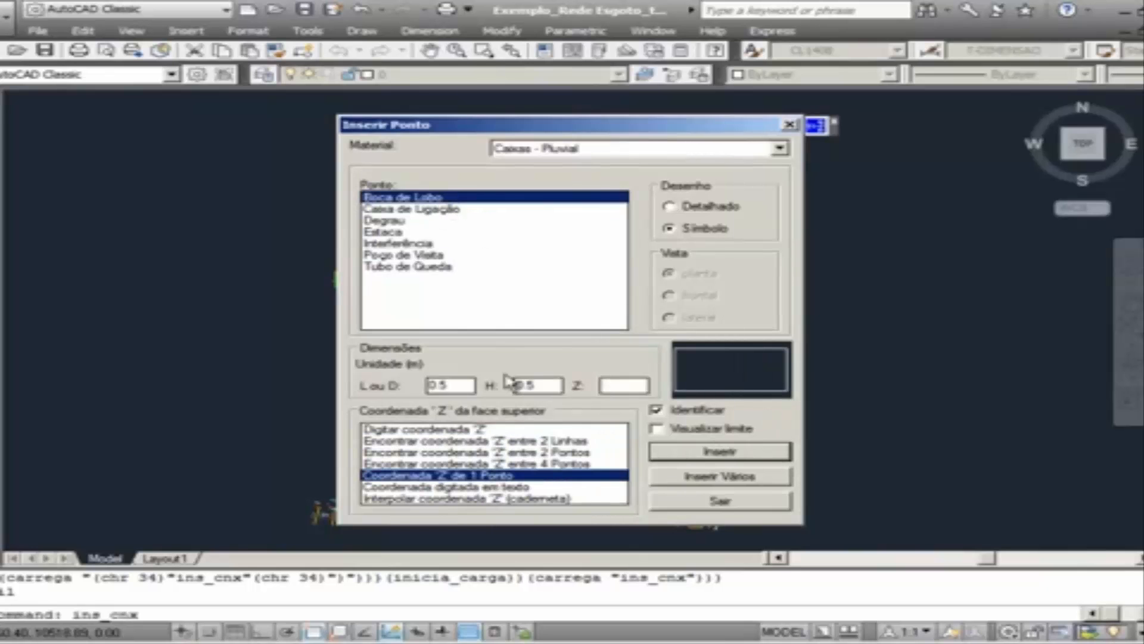
pyautogui.click(688, 462)
pyautogui.scroll(10, 405, 274)
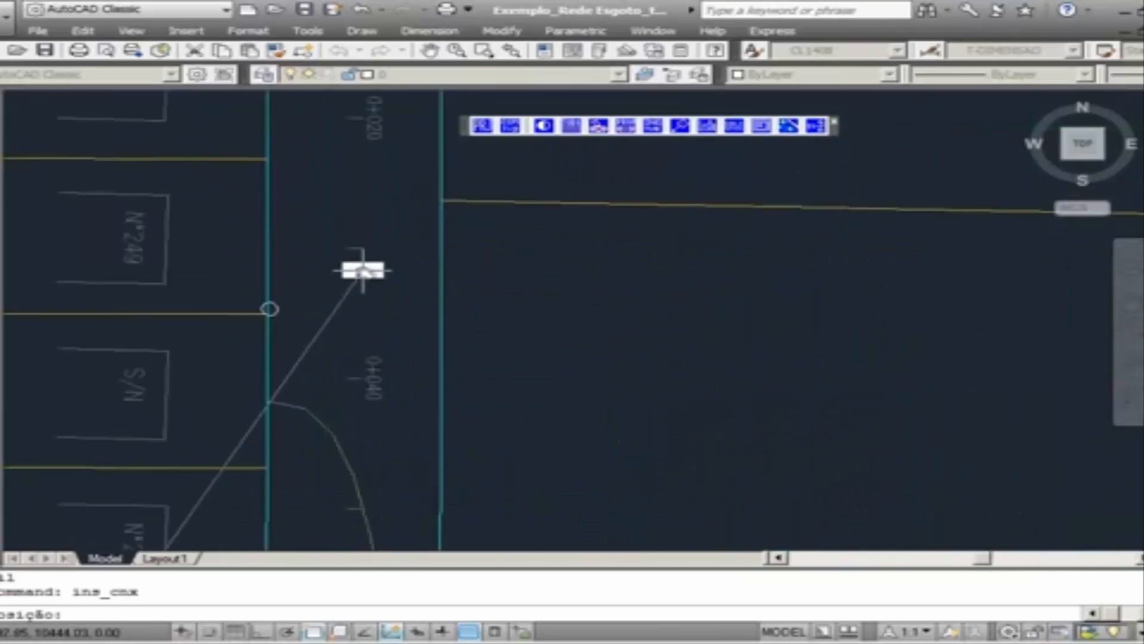
pyautogui.moveTo(361, 356); pyautogui.dragTo(450, 236, button='middle')
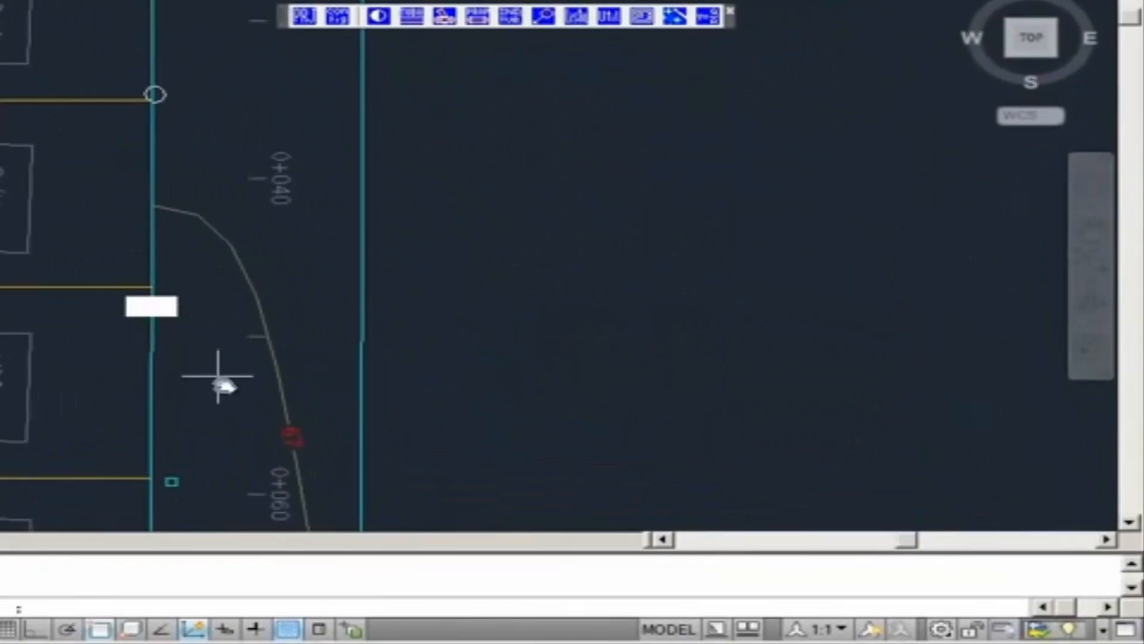
pyautogui.click(282, 434)
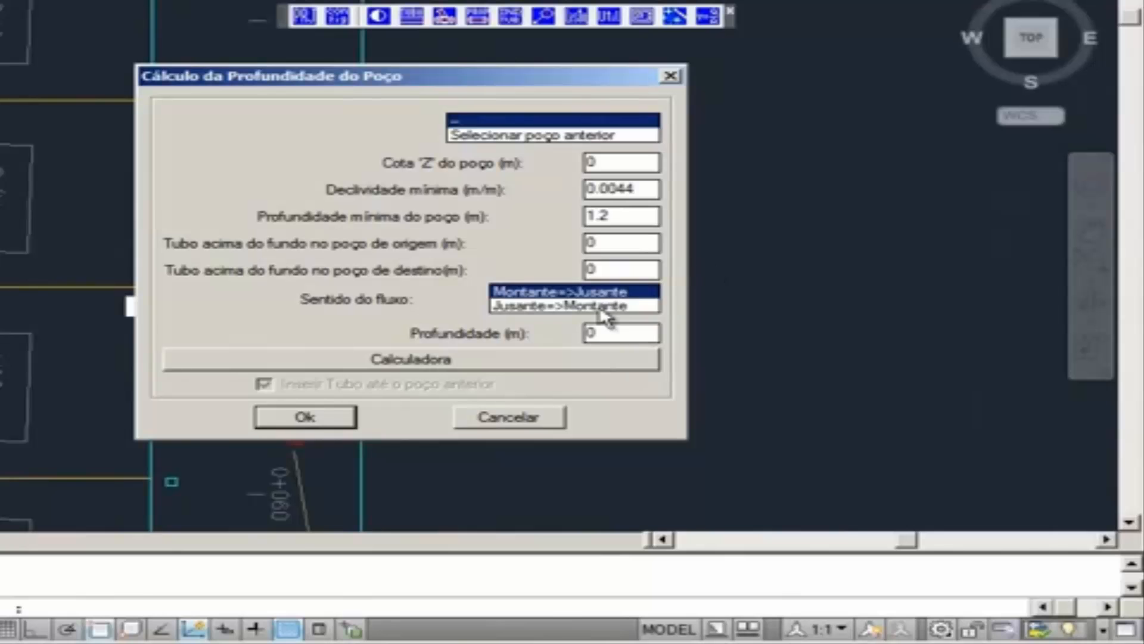
# - Set the depth of the first Boca de Lobo to 1 m in the well depth calculation
pyautogui.click(636, 192)
pyautogui.doubleClick(625, 325)
pyautogui.write('1')
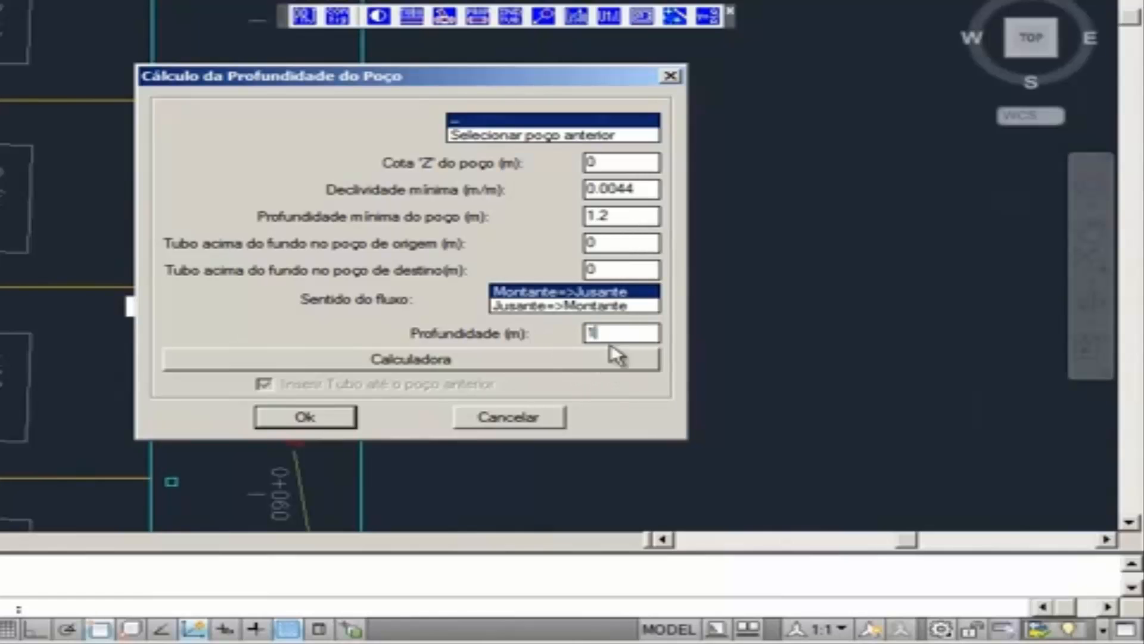
pyautogui.click(608, 245)
pyautogui.click(338, 421)
# - Identify the Boca de Lobo as point 1 and place its label over the lots west of Rua São João
pyautogui.moveTo(330, 394); pyautogui.dragTo(312, 278, button='middle')
pyautogui.scroll(-4, 280, 345)
pyautogui.click(332, 64)
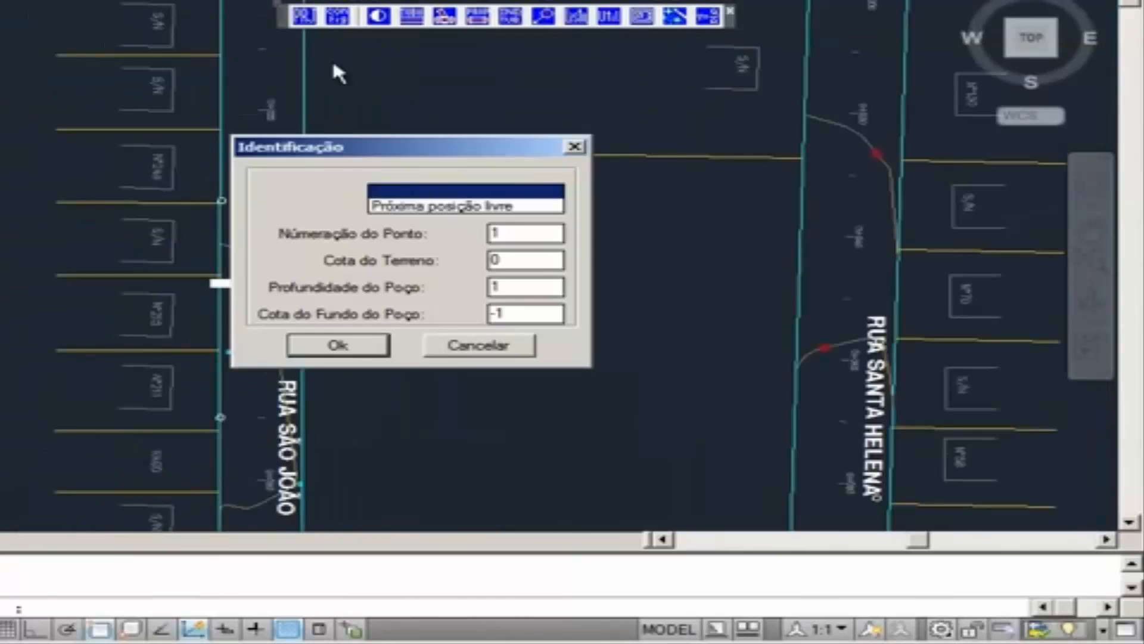
pyautogui.click(374, 350)
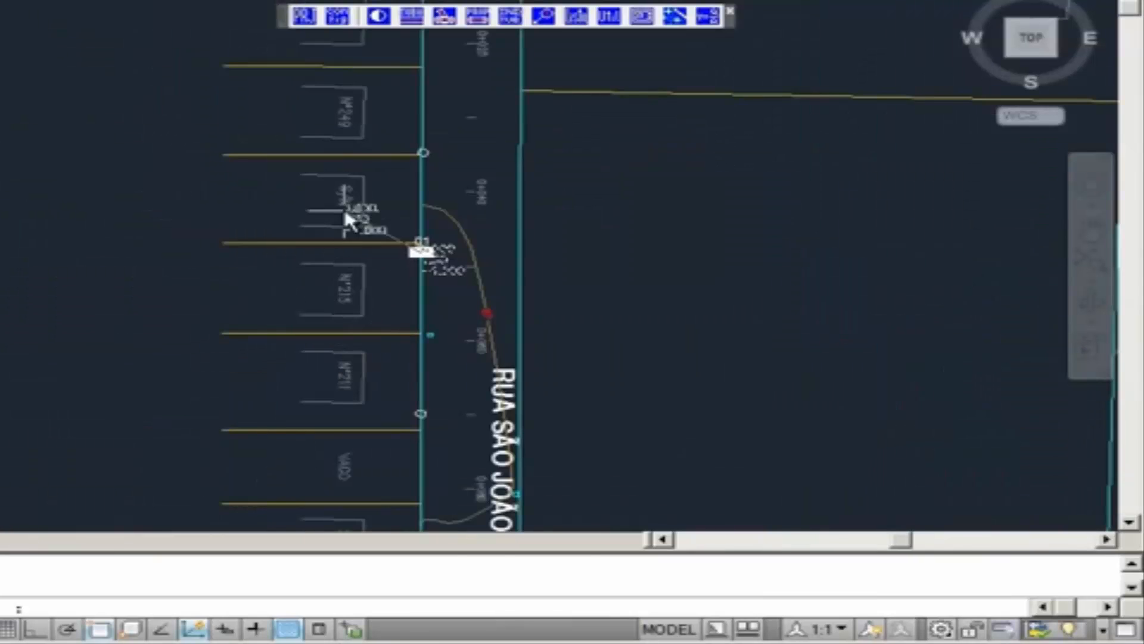
pyautogui.click(238, 214)
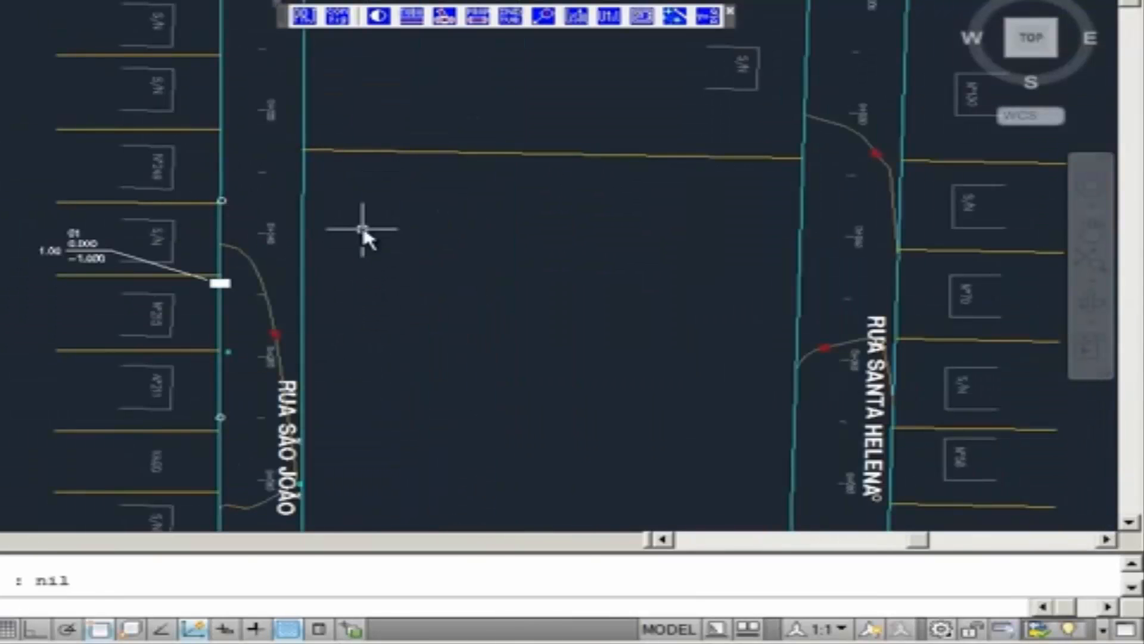
# - Insert a second Boca de Lobo farther south on the street's west edge, with Z found between two points on adjacent contours
pyautogui.click(381, 18)
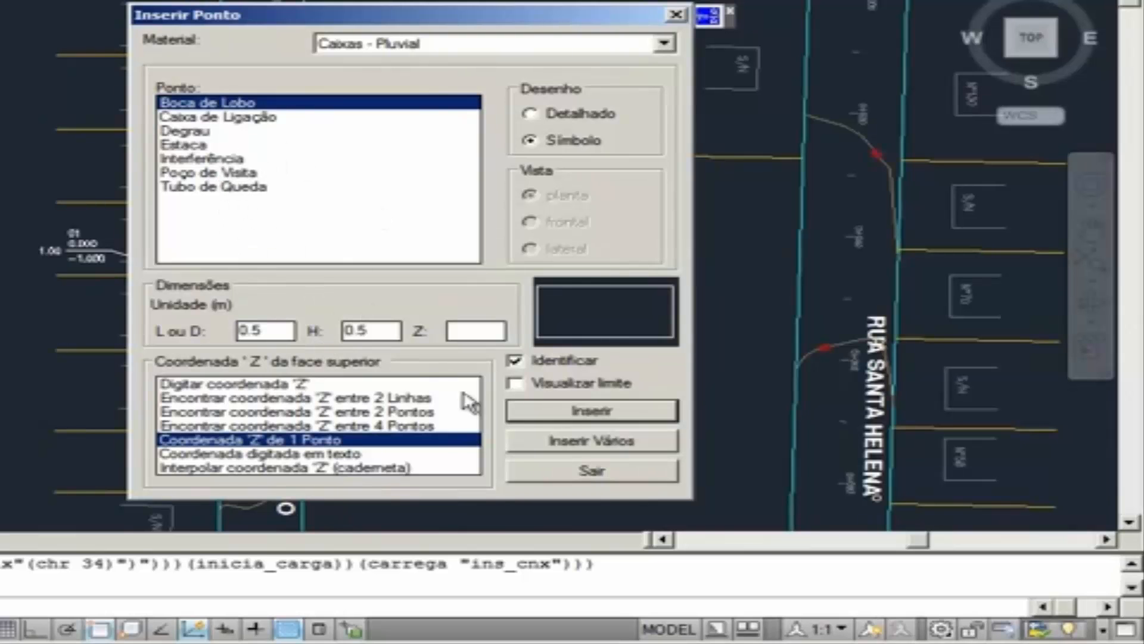
pyautogui.click(405, 426)
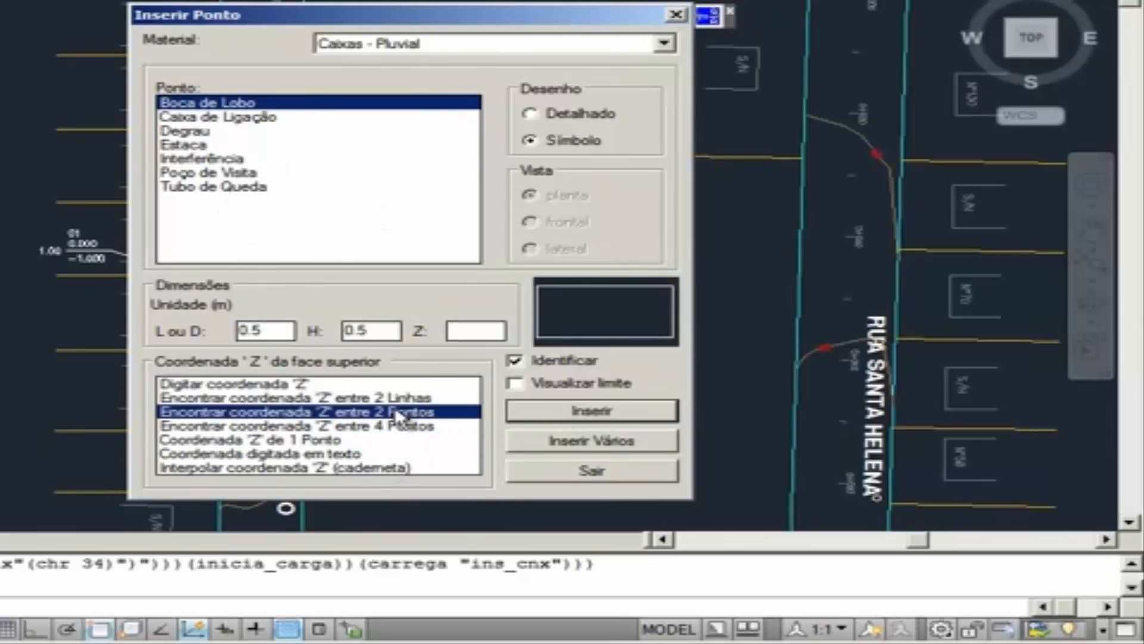
pyautogui.click(572, 412)
pyautogui.moveTo(143, 517); pyautogui.dragTo(261, 248, button='middle')
pyautogui.scroll(3, 364, 286)
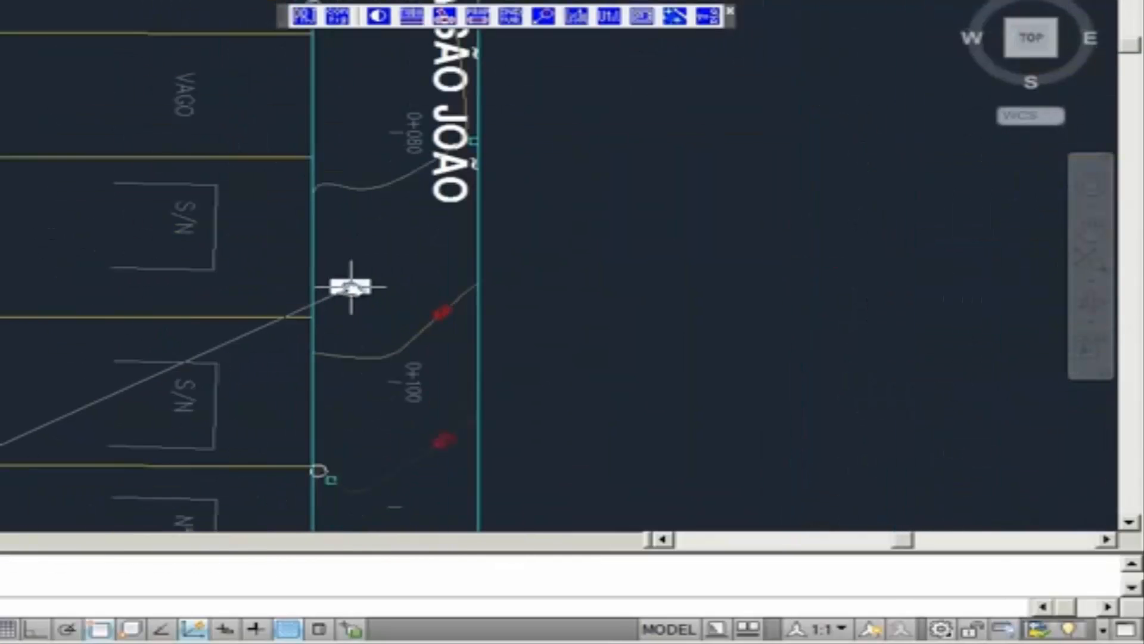
pyautogui.click(315, 319)
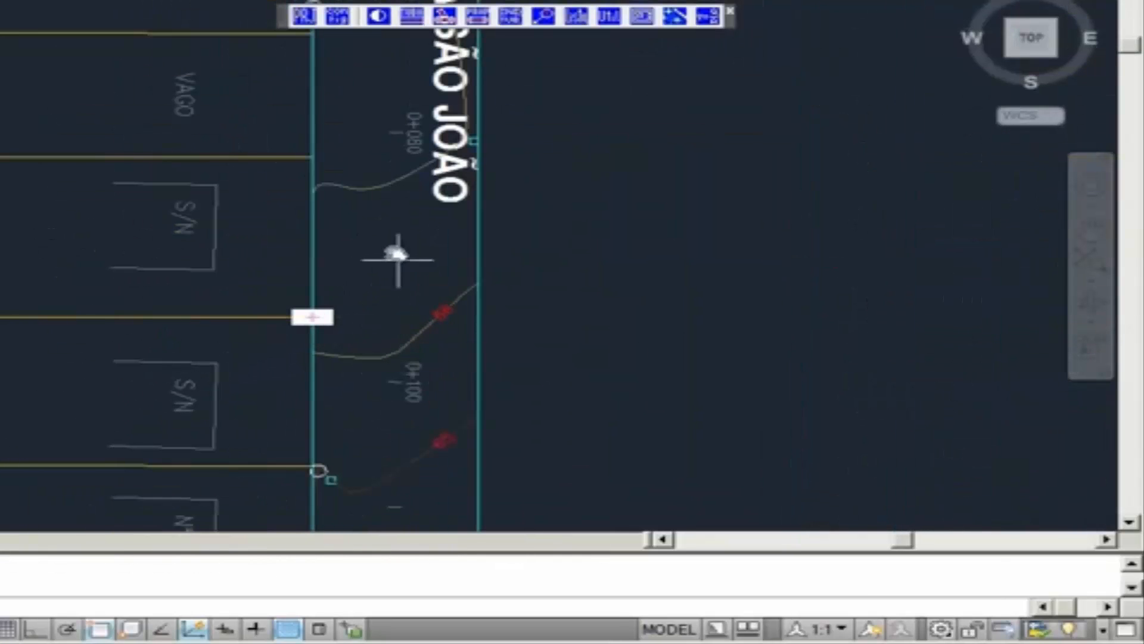
pyautogui.click(372, 189)
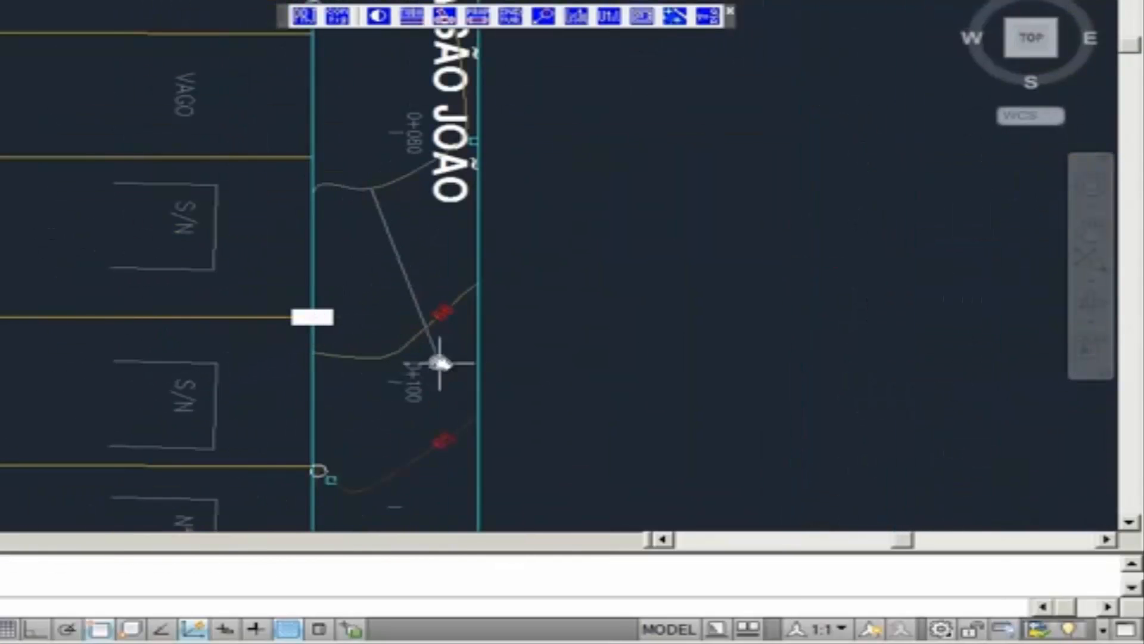
pyautogui.click(407, 345)
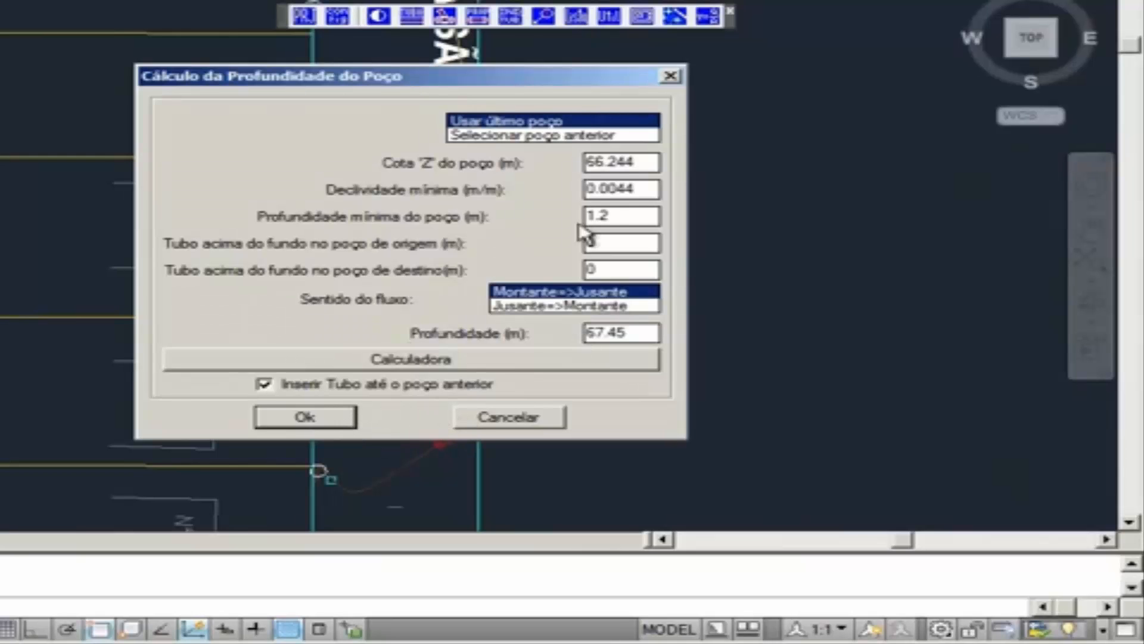
# - Accept the calculated depth for the second Boca de Lobo, using the last well and inserting the pipe to it
pyautogui.moveTo(630, 170); pyautogui.dragTo(577, 164)
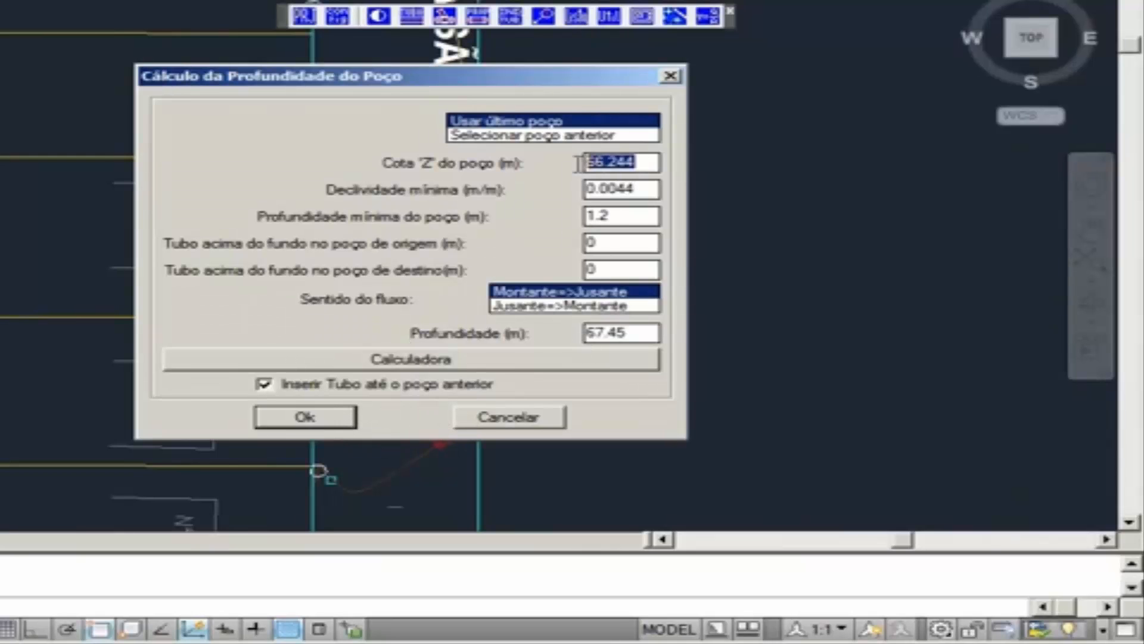
pyautogui.click(634, 332)
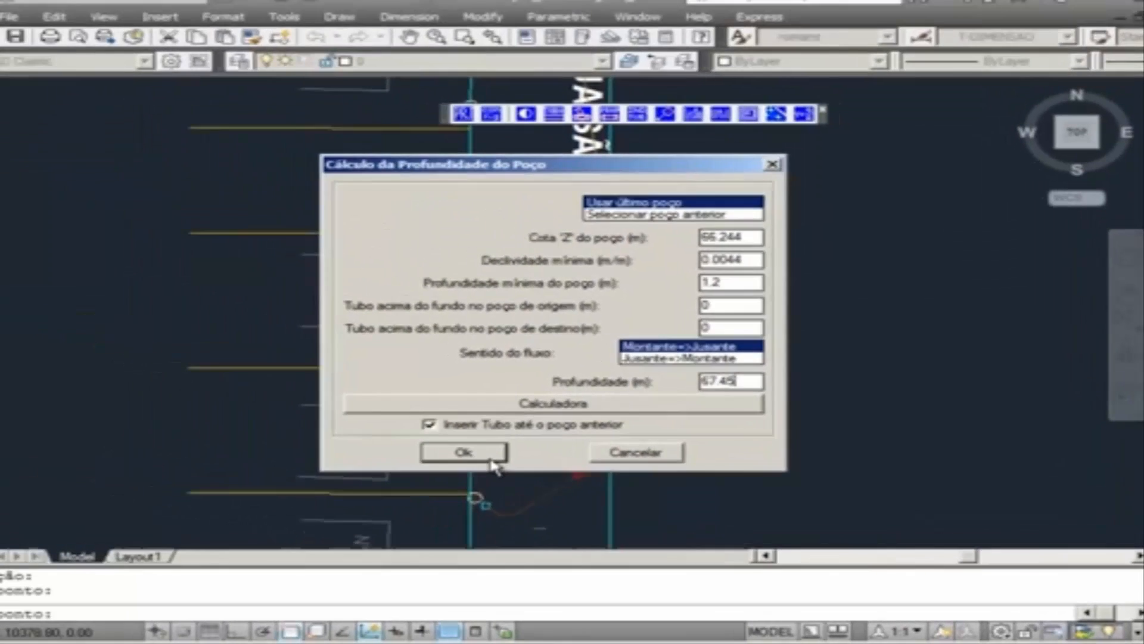
pyautogui.click(348, 425)
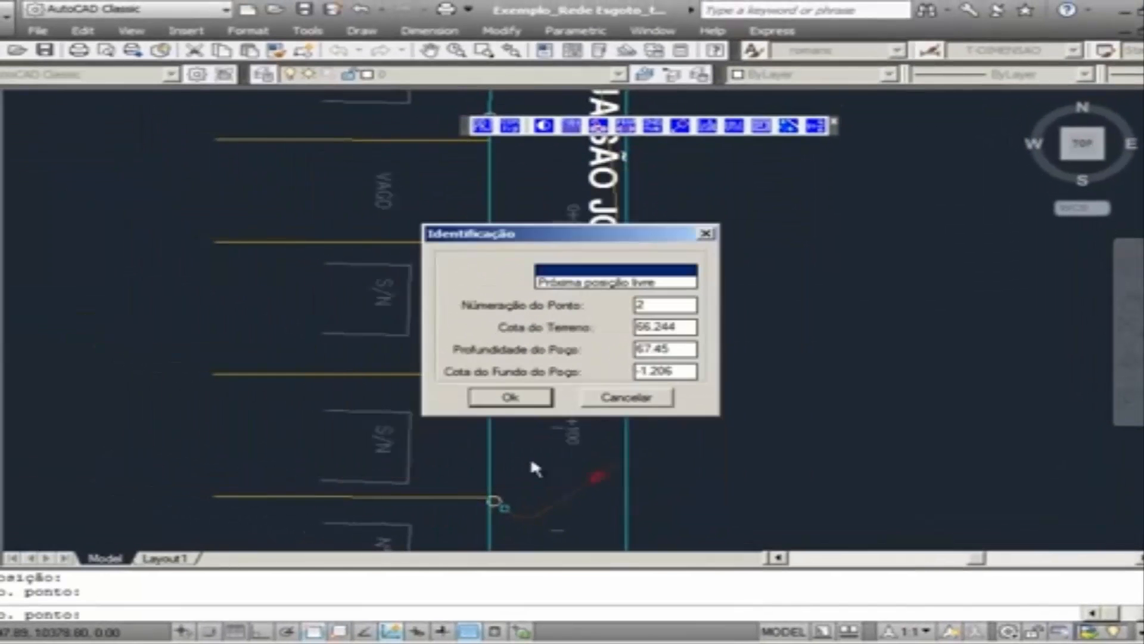
# - Identify the second Boca de Lobo as point 2 and place its label over the lots west of Rua São João
pyautogui.click(536, 400)
pyautogui.click(408, 300)
pyautogui.moveTo(545, 330); pyautogui.dragTo(516, 412, button='middle')
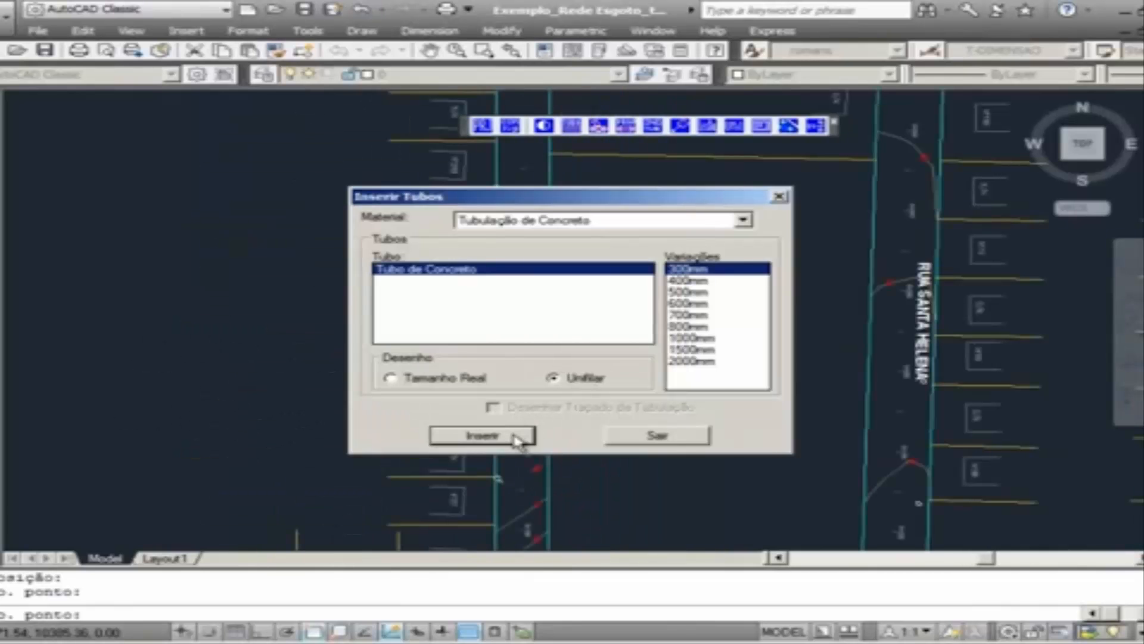
# - Insert a single-line 300 mm Tubo de Concreto between points 1 and 2 with its indication, accepting the proposed end elevations
pyautogui.click(482, 436)
pyautogui.click(504, 408)
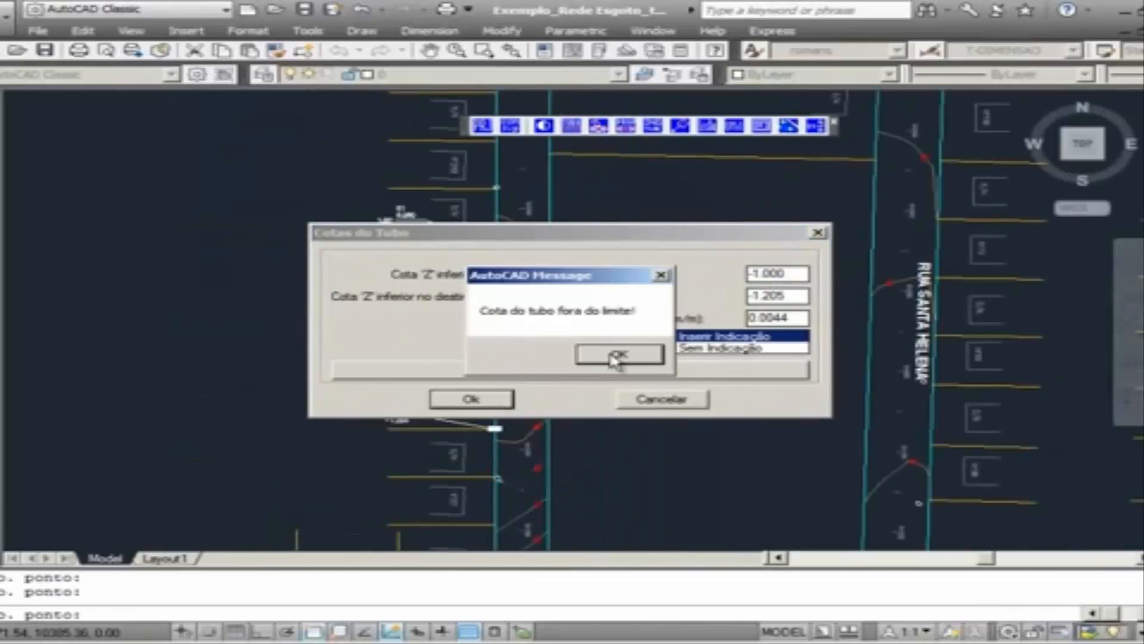
pyautogui.click(614, 358)
pyautogui.click(505, 400)
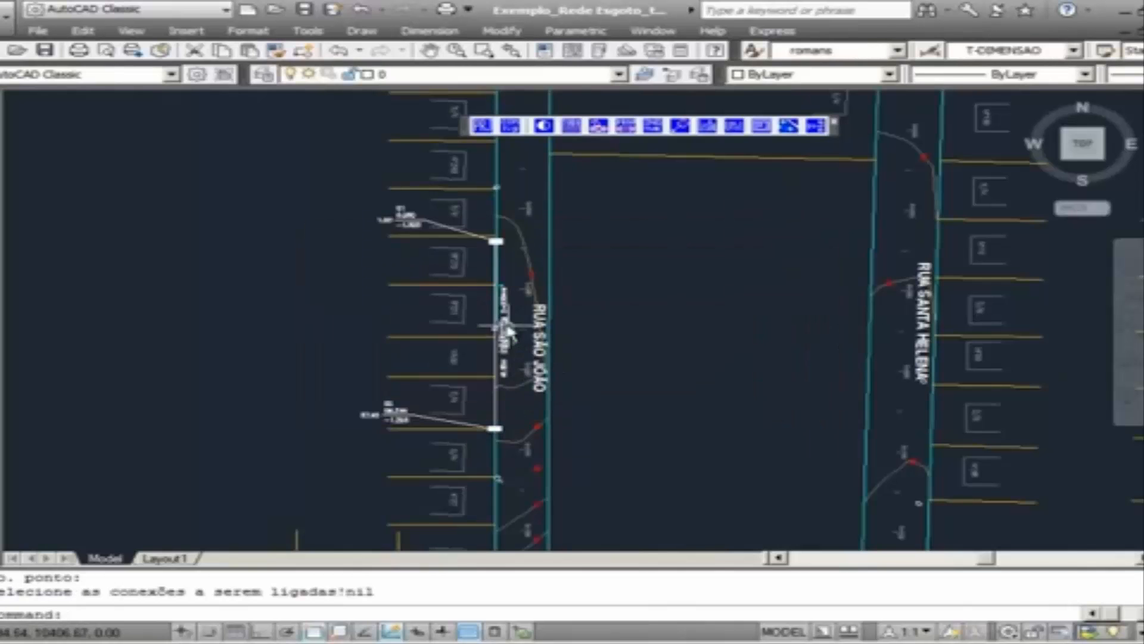
# - Insert a Poço de Visita near the south end of Rua São João, with Z found between two points on adjacent contours
pyautogui.scroll(3, 480, 327)
pyautogui.scroll(-2, 504, 395)
pyautogui.moveTo(503, 395)
pyautogui.mouseDown(button='middle')
pyautogui.moveTo(484, 287)
pyautogui.moveTo(506, 277)
pyautogui.moveTo(435, 435)
pyautogui.moveTo(468, 442)
pyautogui.moveTo(460, 449)
pyautogui.mouseUp(button='middle')
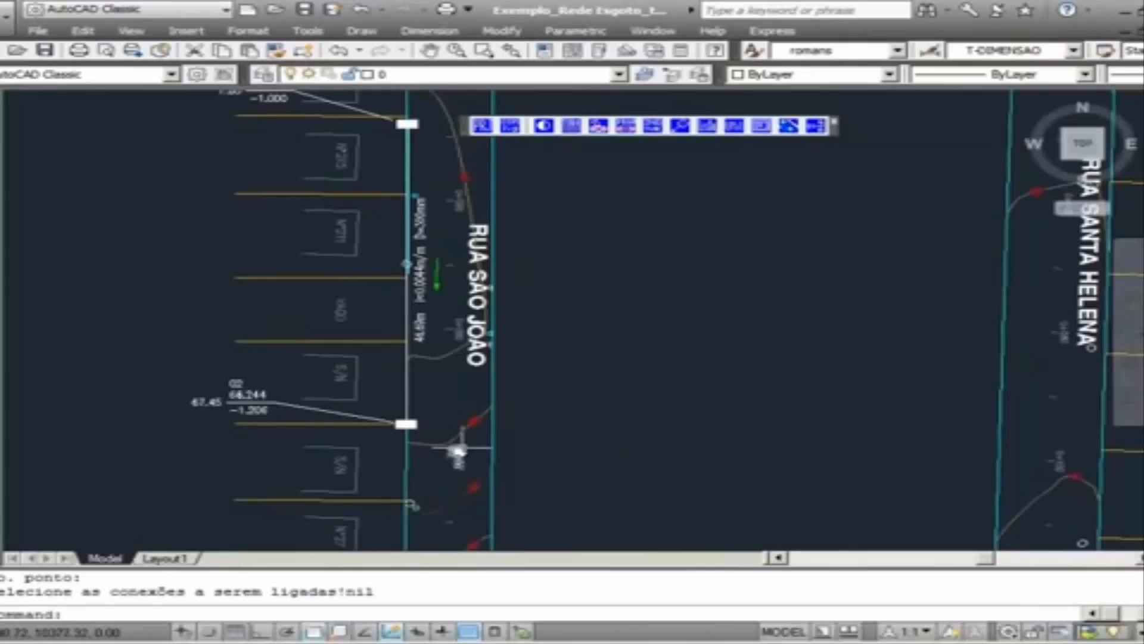
pyautogui.scroll(-4, 453, 483)
pyautogui.scroll(3, 491, 366)
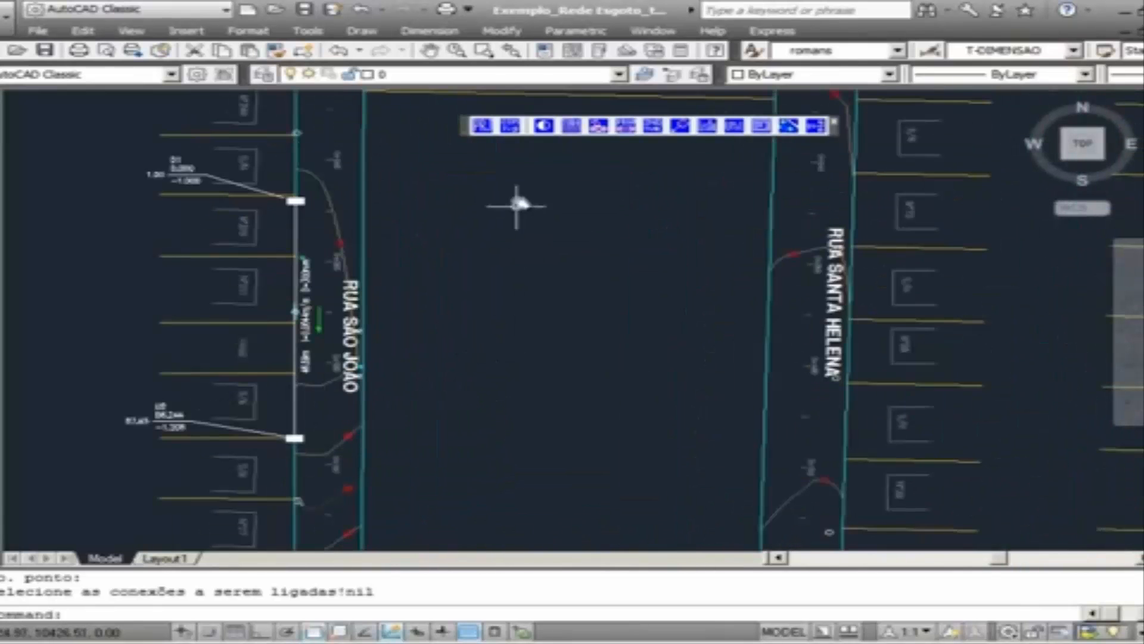
pyautogui.click(543, 125)
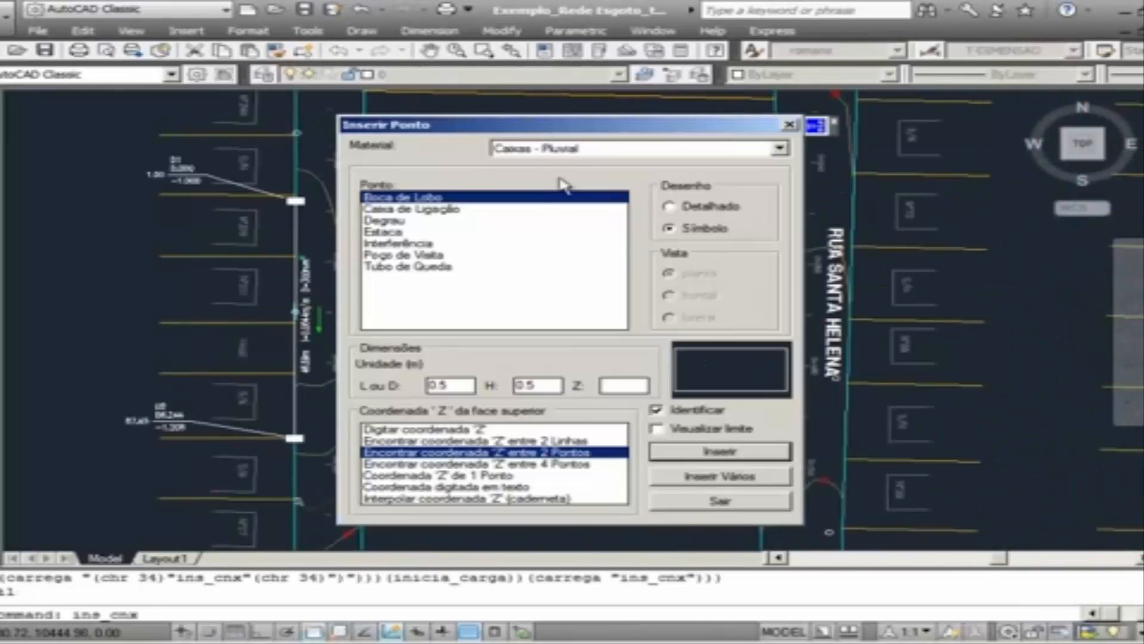
pyautogui.click(417, 255)
pyautogui.click(720, 452)
pyautogui.scroll(4, 378, 383)
pyautogui.click(424, 303)
pyautogui.click(460, 263)
pyautogui.click(453, 322)
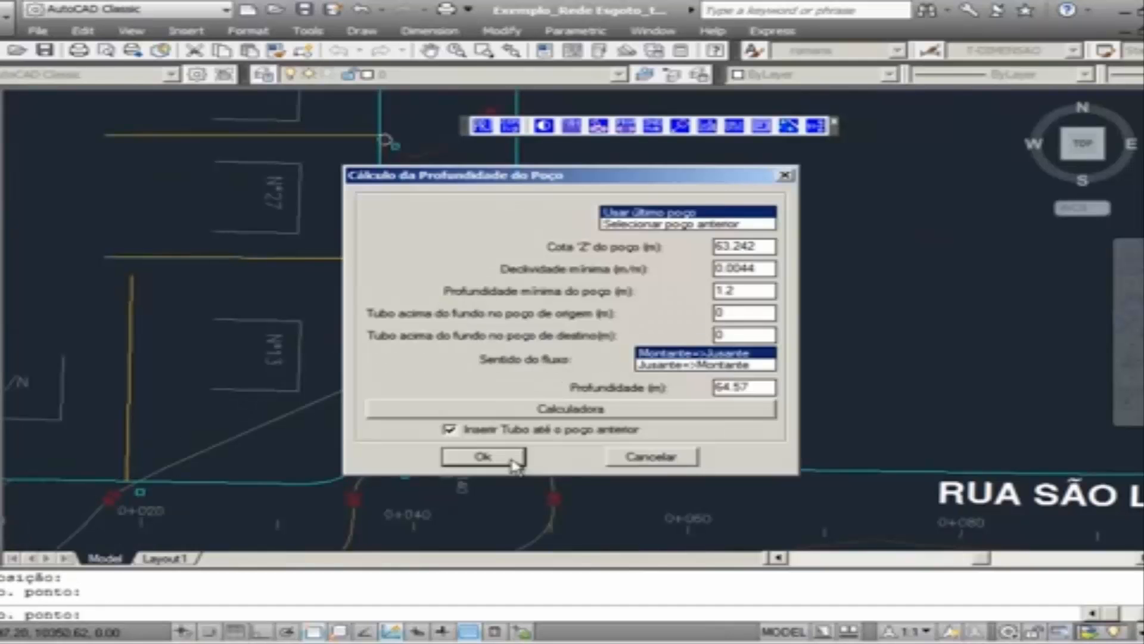
# - Accept the Poço de Visita's calculated depth, identify it as point 3 and place its label east of Rua São João
pyautogui.click(473, 459)
pyautogui.click(503, 402)
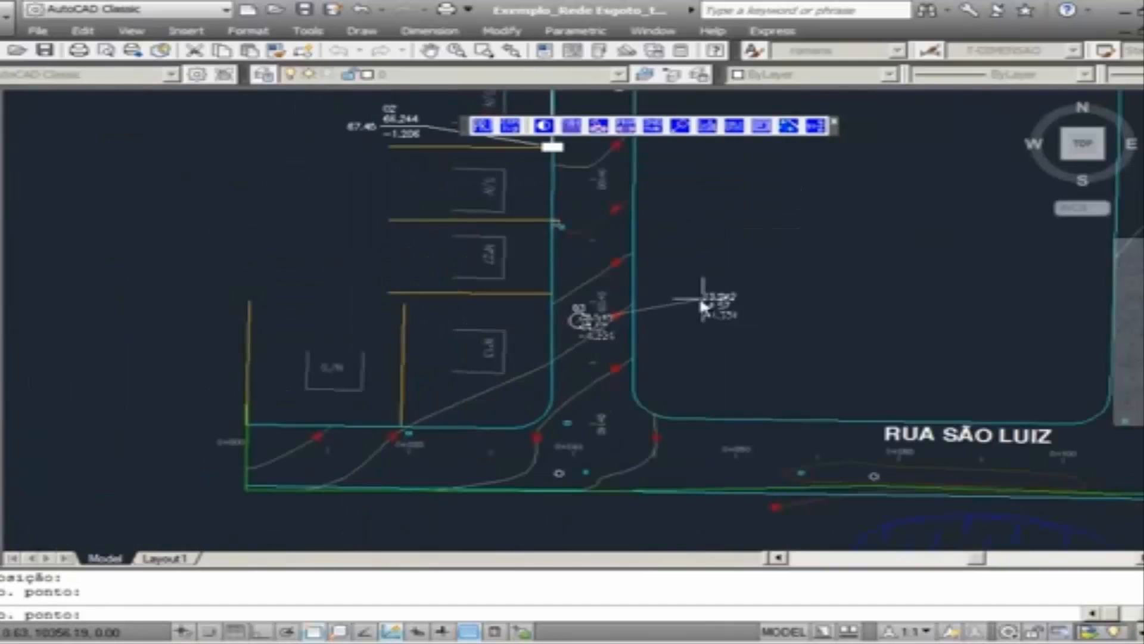
pyautogui.click(701, 301)
# - Insert the pipe from point 2 to the Poço de Visita with its indication, accepting the proposed elevations and slope
pyautogui.click(529, 437)
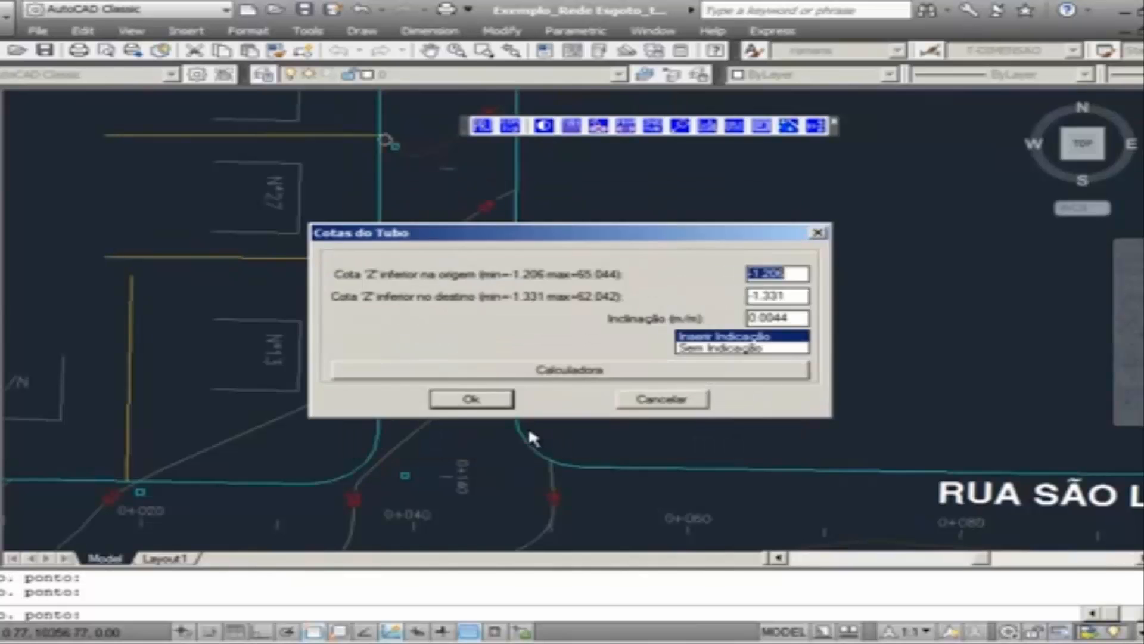
pyautogui.click(488, 398)
# - Review the drainage run along Rua São João, examining the pipe labels, flow arrows and point identifications
pyautogui.moveTo(419, 129); pyautogui.dragTo(382, 327, button='middle')
pyautogui.scroll(-2, 383, 326)
pyautogui.moveTo(429, 372); pyautogui.dragTo(393, 300, button='middle')
pyautogui.scroll(-4, 417, 361)
pyautogui.scroll(3, 401, 375)
pyautogui.moveTo(419, 406); pyautogui.dragTo(432, 359, button='middle')
pyautogui.scroll(4, 396, 311)
pyautogui.scroll(-5, 445, 319)
pyautogui.scroll(-1, 477, 316)
pyautogui.moveTo(551, 306); pyautogui.dragTo(514, 375, button='middle')
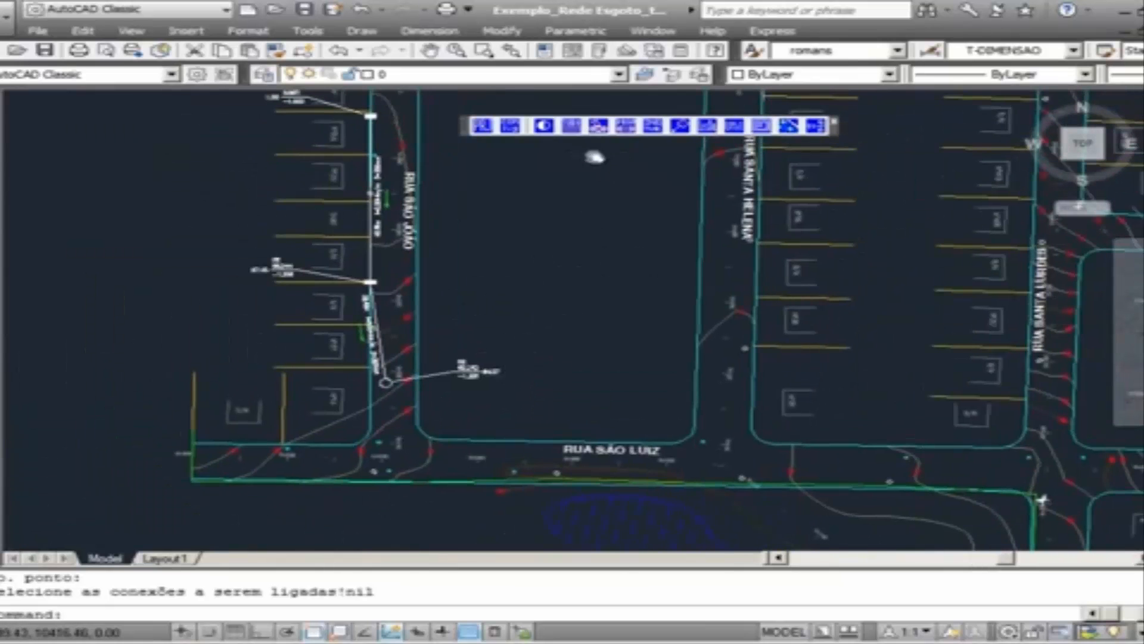
pyautogui.scroll(2, 384, 286)
pyautogui.scroll(1, 350, 179)
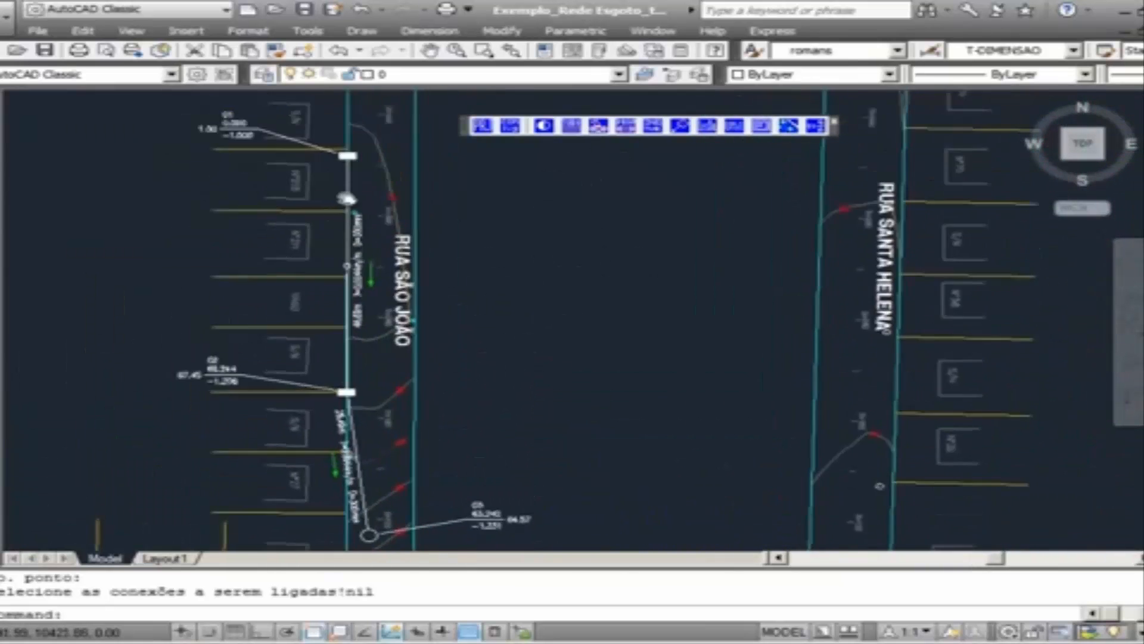
# - Open the first Boca de Lobo's properties and examine the sewage contribution table, trying the Restaurantes e/ou similares type
pyautogui.scroll(3, 351, 157)
pyautogui.click(364, 232)
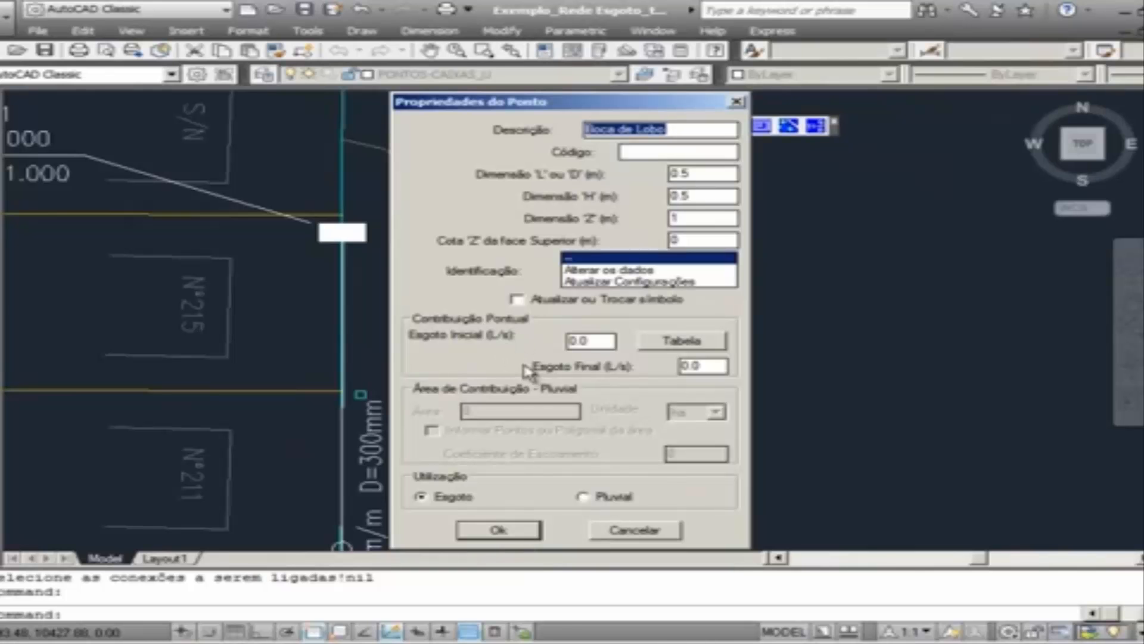
pyautogui.click(685, 341)
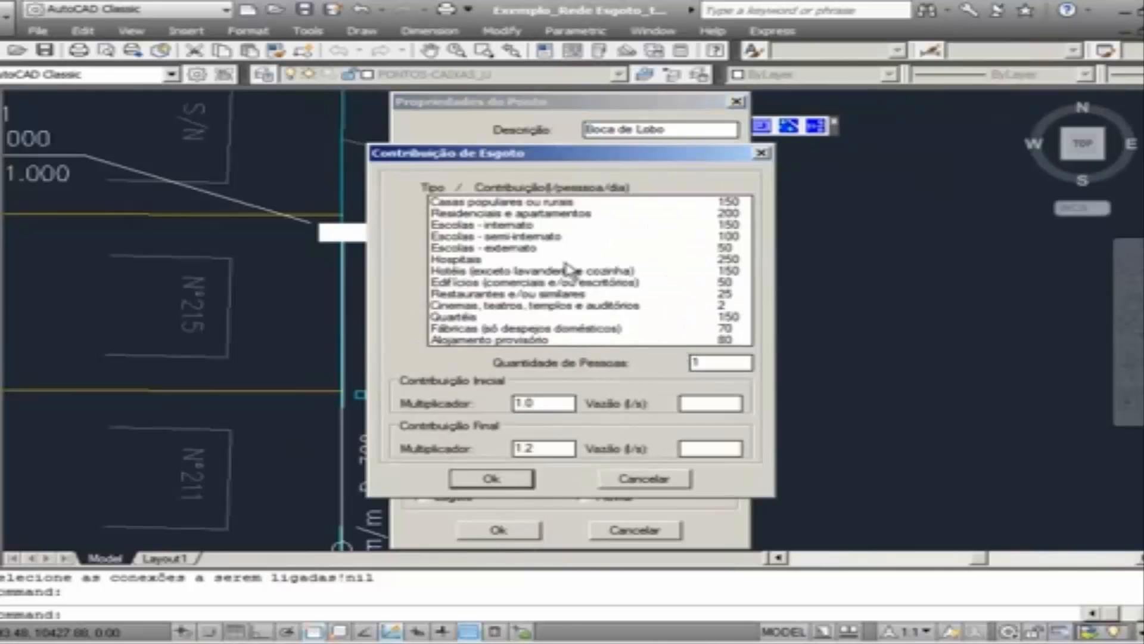
pyautogui.click(539, 317)
pyautogui.click(547, 294)
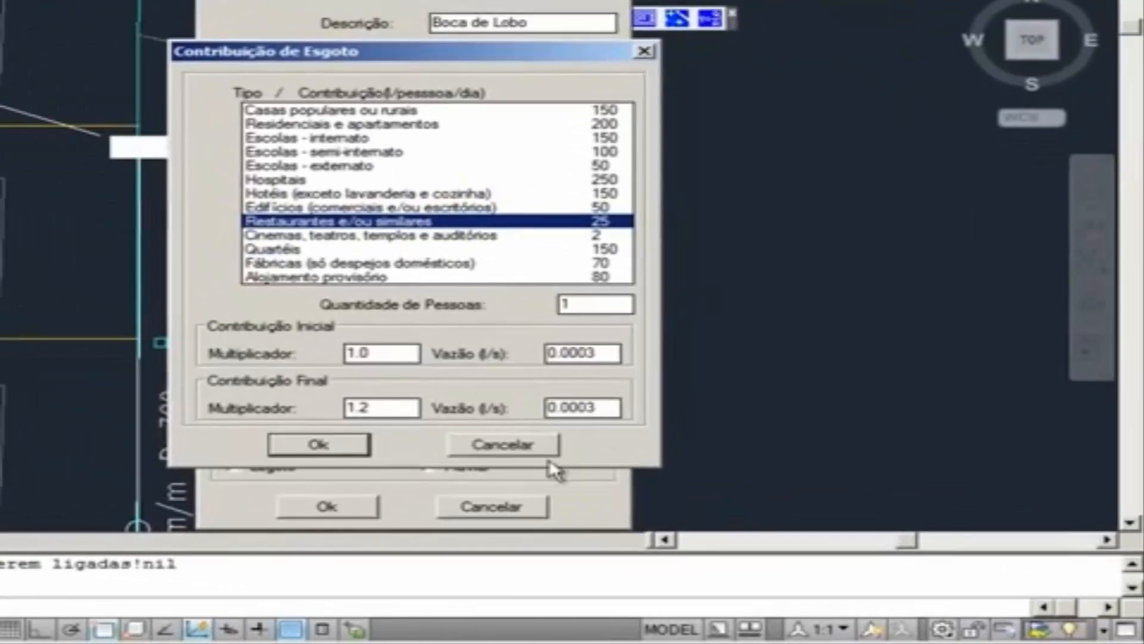
pyautogui.click(524, 456)
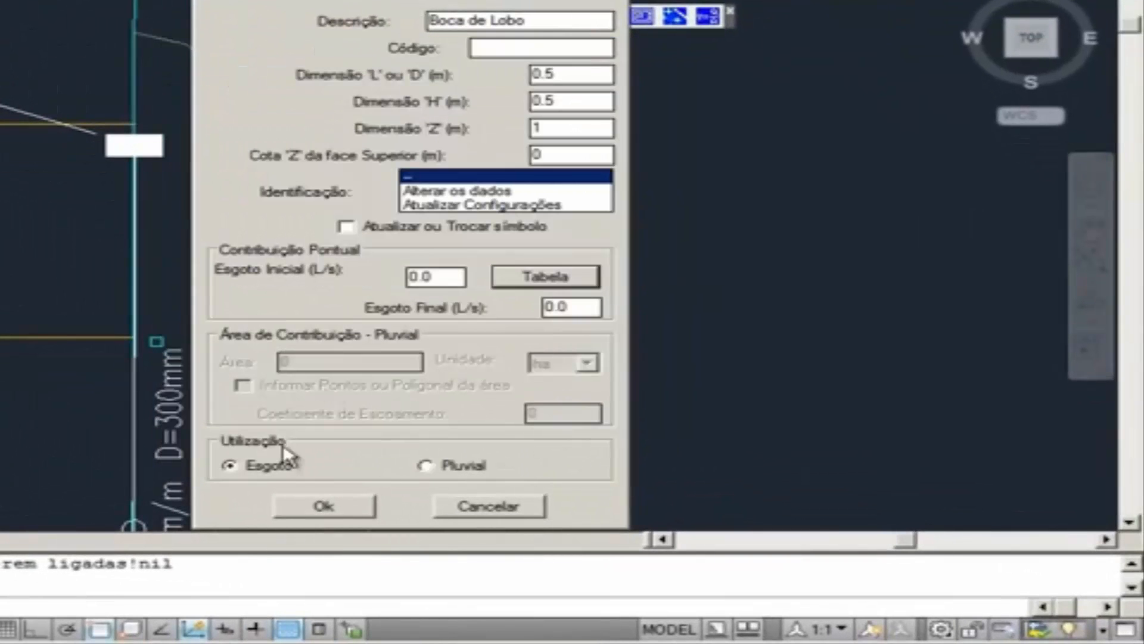
# - Set the first Boca de Lobo to Pluvial use with area in m2, runoff coefficient 0.08 and the area defined by points
pyautogui.click(426, 466)
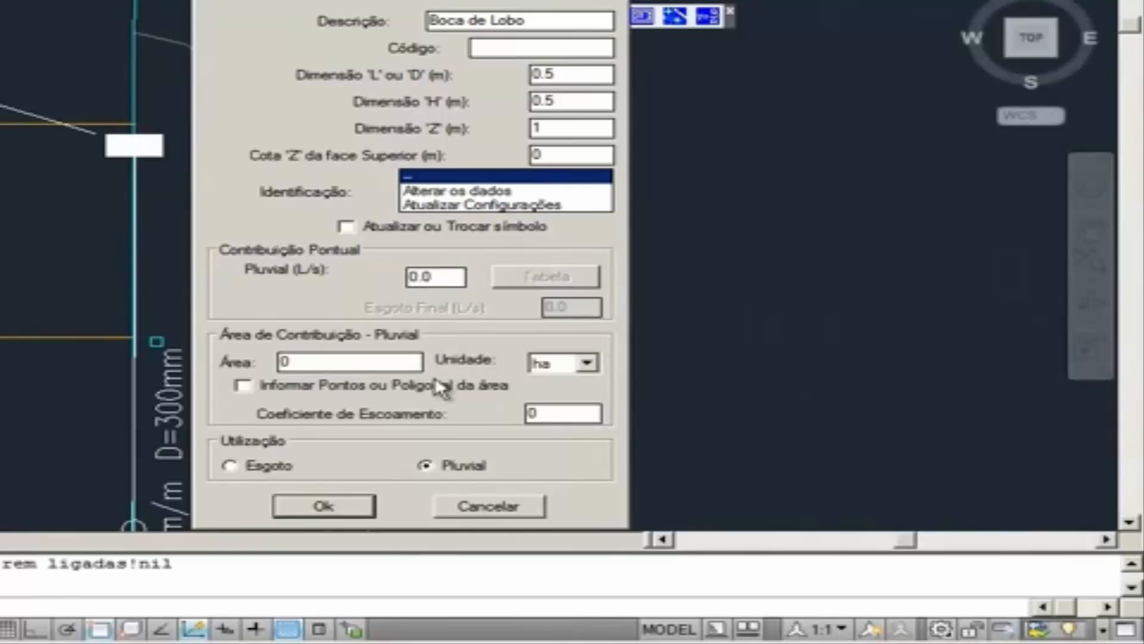
pyautogui.click(587, 362)
pyautogui.click(540, 409)
pyautogui.write('.08')
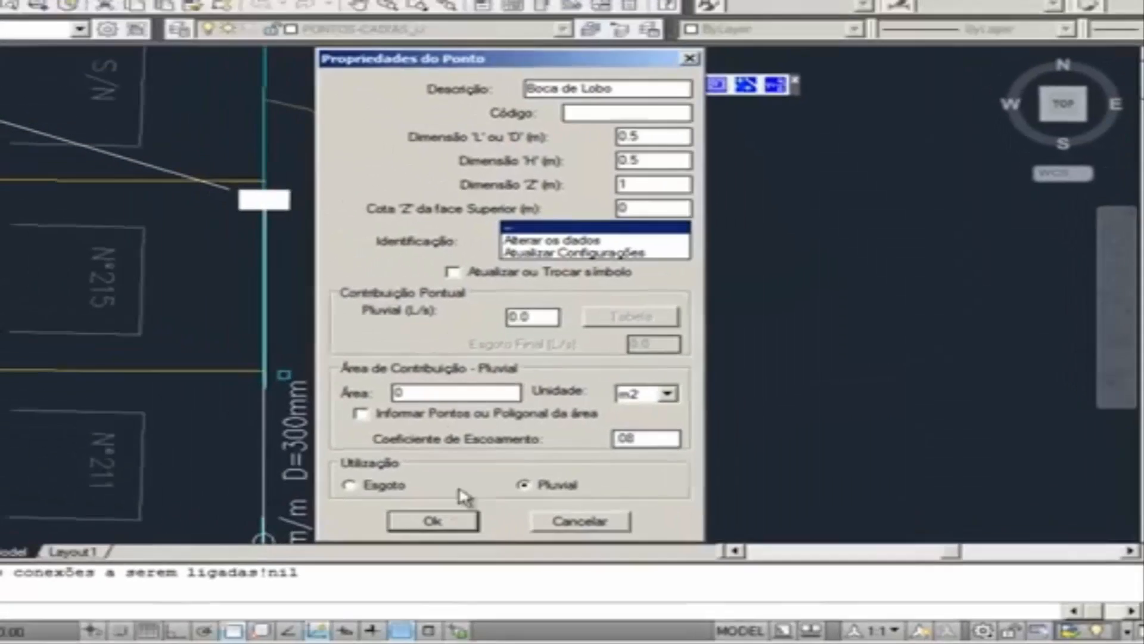
pyautogui.click(292, 387)
pyautogui.click(498, 530)
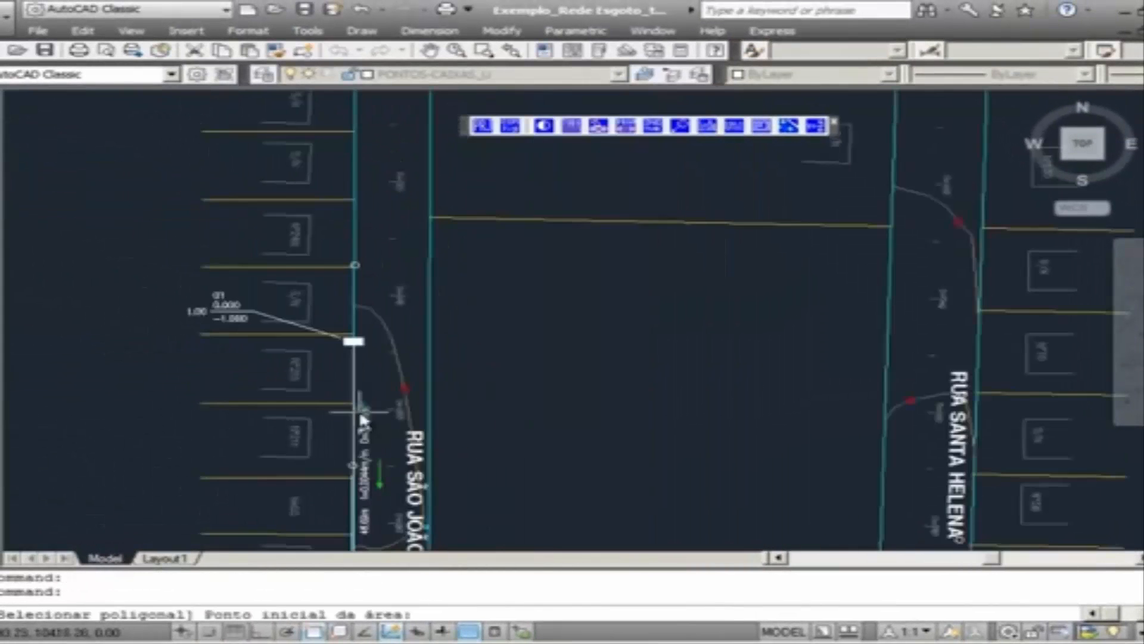
# - Outline a four-point contribution area of about 3550 m² around the first Boca de Lobo, extending north across Rua São João
pyautogui.click(330, 438)
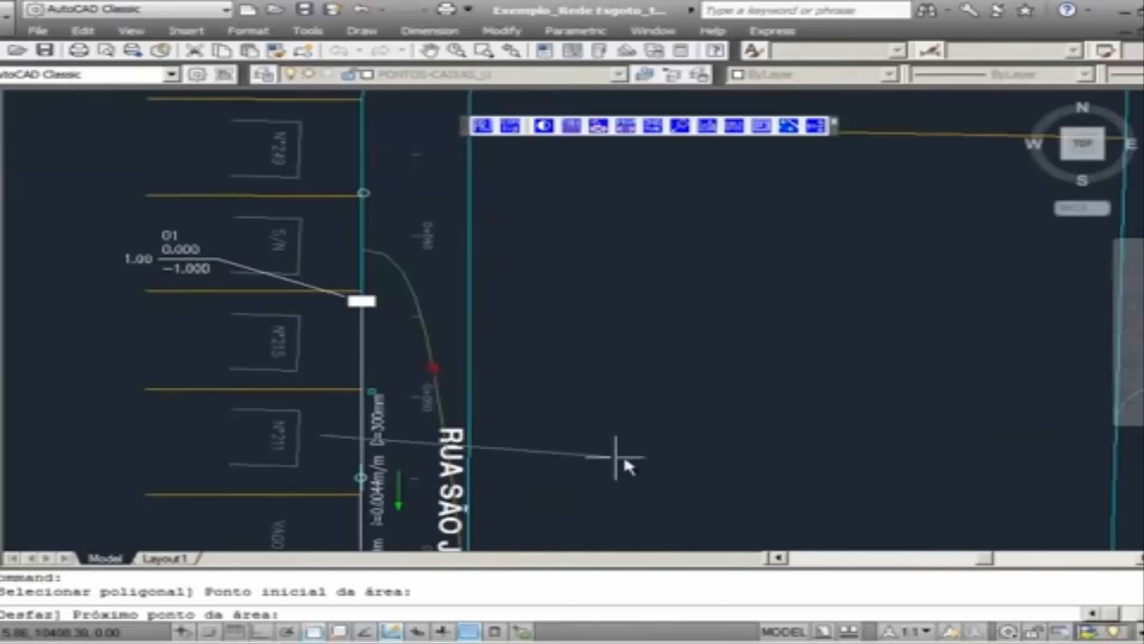
pyautogui.click(668, 438)
pyautogui.scroll(-2, 693, 366)
pyautogui.scroll(-2, 694, 364)
pyautogui.click(696, 291)
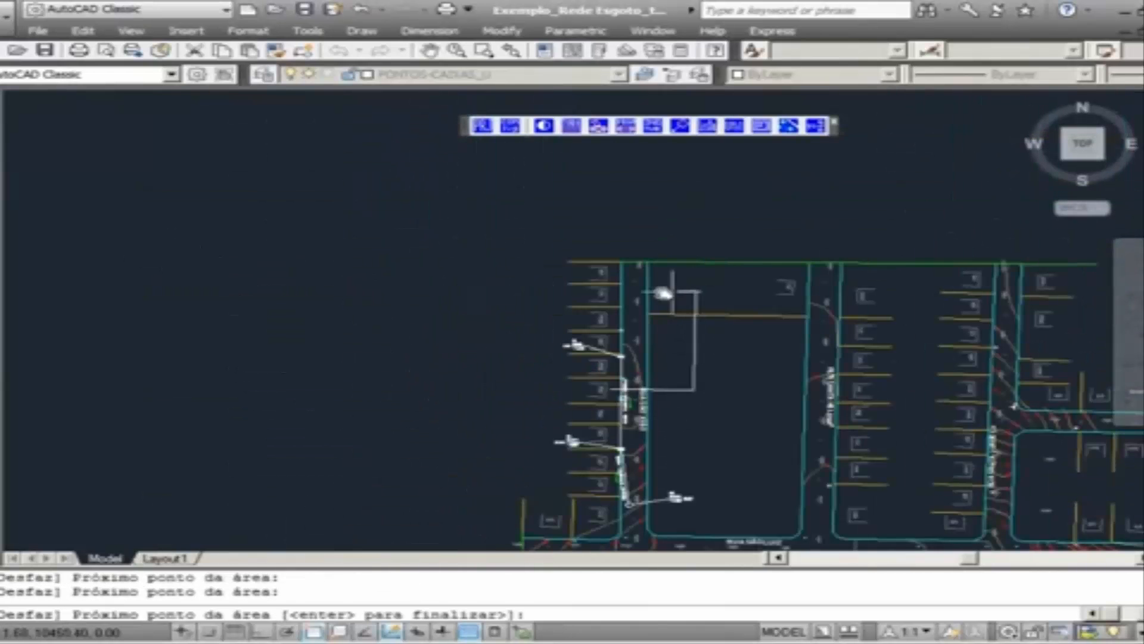
pyautogui.click(508, 283)
pyautogui.rightClick(536, 408)
pyautogui.click(573, 416)
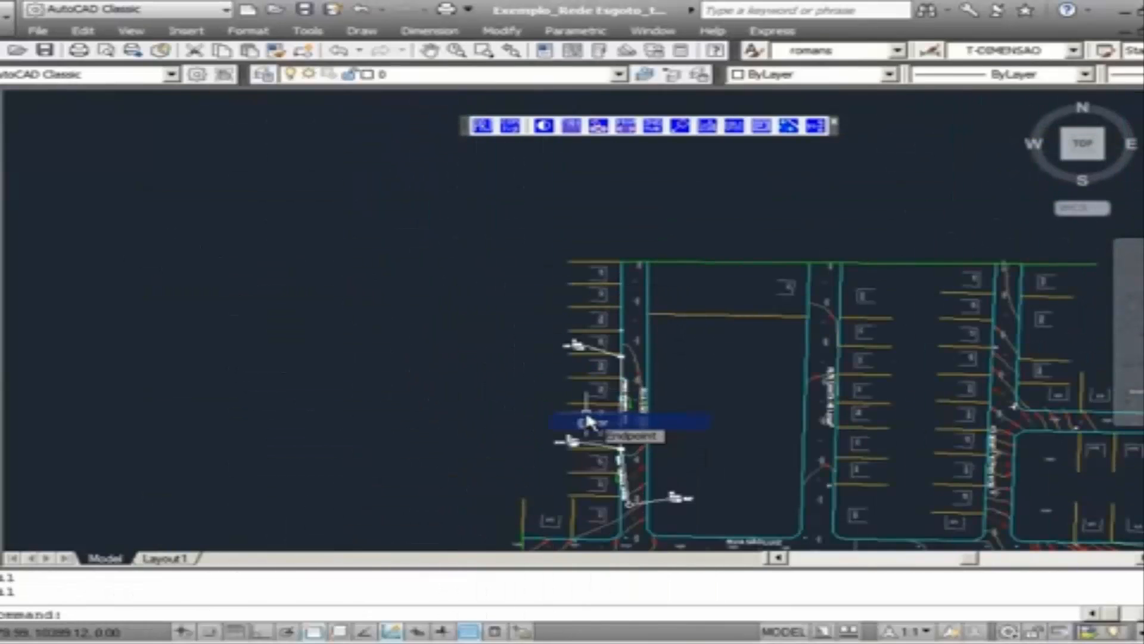
# - Check the contribution area recorded in the first Boca de Lobo's properties
pyautogui.moveTo(669, 414); pyautogui.dragTo(608, 340, button='middle')
pyautogui.scroll(3, 608, 339)
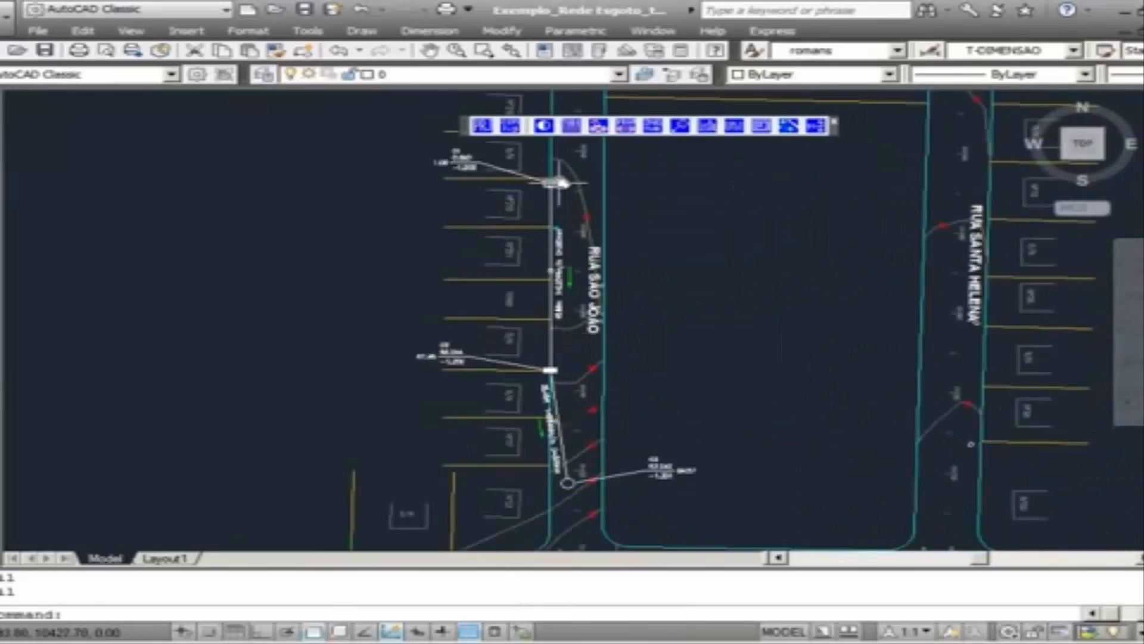
pyautogui.doubleClick(560, 188)
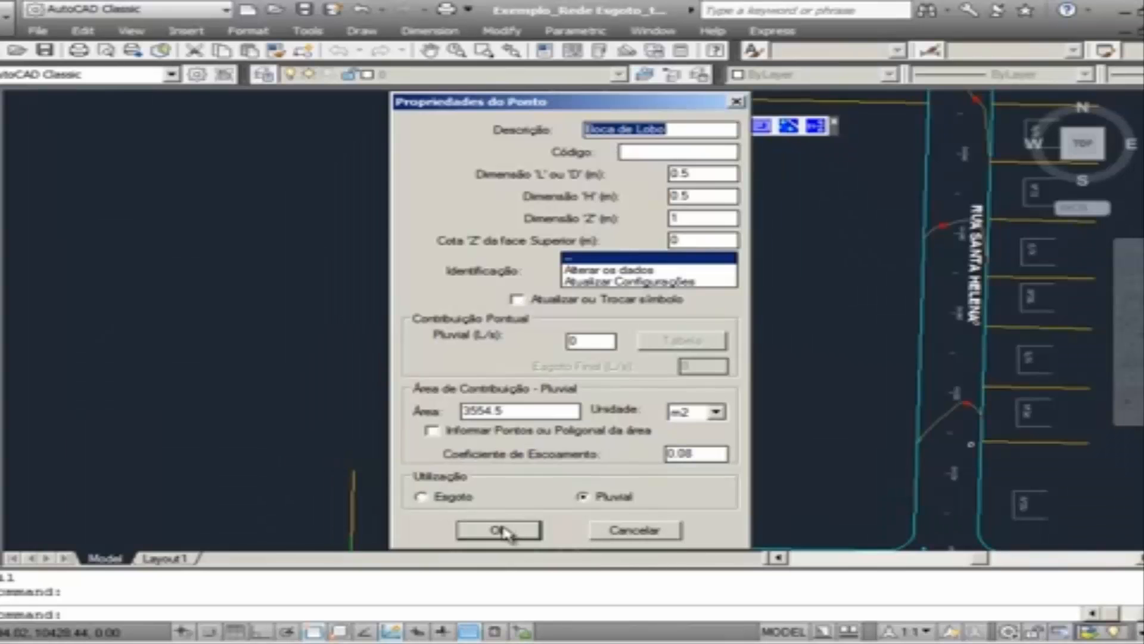
pyautogui.click(502, 528)
# - Set the second Boca de Lobo to Pluvial use with runoff coefficient 0.08 and the contribution area defined by points
pyautogui.scroll(3, 621, 340)
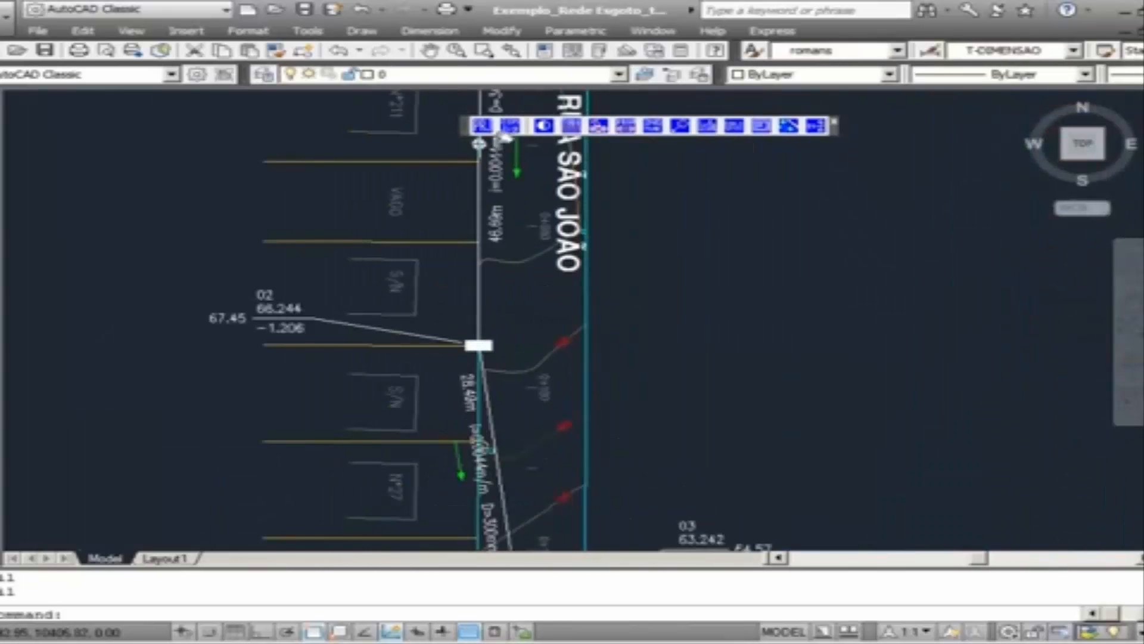
pyautogui.doubleClick(504, 346)
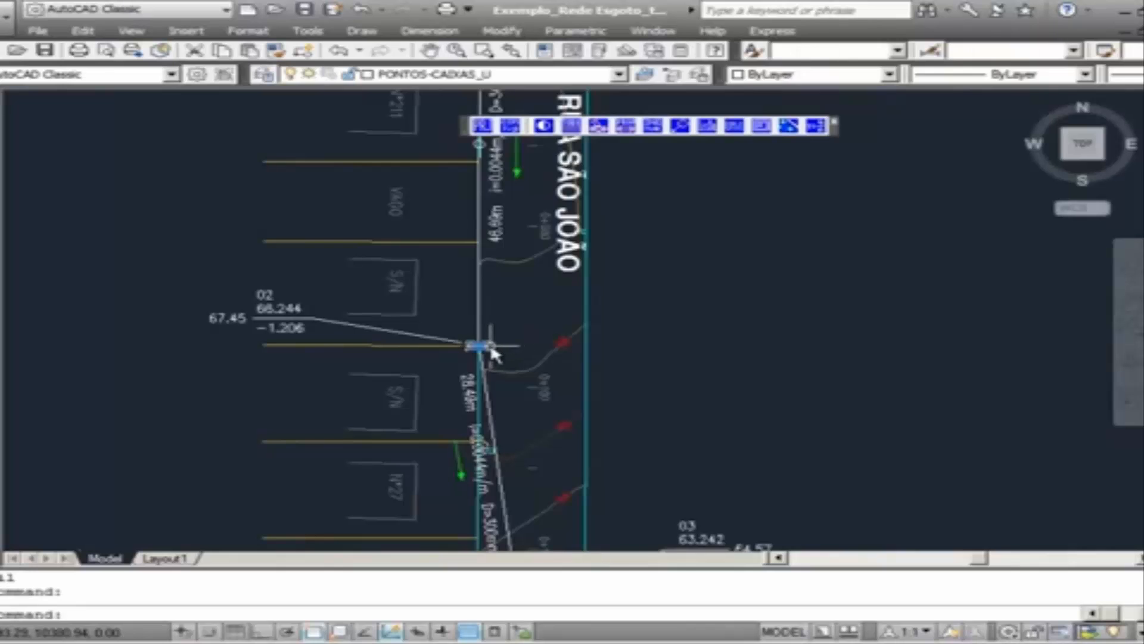
pyautogui.click(596, 498)
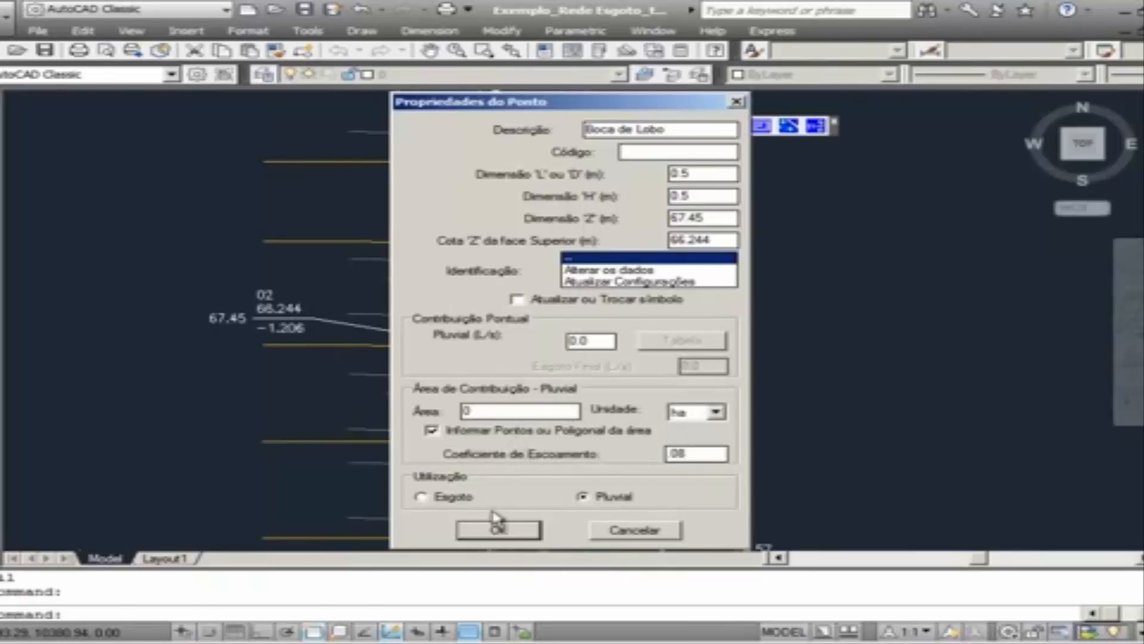
pyautogui.click(506, 528)
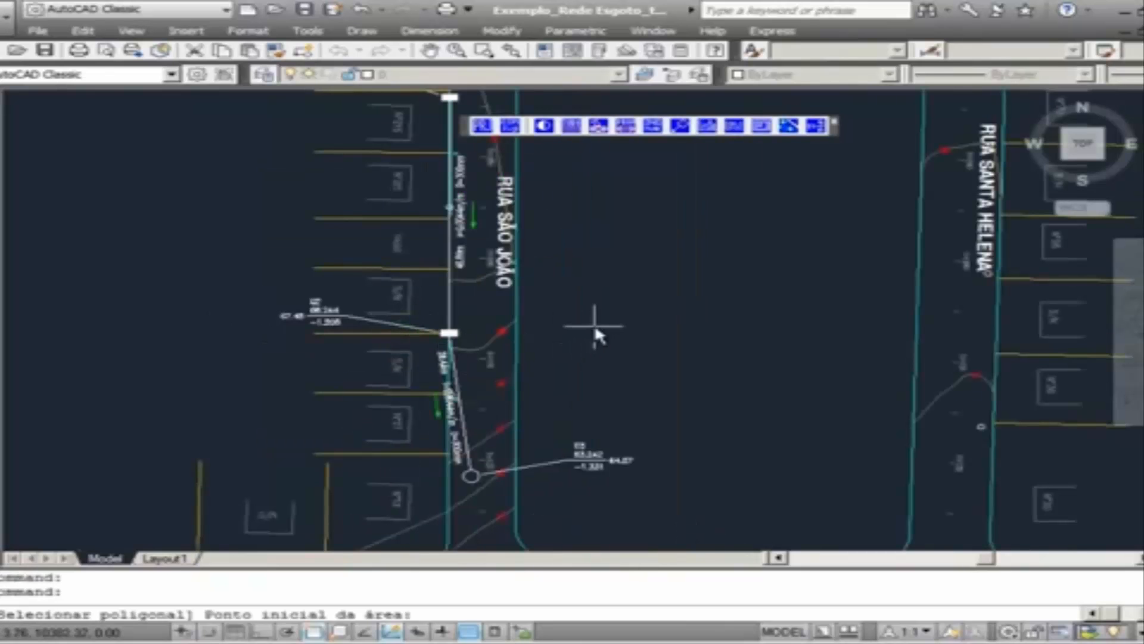
# - Outline a four-point contribution area around the second Boca de Lobo, spanning the lots on both sides of Rua São João
pyautogui.click(606, 285)
pyautogui.click(614, 387)
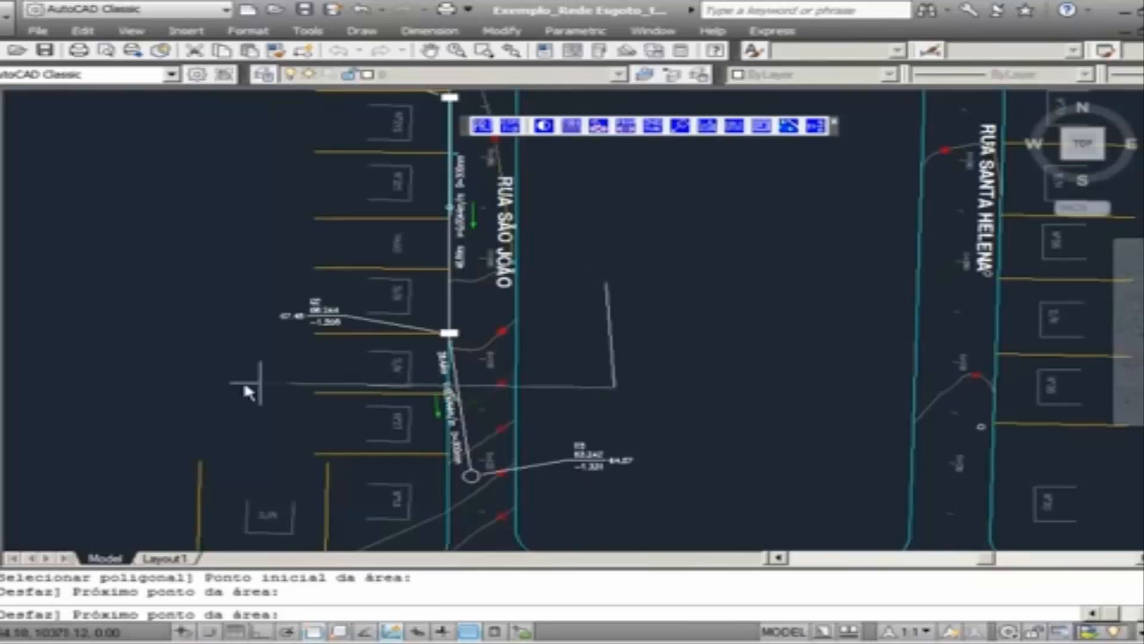
pyautogui.click(241, 381)
pyautogui.click(254, 266)
pyautogui.rightClick(666, 323)
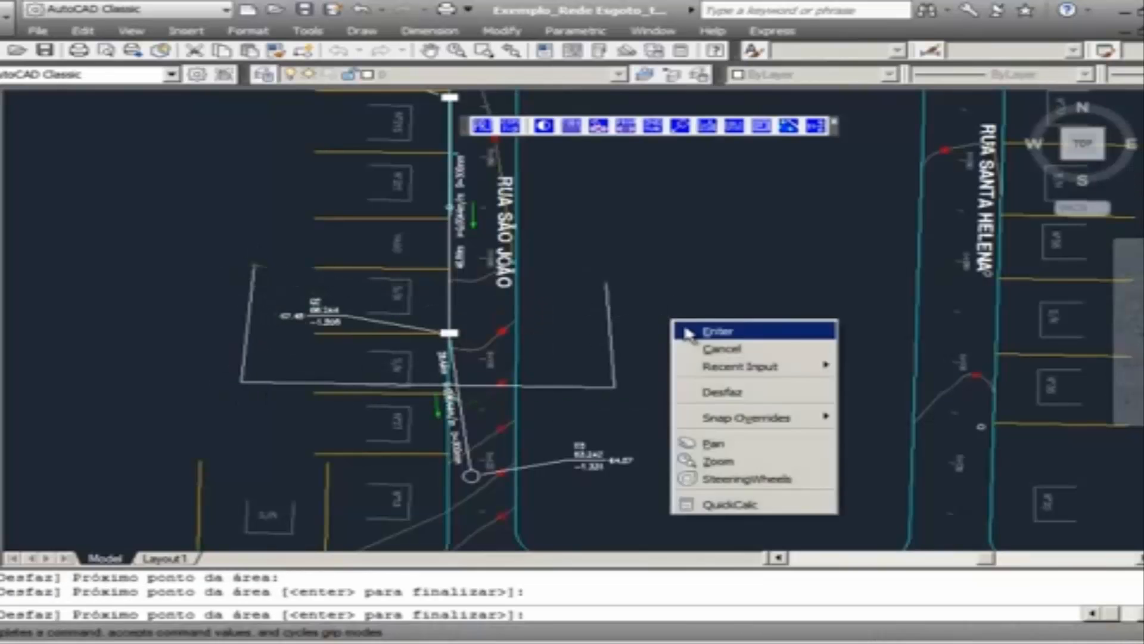
pyautogui.click(703, 329)
# - Set the Poço de Visita at point 3 to Pluvial use with runoff coefficient 0.08 and the contribution area defined by points
pyautogui.scroll(2, 470, 495)
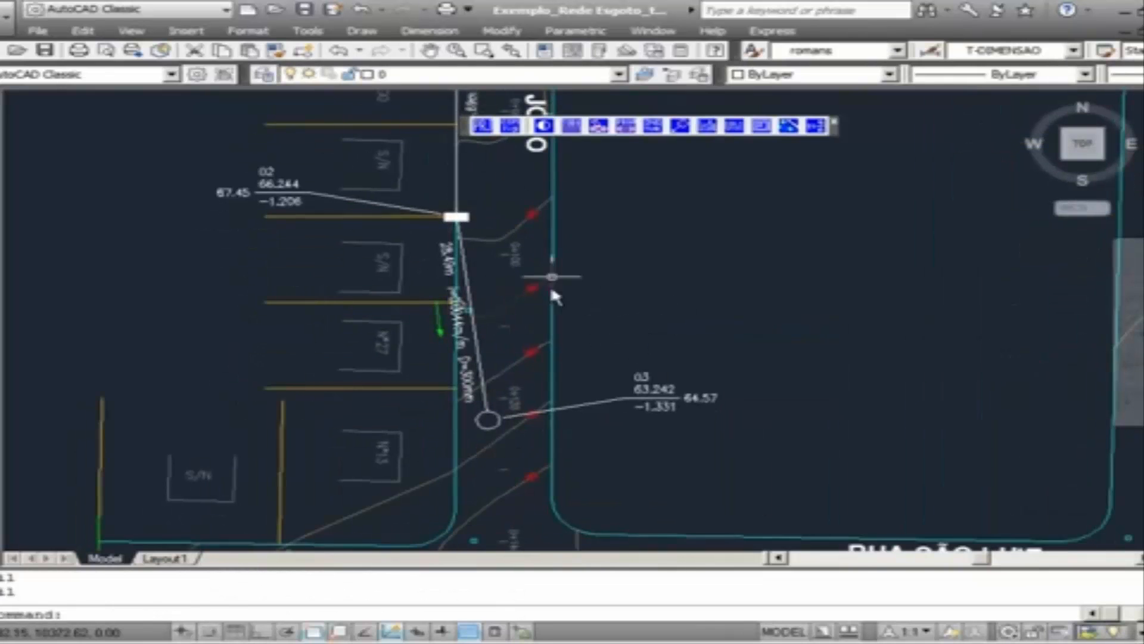
pyautogui.doubleClick(492, 418)
pyautogui.click(582, 496)
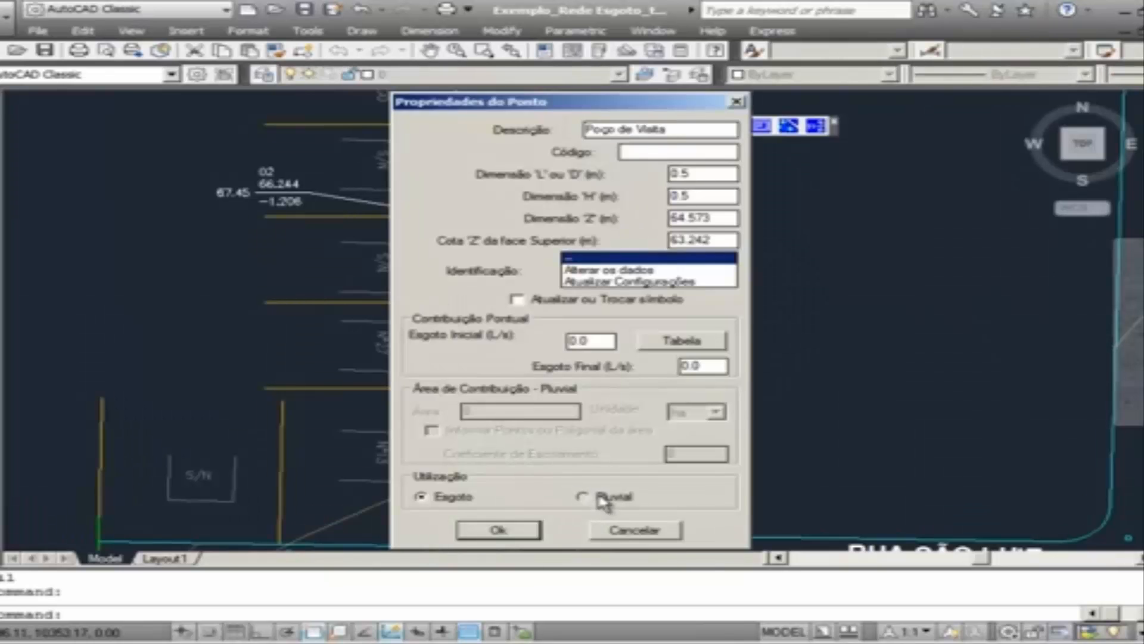
pyautogui.write('.08')
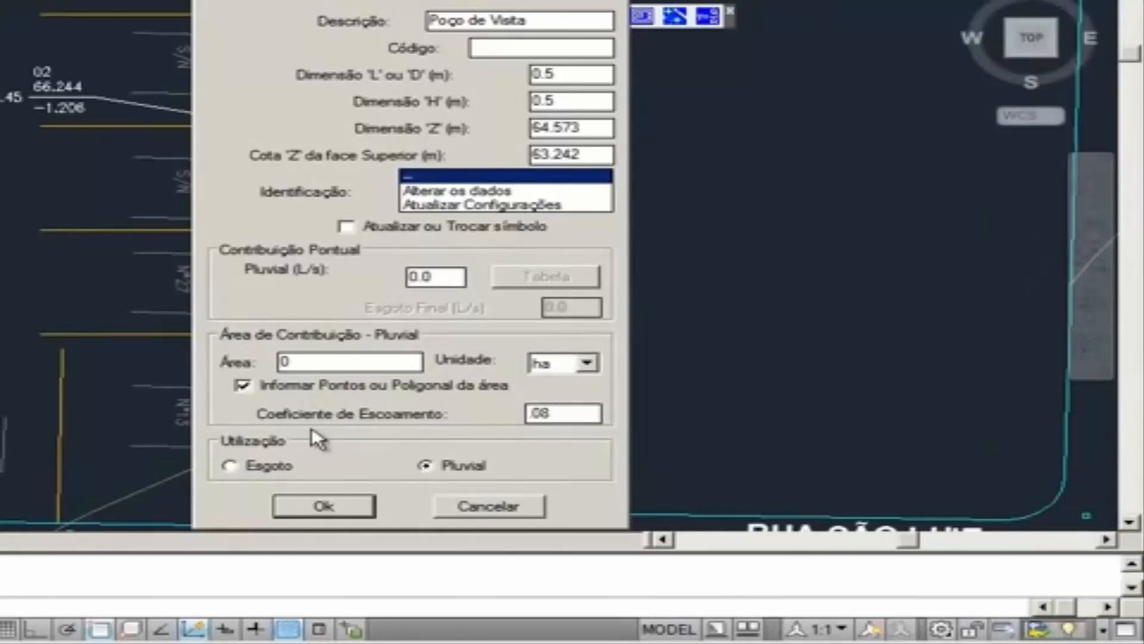
pyautogui.click(319, 506)
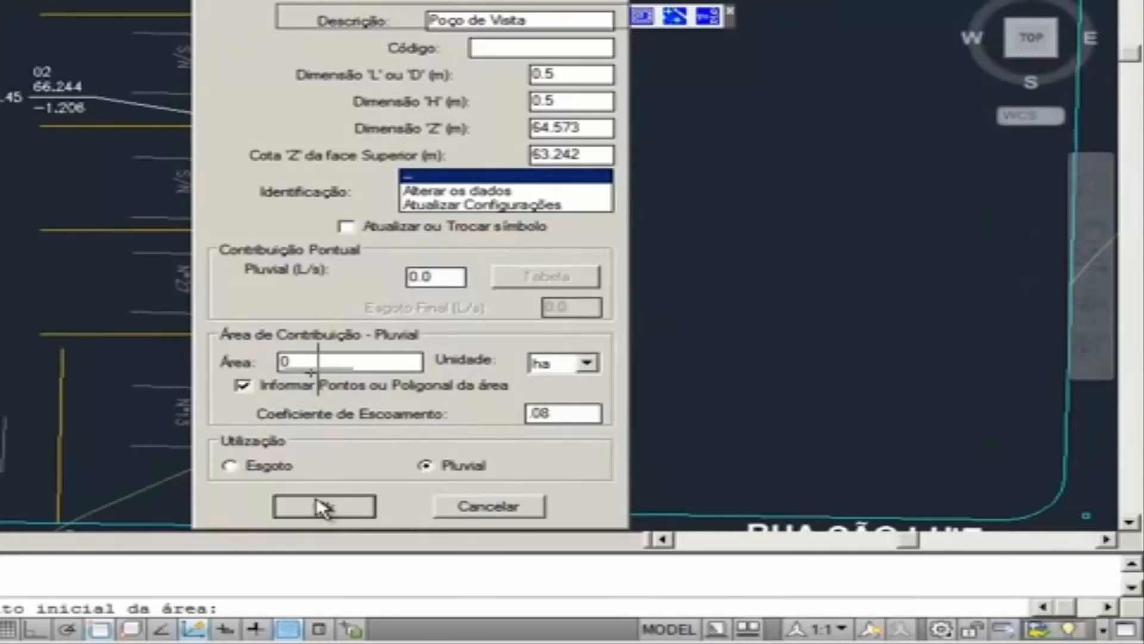
# - Outline a four-point contribution area around the Poço de Visita at point 3, spanning both sides of Rua São João near Rua São Luiz
pyautogui.click(571, 460)
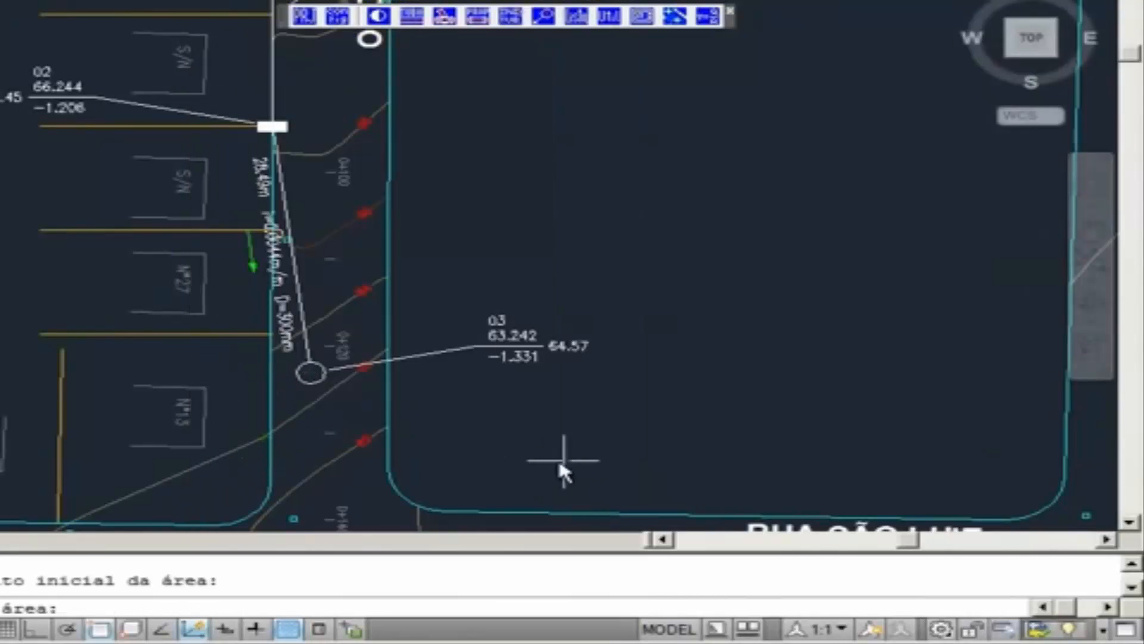
pyautogui.click(92, 458)
pyautogui.click(78, 243)
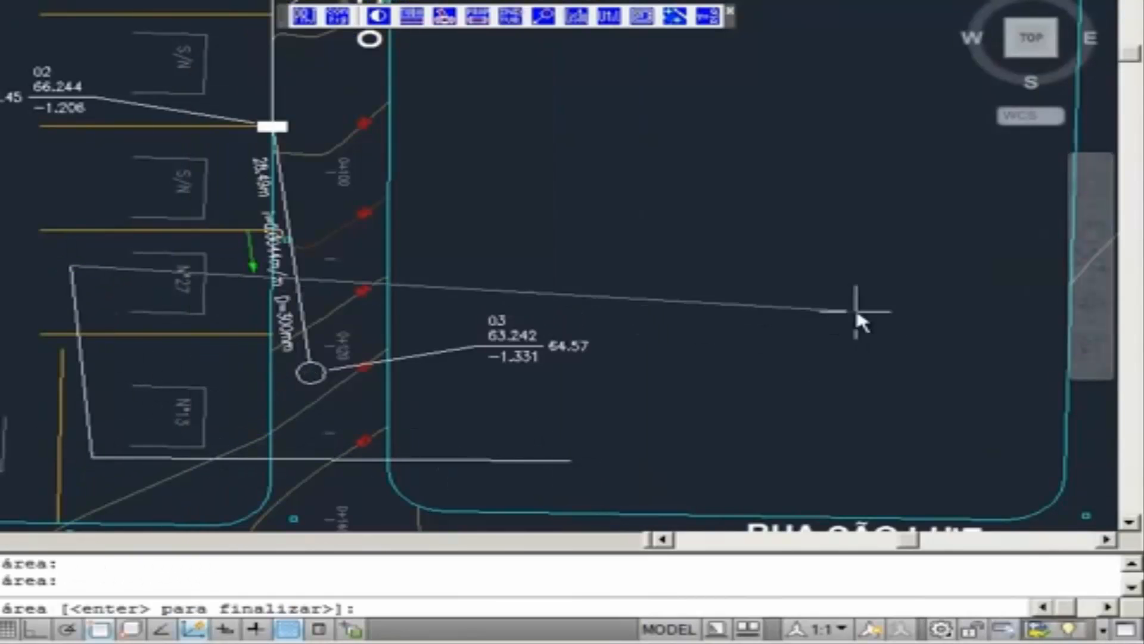
pyautogui.click(613, 225)
pyautogui.rightClick(647, 245)
pyautogui.click(685, 271)
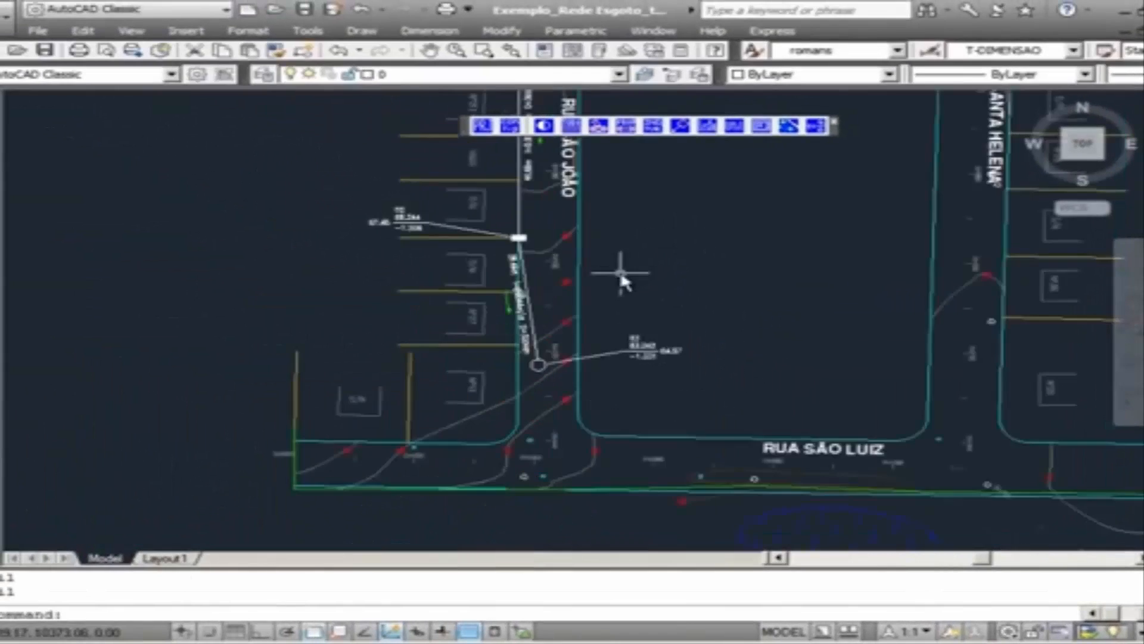
# - Generate the legend of network symbols and place it in the empty block between Rua São João and Rua Santa Helena
pyautogui.moveTo(620, 273); pyautogui.dragTo(567, 325, button='middle')
pyautogui.scroll(3, 507, 402)
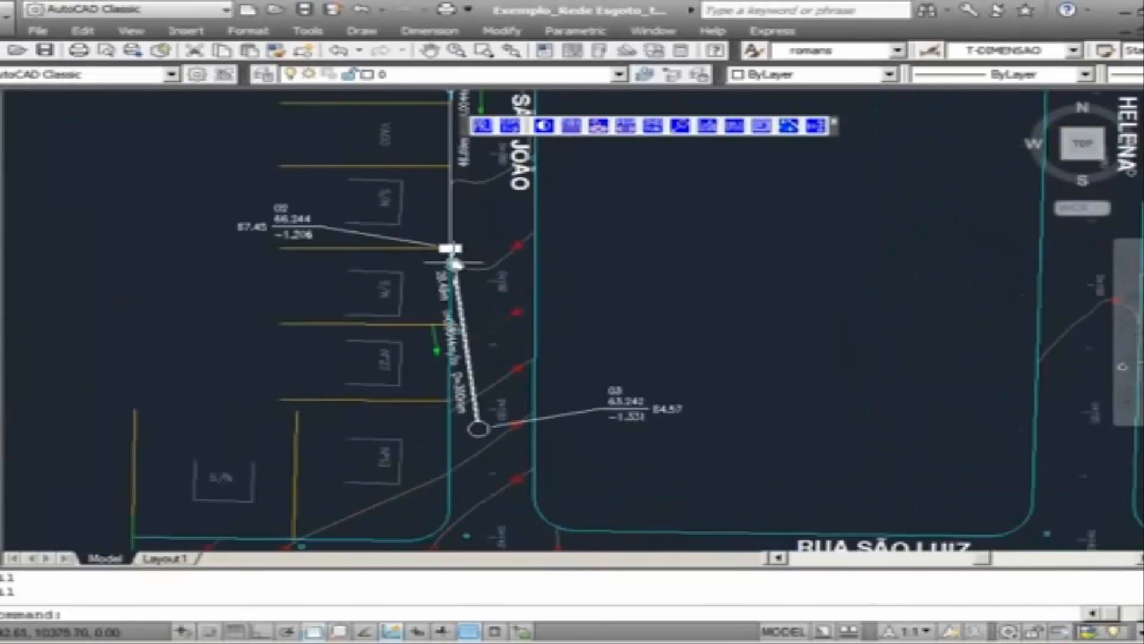
pyautogui.moveTo(500, 238); pyautogui.dragTo(471, 283, button='middle')
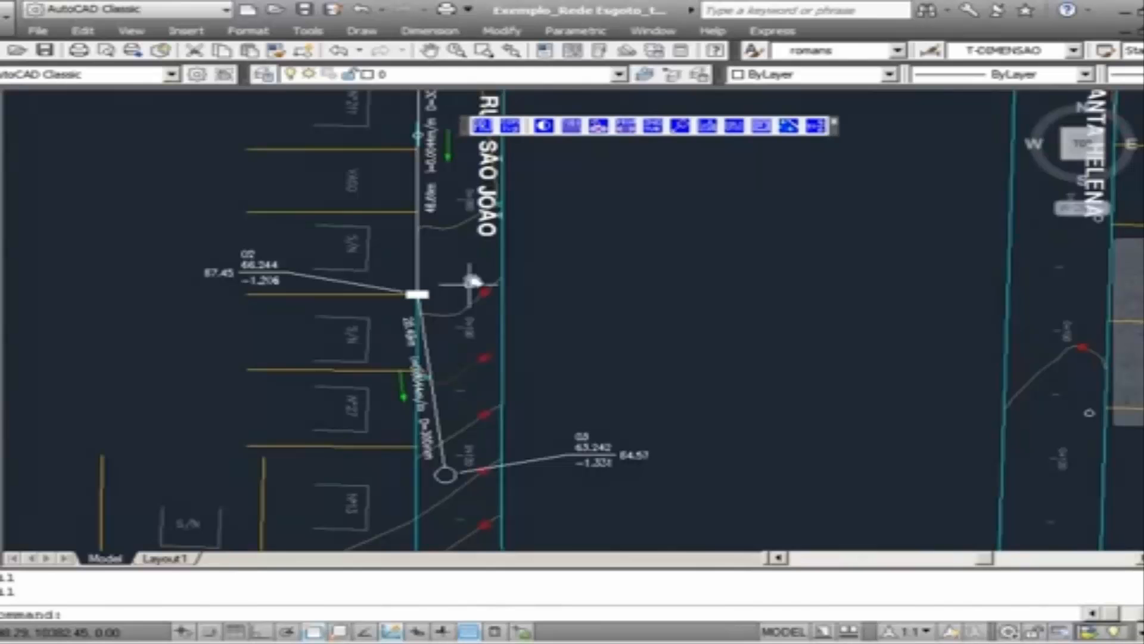
pyautogui.click(680, 127)
pyautogui.click(613, 309)
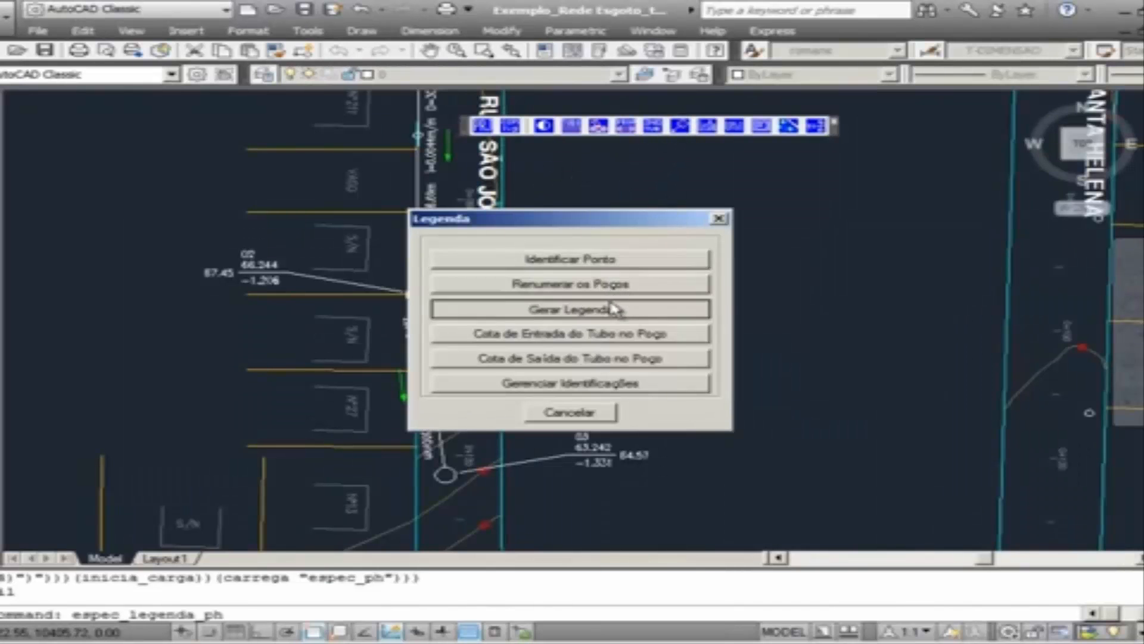
pyautogui.click(640, 244)
pyautogui.scroll(-2, 766, 324)
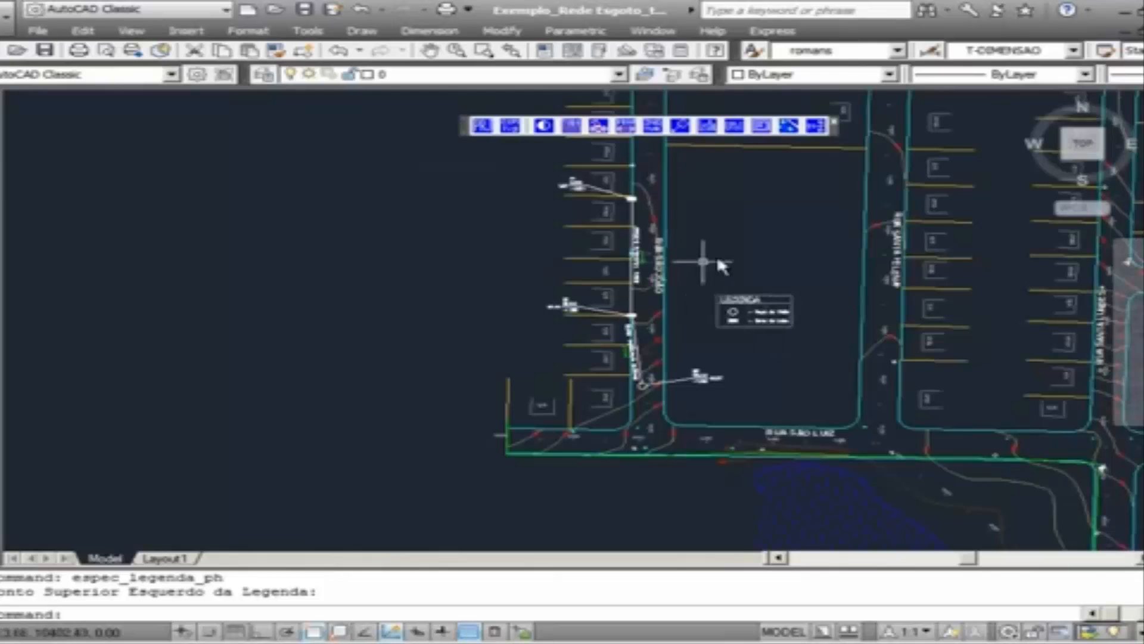
pyautogui.moveTo(695, 255); pyautogui.dragTo(510, 341, button='middle')
pyautogui.click(539, 18)
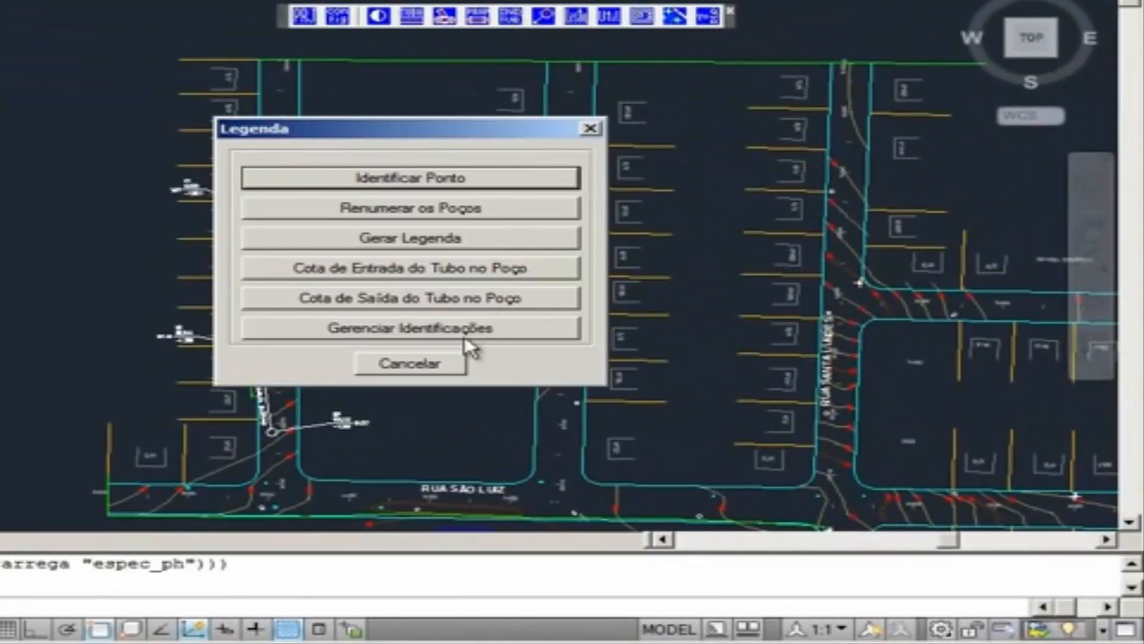
pyautogui.click(454, 362)
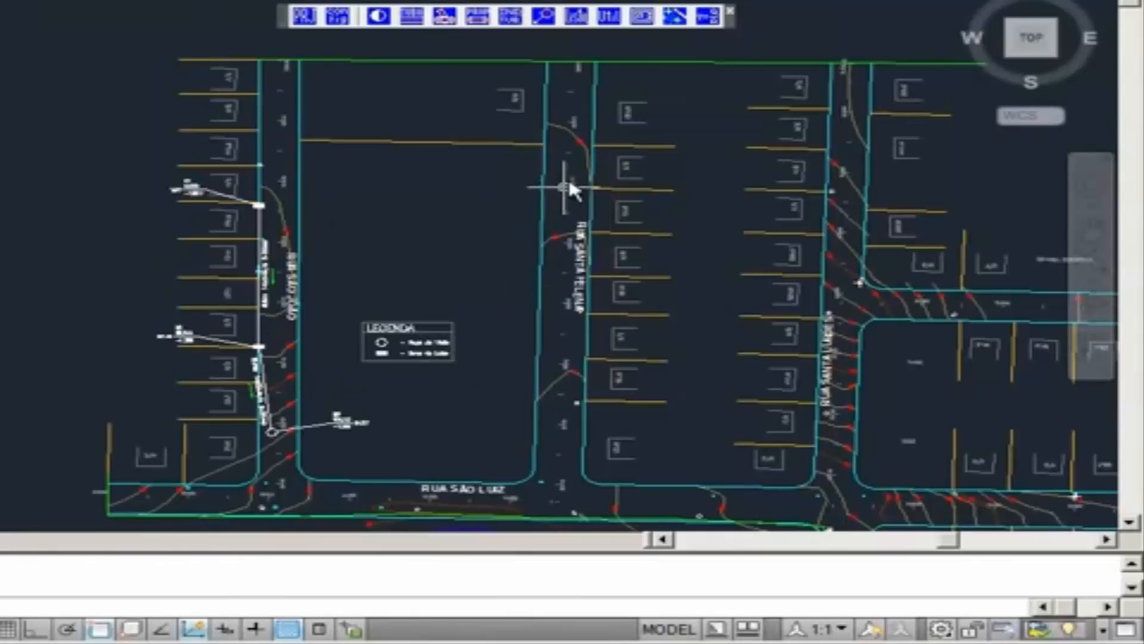
# - Insert the Caixa de passagem detail from the library's Detalhes para caixas category above the legend, orienting it with Ortho on
pyautogui.click(649, 19)
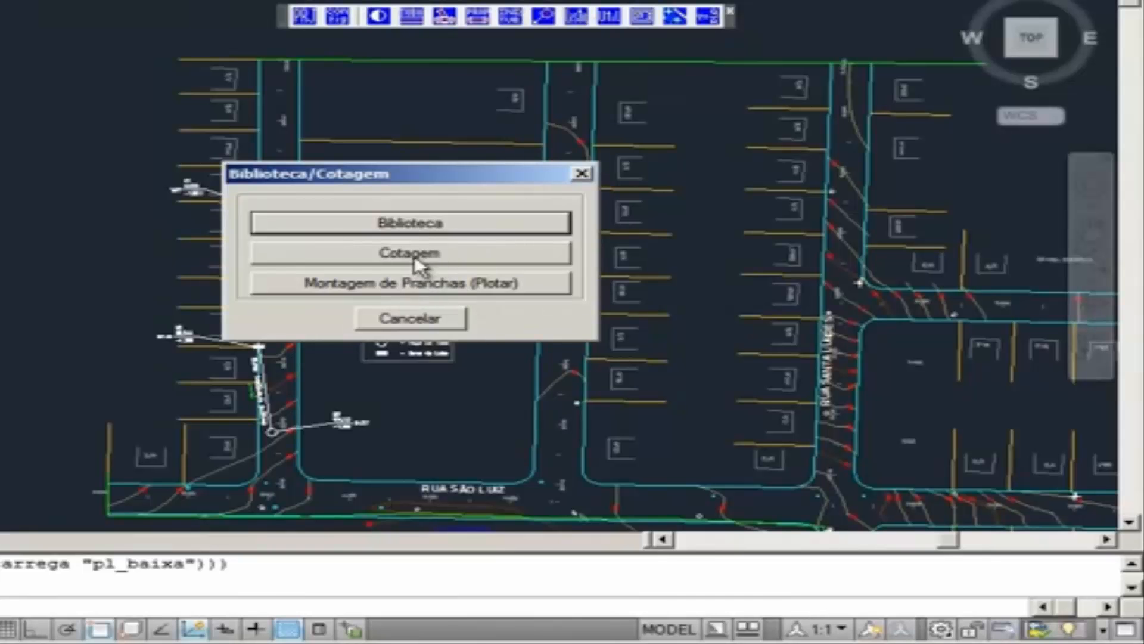
pyautogui.click(419, 225)
pyautogui.click(270, 249)
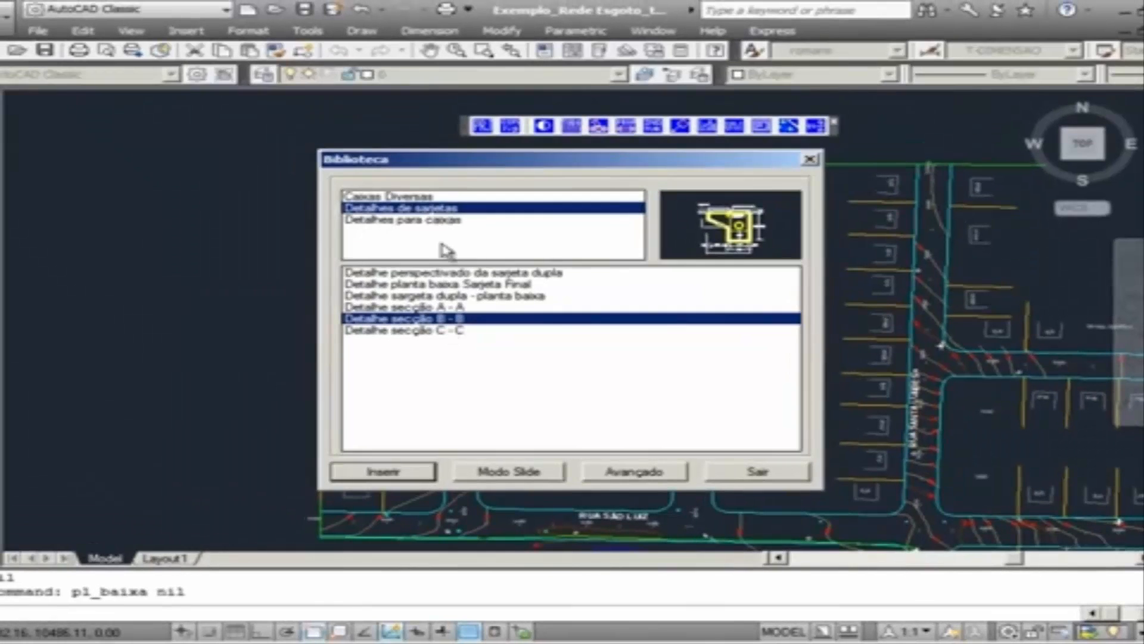
pyautogui.click(445, 221)
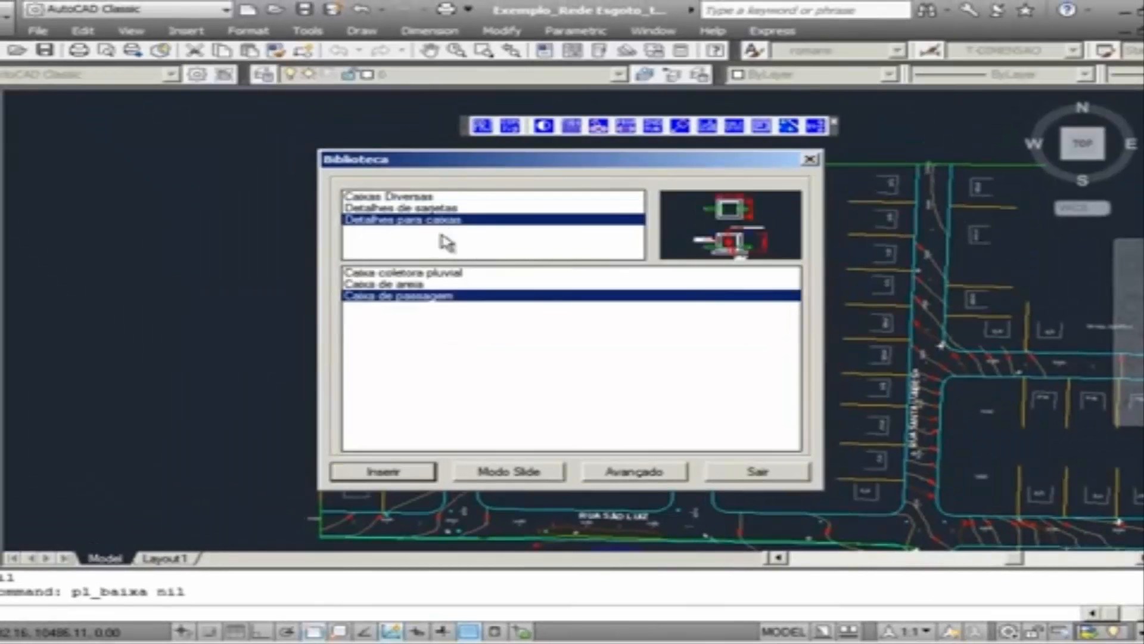
pyautogui.press('Up')
pyautogui.press('Up')
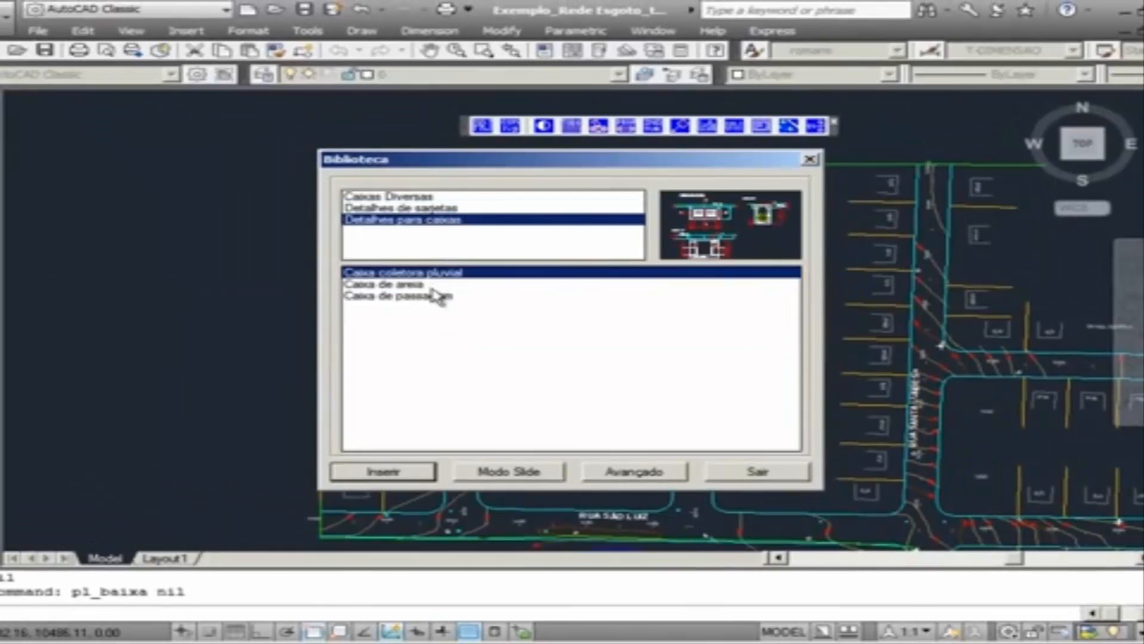
pyautogui.click(438, 296)
pyautogui.click(416, 472)
pyautogui.click(524, 273)
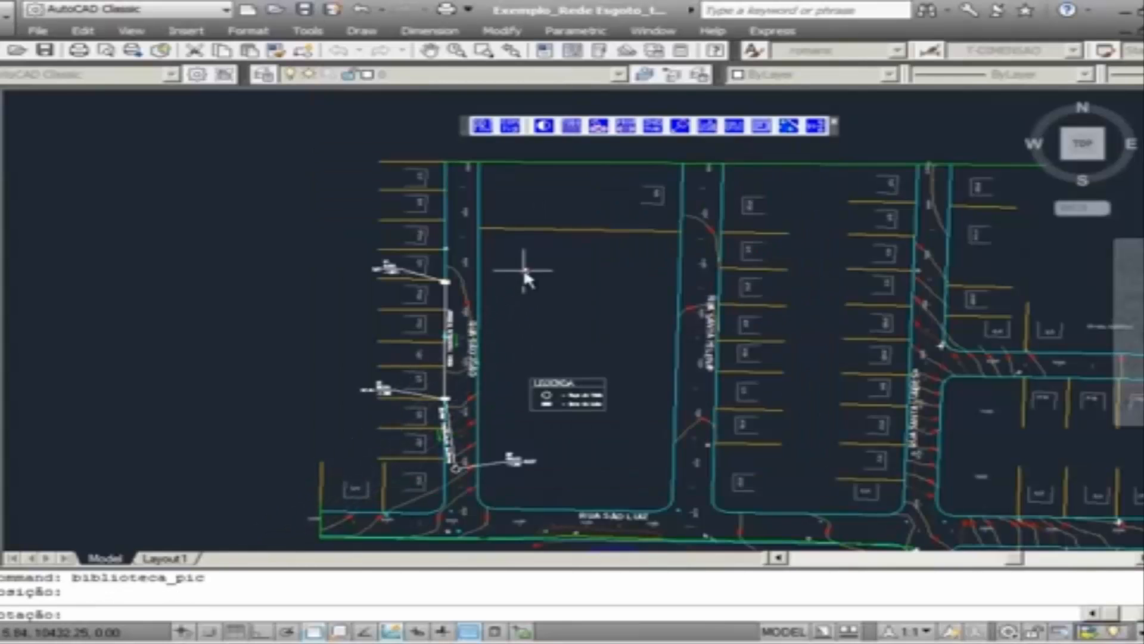
pyautogui.press('F8')
pyautogui.click(573, 271)
# - Examine the plan and section drawings of the inserted Caixa de passagem detail
pyautogui.scroll(5, 535, 265)
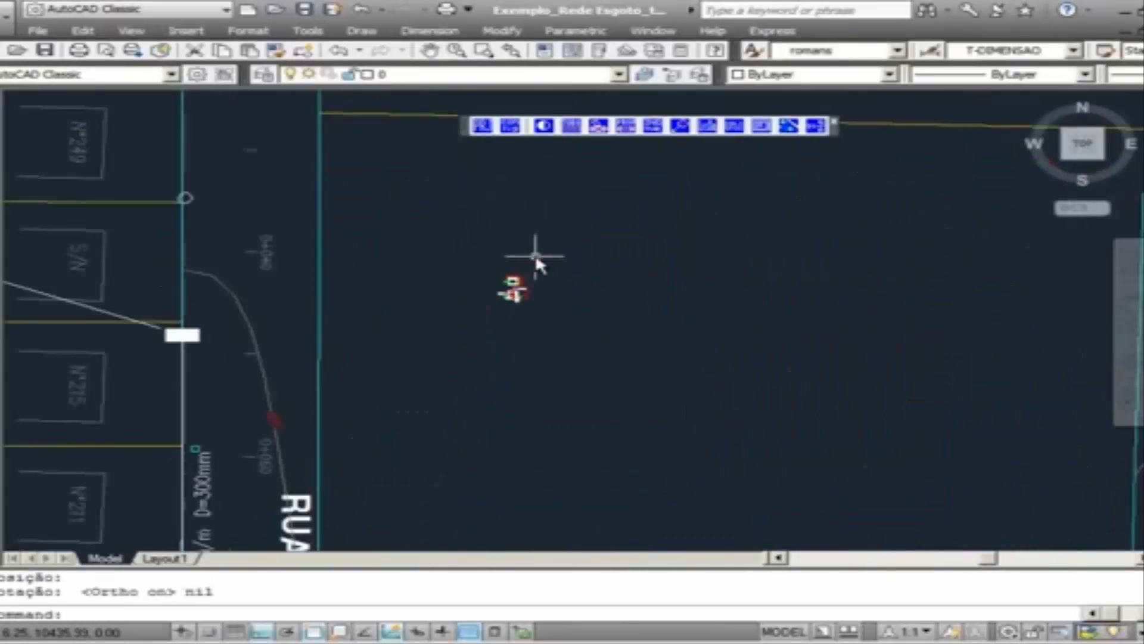
pyautogui.scroll(5, 527, 275)
pyautogui.scroll(3, 498, 319)
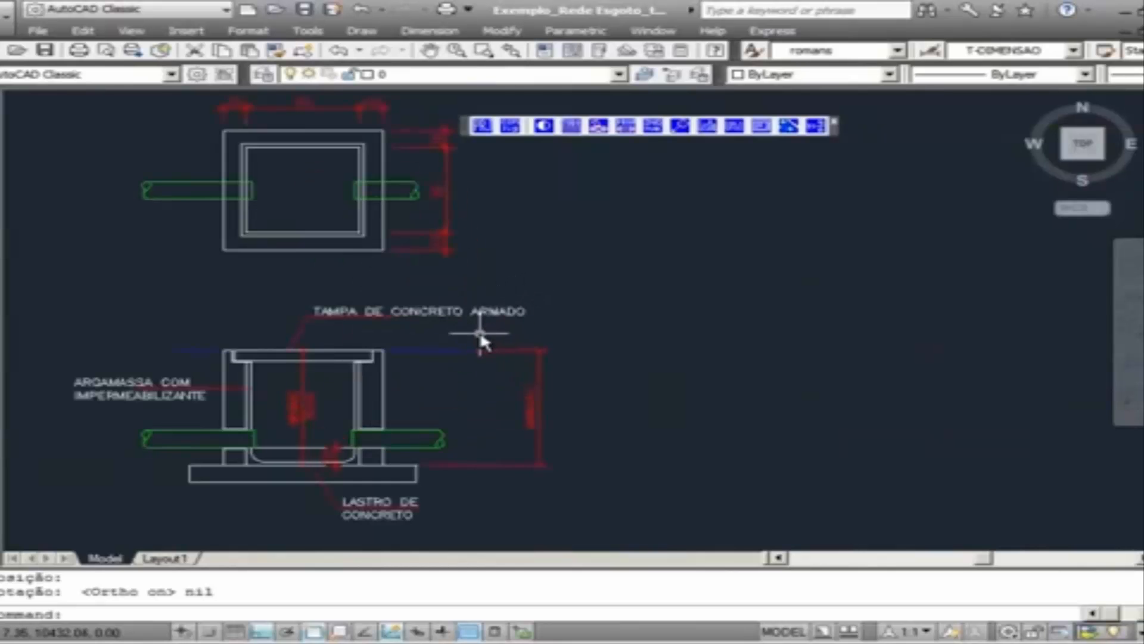
pyautogui.scroll(-10, 471, 328)
pyautogui.moveTo(431, 380)
pyautogui.mouseDown(button='middle')
pyautogui.moveTo(460, 388)
pyautogui.moveTo(485, 368)
pyautogui.moveTo(497, 320)
pyautogui.mouseUp(button='middle')
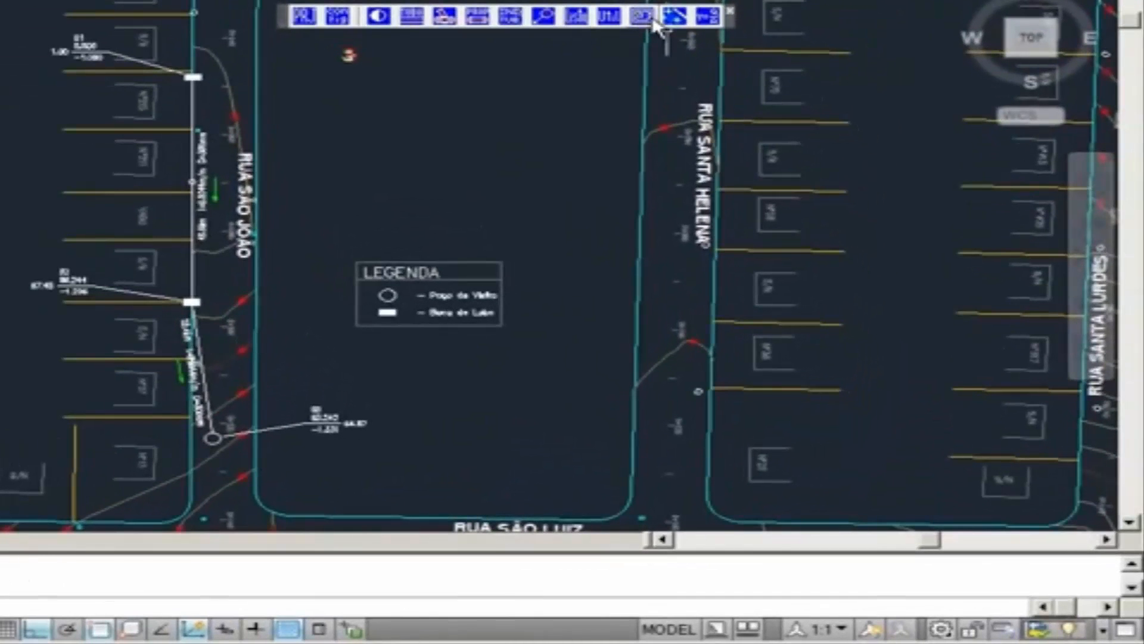
# - Generate the profile between the first and second Boca de Lobo at vertical scale 250 and horizontal scale 500 with the preselected indications
pyautogui.click(672, 19)
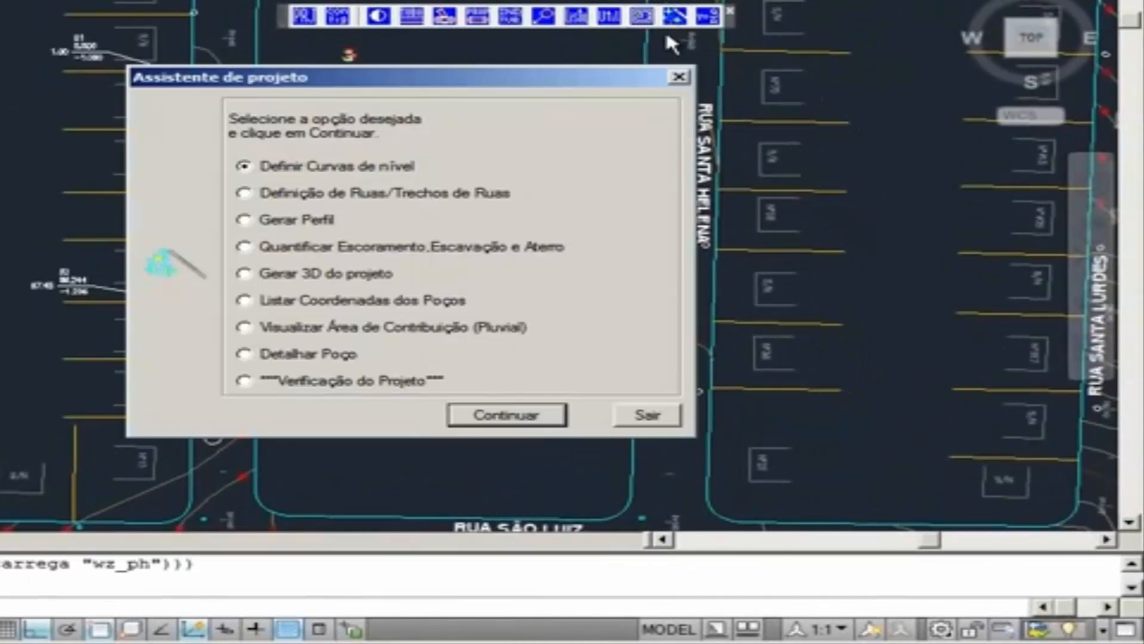
pyautogui.click(320, 219)
pyautogui.click(486, 415)
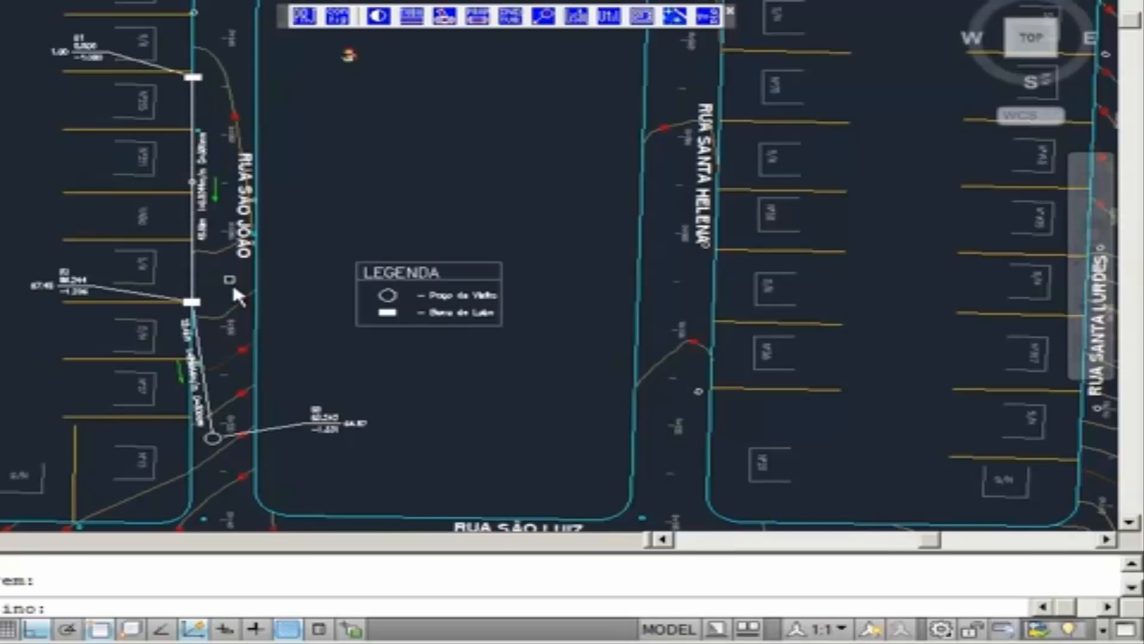
pyautogui.click(207, 304)
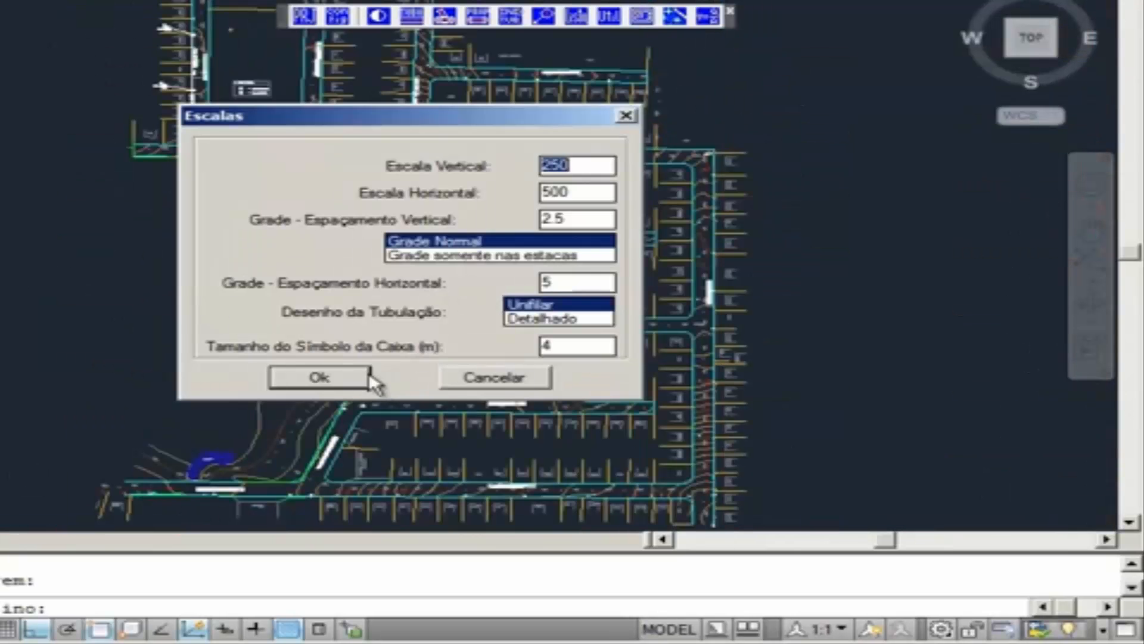
pyautogui.click(358, 377)
pyautogui.click(476, 438)
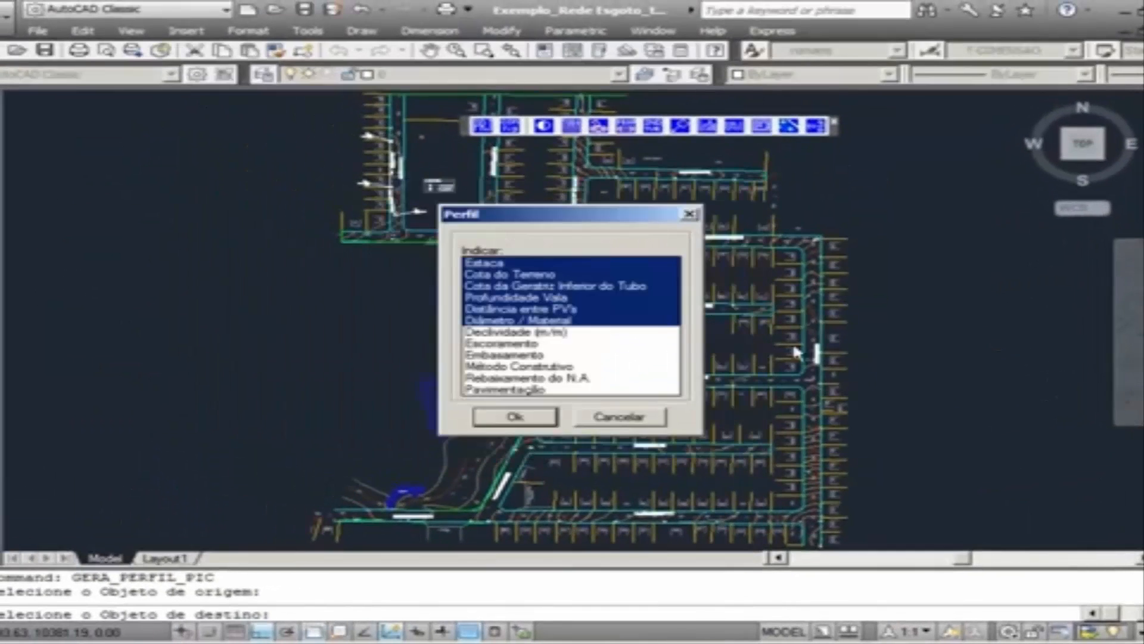
pyautogui.click(495, 422)
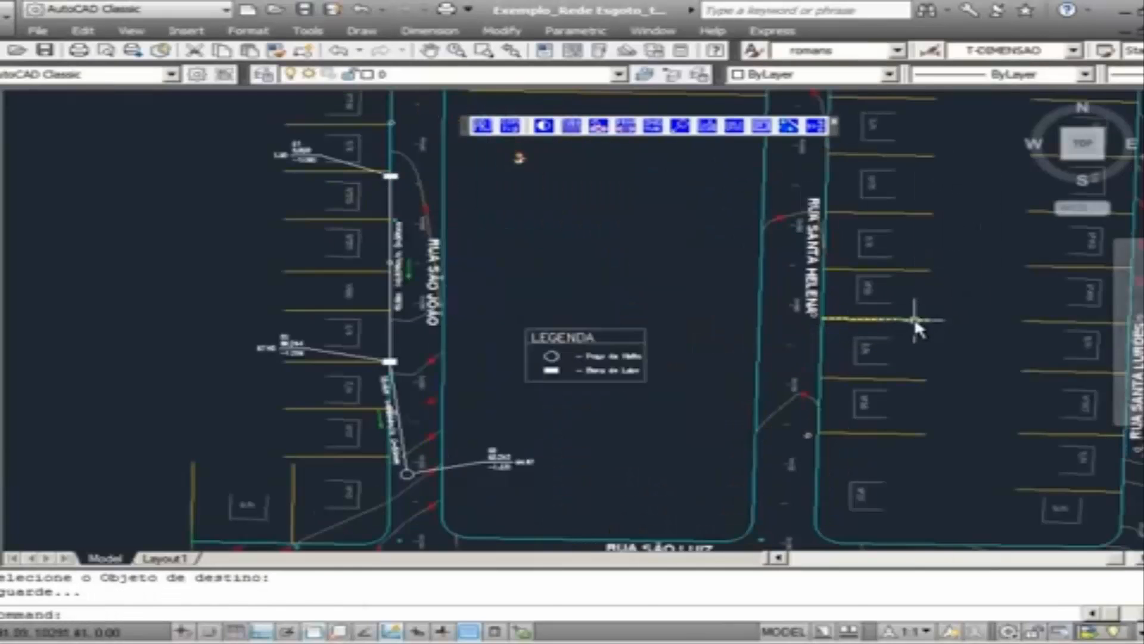
# - Examine the generated profile's grid, pipe line, slope label and data table between points 1 and 2
pyautogui.scroll(-6, 806, 379)
pyautogui.moveTo(930, 443); pyautogui.dragTo(381, 429, button='middle')
pyautogui.scroll(6, 540, 453)
pyautogui.moveTo(653, 465); pyautogui.dragTo(621, 470, button='middle')
pyautogui.moveTo(748, 416); pyautogui.dragTo(713, 442, button='middle')
pyautogui.moveTo(734, 334)
pyautogui.mouseDown(button='middle')
pyautogui.moveTo(674, 469)
pyautogui.moveTo(700, 381)
pyautogui.moveTo(695, 338)
pyautogui.mouseUp(button='middle')
pyautogui.scroll(-4, 680, 456)
pyautogui.scroll(3, 684, 417)
pyautogui.scroll(4, 602, 375)
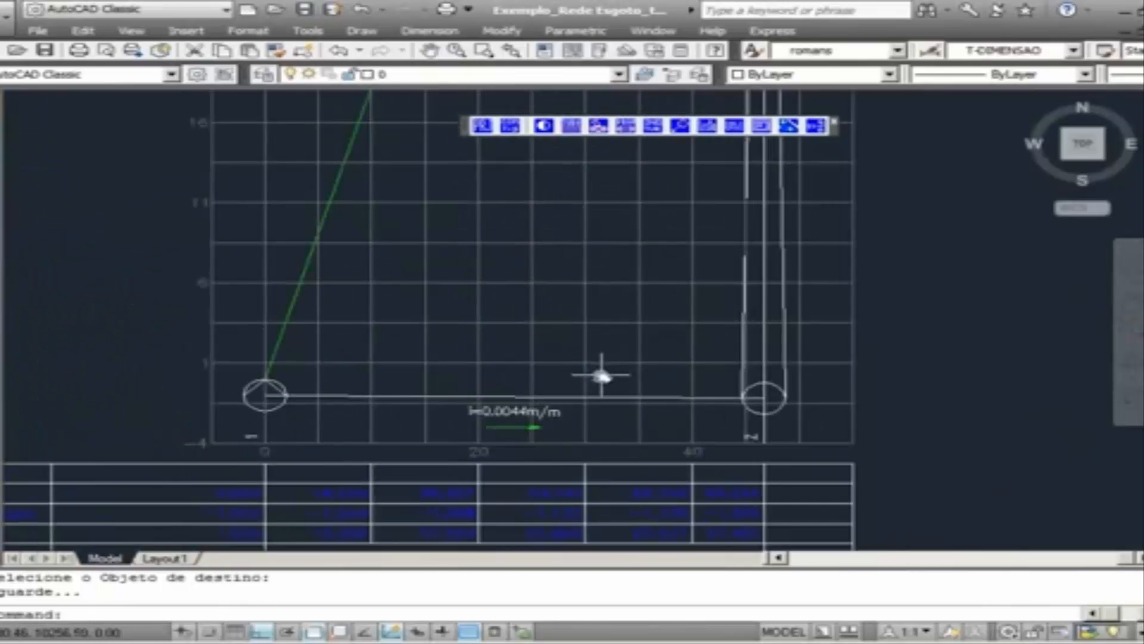
pyautogui.scroll(-6, 601, 376)
pyautogui.moveTo(614, 384); pyautogui.dragTo(685, 370, button='middle')
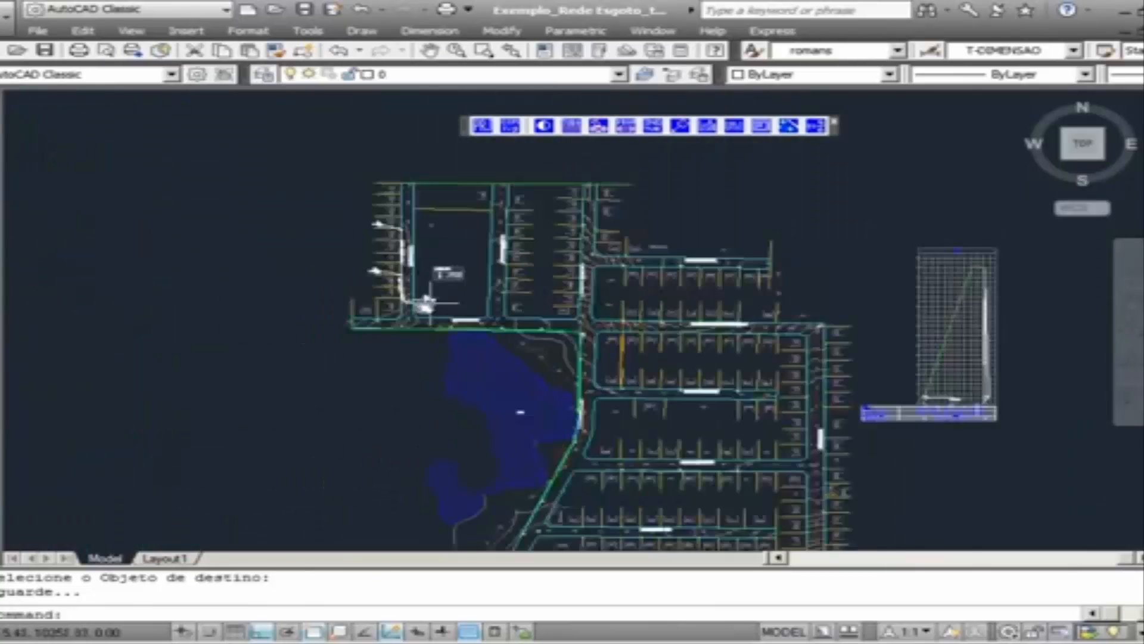
# - Display the pluvial contribution areas of both Bocas de Lobo and the Poço de Visita with the project assistant
pyautogui.scroll(5, 441, 304)
pyautogui.scroll(2, 442, 324)
pyautogui.scroll(-1, 444, 383)
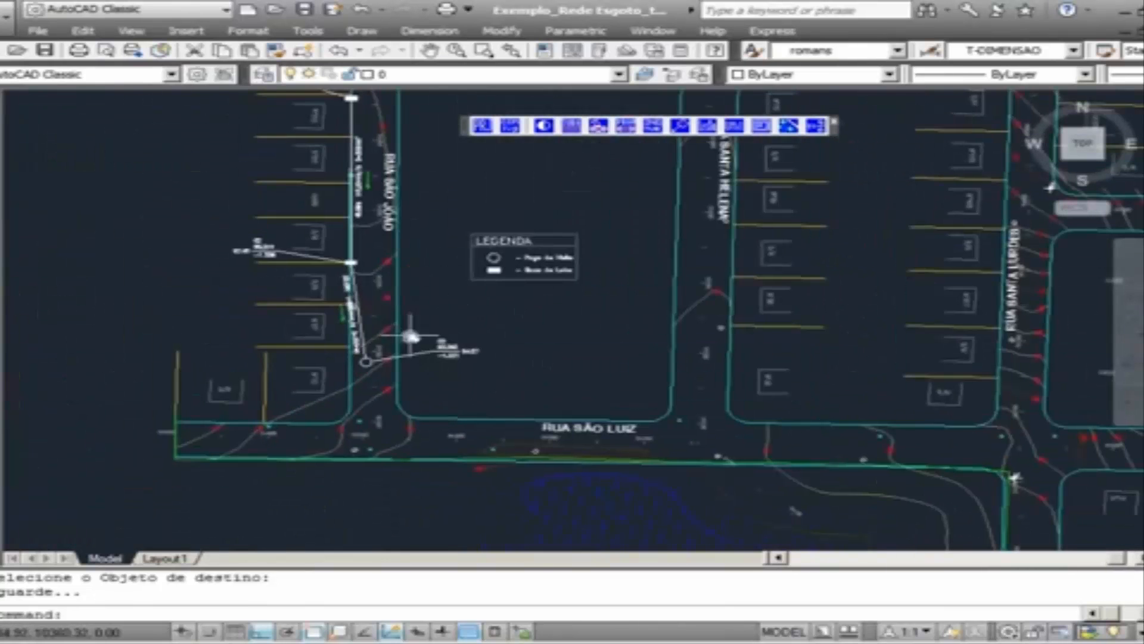
pyautogui.click(785, 128)
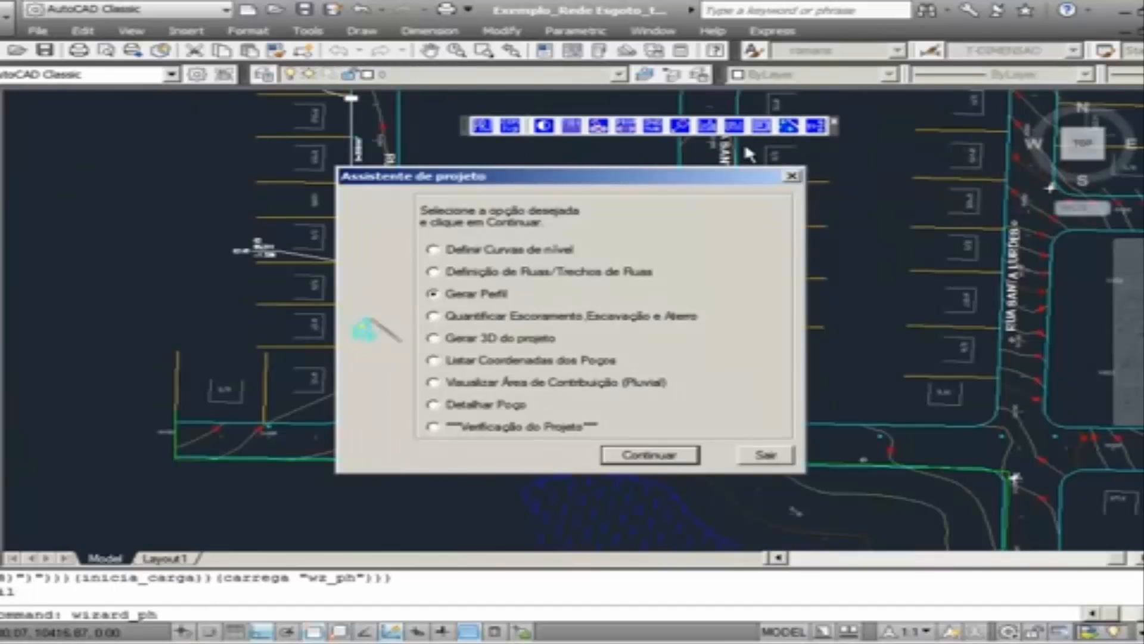
pyautogui.click(620, 454)
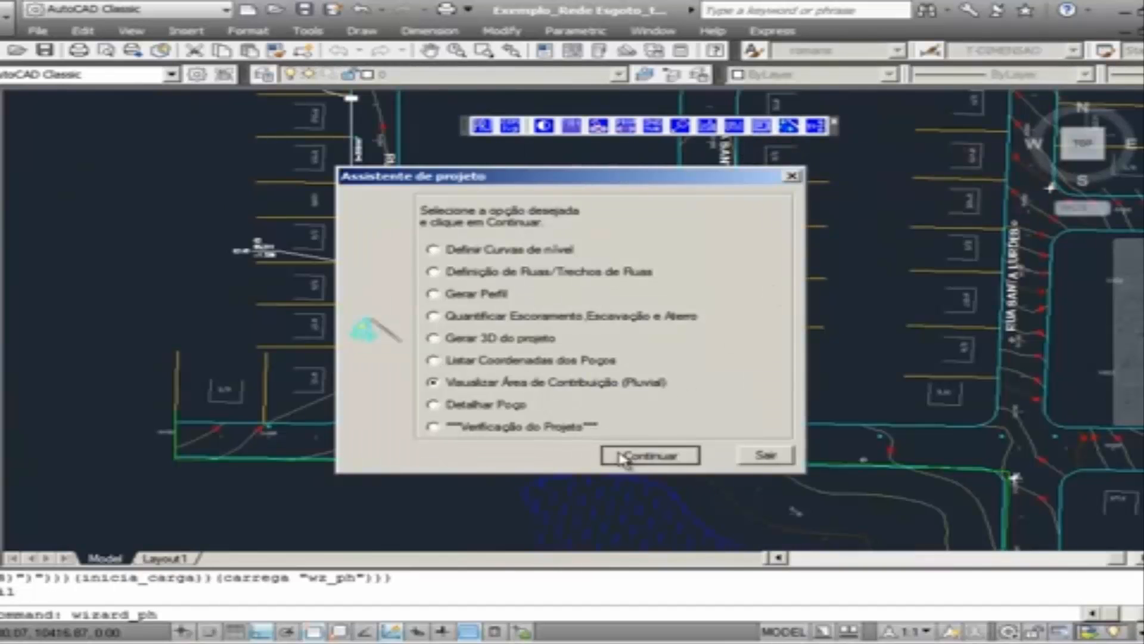
pyautogui.click(653, 366)
pyautogui.scroll(-3, 596, 357)
pyautogui.scroll(4, 453, 303)
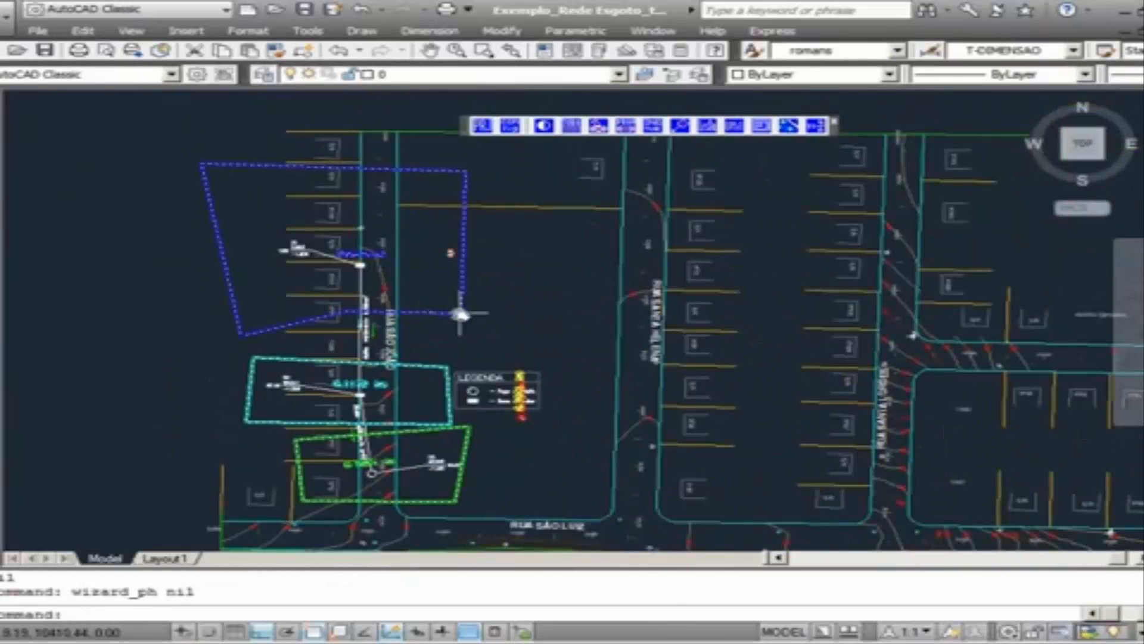
# - Delete the displayed contribution area outlines and their labels from the drawing
pyautogui.click(459, 313)
pyautogui.scroll(4, 357, 322)
pyautogui.scroll(-4, 365, 334)
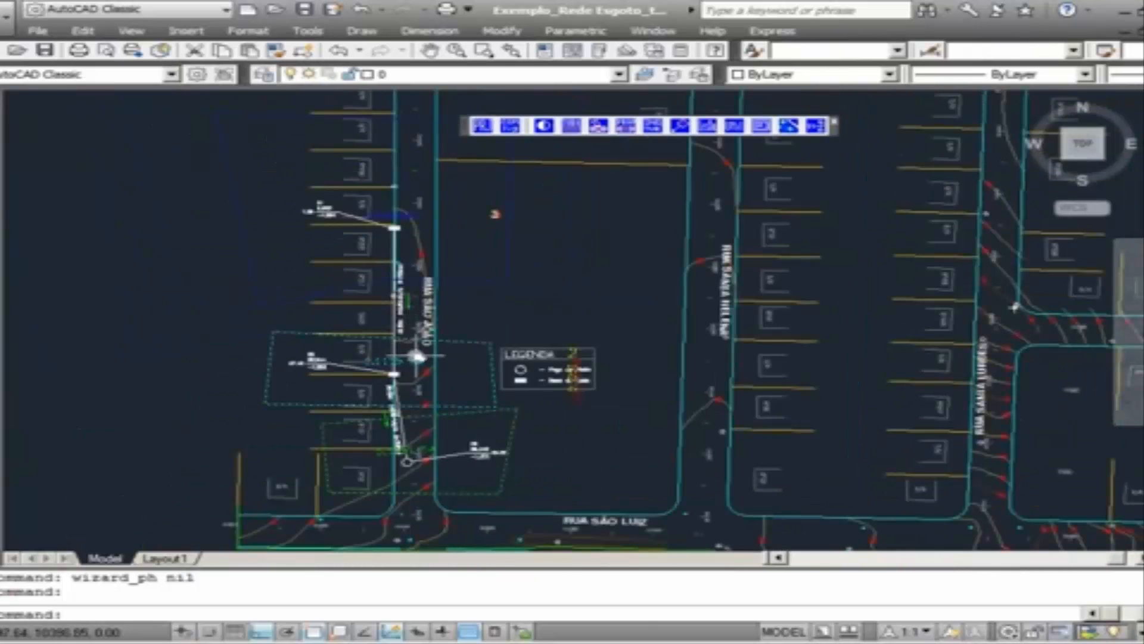
pyautogui.press('Delete')
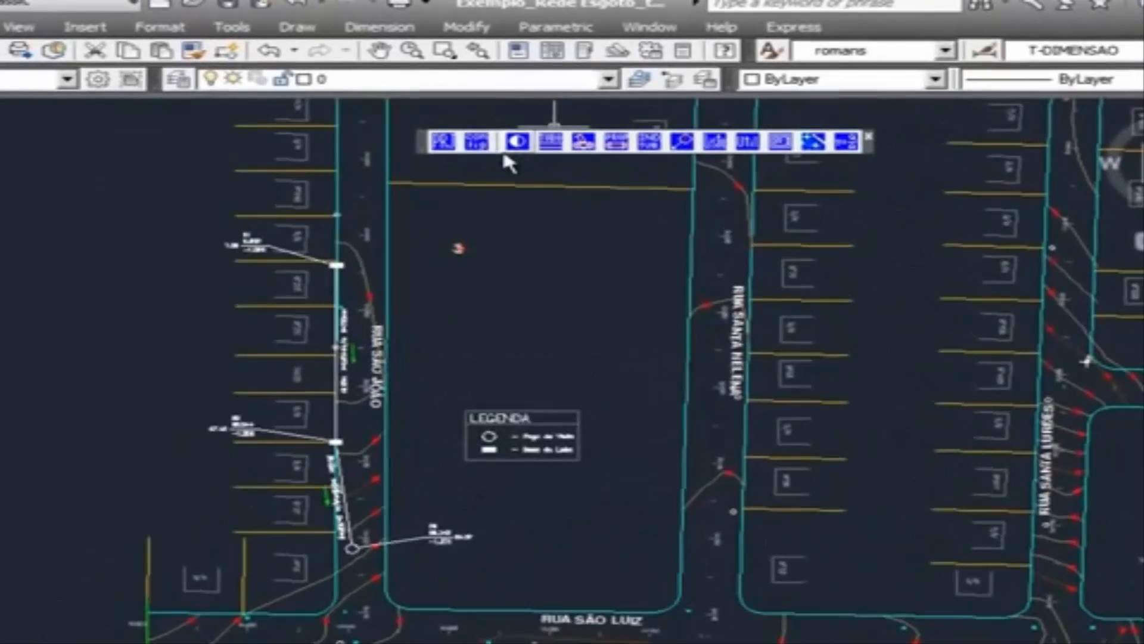
# - Review the minimum slope, stake spacing and Manning coefficient in the project parameters
pyautogui.click(477, 143)
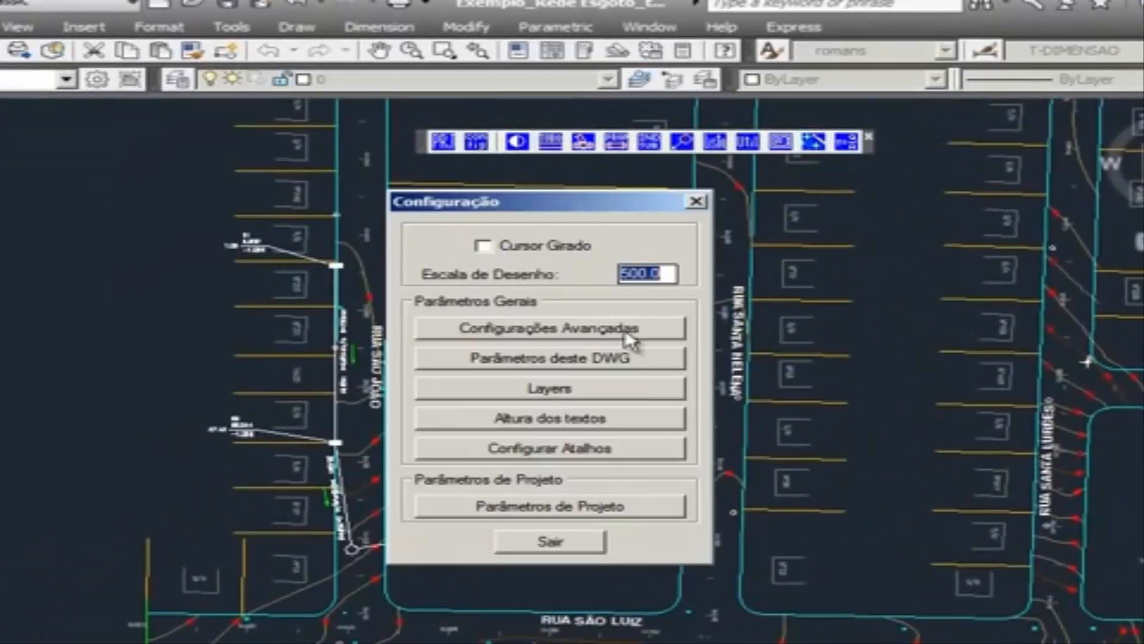
pyautogui.click(605, 506)
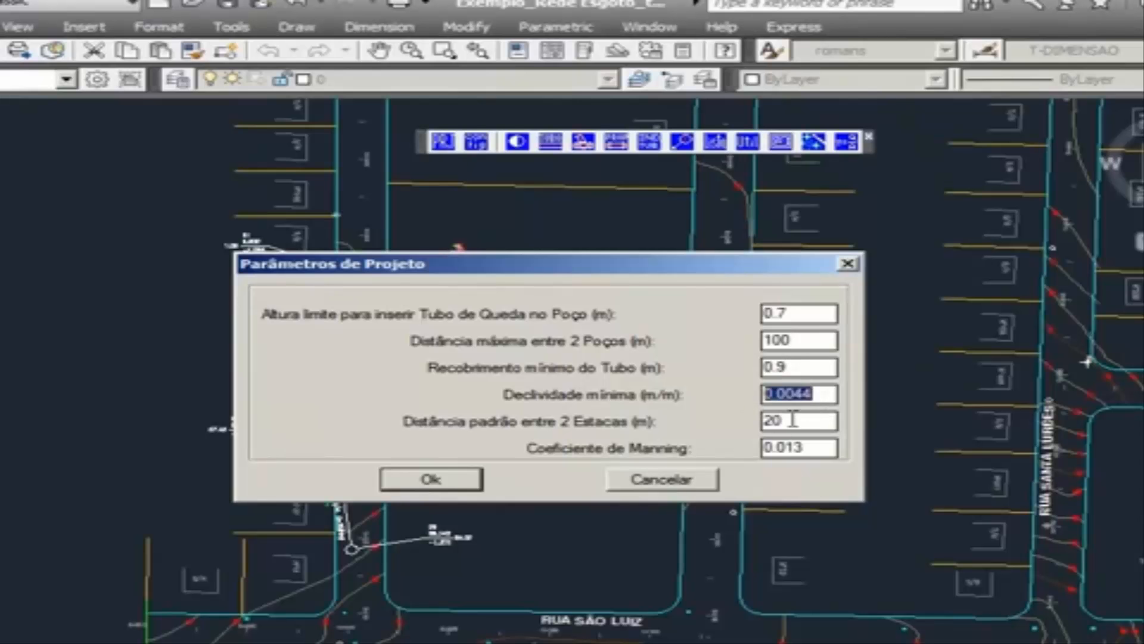
pyautogui.doubleClick(799, 447)
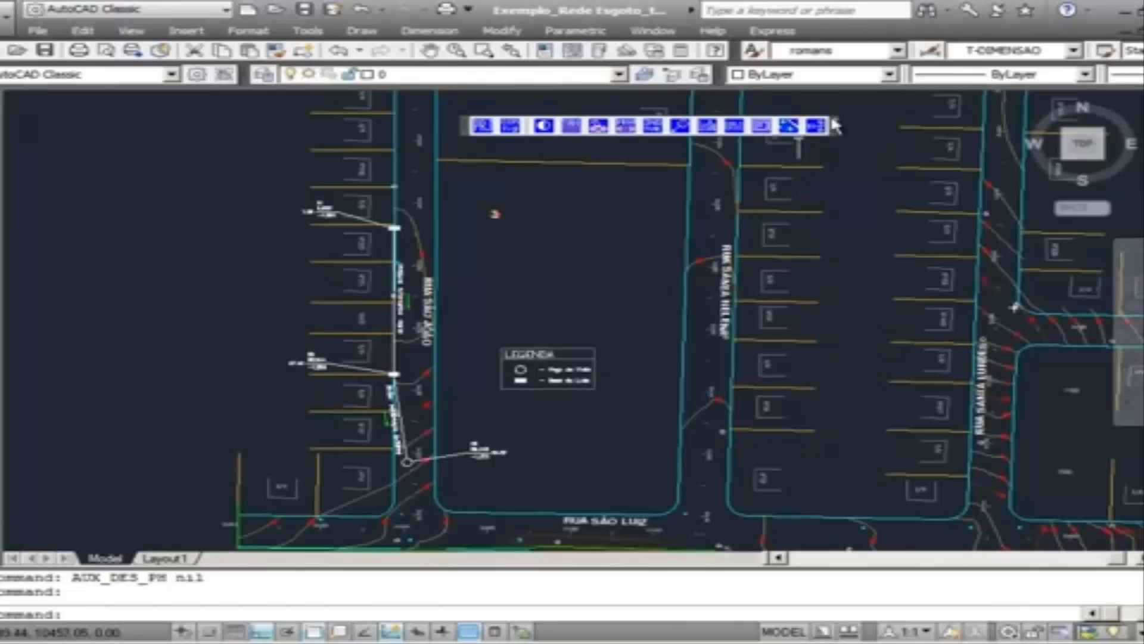
# - Start pre-dimensioning the pluvial pipes, continue past the marked low-cover sections, and save the CSV spreadsheet in the pro_sane folder
pyautogui.click(820, 128)
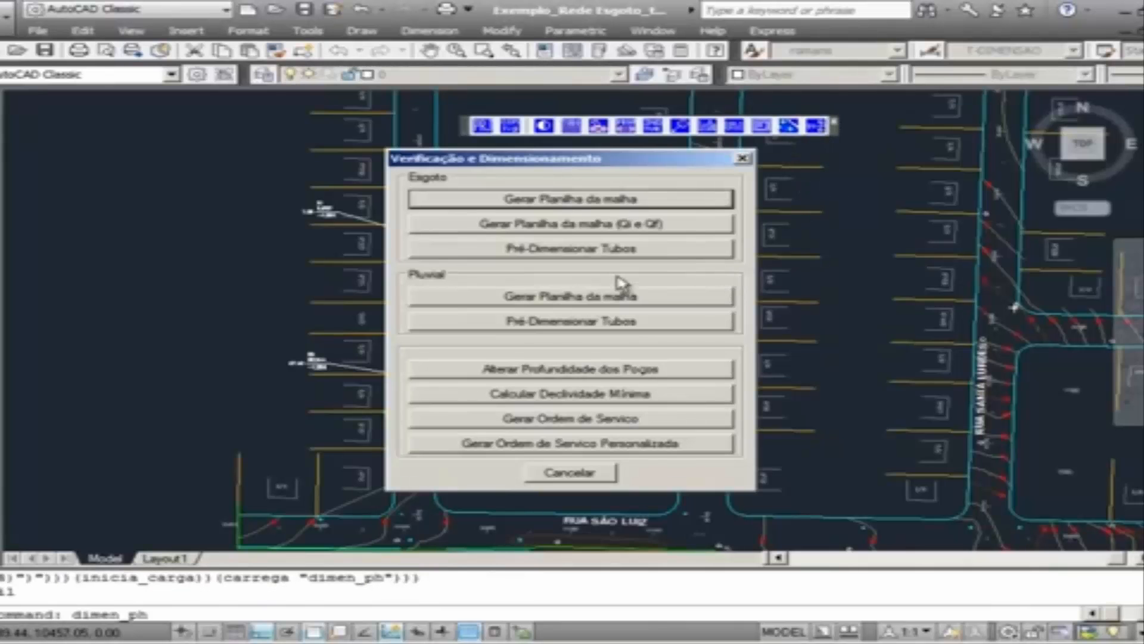
pyautogui.click(563, 322)
pyautogui.click(634, 356)
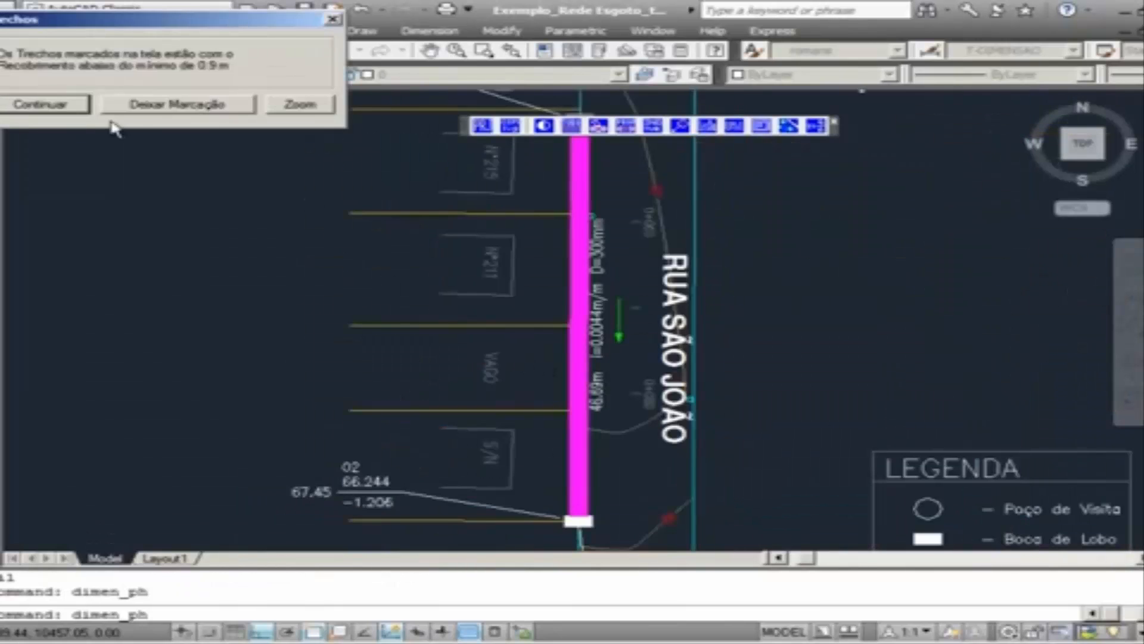
pyautogui.click(80, 103)
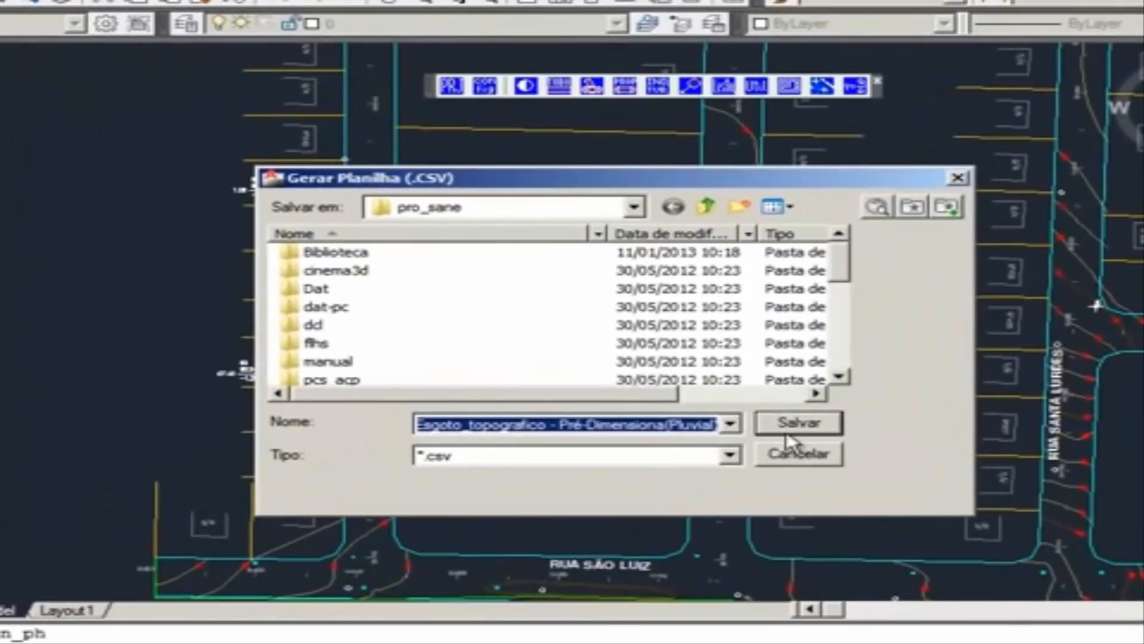
pyautogui.click(783, 431)
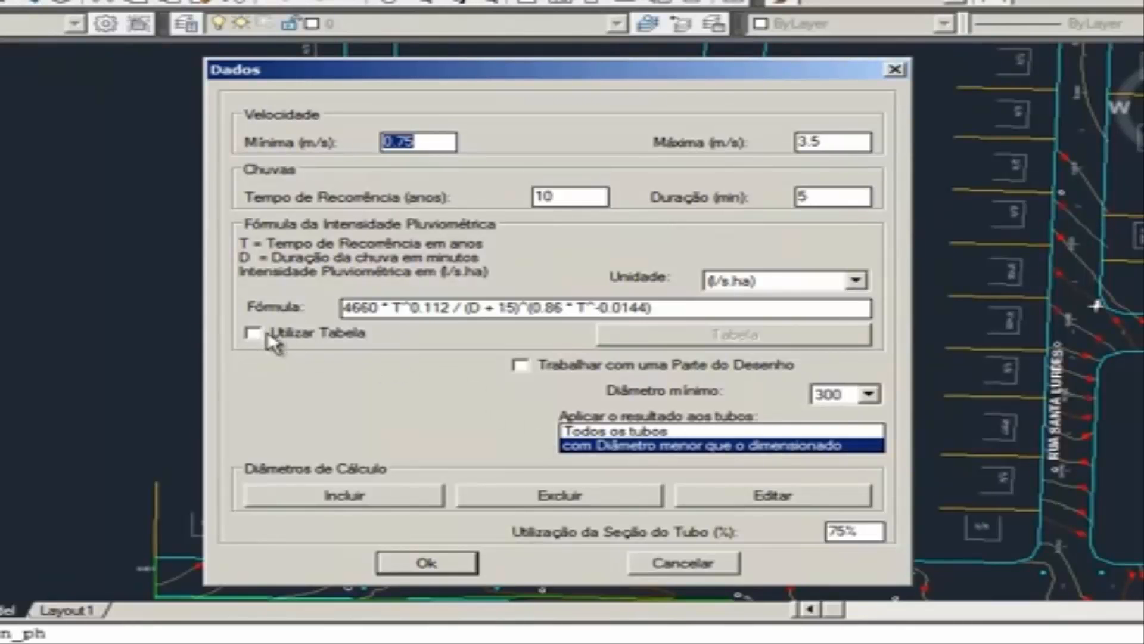
# - Take the rainfall intensity from the table instead of the formula, picking the 338.89 l/s.ha value for 10-year recurrence and 5 min duration
pyautogui.doubleClick(555, 197)
pyautogui.doubleClick(852, 195)
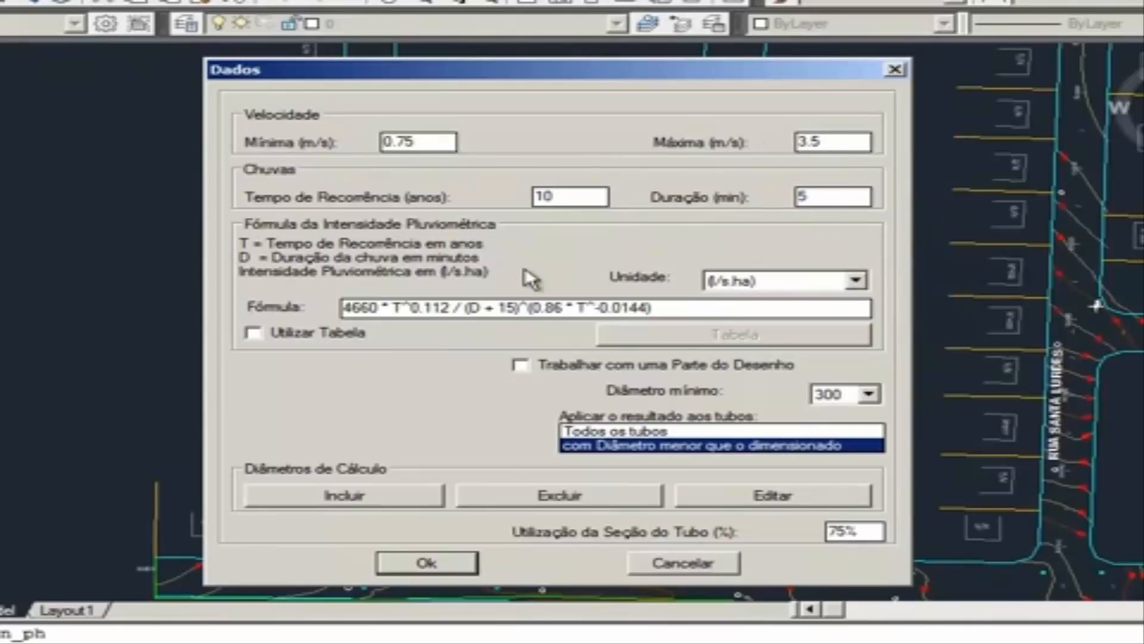
pyautogui.click(269, 334)
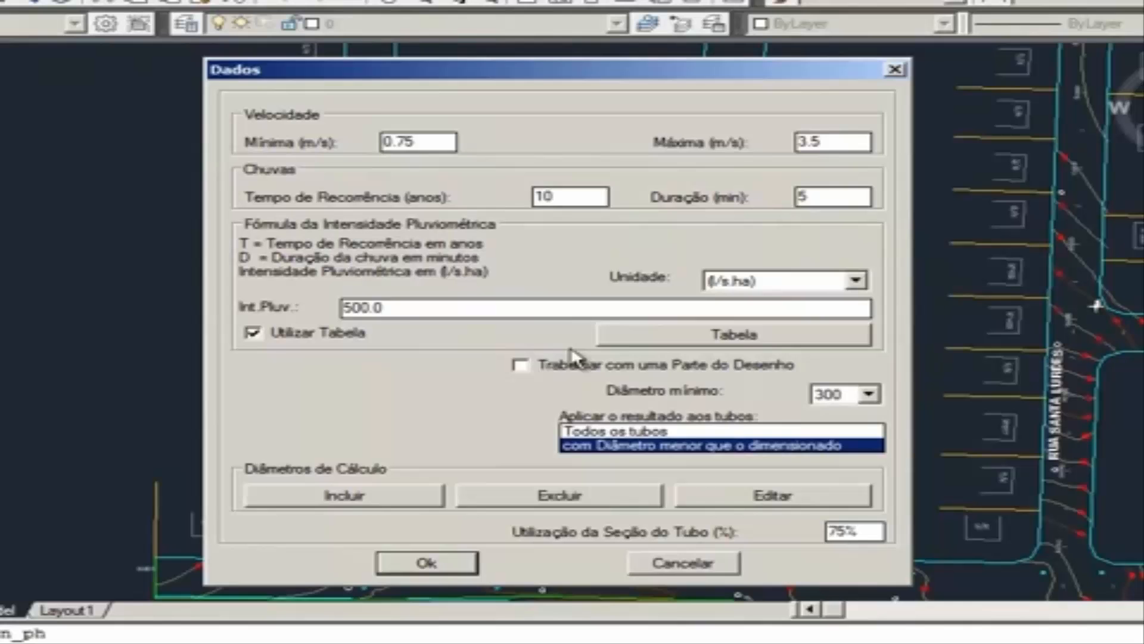
pyautogui.click(663, 344)
pyautogui.click(696, 349)
pyautogui.doubleClick(590, 358)
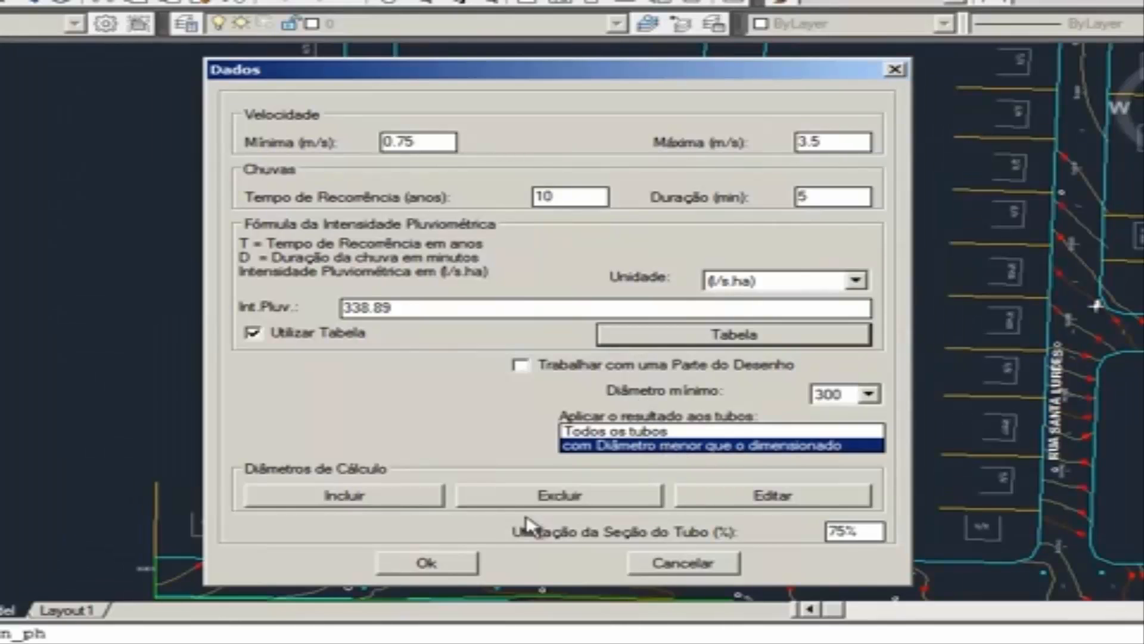
# - Choose 300 as the minimum diameter and mm/h as the rainfall intensity unit
pyautogui.click(868, 394)
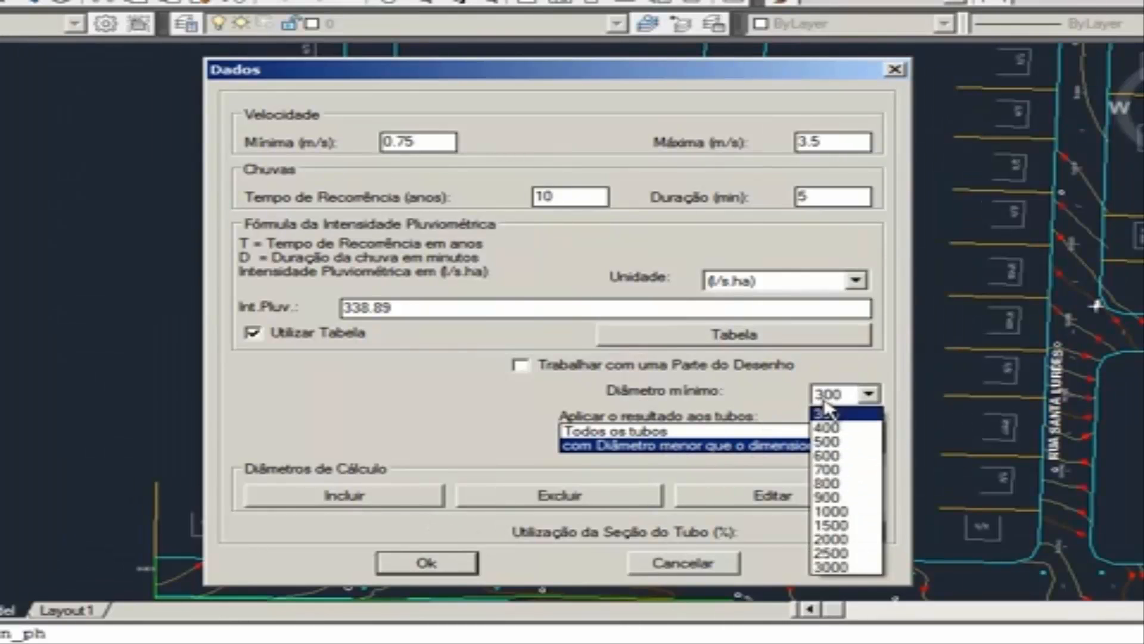
pyautogui.click(858, 420)
pyautogui.click(705, 285)
pyautogui.click(766, 314)
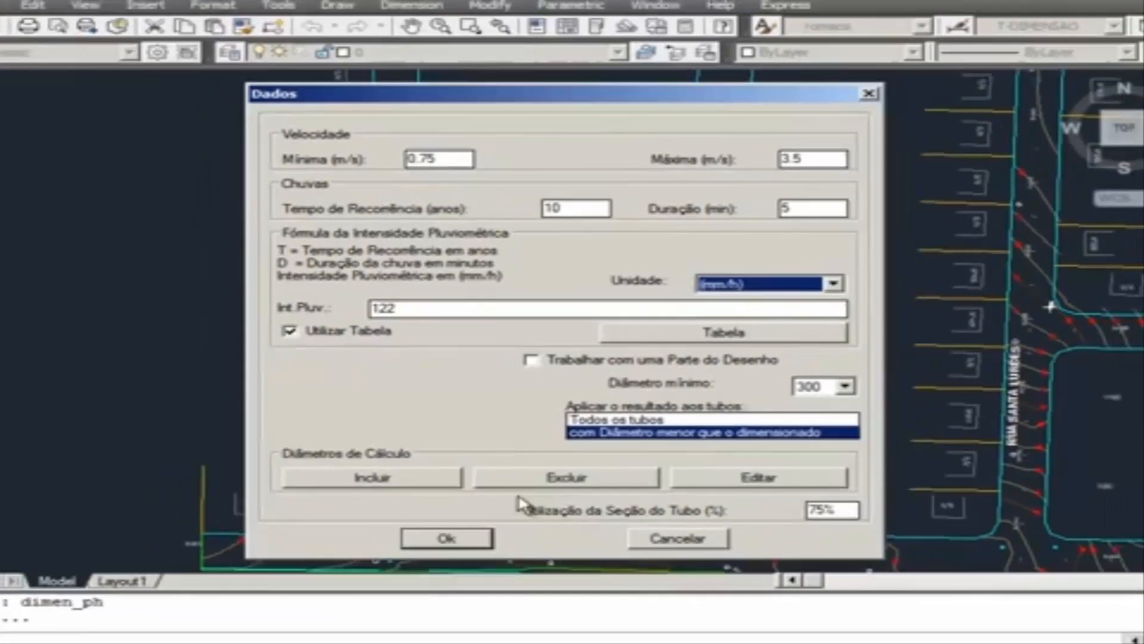
# - Run the pluvial pre-dimensioning, accepting the marked block as the downstream point and the traced network path
pyautogui.click(427, 563)
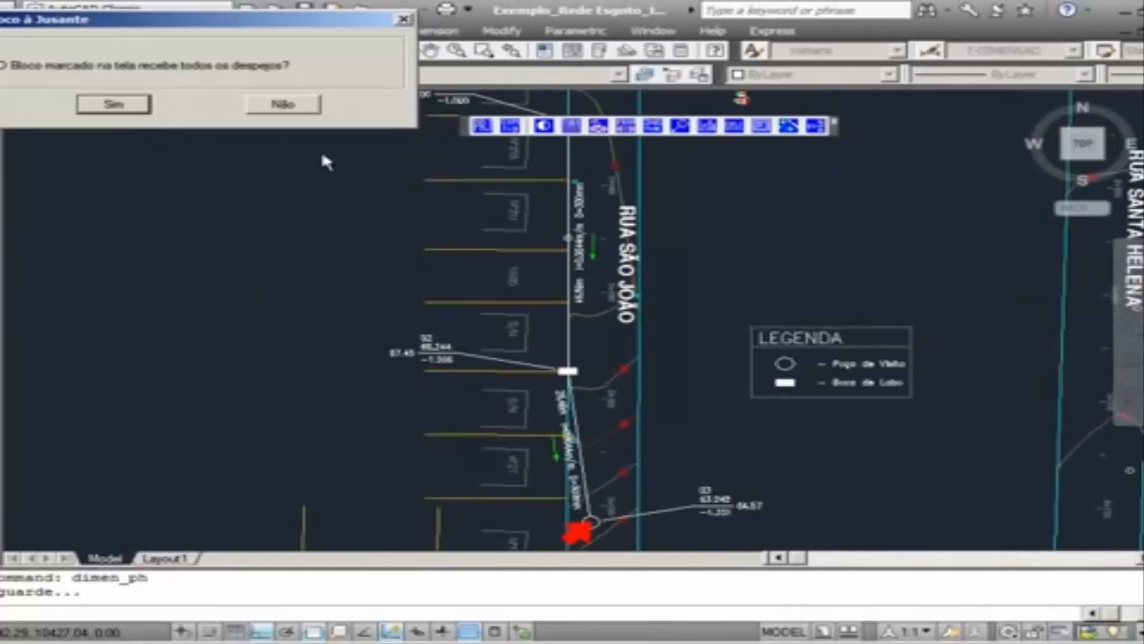
pyautogui.click(98, 105)
pyautogui.click(65, 121)
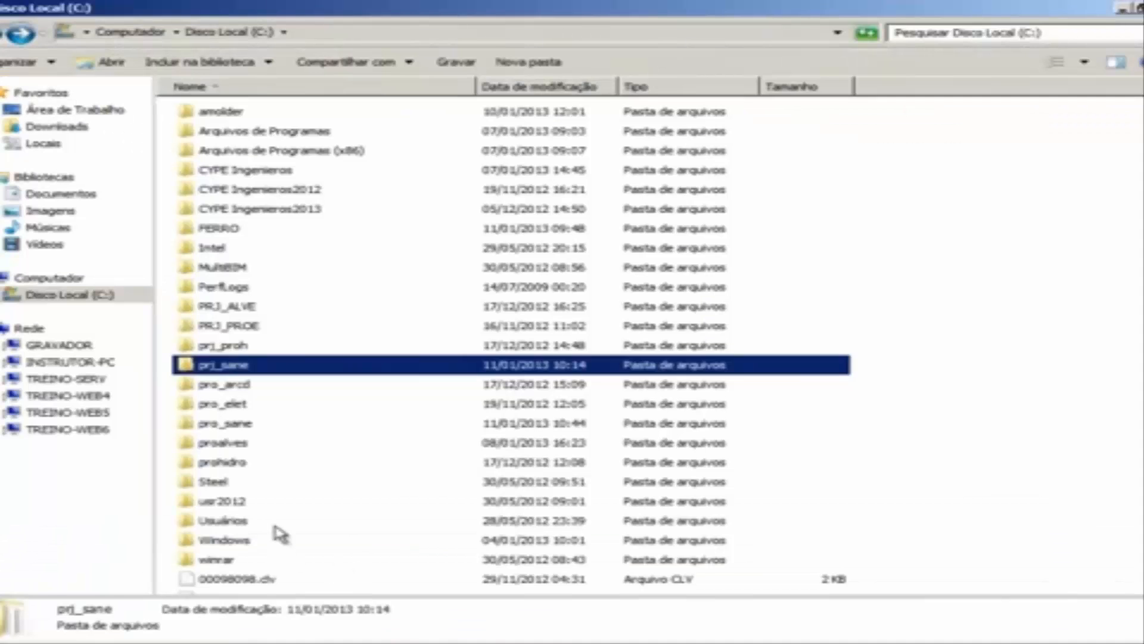
# - Open the Exemplo_Rede Esgoto_topografico - Pré-Dimensiona(Pluvial) CSV from the pro_sane folder on drive C: in Excel
pyautogui.click(274, 523)
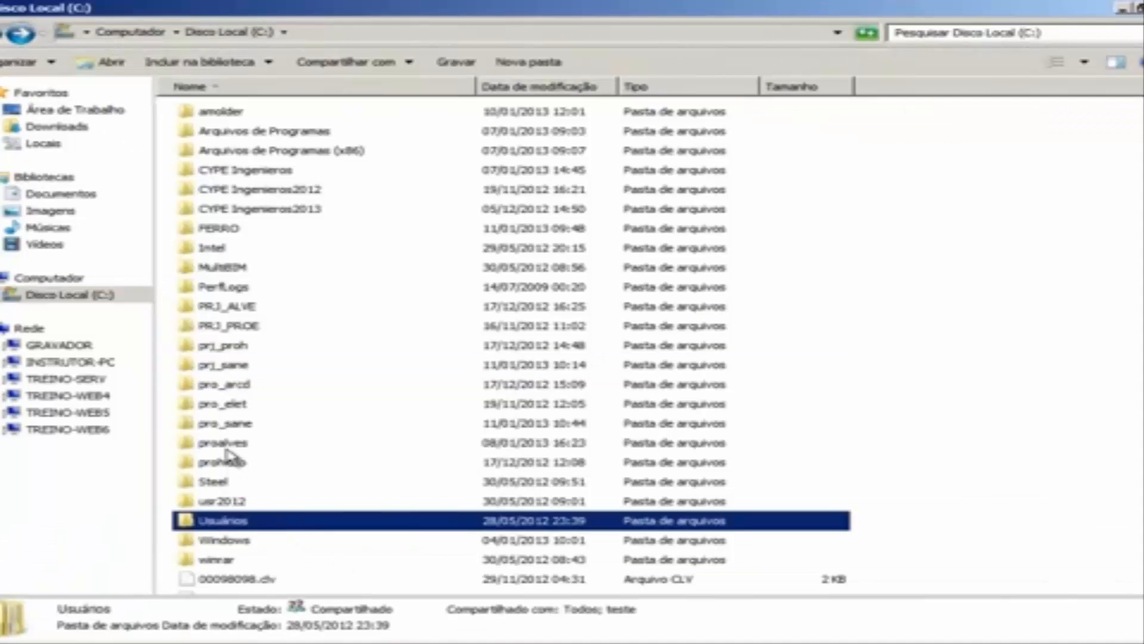
pyautogui.doubleClick(232, 423)
pyautogui.scroll(-15, 239, 453)
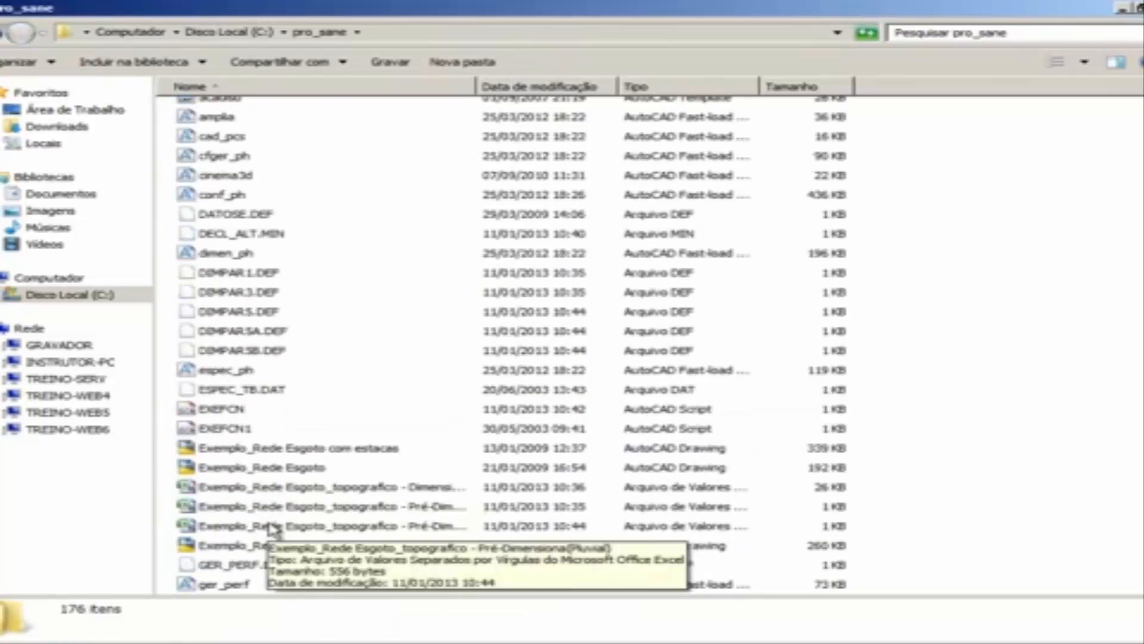
pyautogui.click(282, 527)
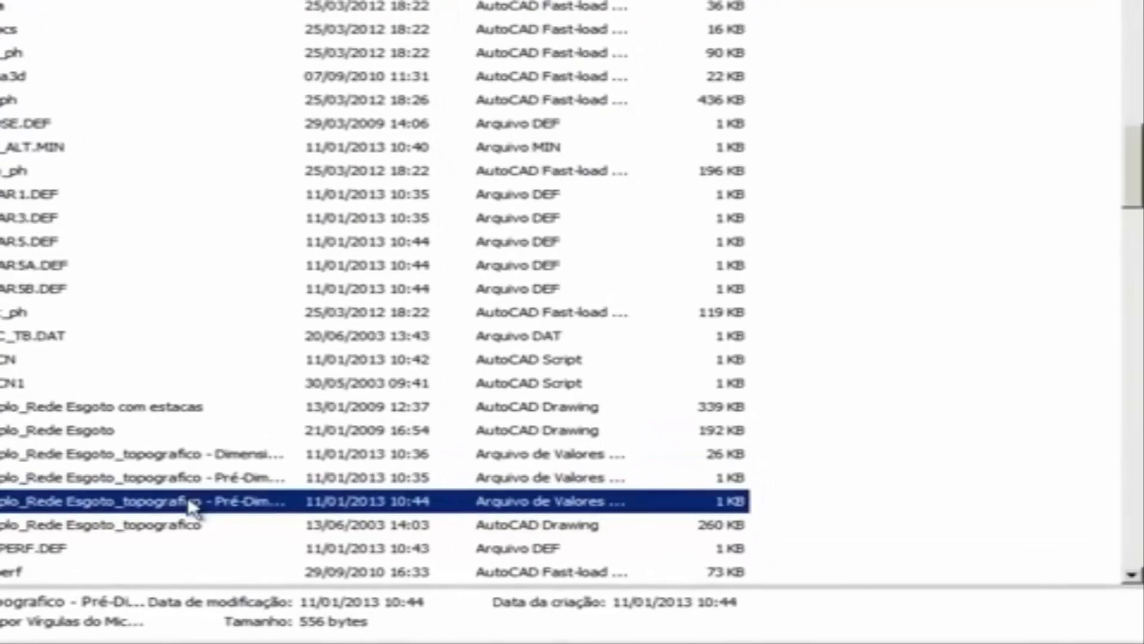
pyautogui.doubleClick(384, 527)
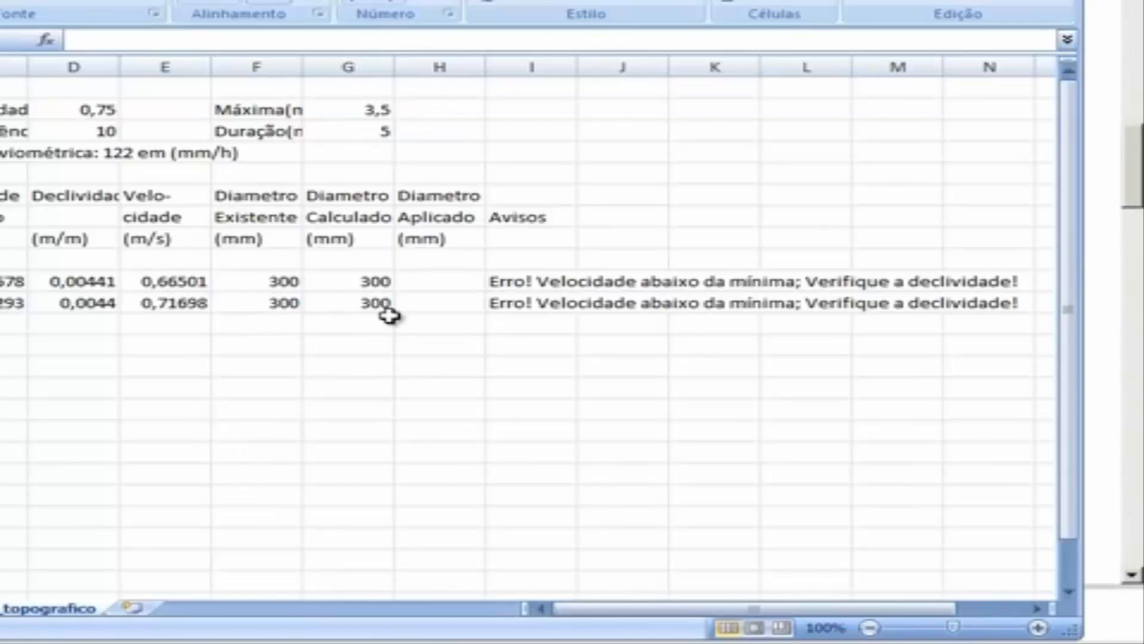
# - Examine the calculated diameters, velocities and warnings for each pipe section in the spreadsheet, then close it
pyautogui.click(368, 304)
pyautogui.click(490, 302)
pyautogui.click(559, 262)
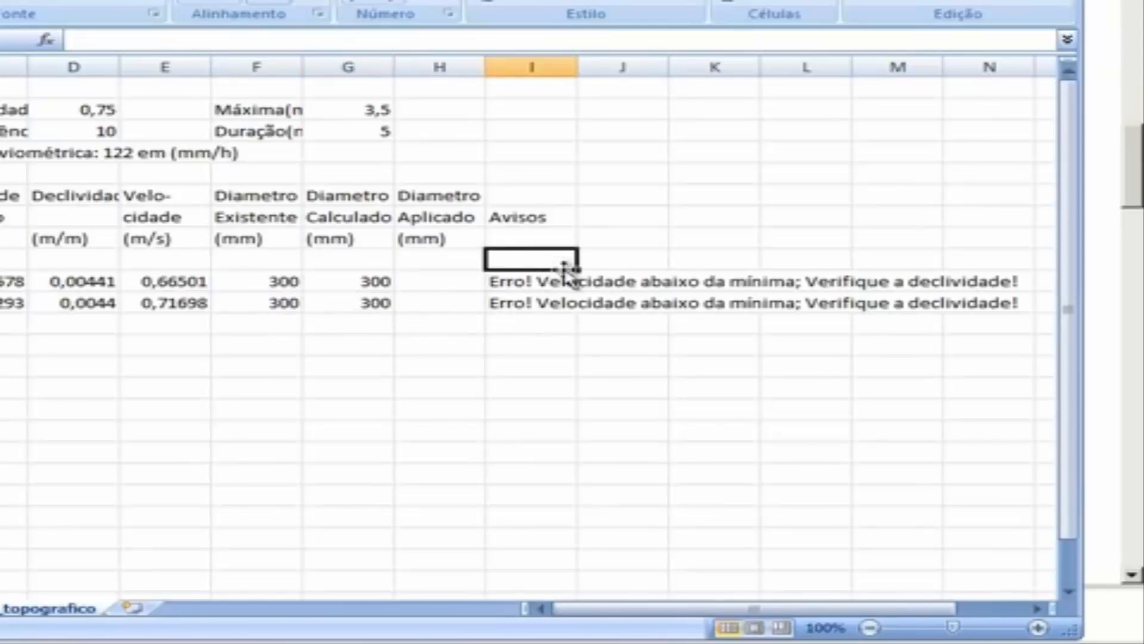
pyautogui.click(623, 283)
pyautogui.click(654, 303)
pyautogui.click(695, 281)
pyautogui.click(734, 301)
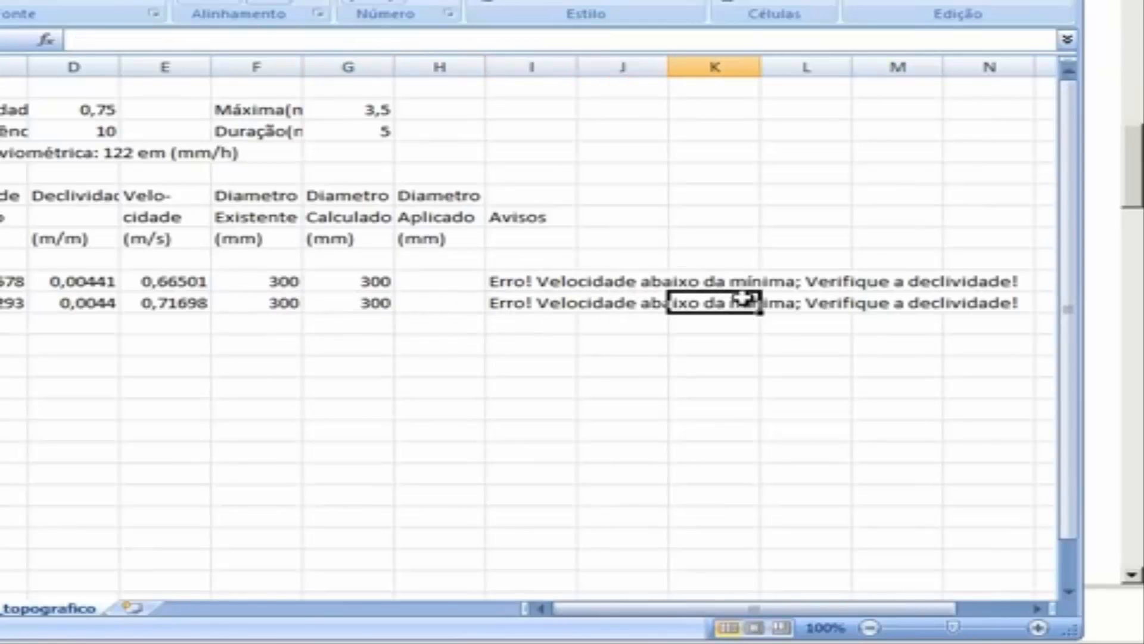
pyautogui.click(820, 282)
pyautogui.click(157, 218)
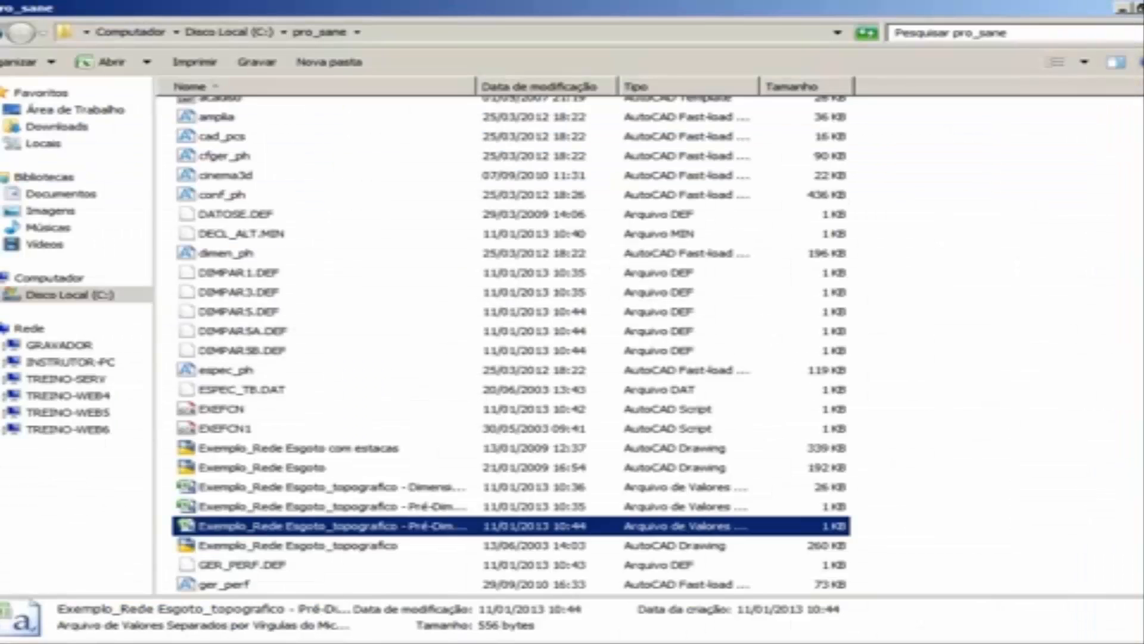
# - Switch back to AutoCAD and open the Rede_Esgoto Exemplo sheet from the project Rede de Esgoto - Exemplo
pyautogui.click(283, 629)
pyautogui.scroll(-5, 530, 298)
pyautogui.scroll(3, 531, 304)
pyautogui.scroll(3, 559, 279)
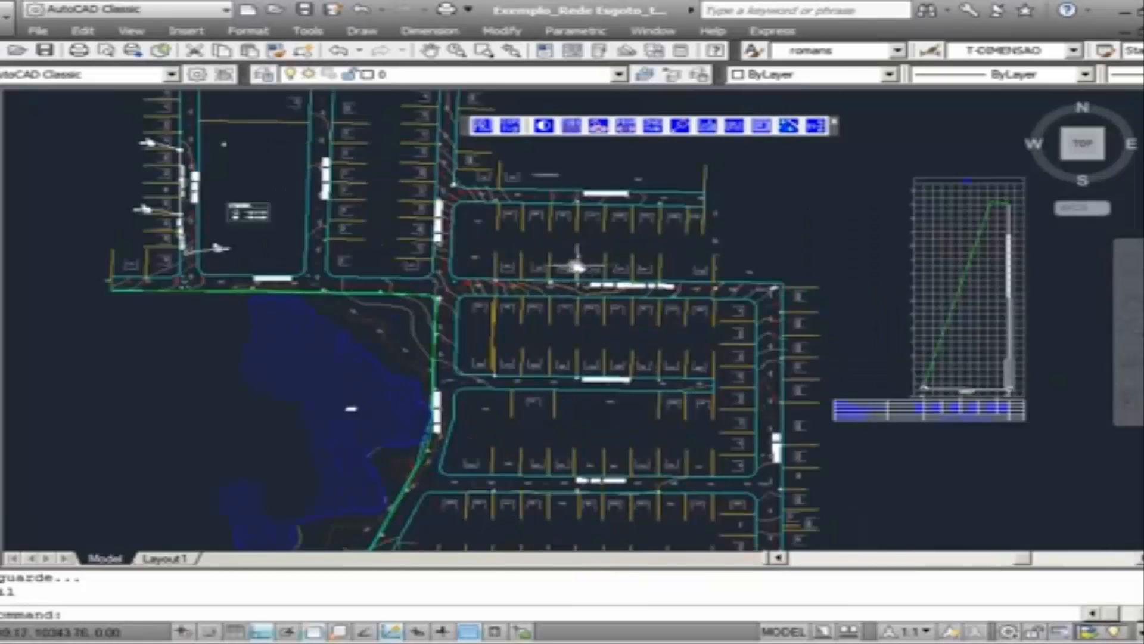
pyautogui.scroll(-5, 575, 271)
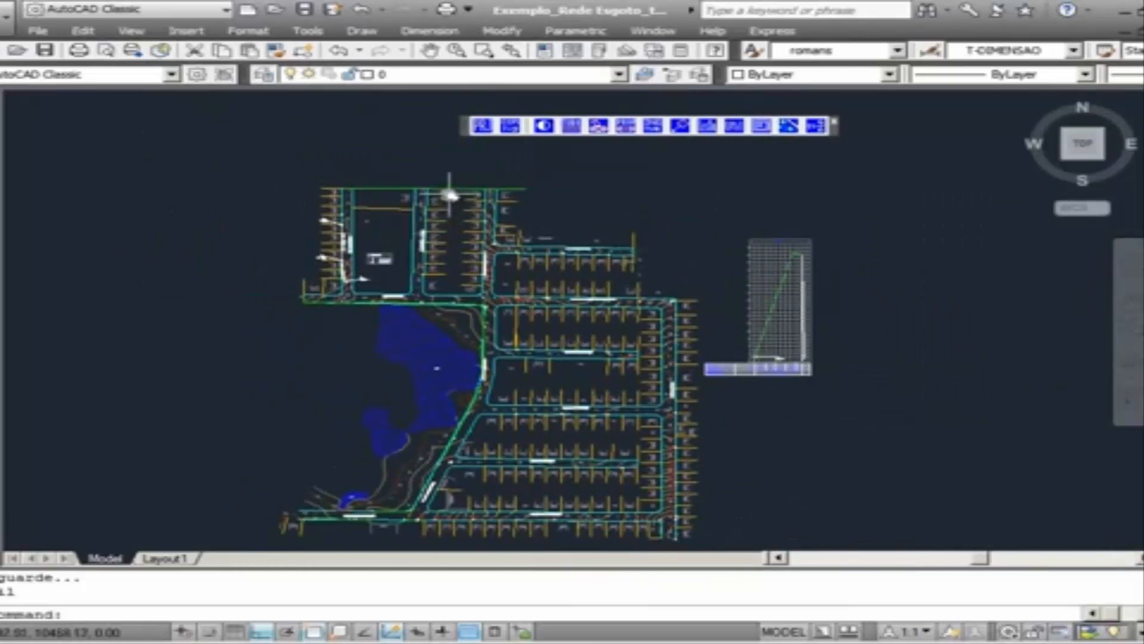
pyautogui.click(482, 126)
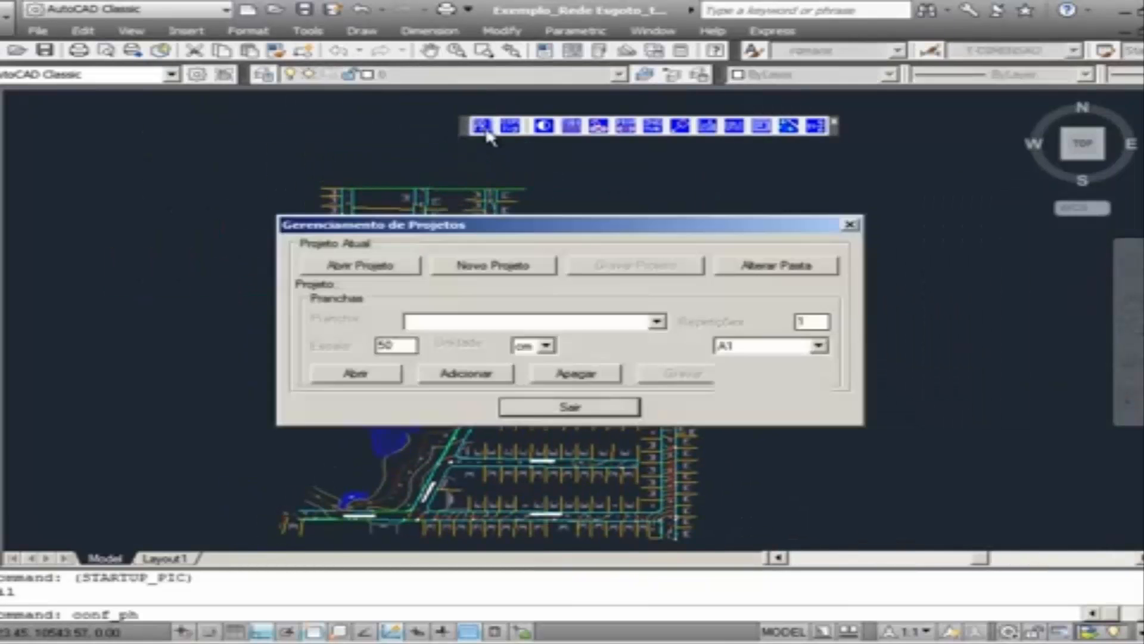
pyautogui.click(411, 276)
pyautogui.click(497, 356)
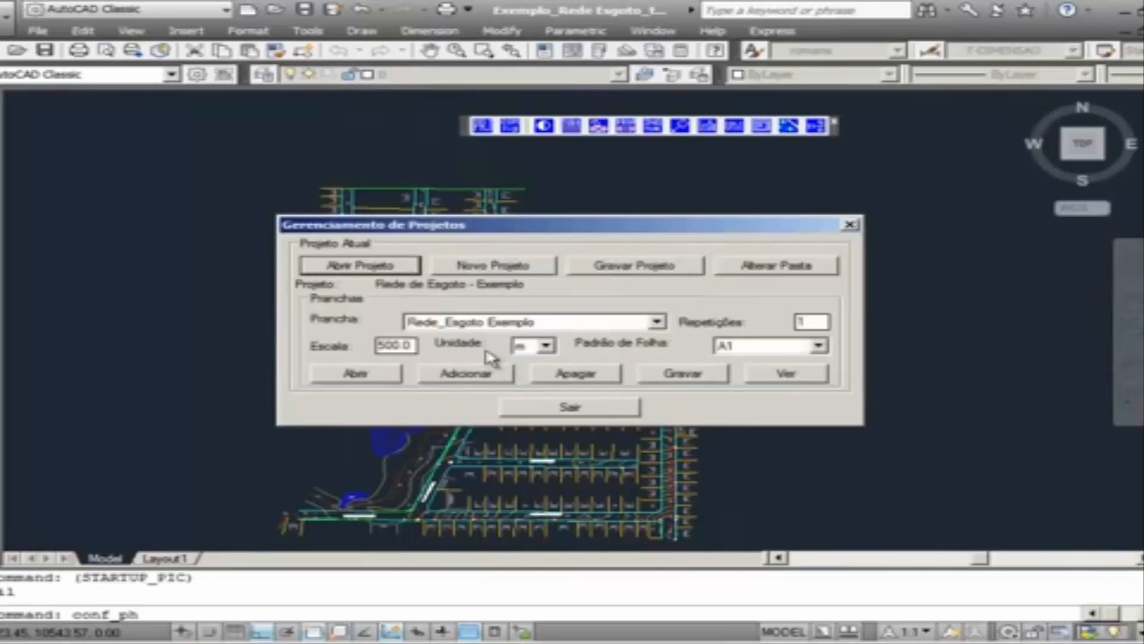
pyautogui.click(359, 376)
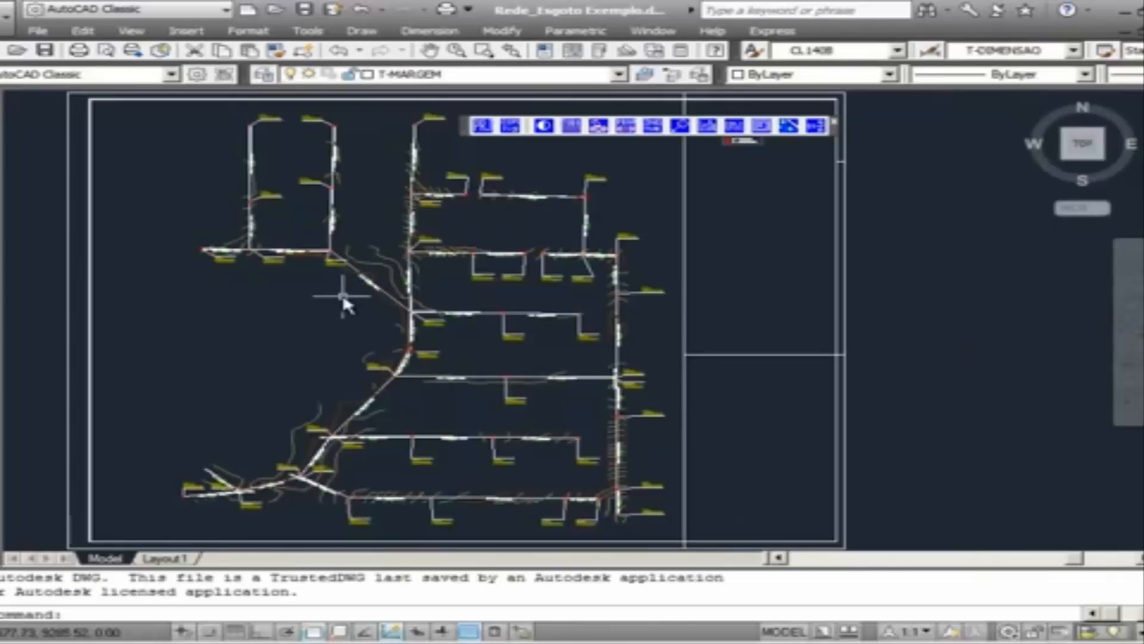
# - Start pre-dimensioning the sewer pipes of the opened network with the error check enabled
pyautogui.scroll(-3, 329, 288)
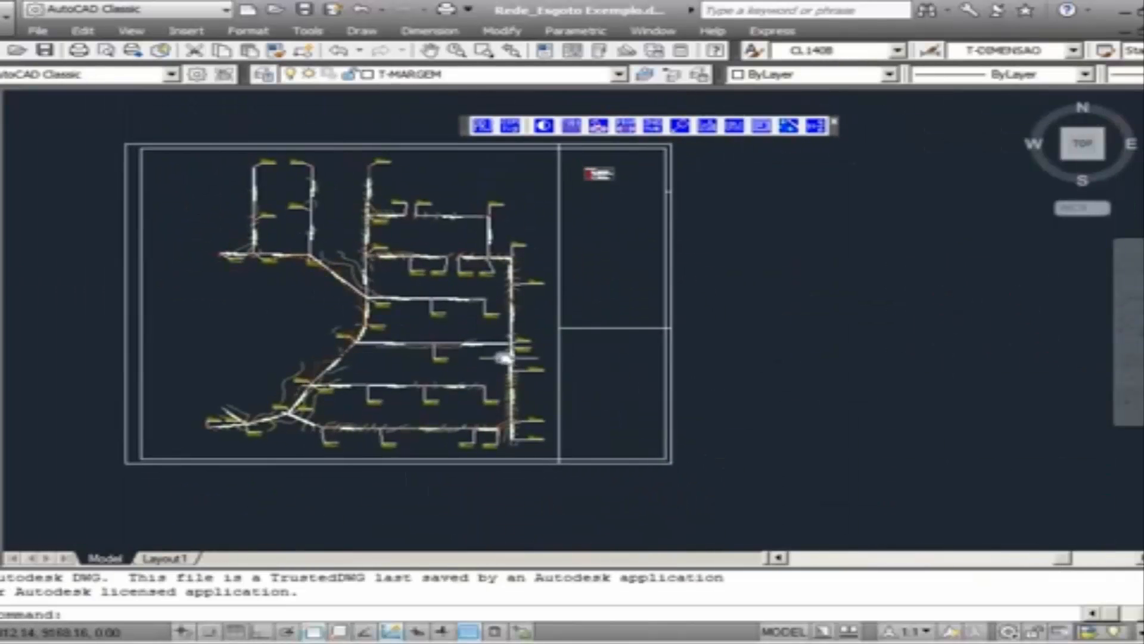
pyautogui.moveTo(477, 322); pyautogui.dragTo(525, 338, button='middle')
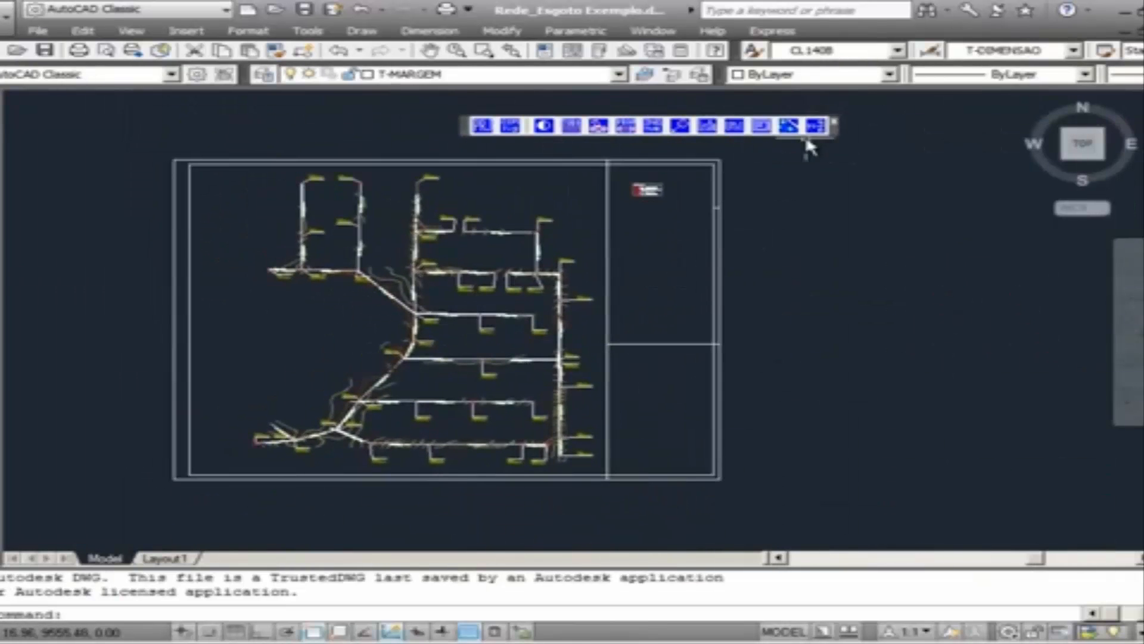
pyautogui.click(815, 127)
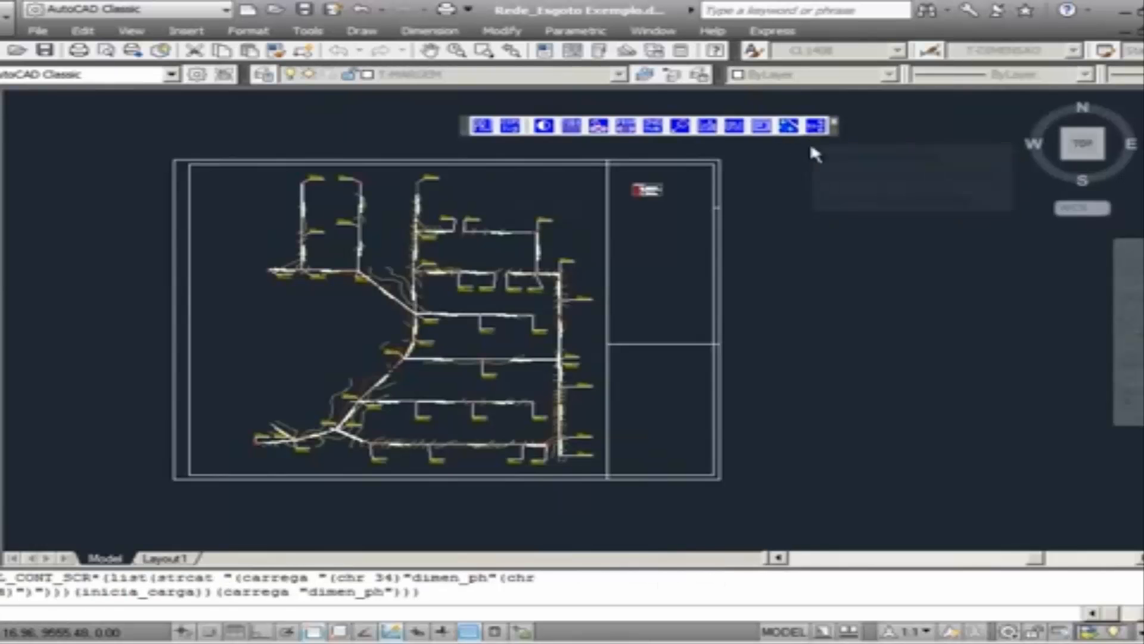
pyautogui.click(635, 252)
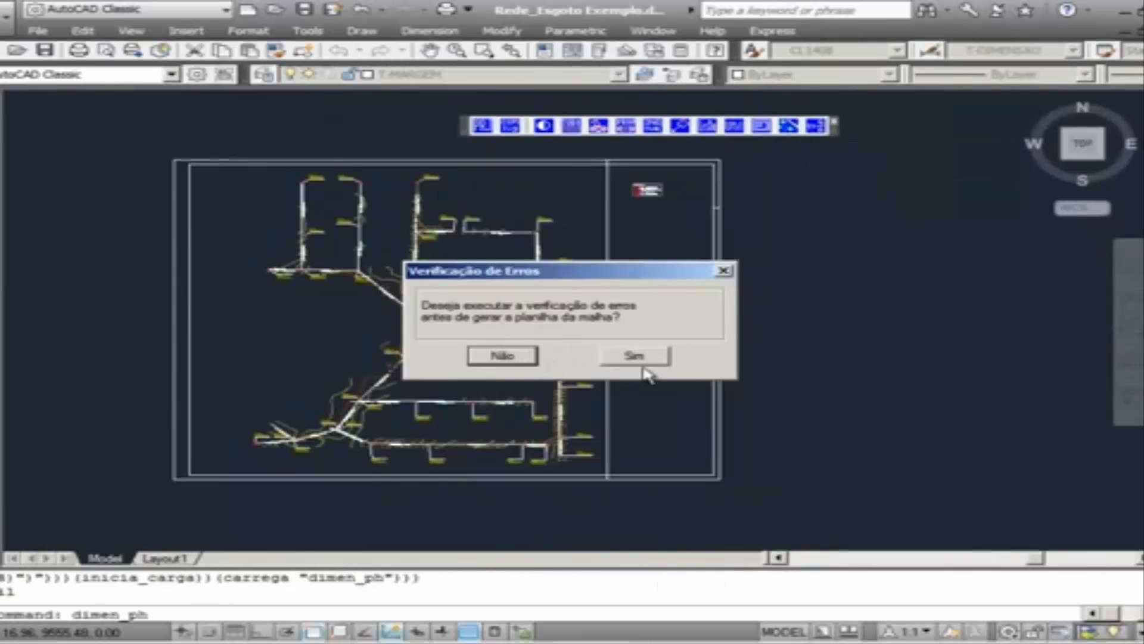
pyautogui.click(617, 363)
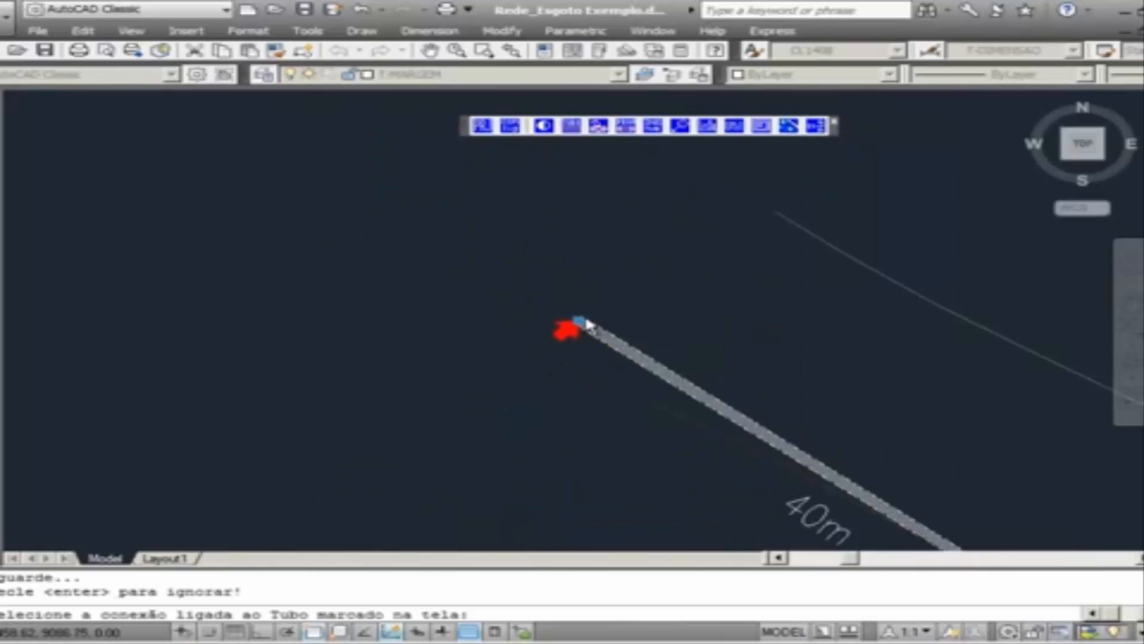
# - Select the connection linked to the marked pipe and continue past the flagged sections, including those above the maximum length
pyautogui.click(588, 324)
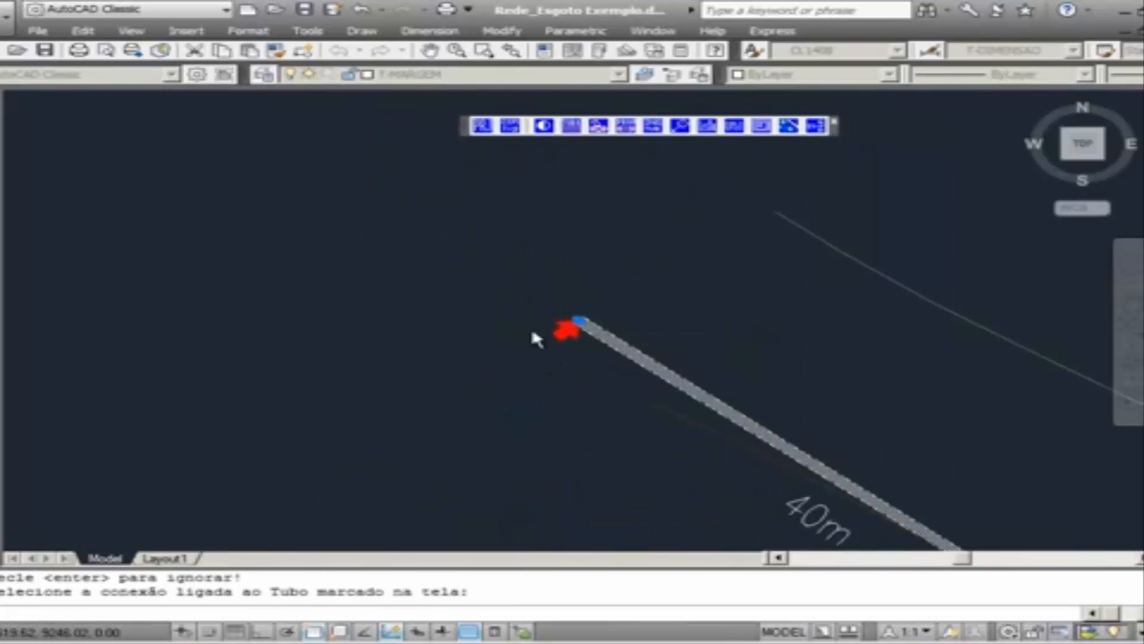
pyautogui.click(489, 405)
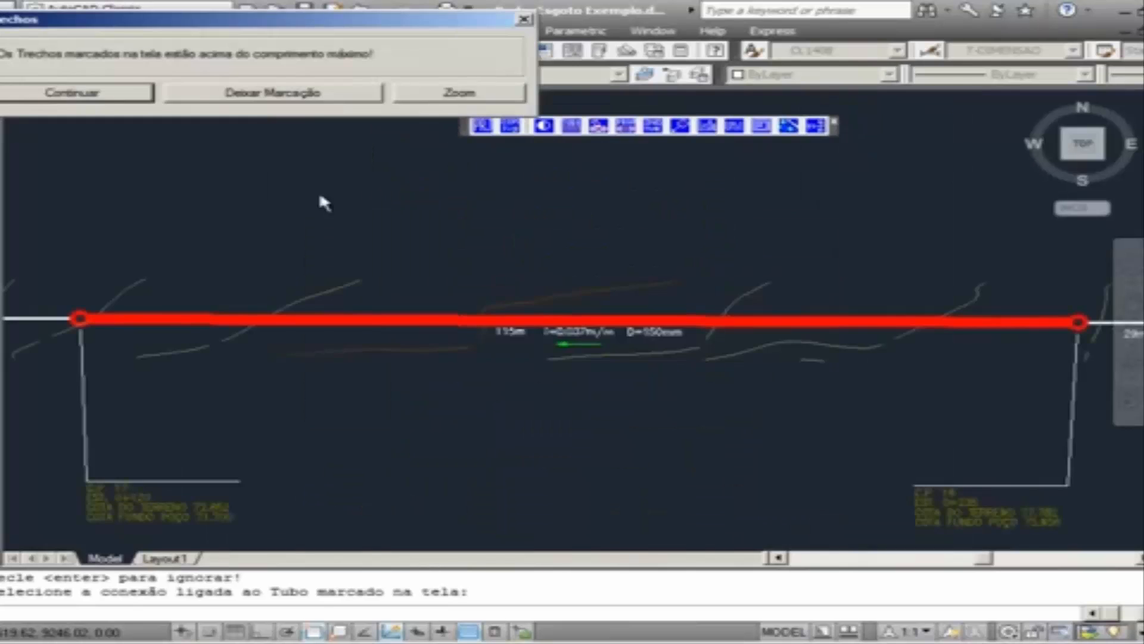
pyautogui.click(164, 94)
pyautogui.click(84, 104)
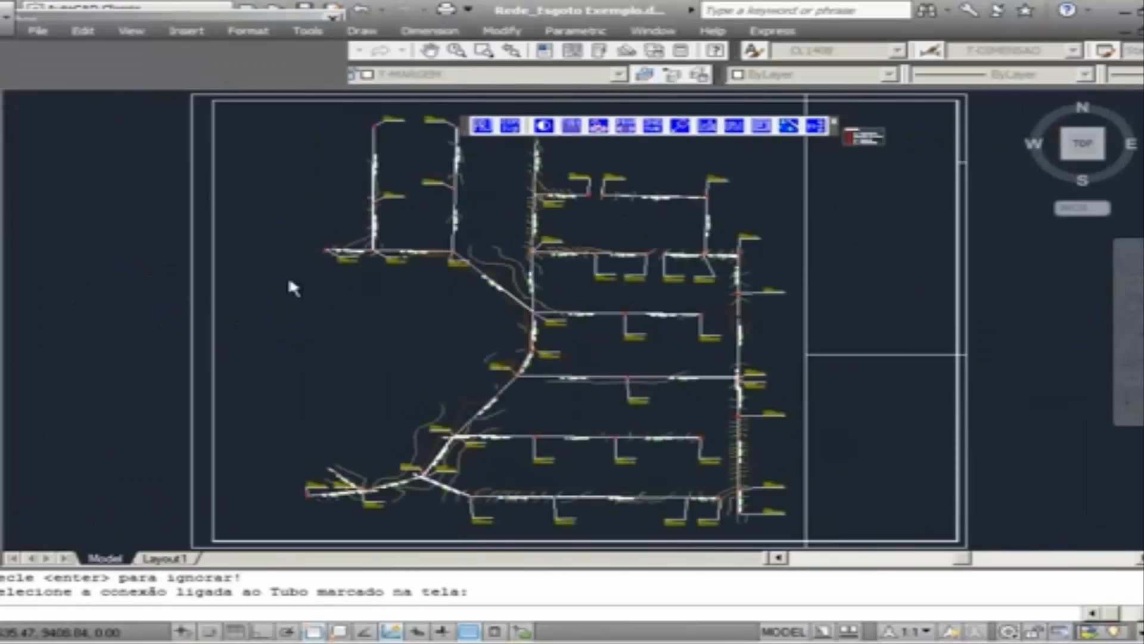
pyautogui.press('Return')
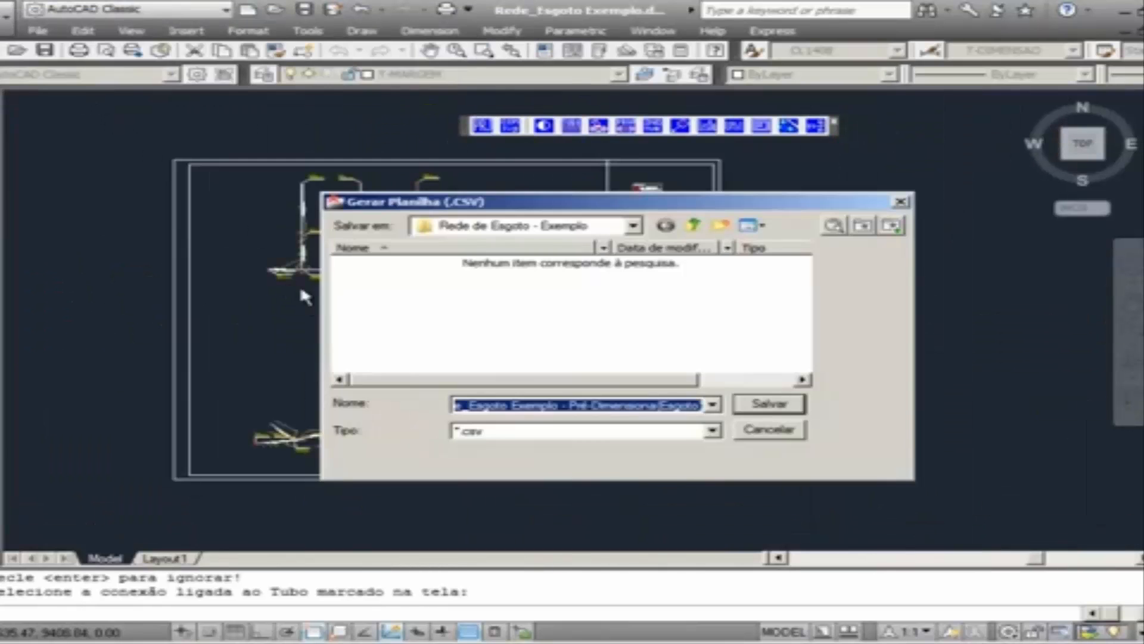
# - Save the Pré-Dimensiona(Esgoto) CSV in the project folder and run the calculation, accepting the marked downstream block and traced network path
pyautogui.click(755, 407)
pyautogui.click(504, 451)
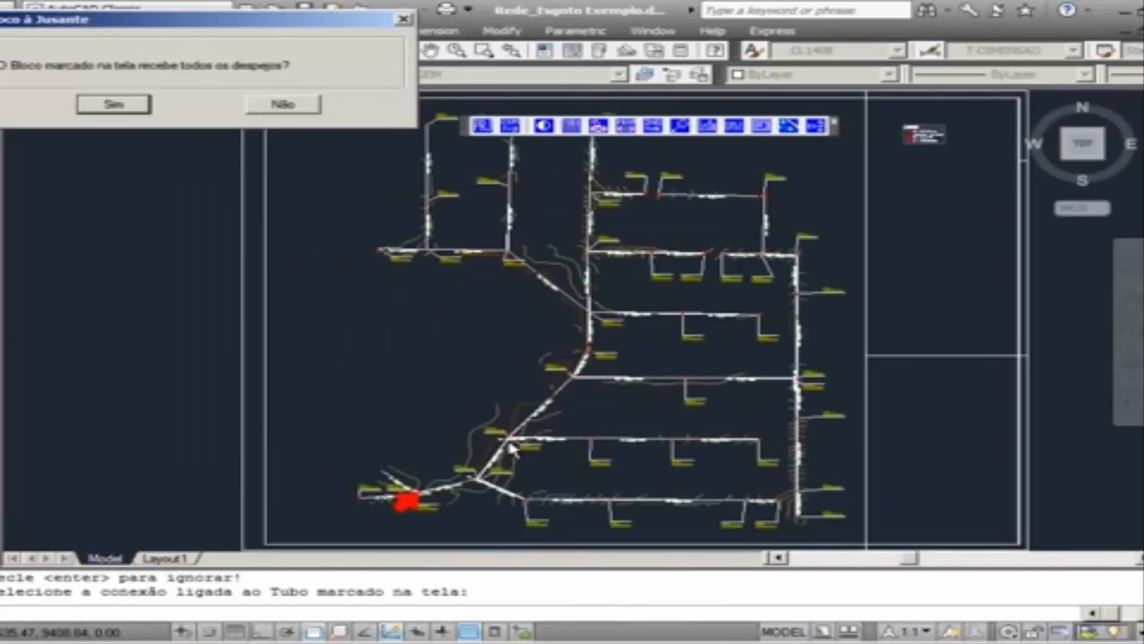
pyautogui.click(123, 109)
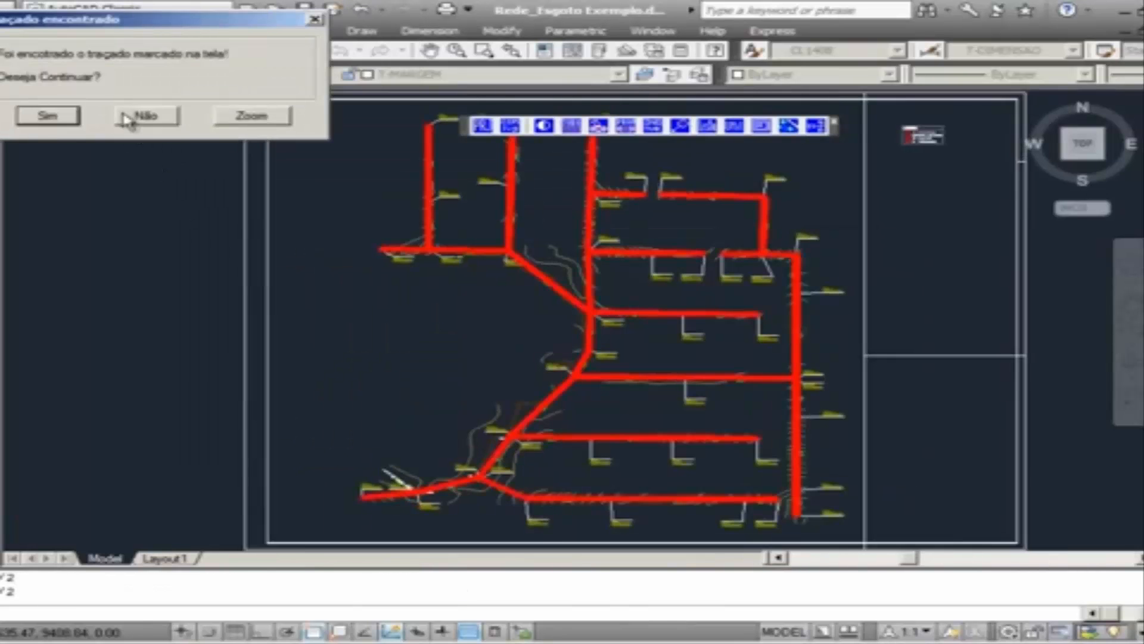
pyautogui.click(67, 117)
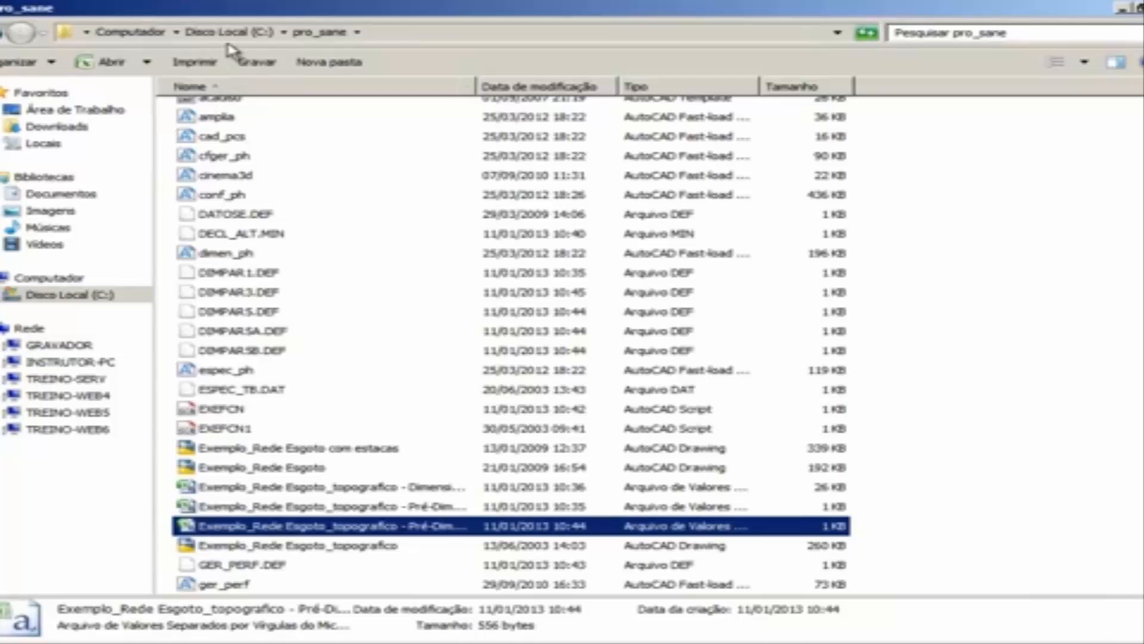
# - Open the Pré-Dimensiona(Esgoto) CSV in Excel from the Rede de Esgoto - Exemplo folder inside prj_sane
pyautogui.click(230, 32)
pyautogui.doubleClick(236, 367)
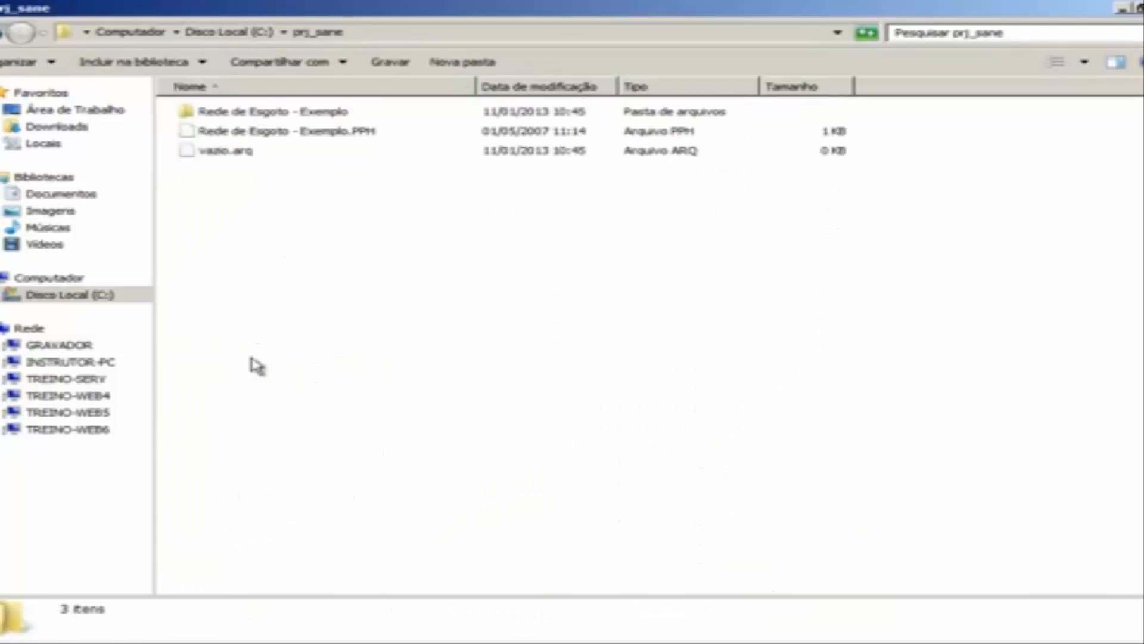
pyautogui.doubleClick(253, 111)
pyautogui.doubleClick(248, 112)
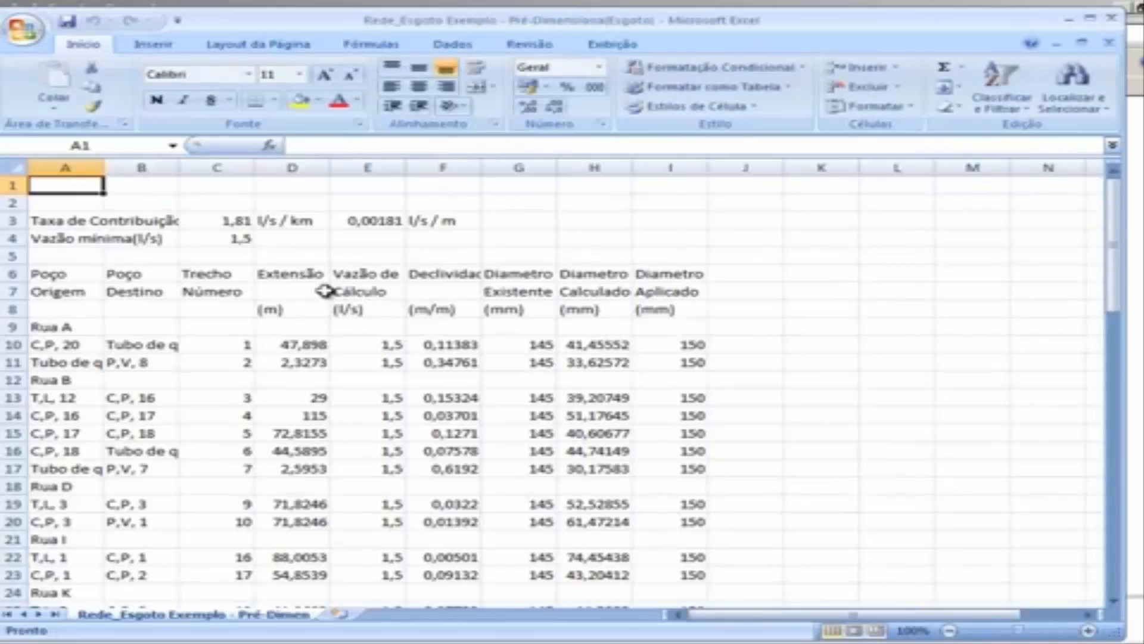
# - Look through the street-by-street rows of the pre-dimensioning spreadsheet, including the calculated and applied diameters, and close it
pyautogui.click(323, 290)
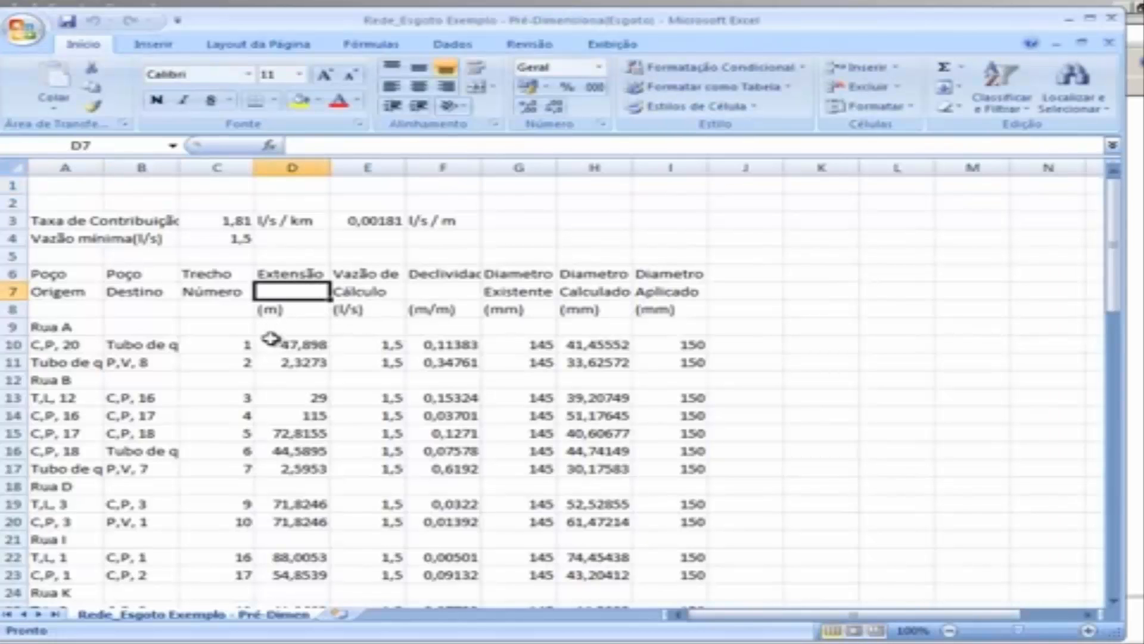
pyautogui.scroll(-20, 264, 331)
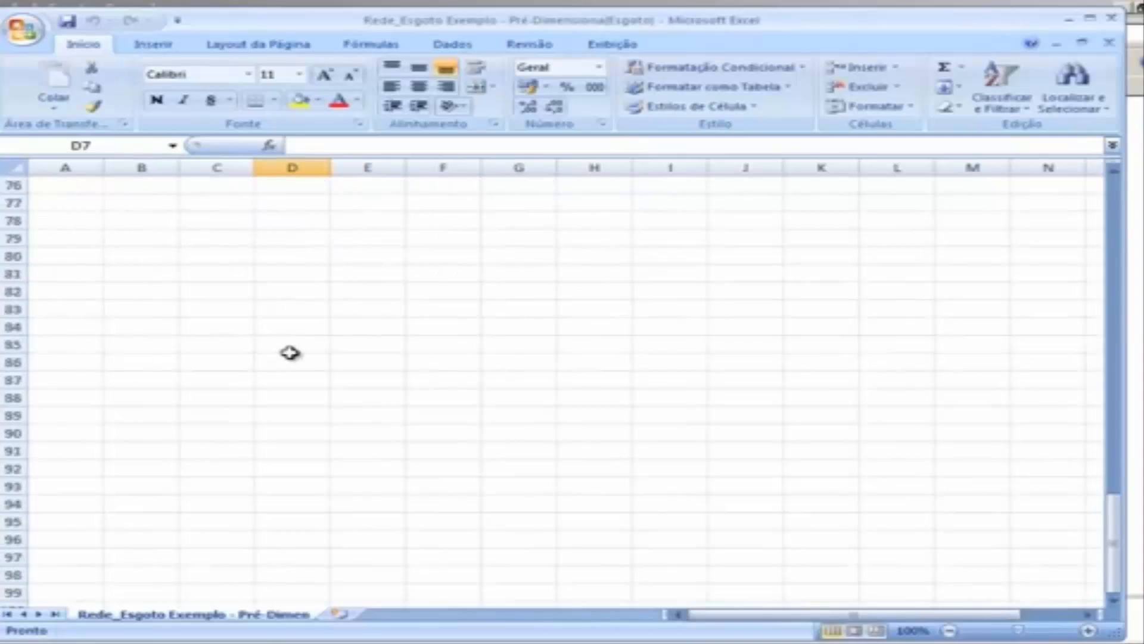
pyautogui.scroll(7, 289, 353)
pyautogui.click(1113, 18)
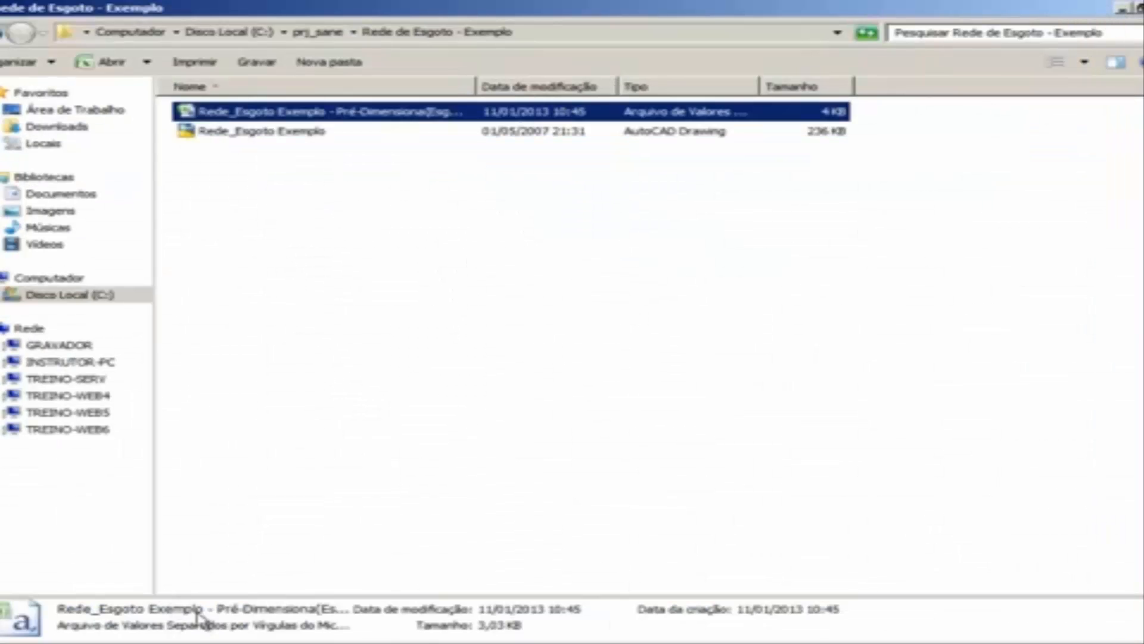
# - Switch to the Rede_Esgoto Exemplo.dwg drawing in AutoCAD and start dimensioning its sewer pipes with the error check enabled
pyautogui.rightClick(252, 638)
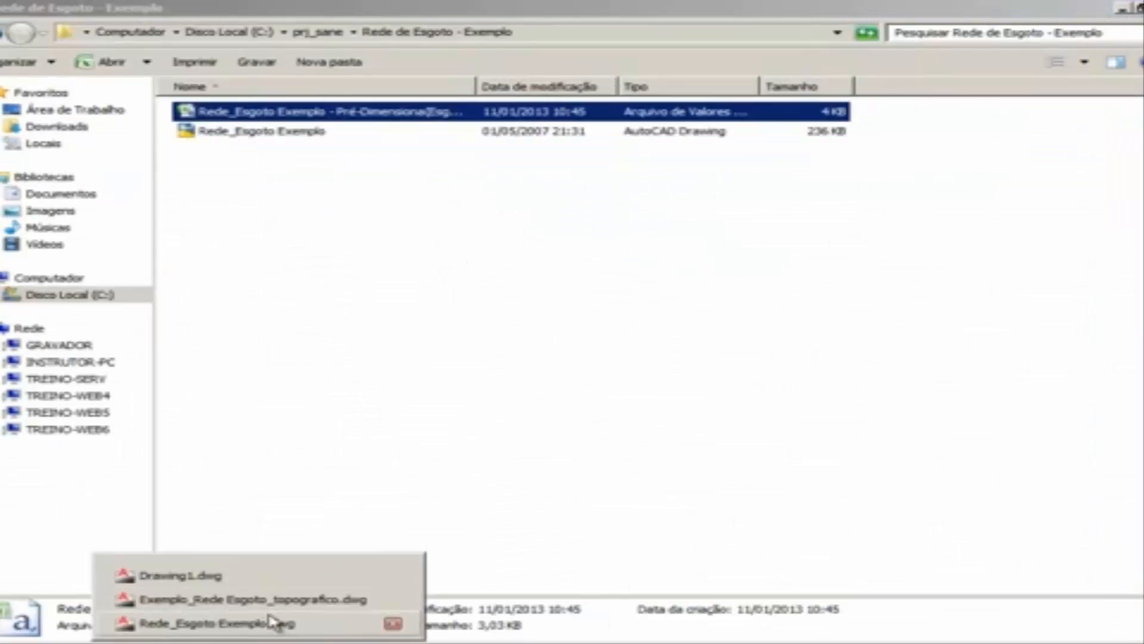
pyautogui.click(271, 624)
pyautogui.click(815, 126)
pyautogui.click(629, 203)
pyautogui.click(623, 360)
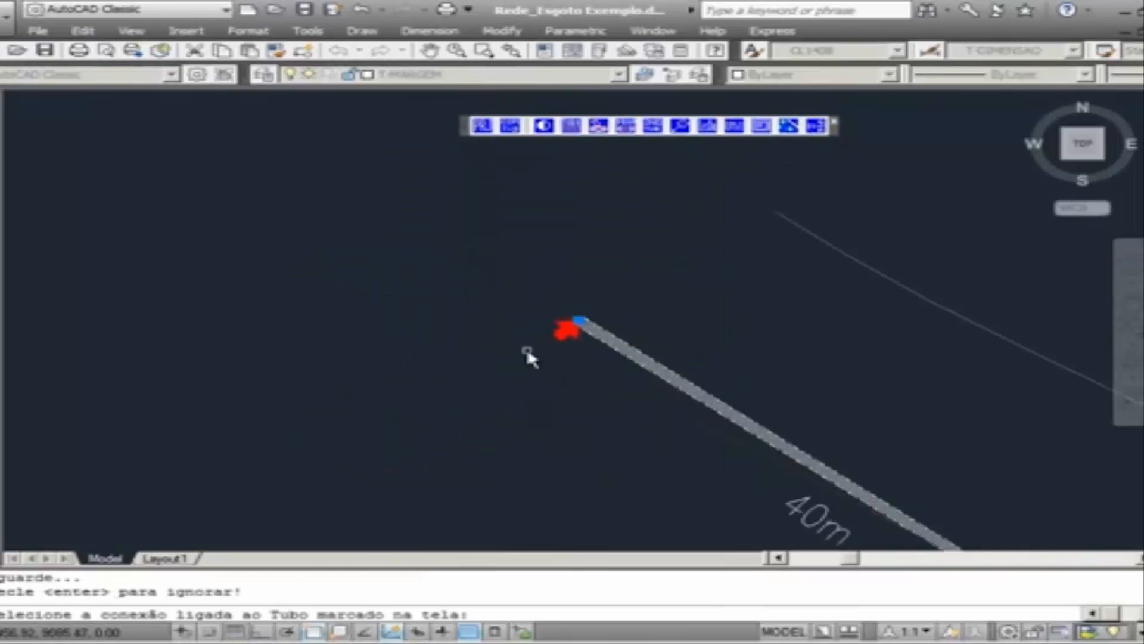
# - Skip selecting the connection for the marked pipe and continue past the flagged sections above the maximum length
pyautogui.press('Return')
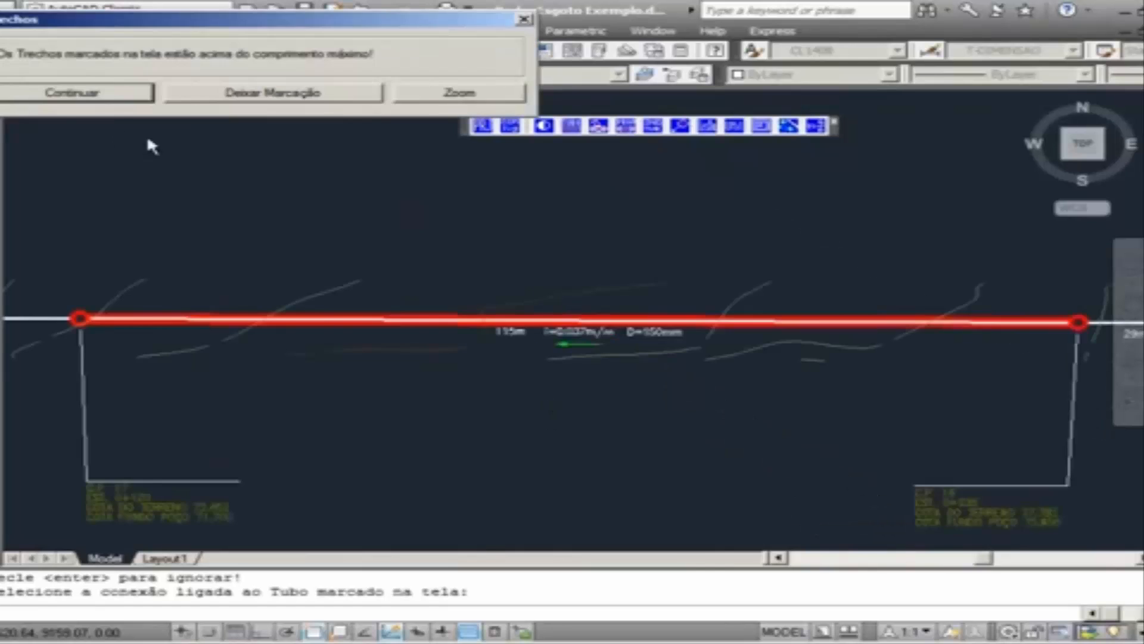
pyautogui.click(119, 90)
pyautogui.click(54, 106)
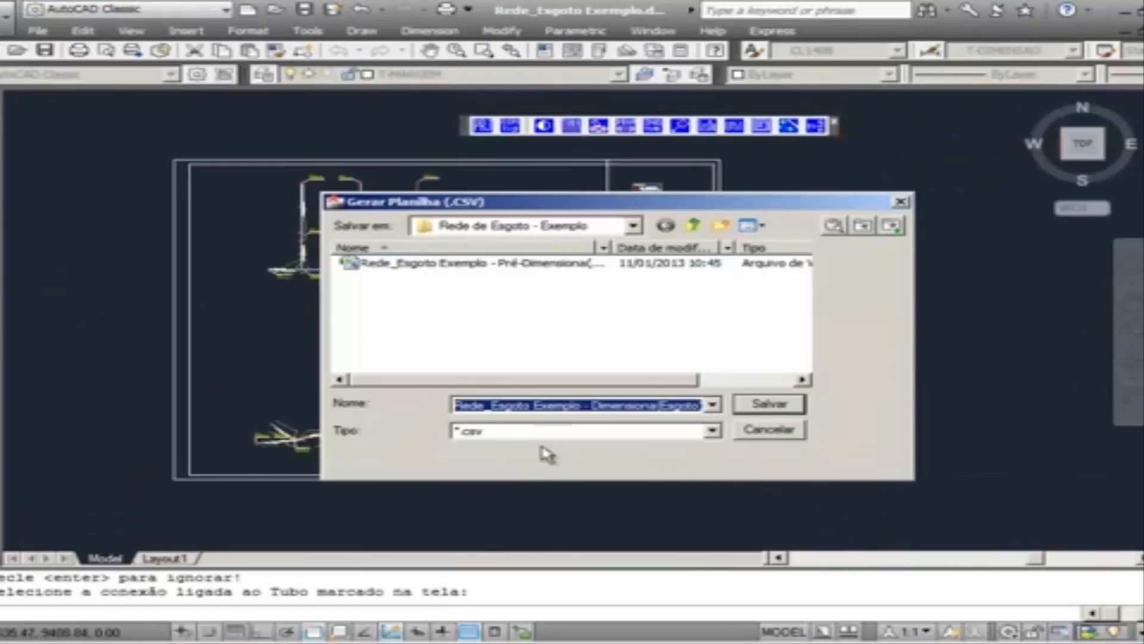
# - Save the Dimensiona(Esgoto) CSV in the project folder and calculate the whole selected network, accepting the marked downstream block and traced path
pyautogui.click(778, 406)
pyautogui.click(489, 391)
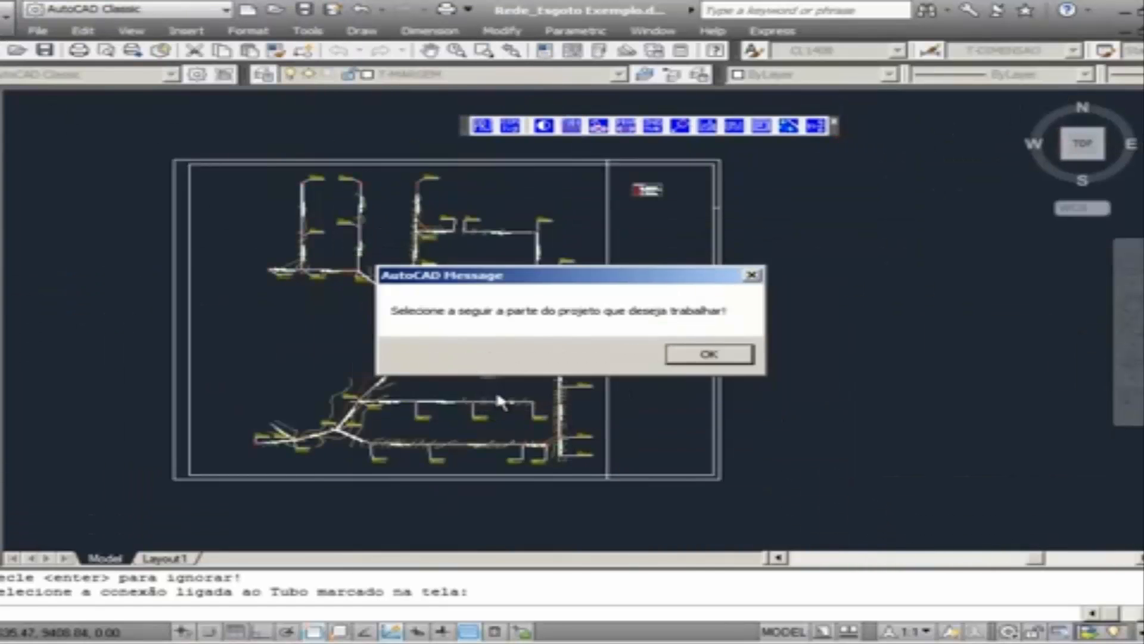
pyautogui.click(702, 355)
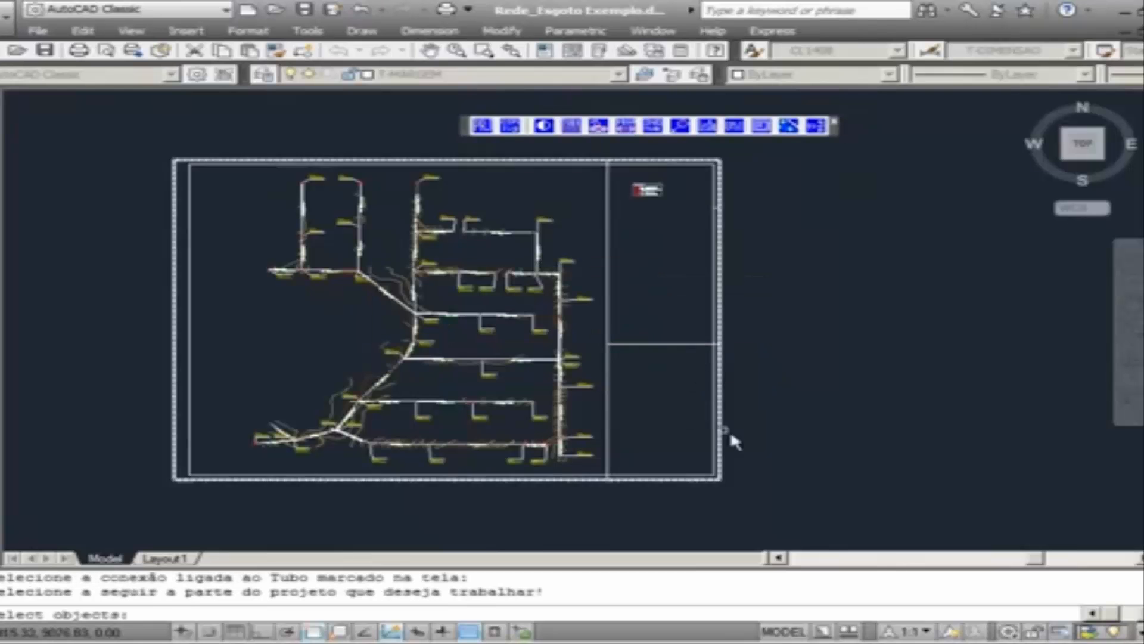
pyautogui.click(758, 484)
pyautogui.click(106, 142)
pyautogui.rightClick(143, 230)
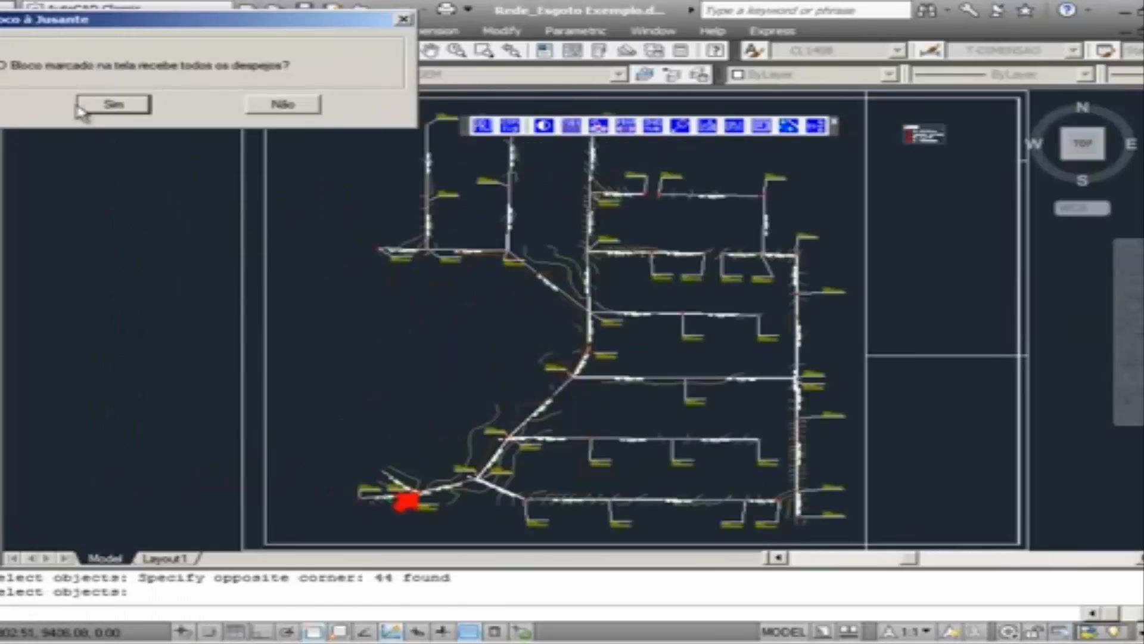
pyautogui.click(92, 108)
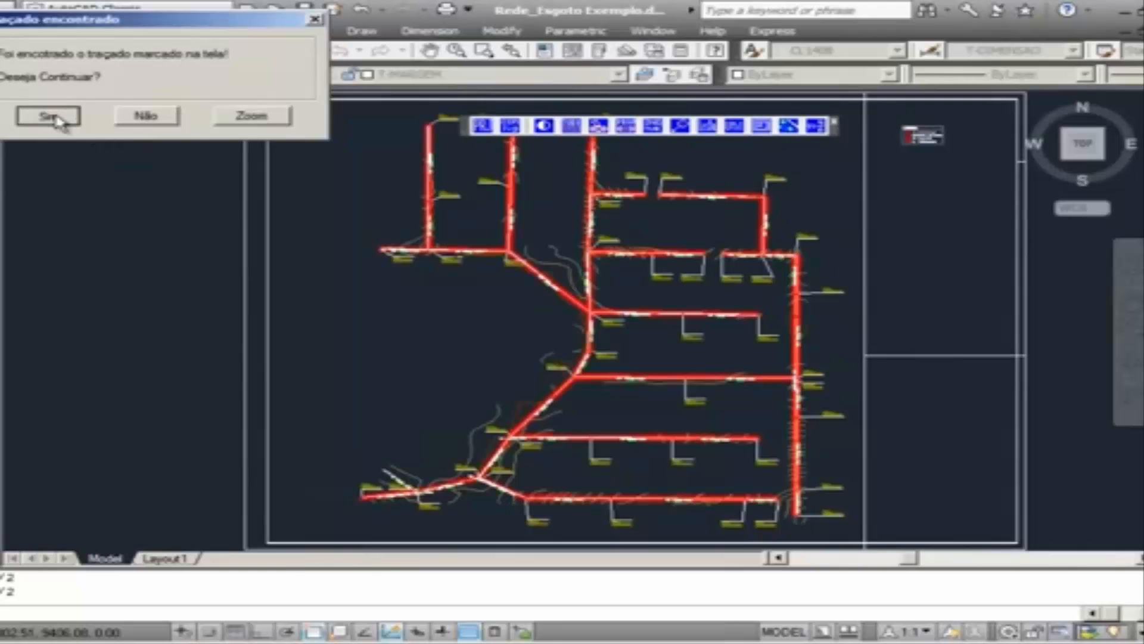
pyautogui.click(54, 116)
# - Open the Dimensiona(Esgoto) CSV from the project folder, examine its columns and rows down to the Vazão Total line, and close it
pyautogui.click(275, 643)
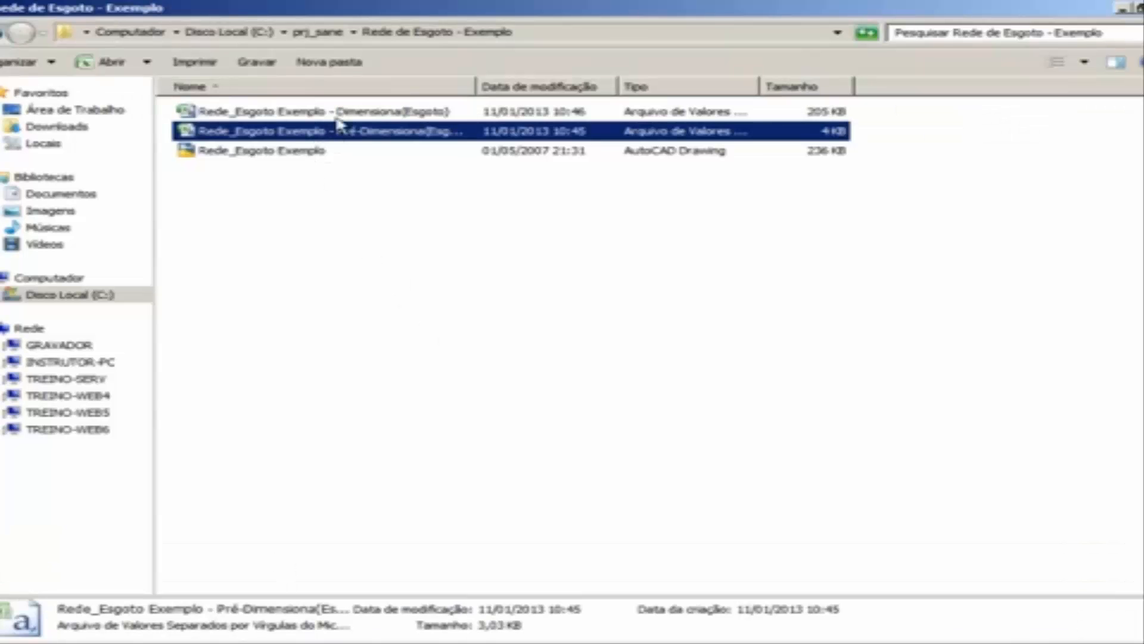
pyautogui.doubleClick(343, 112)
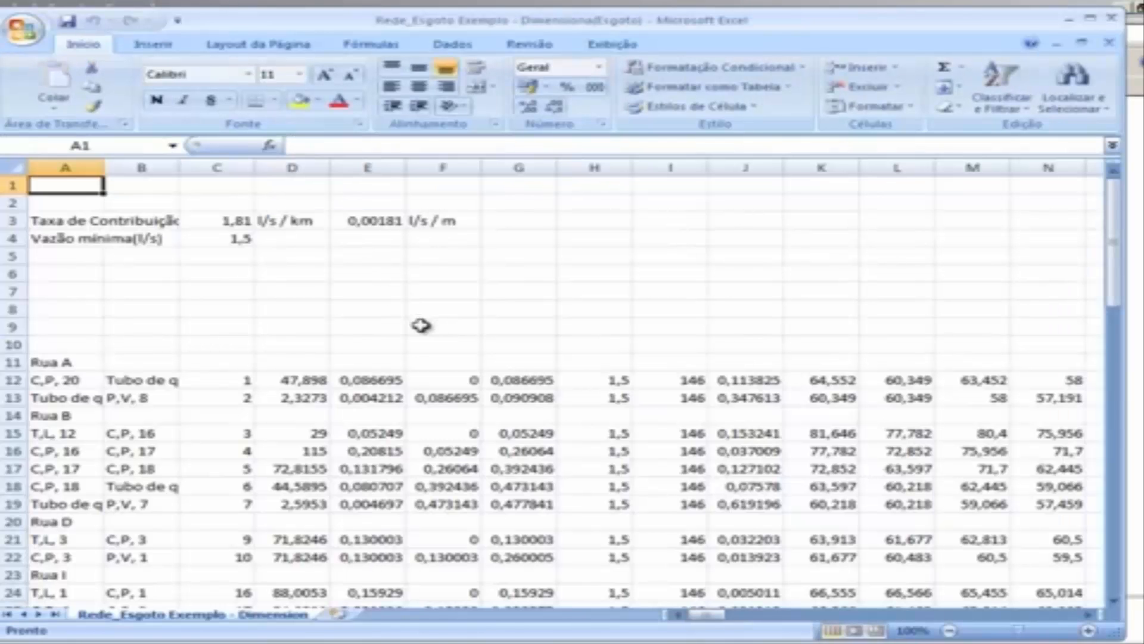
pyautogui.click(390, 359)
pyautogui.scroll(-2, 411, 351)
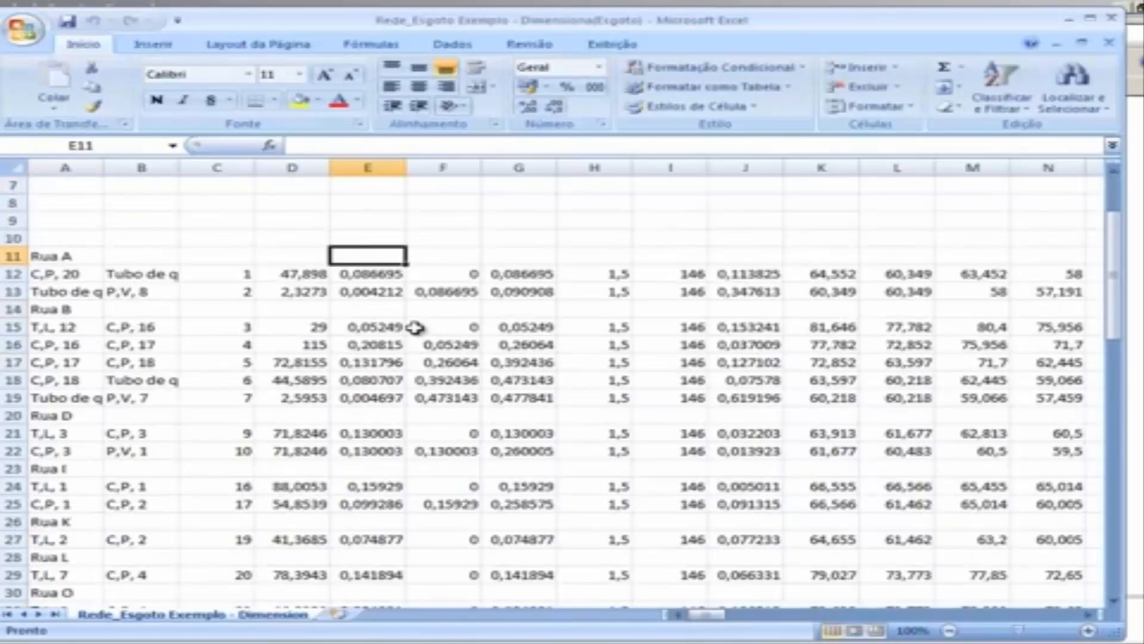
pyautogui.scroll(-1, 417, 329)
pyautogui.scroll(2, 396, 357)
pyautogui.scroll(-4, 387, 387)
pyautogui.scroll(5, 385, 431)
pyautogui.moveTo(717, 623); pyautogui.dragTo(227, 592)
pyautogui.scroll(-12, 344, 383)
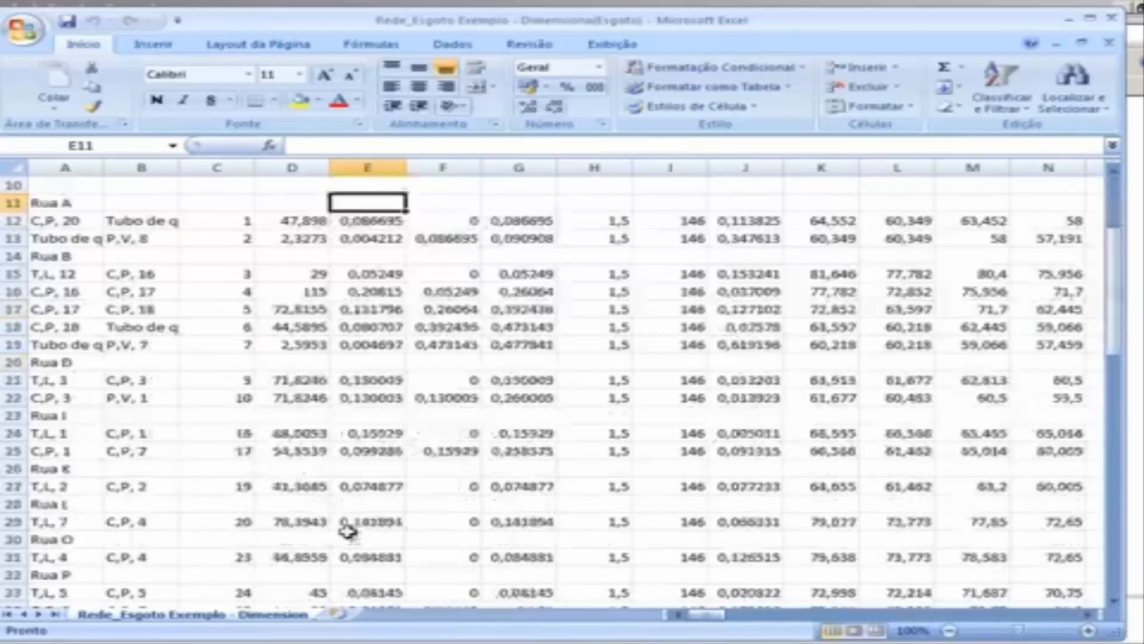
pyautogui.scroll(-11, 350, 535)
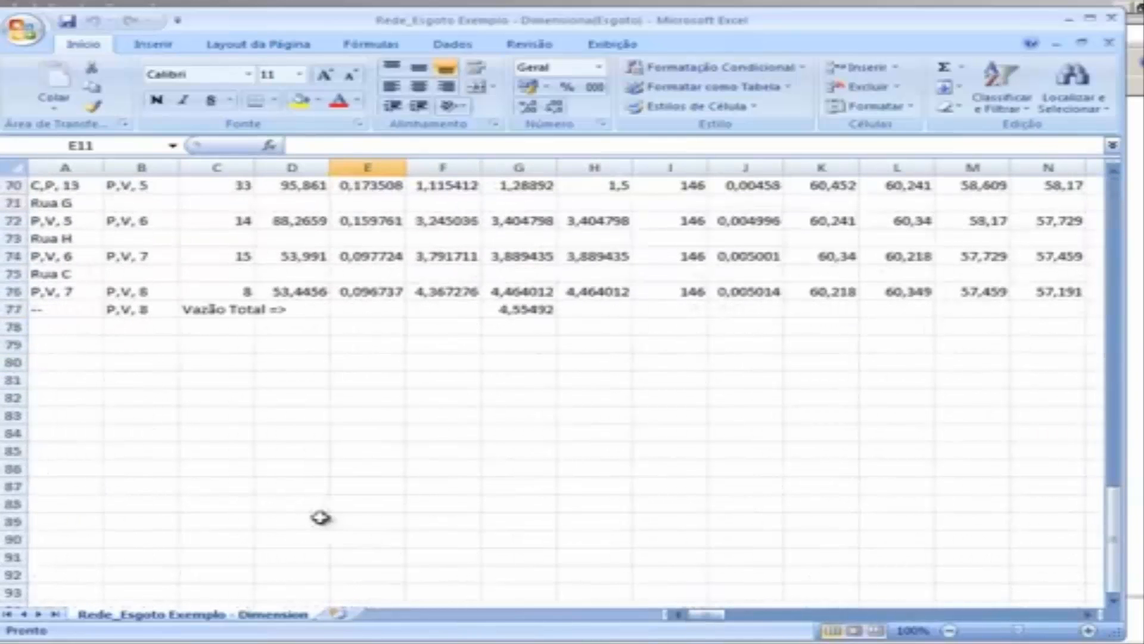
pyautogui.click(1111, 18)
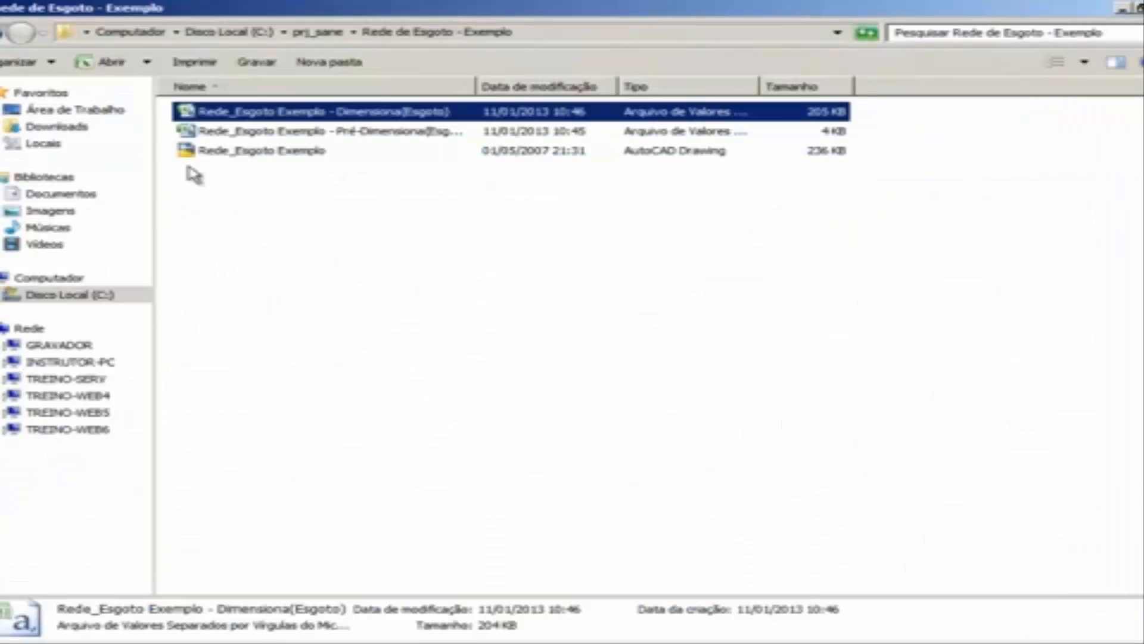
# - Switch back to Rede_Esgoto Exemplo.dwg and start the sewer dimensioning that uses two linear contribution rates, with the error check enabled
pyautogui.click(260, 640)
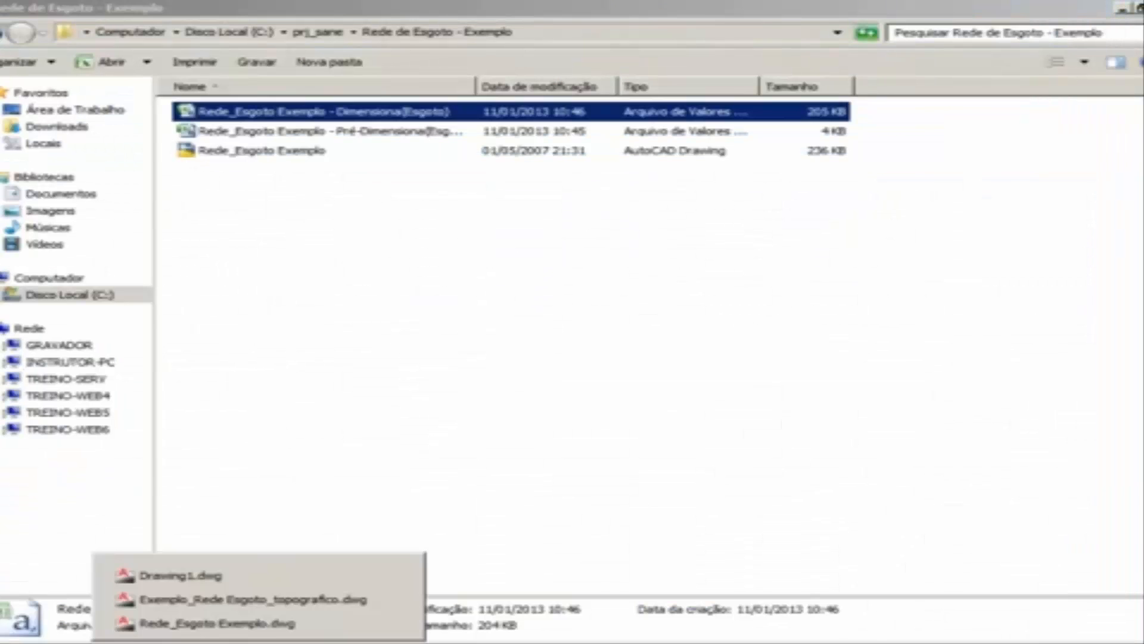
pyautogui.click(279, 624)
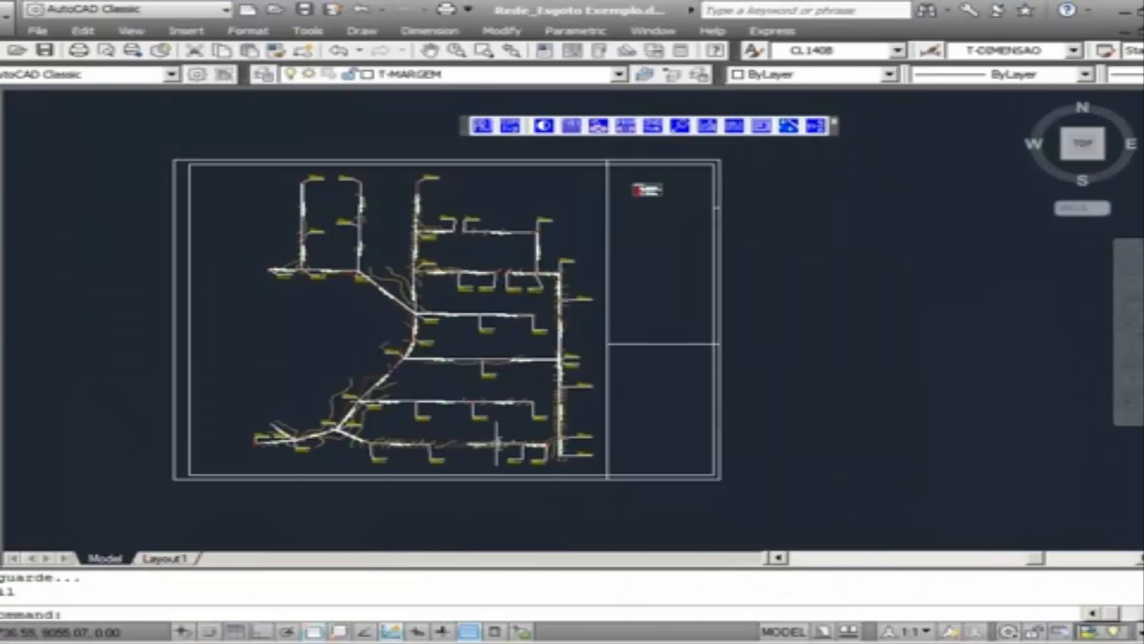
pyautogui.click(815, 125)
pyautogui.click(637, 224)
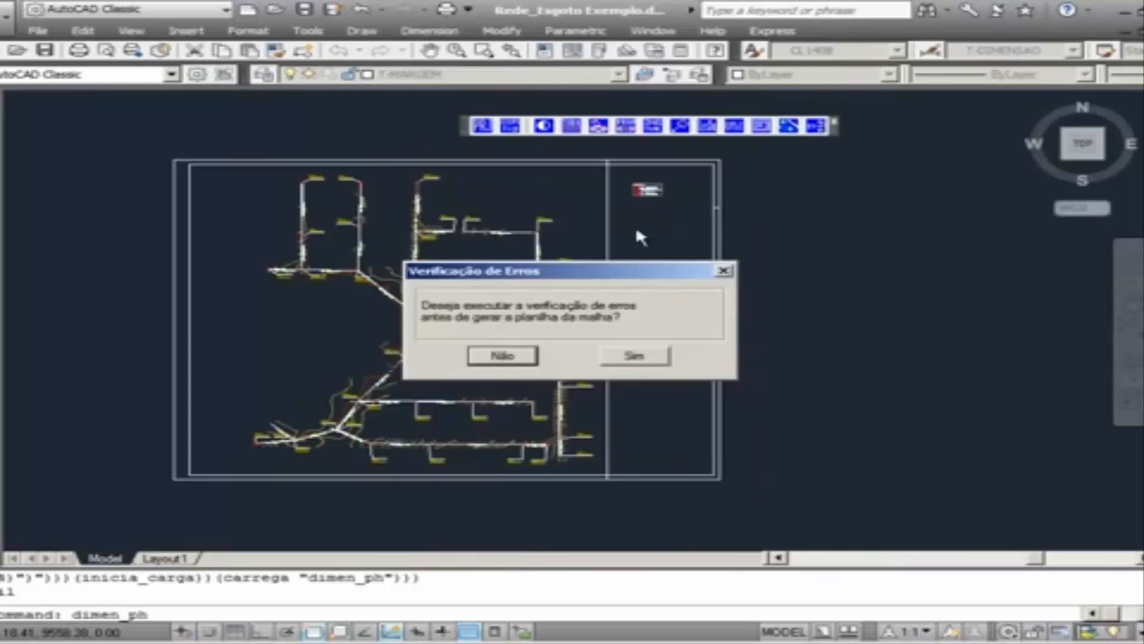
pyautogui.click(635, 356)
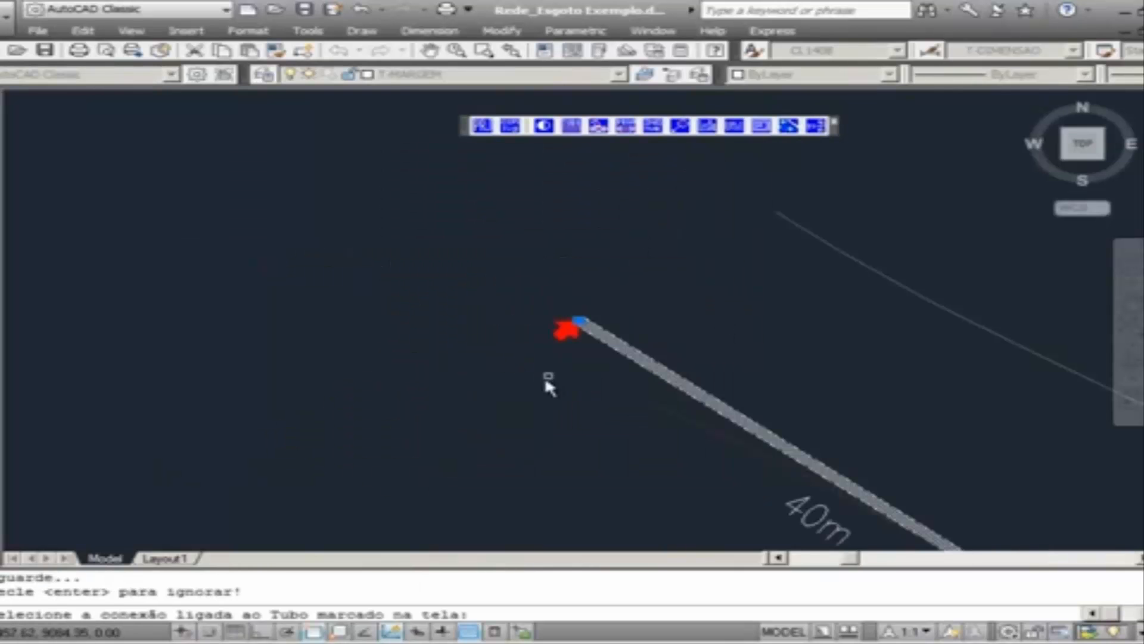
# - Ignore the connection request for the marked pipe and continue past the over-length sections of this second dimensioning
pyautogui.press('Return')
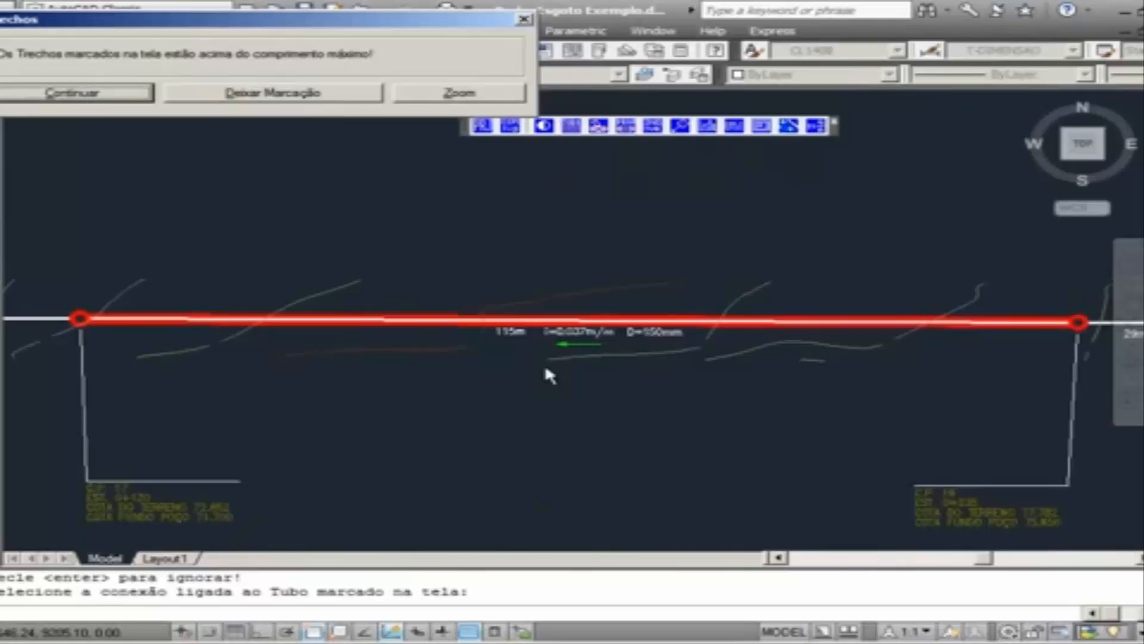
pyautogui.click(34, 91)
pyautogui.click(67, 103)
# - Save over the existing Dimensiona(Esgoto) CSV and run the calculation, accepting the marked downstream block and traced network path
pyautogui.click(769, 408)
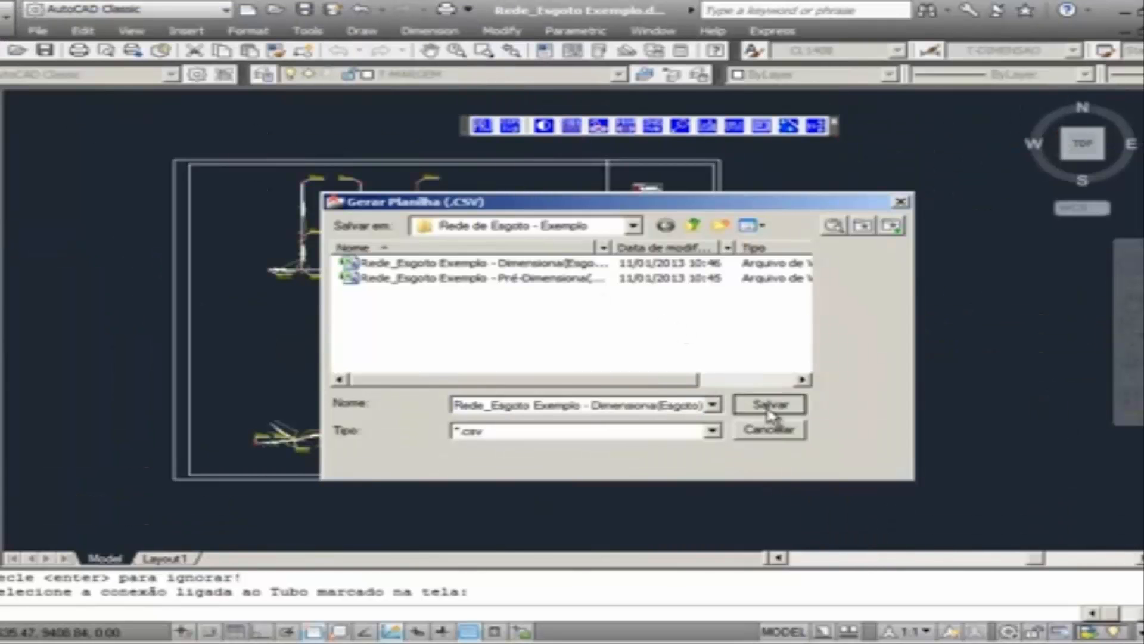
pyautogui.click(602, 383)
pyautogui.click(484, 402)
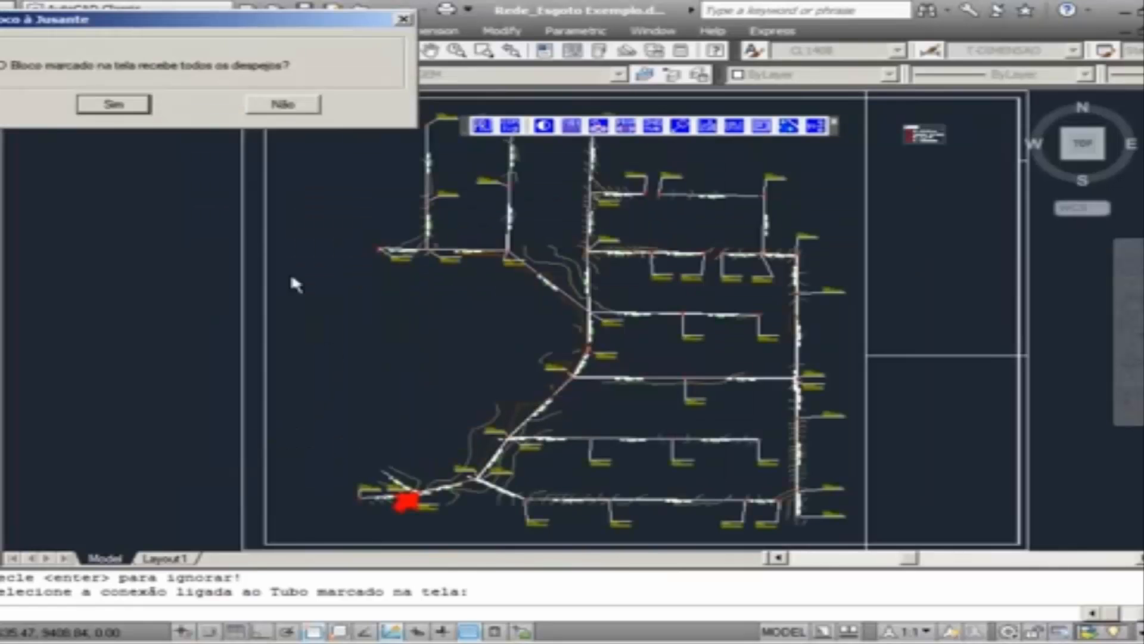
pyautogui.click(138, 106)
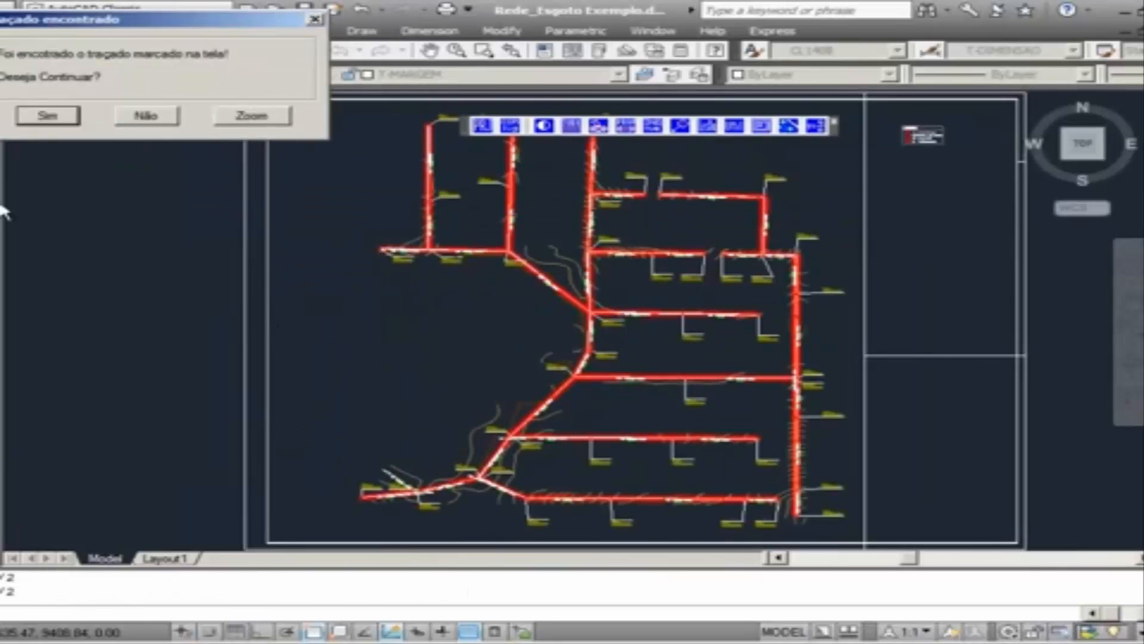
pyautogui.click(53, 112)
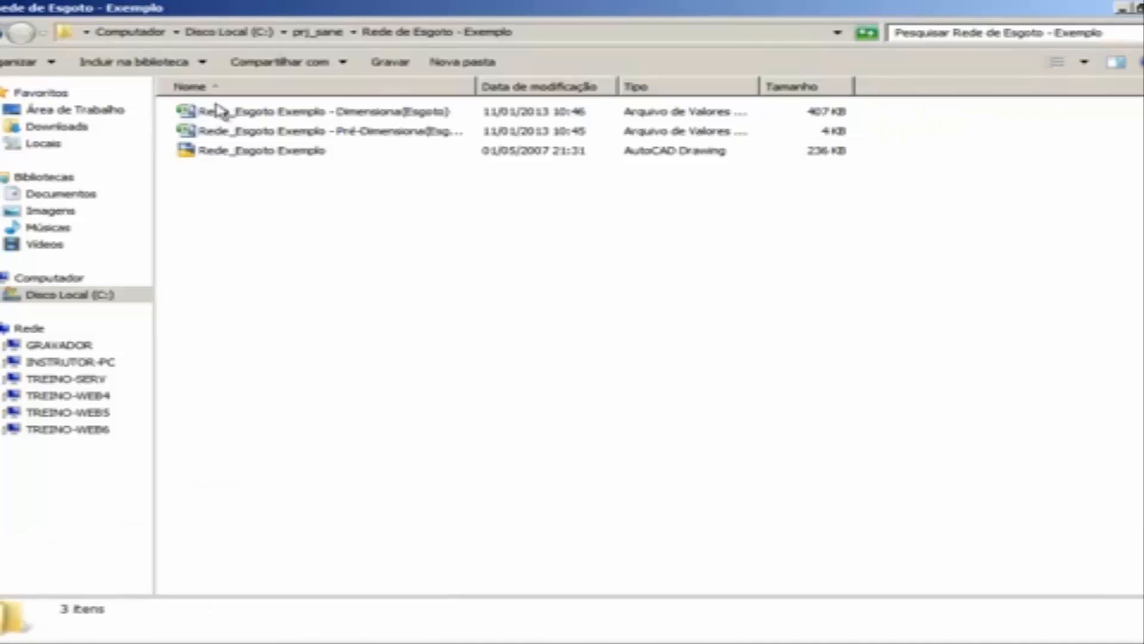
# - Open the regenerated Dimensiona(Esgoto) CSV, examine the paired rows for both contribution rates on each street, and close it
pyautogui.click(235, 112)
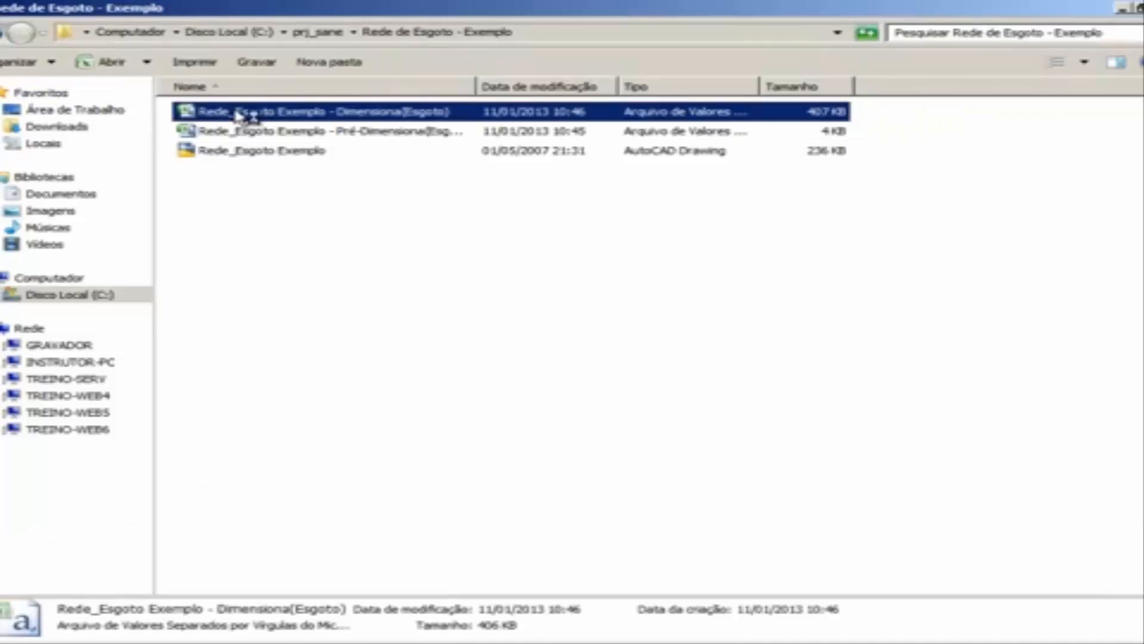
pyautogui.doubleClick(238, 113)
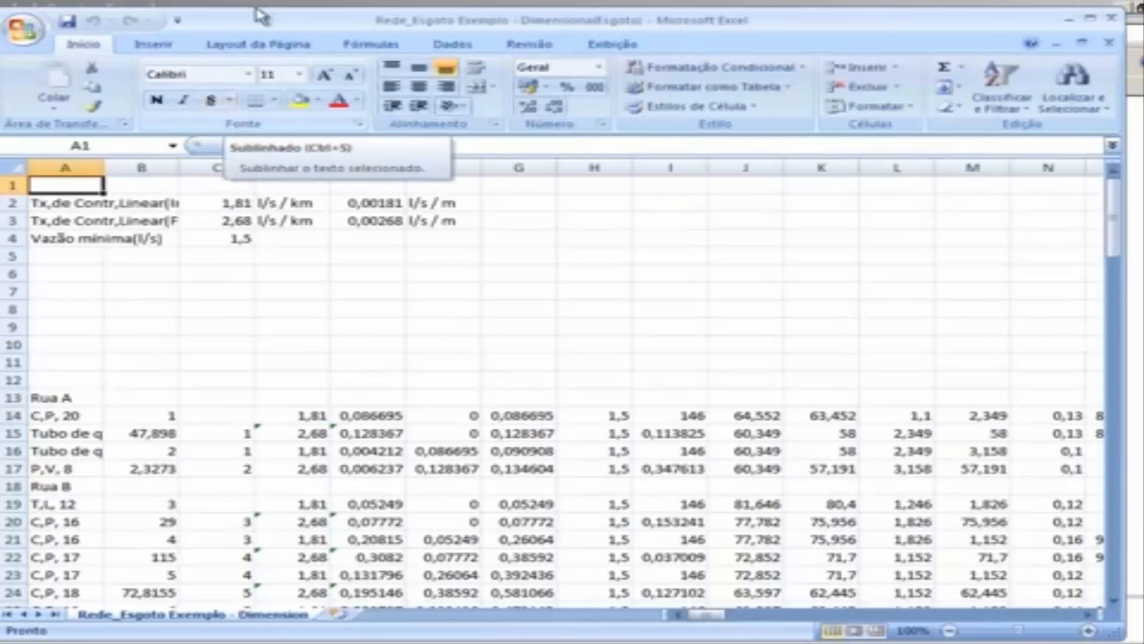
pyautogui.scroll(-1, 511, 360)
pyautogui.scroll(-16, 511, 360)
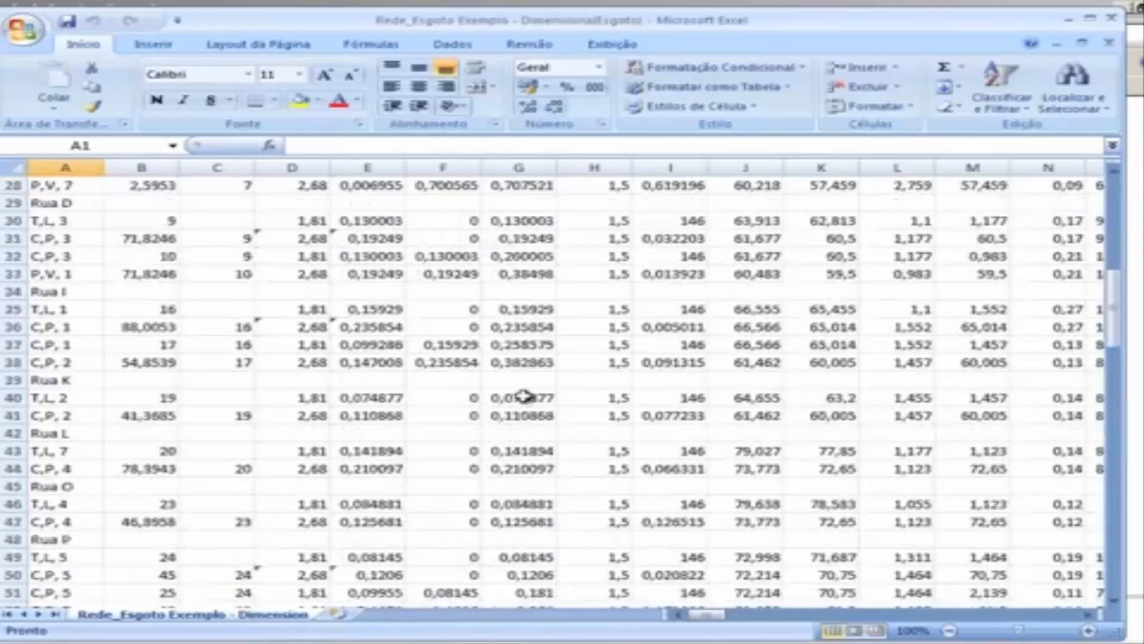
pyautogui.scroll(-13, 551, 403)
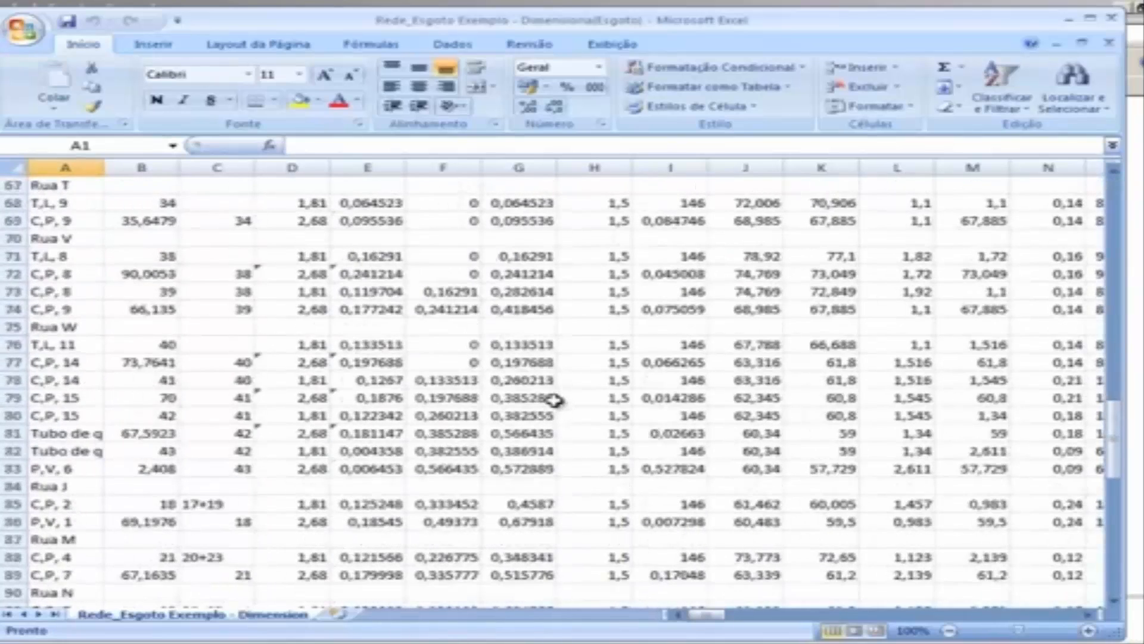
pyautogui.click(1112, 19)
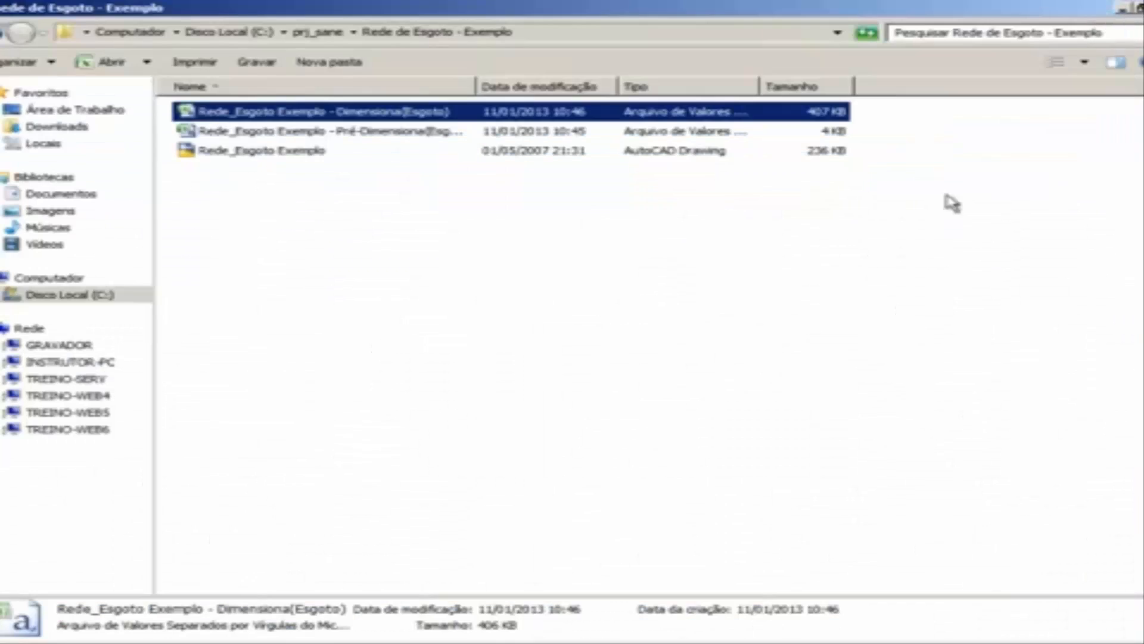
# - Switch back to Rede_Esgoto Exemplo.dwg and start generating the project's 3D model with the project assistant
pyautogui.click(266, 643)
pyautogui.click(275, 624)
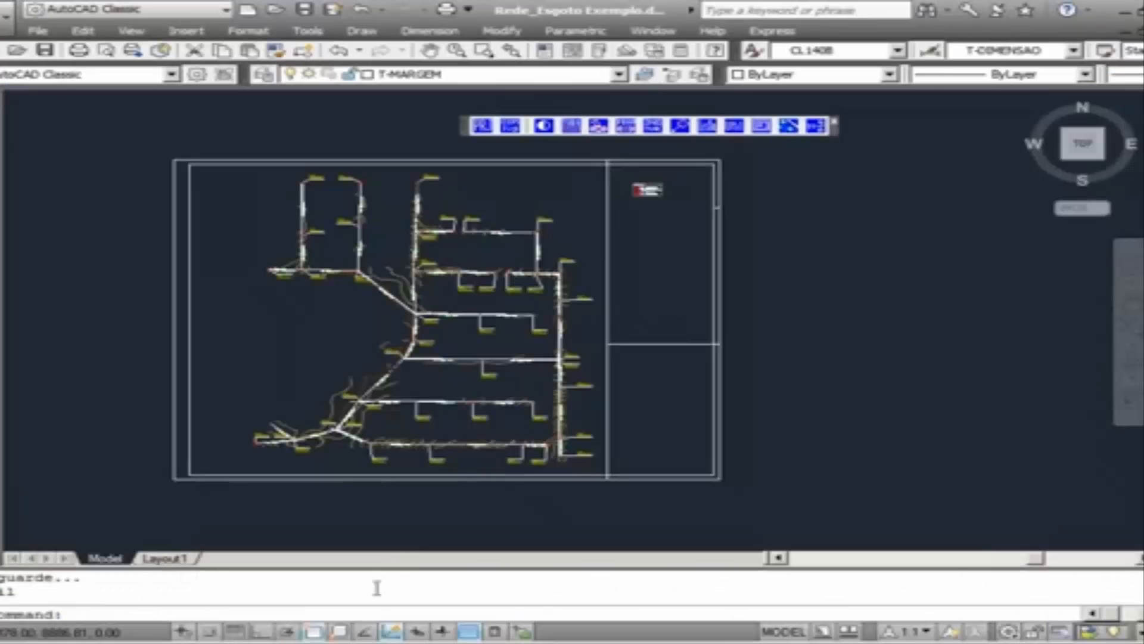
pyautogui.click(790, 127)
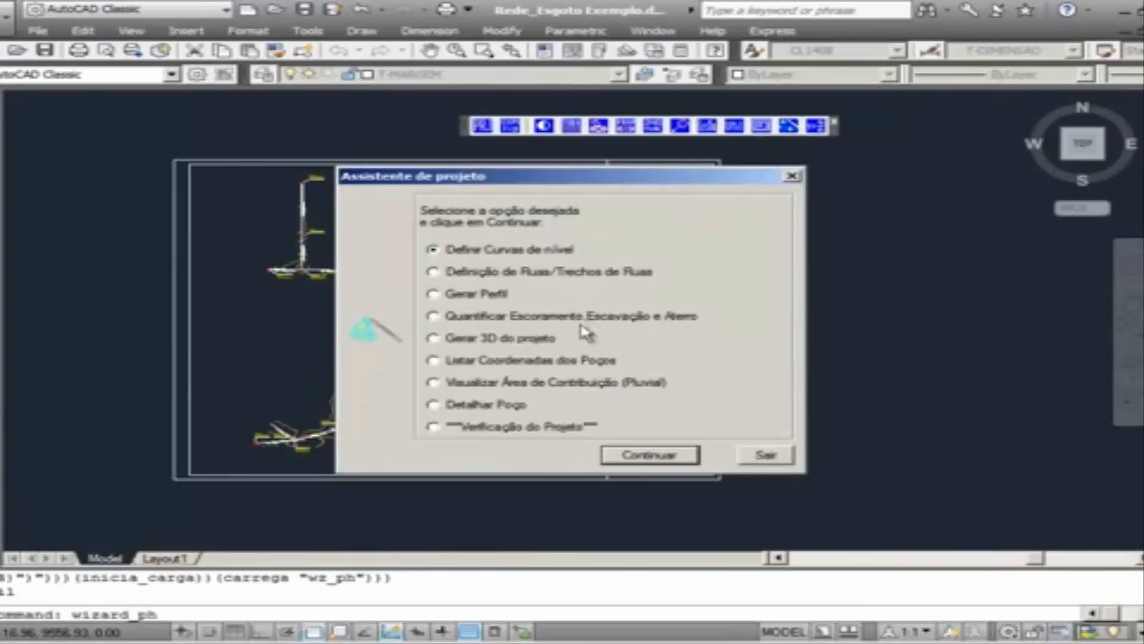
pyautogui.click(536, 337)
pyautogui.click(639, 455)
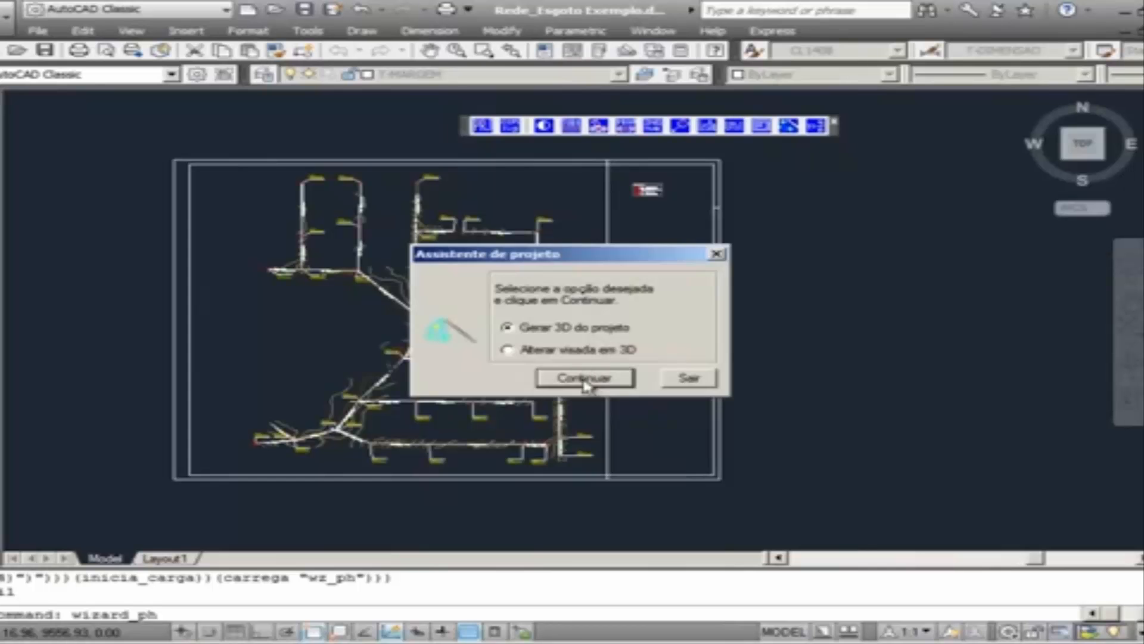
pyautogui.click(585, 378)
# - Select the whole sewer network for the 3D generation and place the resulting model beside the drawing sheet
pyautogui.click(639, 357)
pyautogui.click(724, 510)
pyautogui.click(42, 171)
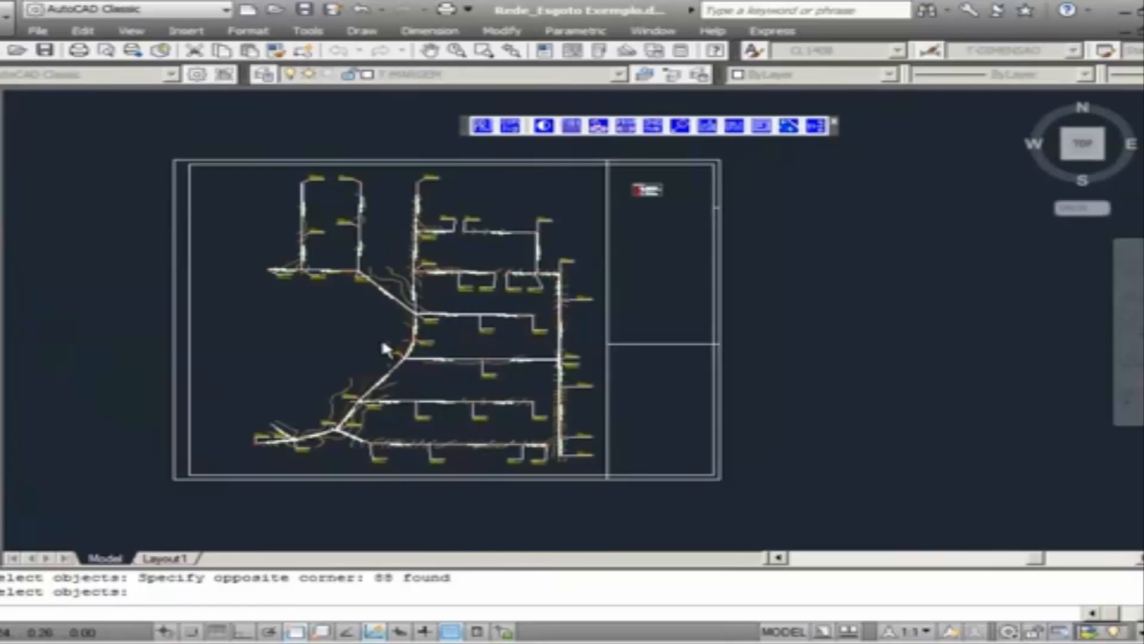
pyautogui.press('Return')
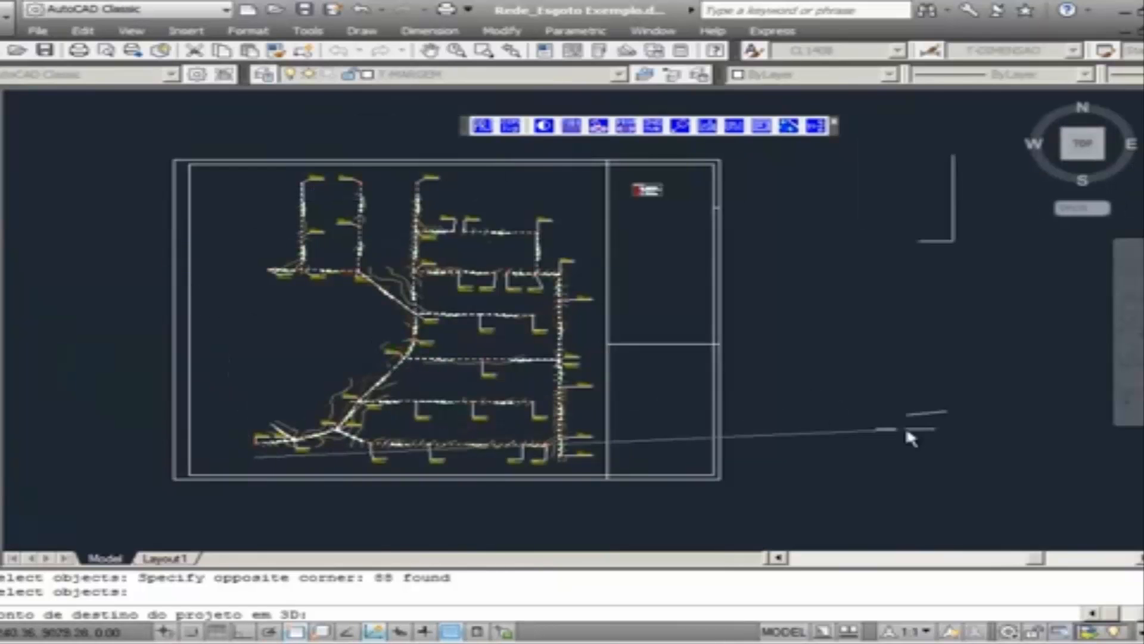
pyautogui.click(932, 416)
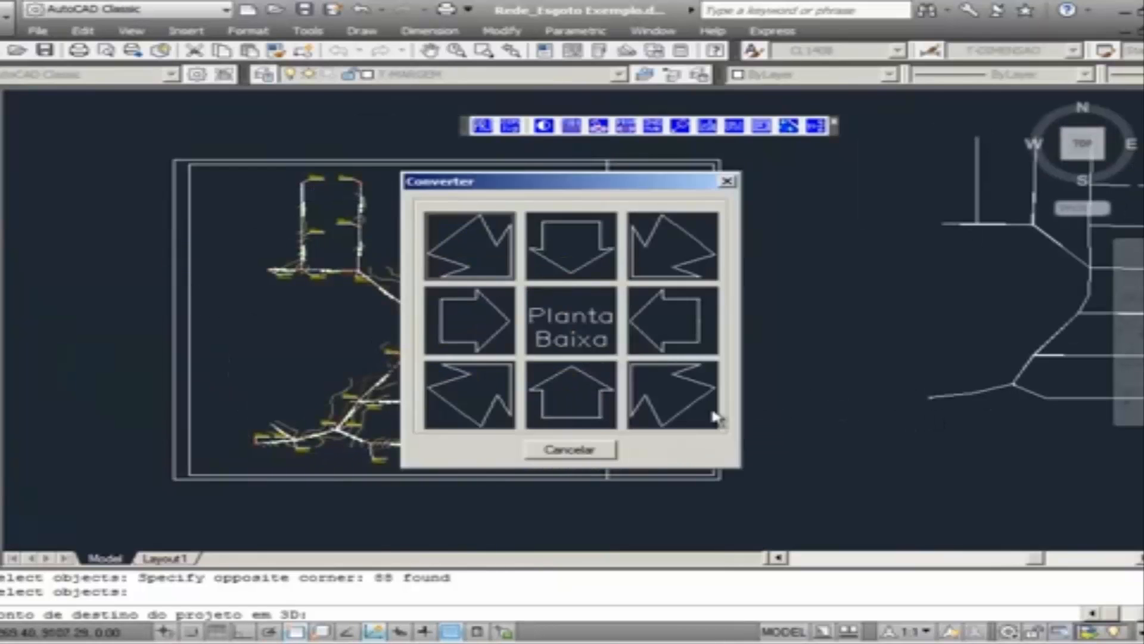
# - Display the model from a diagonal 3D viewpoint and examine the generated pipes and manholes up close and as a whole
pyautogui.click(490, 403)
pyautogui.scroll(8, 845, 302)
pyautogui.moveTo(846, 302); pyautogui.dragTo(625, 542, button='middle')
pyautogui.scroll(5, 757, 417)
pyautogui.scroll(-7, 758, 417)
pyautogui.moveTo(762, 332); pyautogui.dragTo(673, 476, button='middle')
pyautogui.scroll(10, 522, 334)
pyautogui.scroll(-6, 521, 354)
pyautogui.scroll(-6, 397, 398)
pyautogui.moveTo(352, 350); pyautogui.dragTo(439, 308, button='middle')
pyautogui.scroll(-3, 360, 411)
pyautogui.scroll(-5, 439, 309)
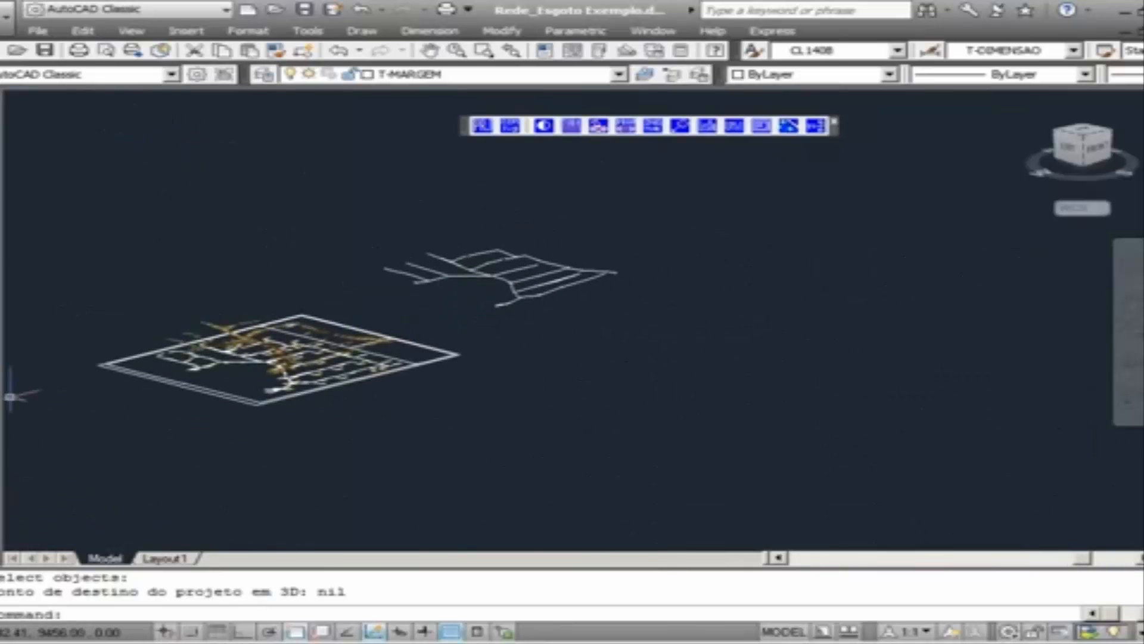
# - Restore the top view of the drawing
pyautogui.click(130, 31)
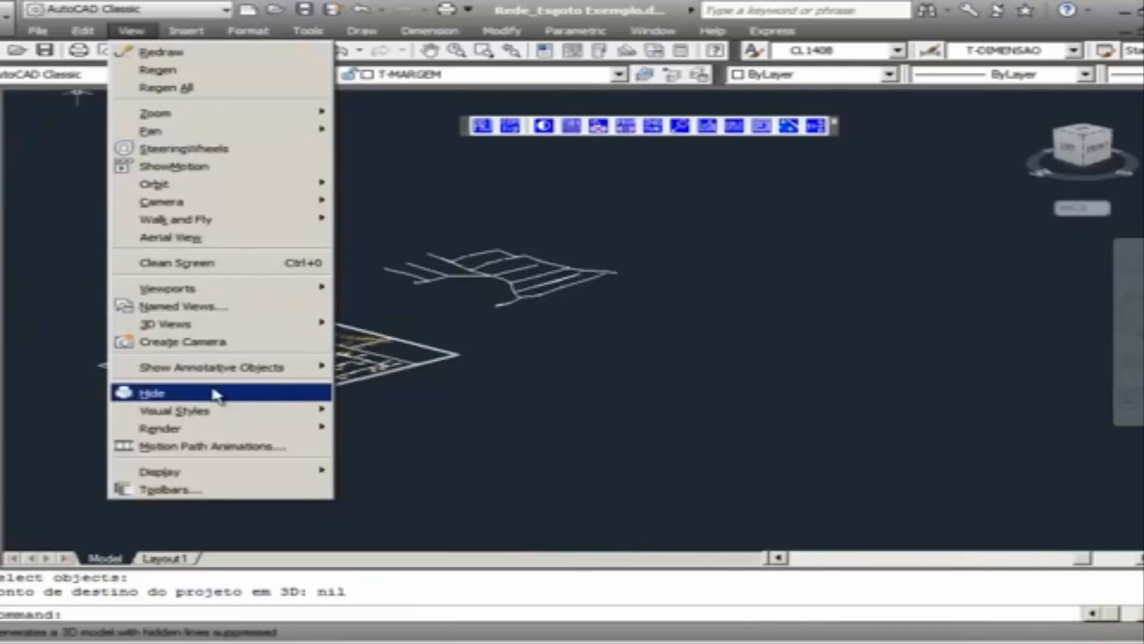
pyautogui.moveTo(238, 325)
pyautogui.click(371, 385)
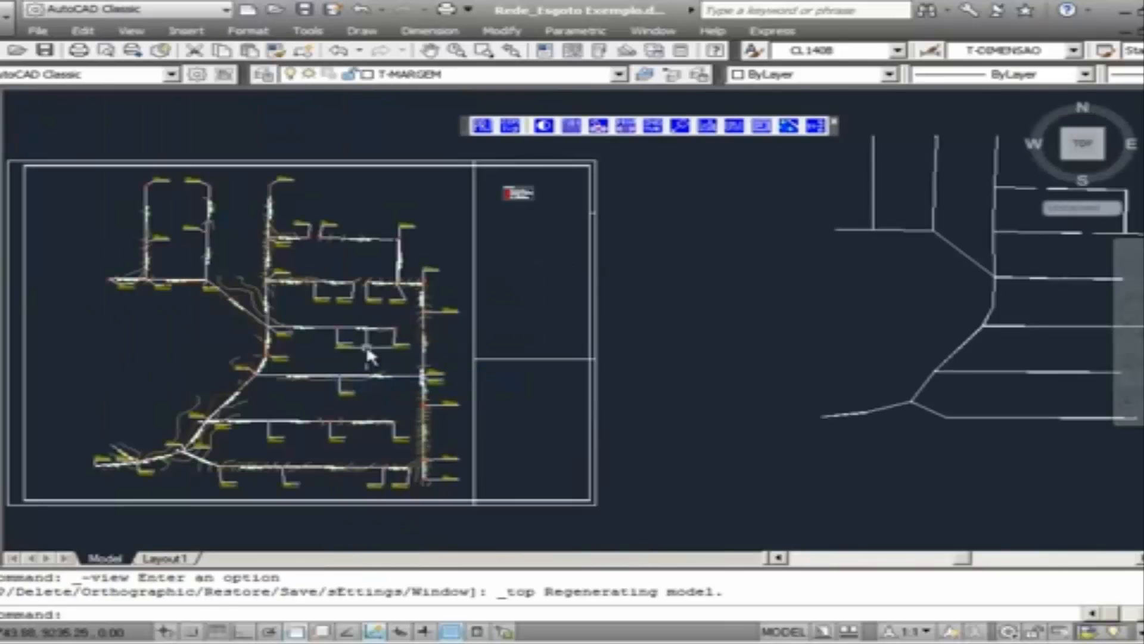
# - Quantify shoring, excavation and backfill for the whole network, keeping the fixed 0.1 m clearances, vertical slopes and 1.25 m shoring limit
pyautogui.click(793, 128)
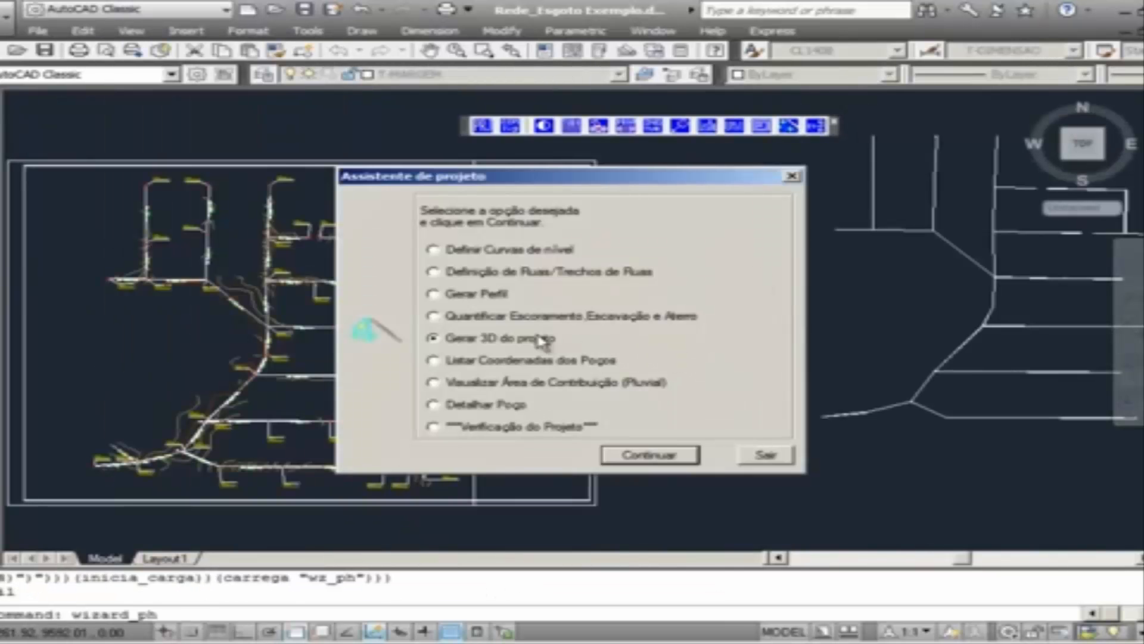
pyautogui.click(515, 318)
pyautogui.click(650, 455)
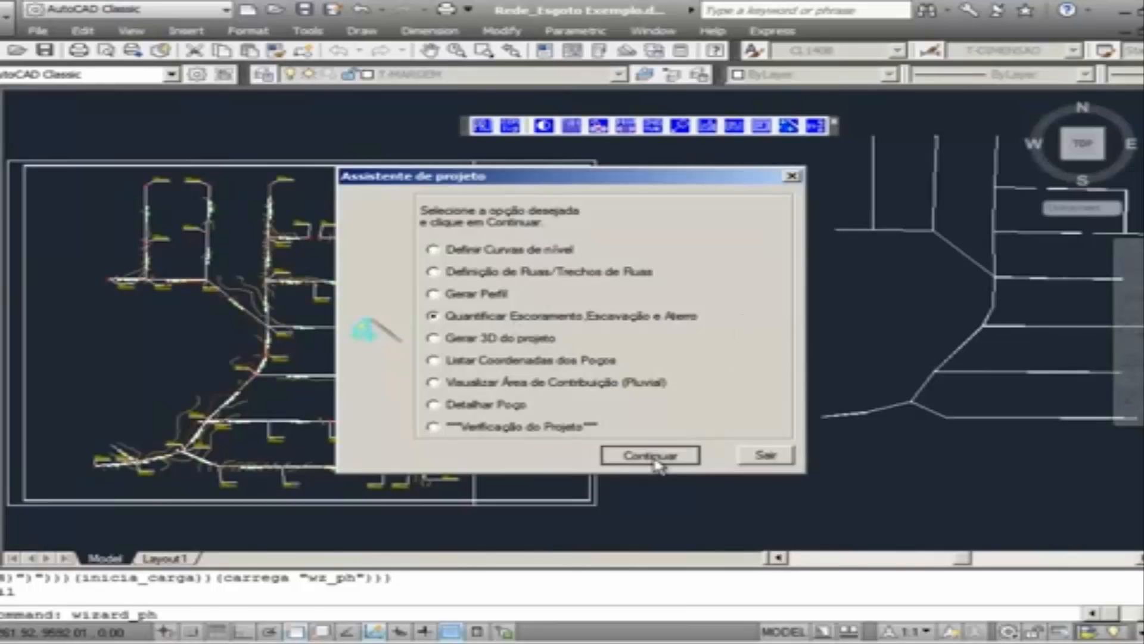
pyautogui.click(649, 522)
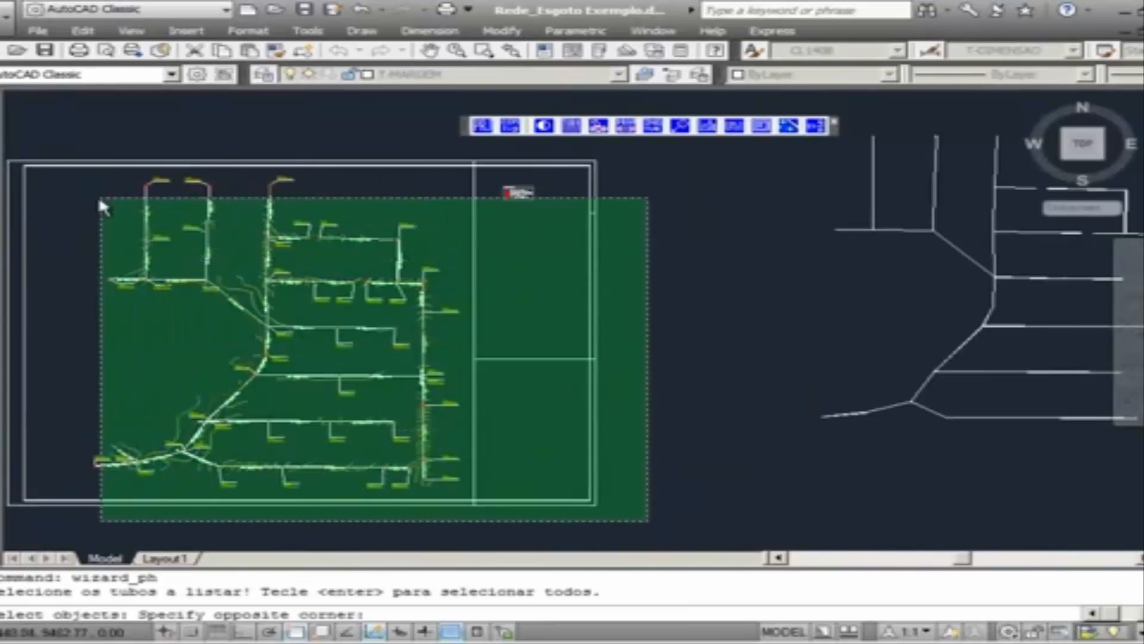
pyautogui.click(56, 169)
pyautogui.press('Return')
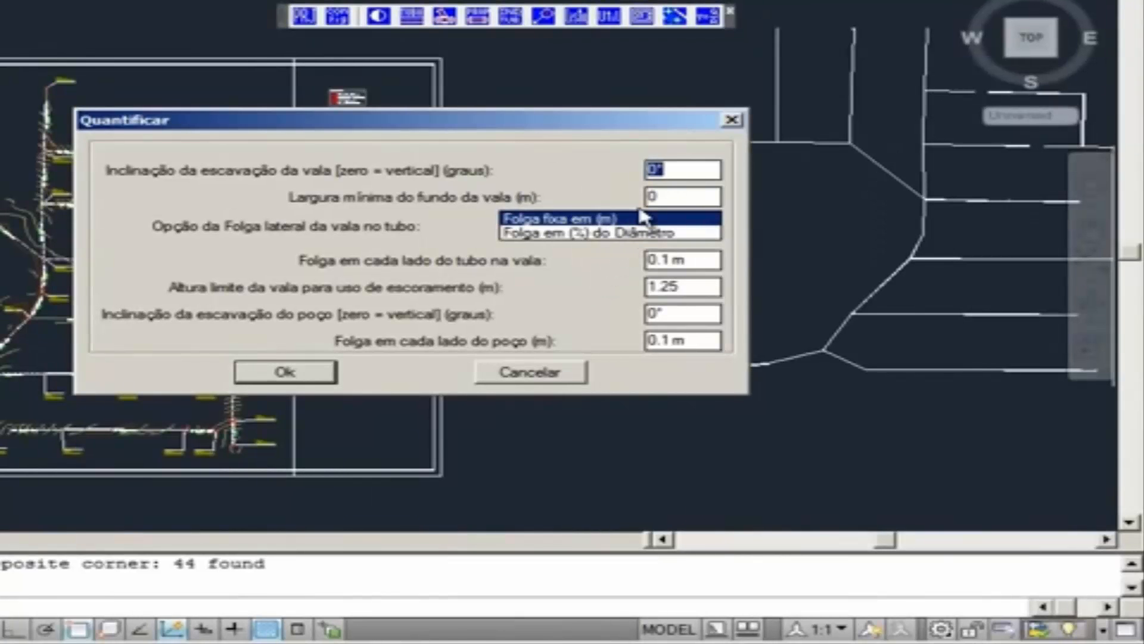
pyautogui.click(324, 374)
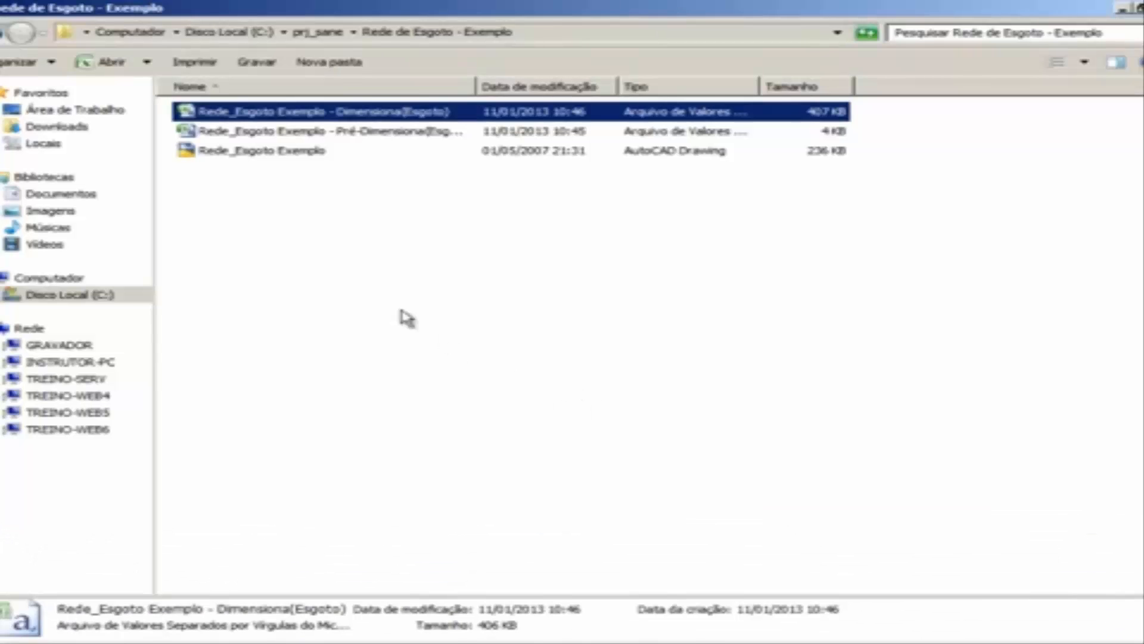
# - Return to the drawing and move the quantities text off the sheet border into the empty area beside it
pyautogui.click(250, 621)
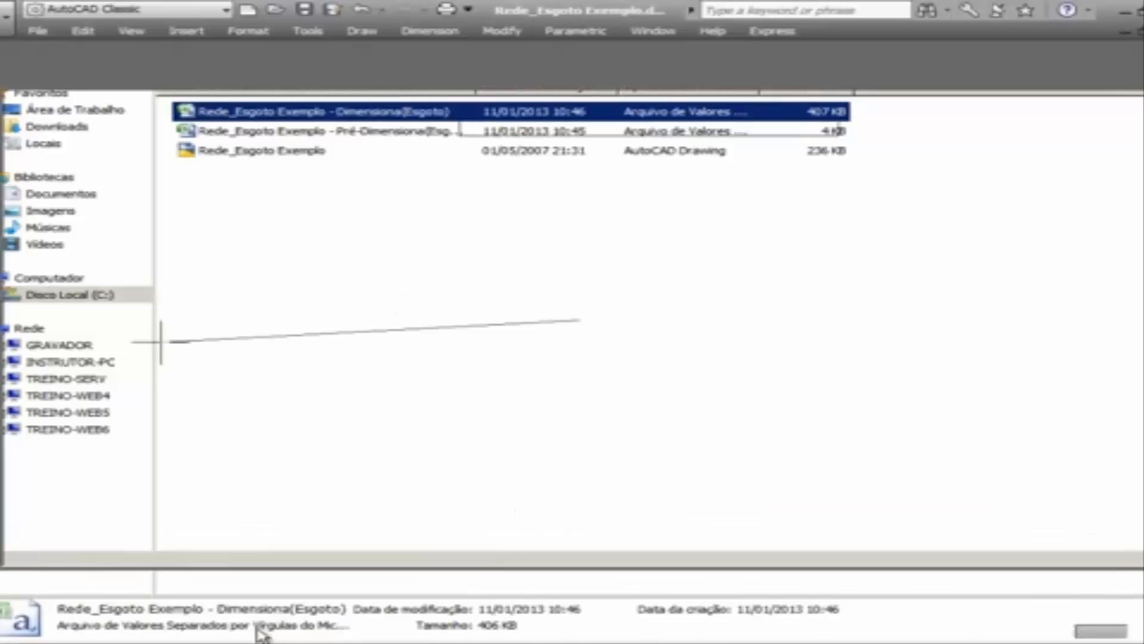
pyautogui.scroll(-3, 518, 524)
pyautogui.scroll(6, 582, 447)
pyautogui.click(602, 520)
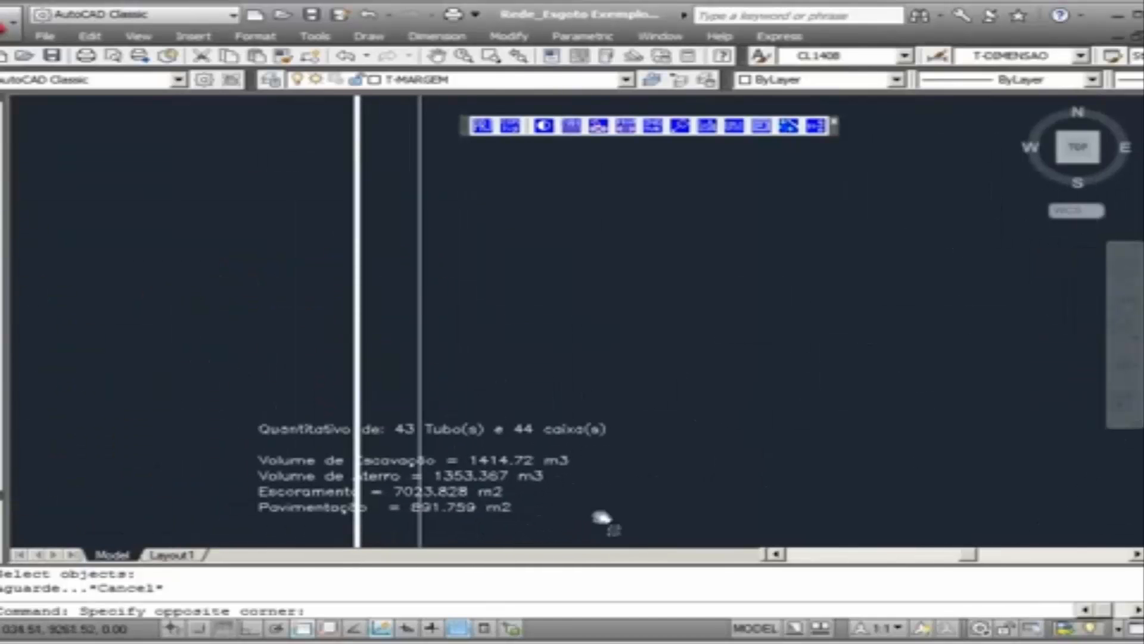
pyautogui.click(467, 383)
pyautogui.write('m')
pyautogui.press('Return')
pyautogui.click(594, 388)
pyautogui.click(924, 234)
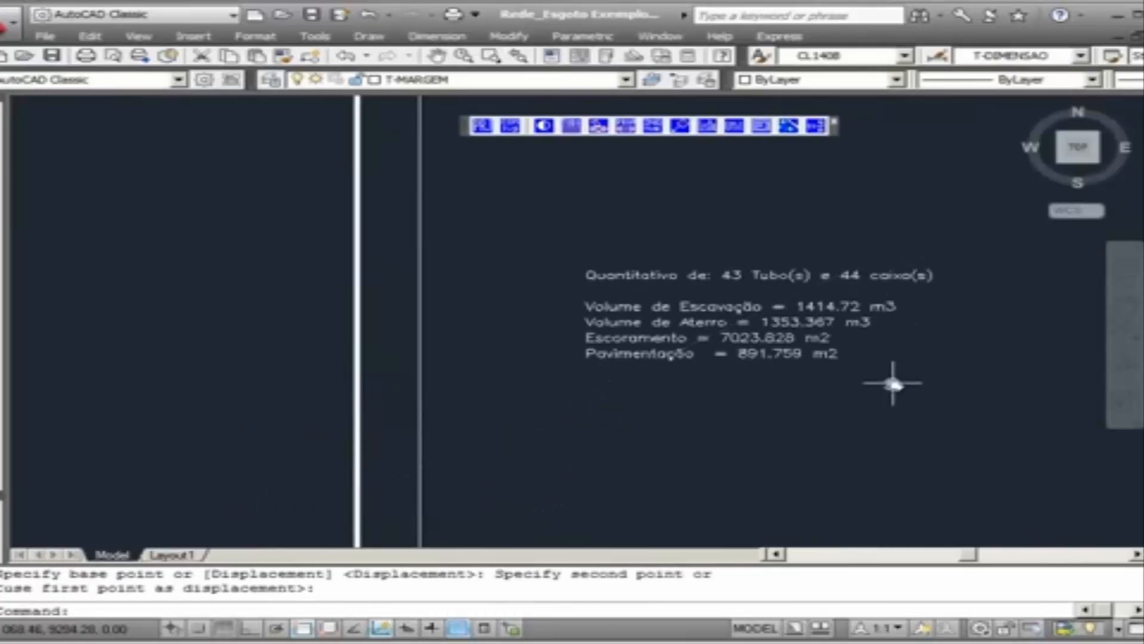
# - List the well coordinates for part of the drawing, selecting the whole network, and export them as the Coordenadas CSV in pro_sane
pyautogui.scroll(-4, 846, 381)
pyautogui.scroll(-3, 798, 394)
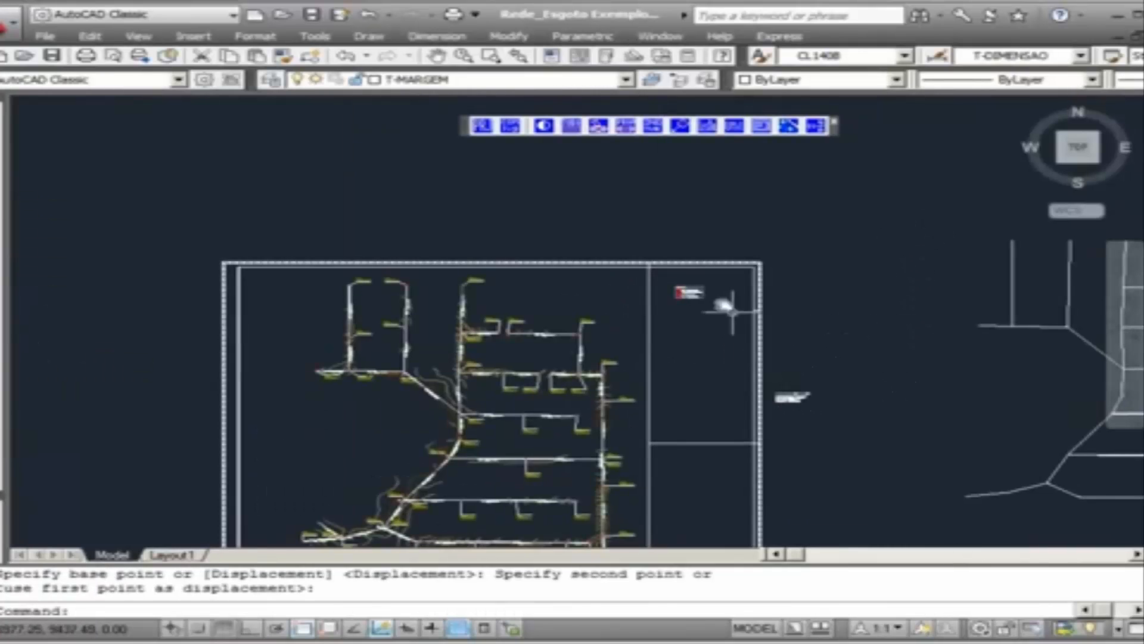
pyautogui.click(789, 125)
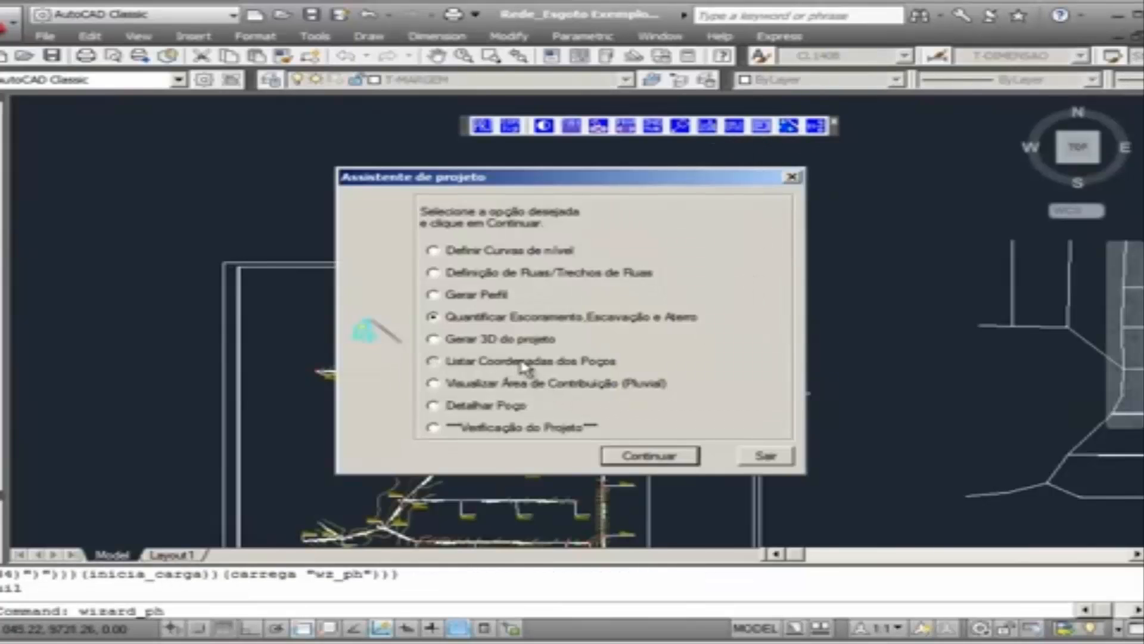
pyautogui.click(639, 458)
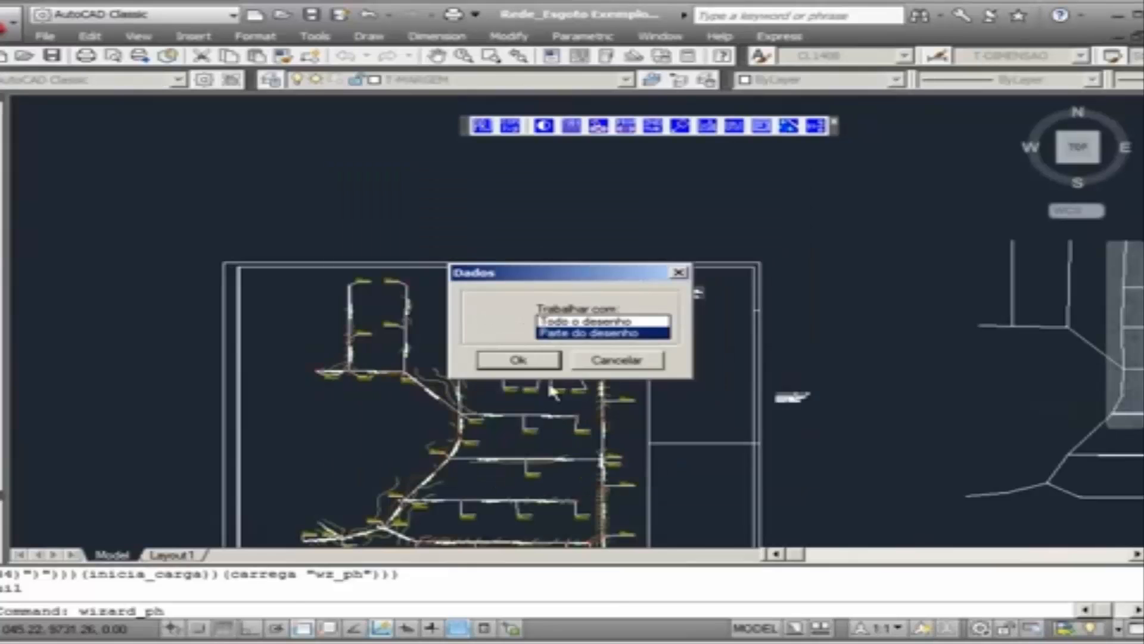
pyautogui.click(541, 360)
pyautogui.click(705, 356)
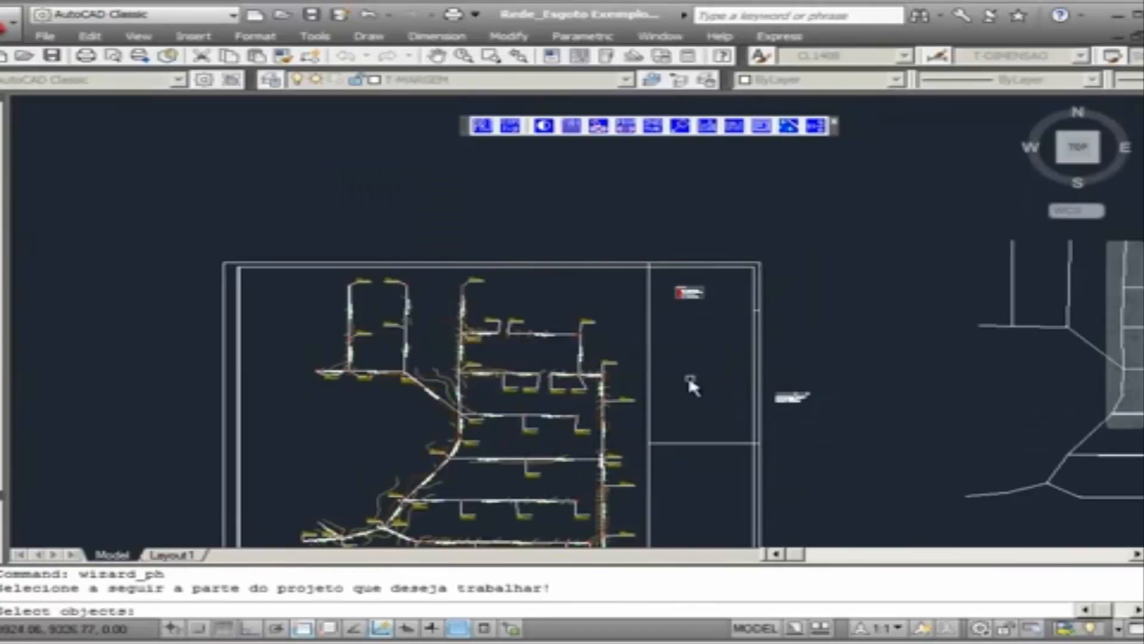
pyautogui.click(909, 528)
pyautogui.click(172, 180)
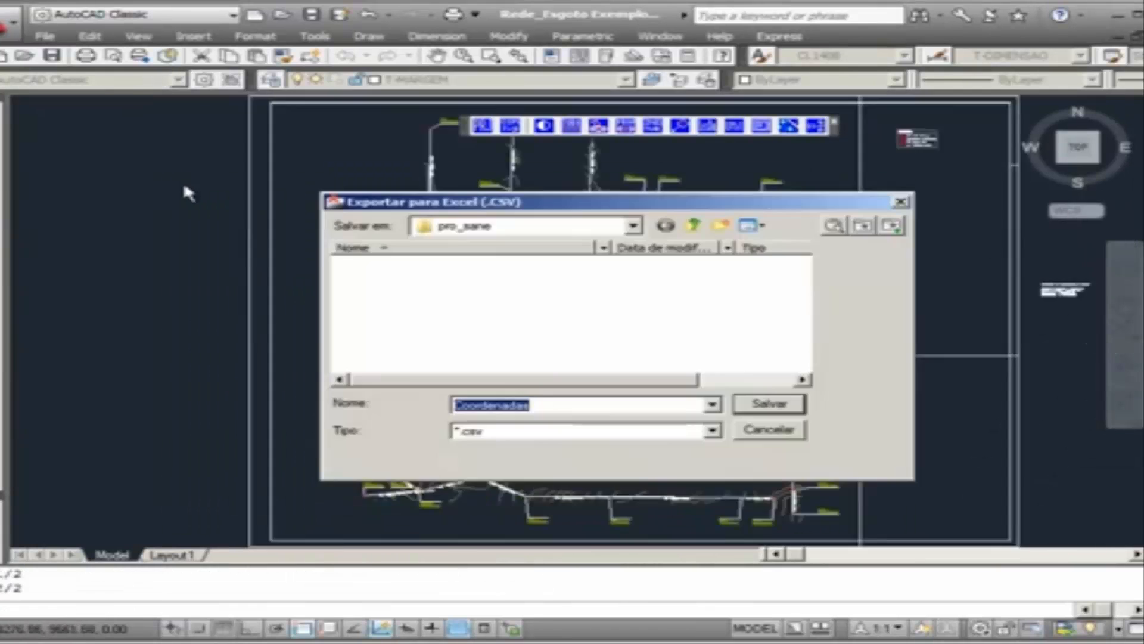
pyautogui.click(772, 405)
pyautogui.click(587, 349)
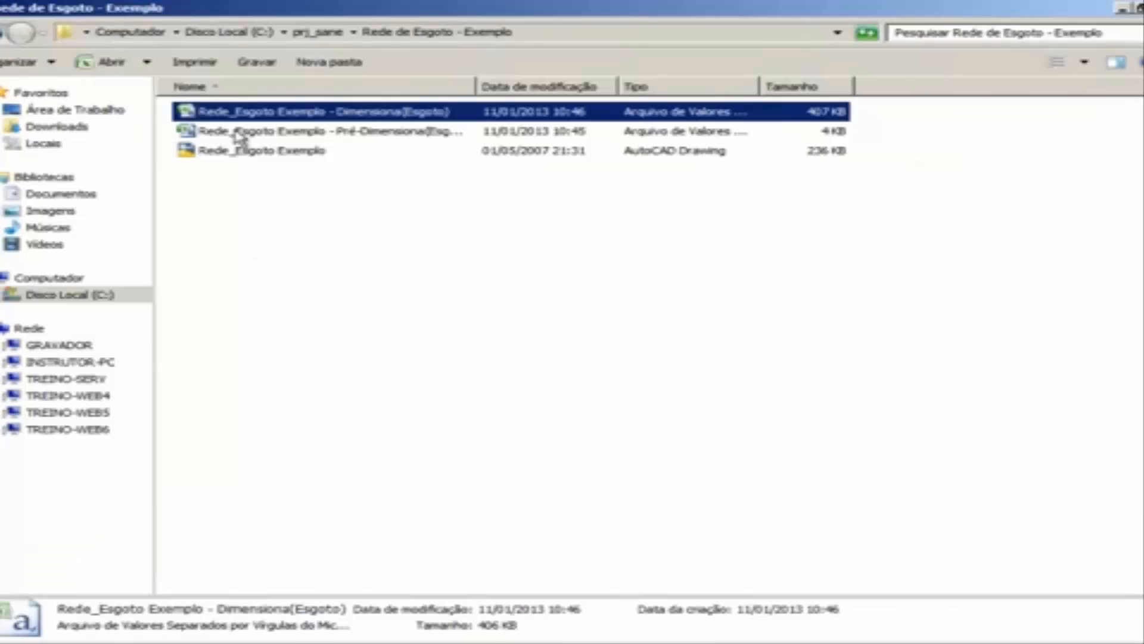
# - Open the Coordenadas CSV from the pro_sane folder on drive C: and examine the well coordinates listed for each street
pyautogui.click(250, 34)
pyautogui.doubleClick(235, 425)
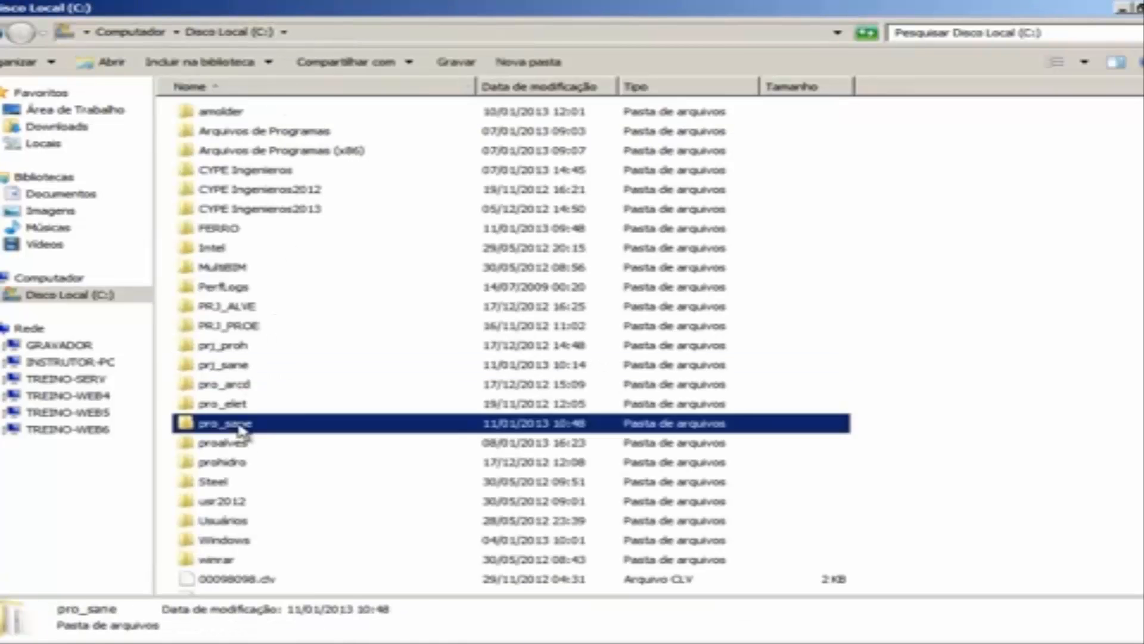
pyautogui.scroll(-10, 249, 447)
pyautogui.doubleClick(233, 389)
pyautogui.click(286, 329)
pyautogui.scroll(-19, 289, 334)
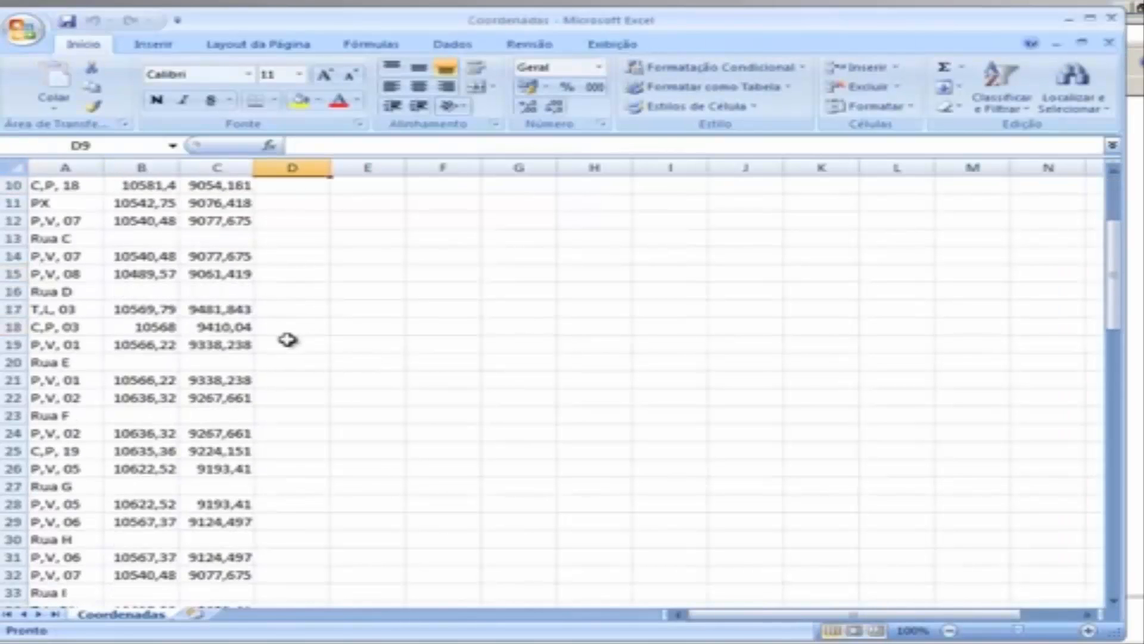
# - Switch back to Rede_Esgoto Exemplo.dwg and start generating a standard service order with the error check enabled
pyautogui.click(258, 642)
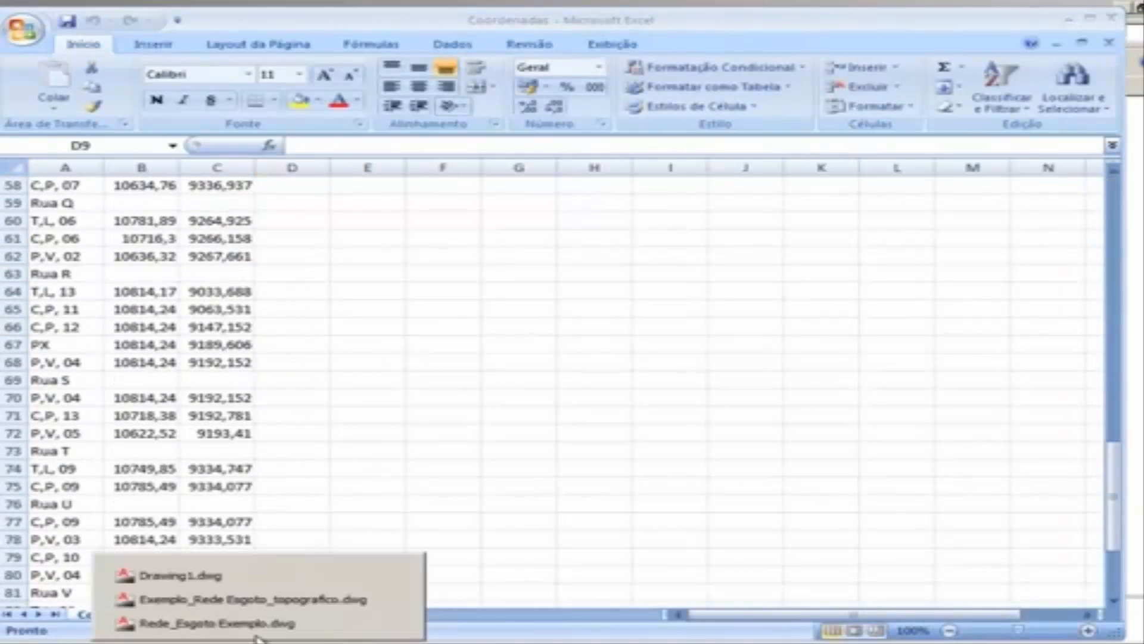
pyautogui.click(262, 623)
pyautogui.scroll(-5, 536, 405)
pyautogui.moveTo(549, 406); pyautogui.dragTo(503, 359, button='middle')
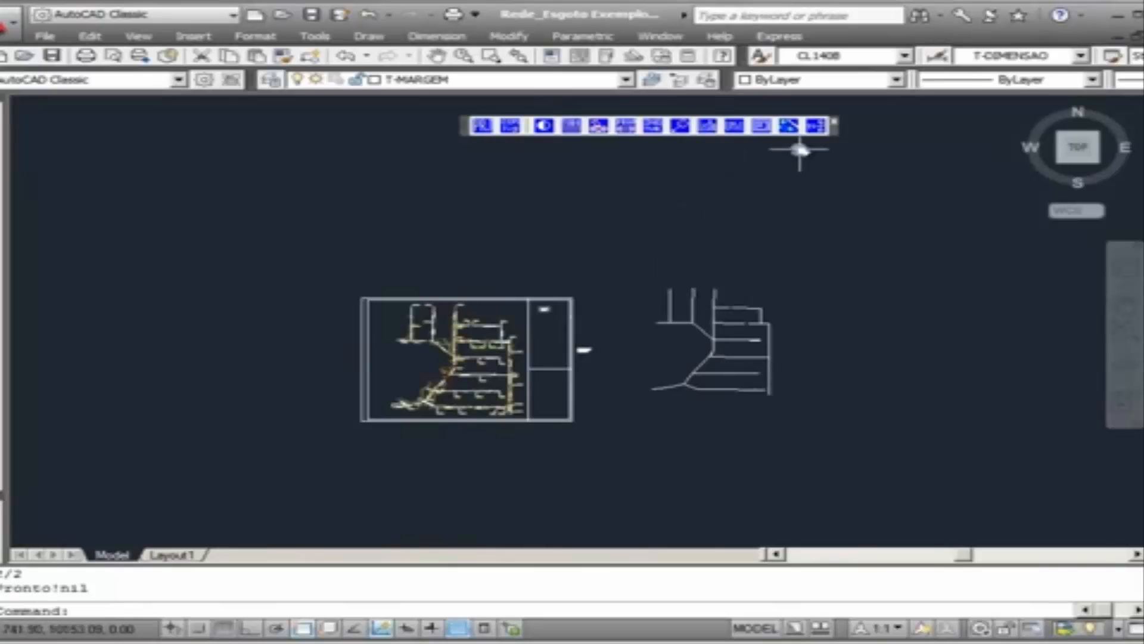
pyautogui.click(790, 126)
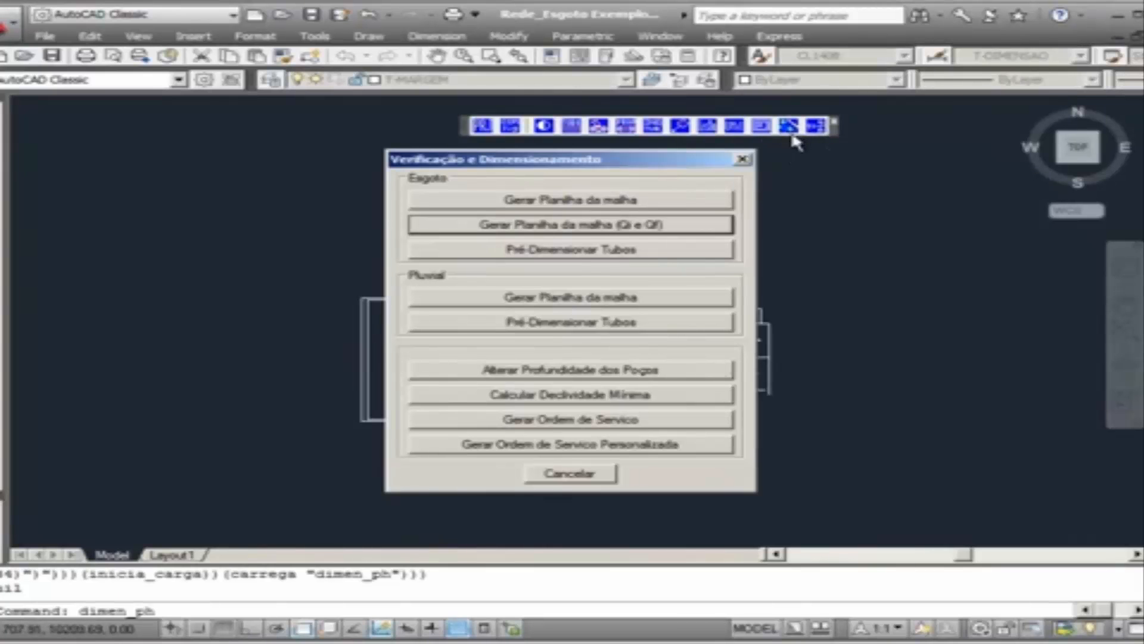
pyautogui.click(643, 427)
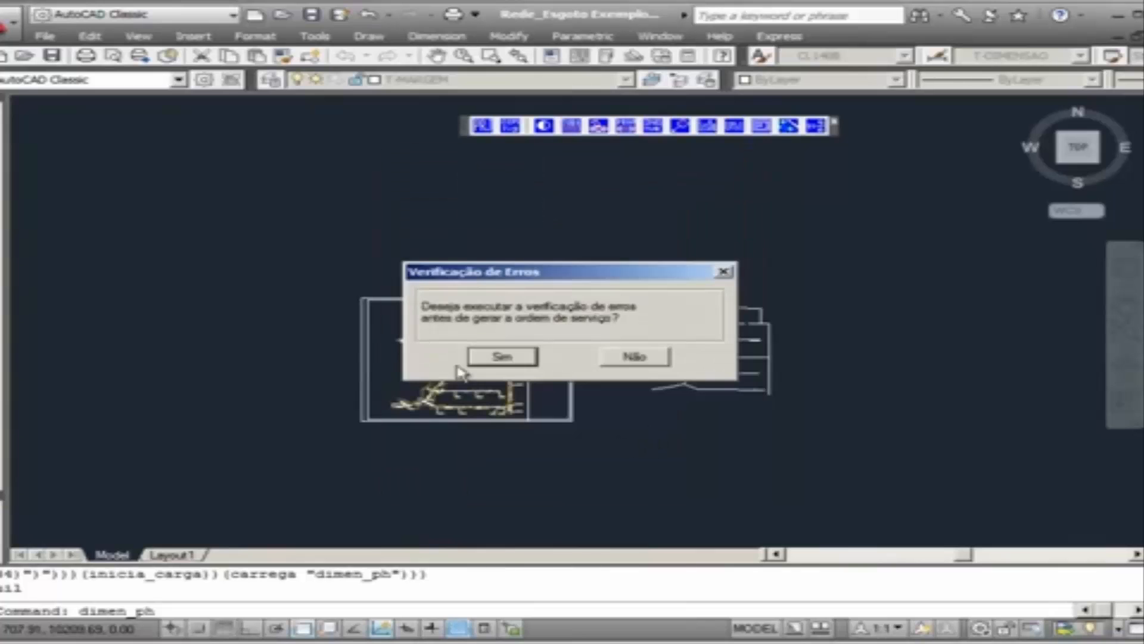
pyautogui.click(528, 355)
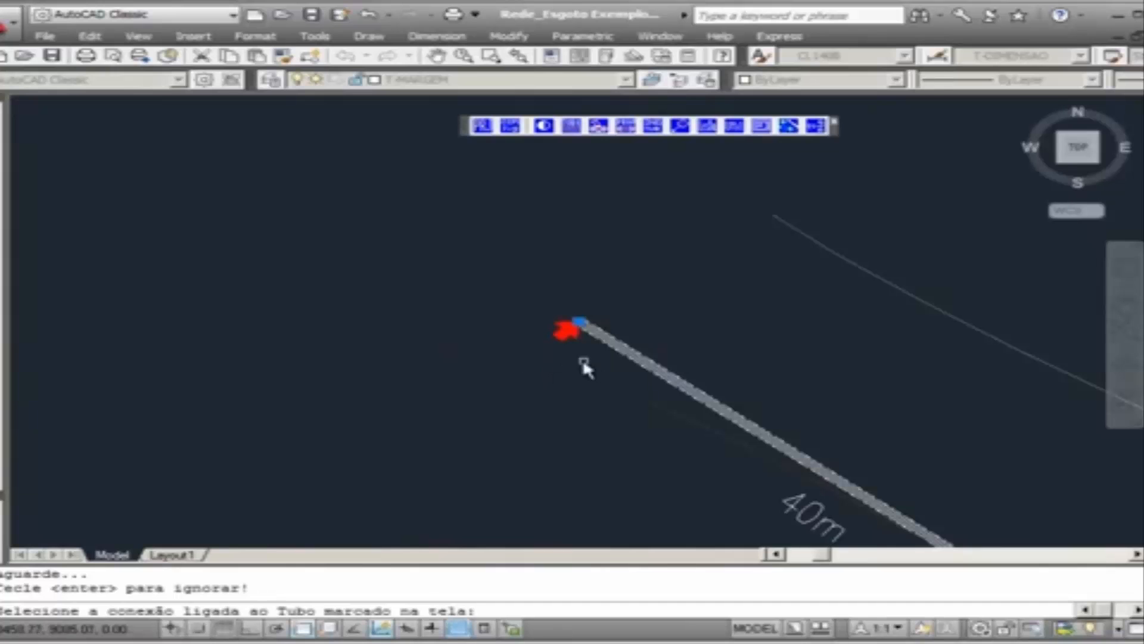
# - Ignore the connection request for the marked pipe and continue past the over-length sections in the service order check
pyautogui.press('Return')
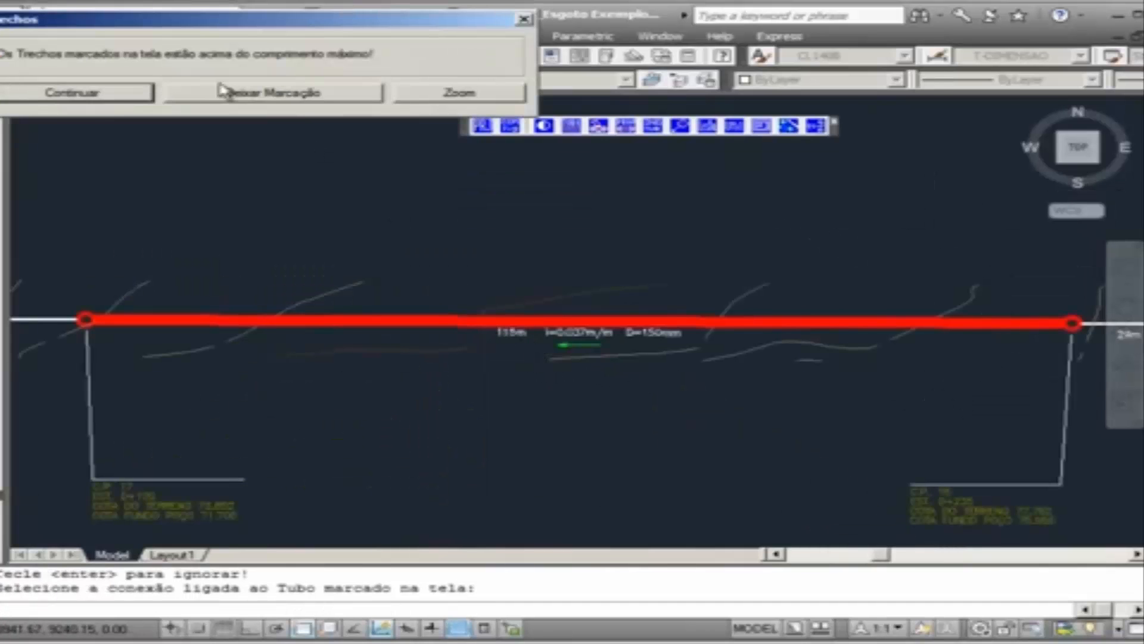
pyautogui.click(123, 91)
pyautogui.click(62, 106)
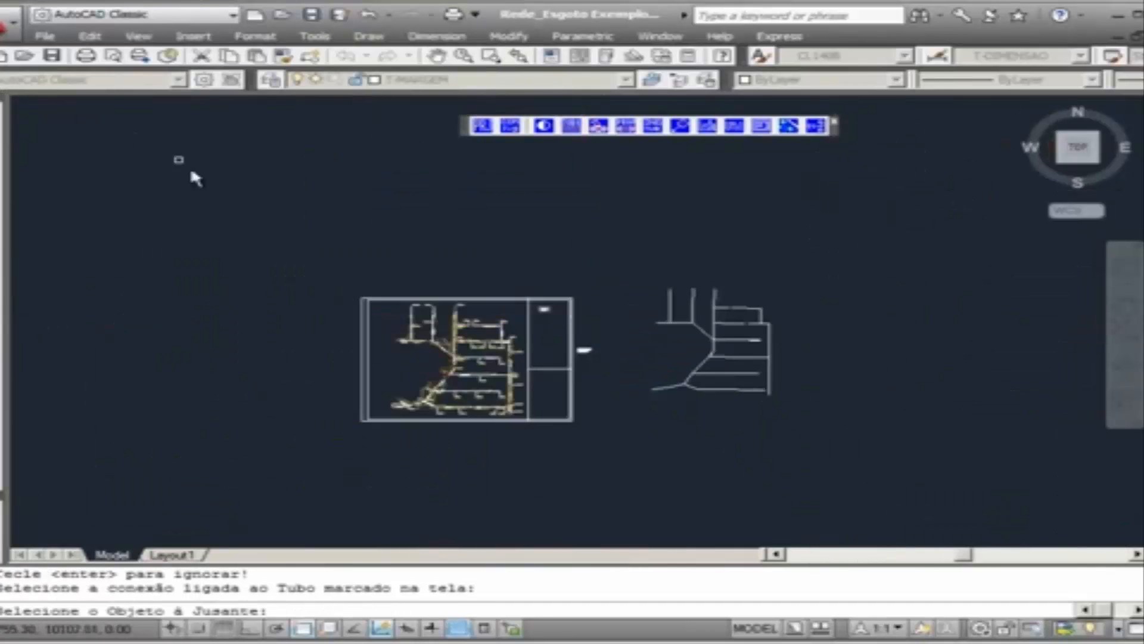
# - Pick the service order's downstream and upstream objects at the manhole junction beside the 2.6 m pipe
pyautogui.scroll(10, 412, 423)
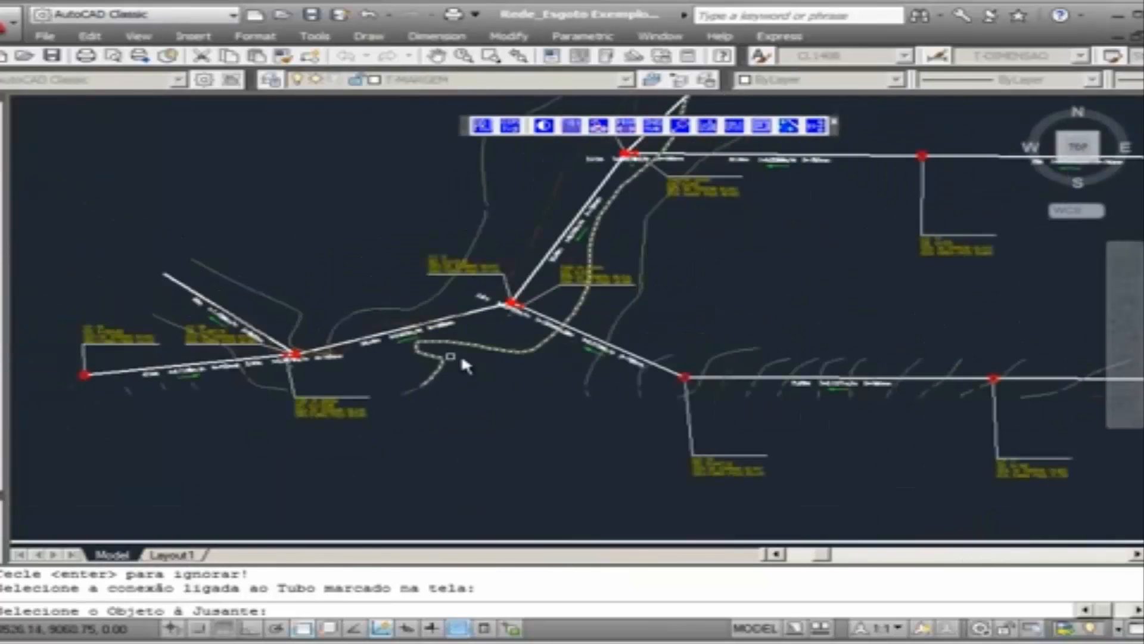
pyautogui.scroll(5, 514, 307)
pyautogui.click(527, 310)
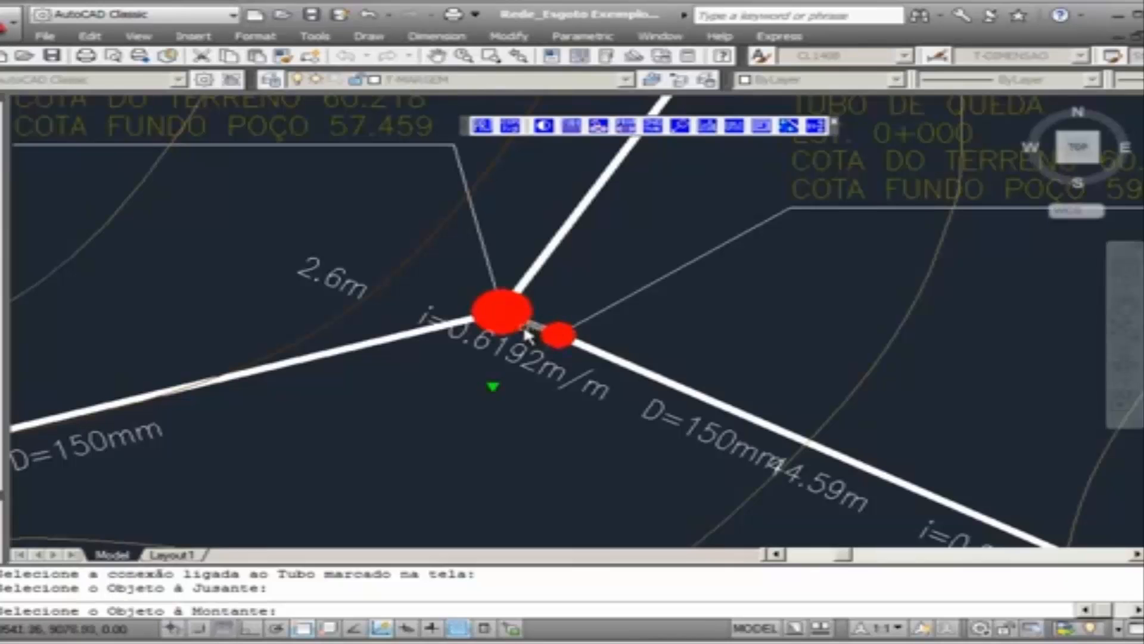
pyautogui.click(520, 317)
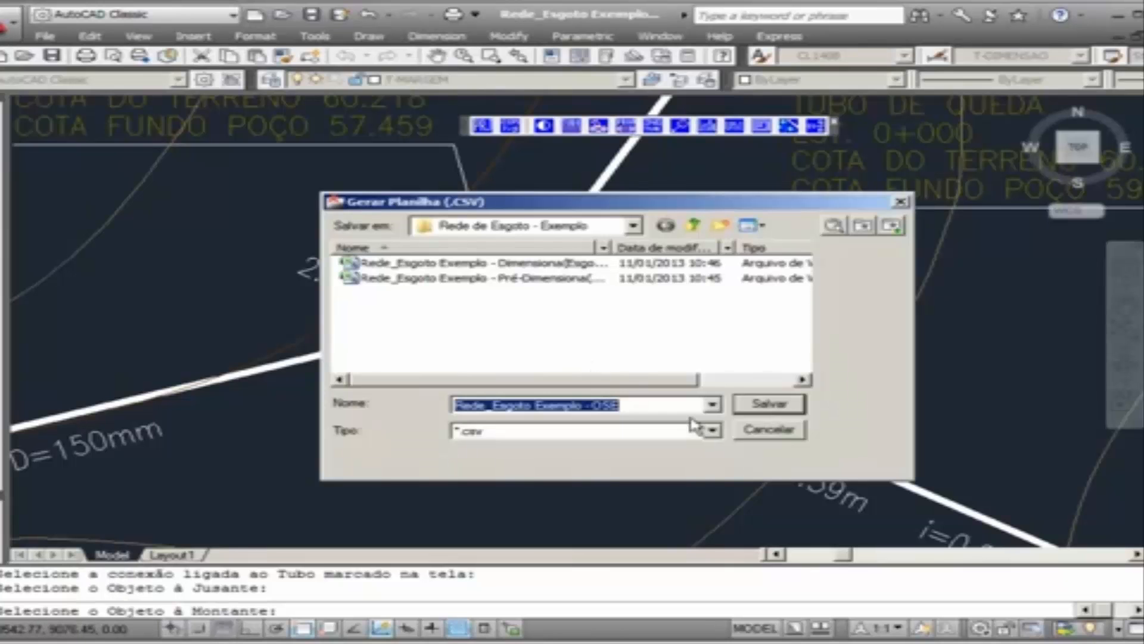
# - Save the service order spreadsheet as Rede_Esgoto Exemplo - OSE, with Altura do Gabarito set to 2.5
pyautogui.click(768, 404)
pyautogui.write('2.5')
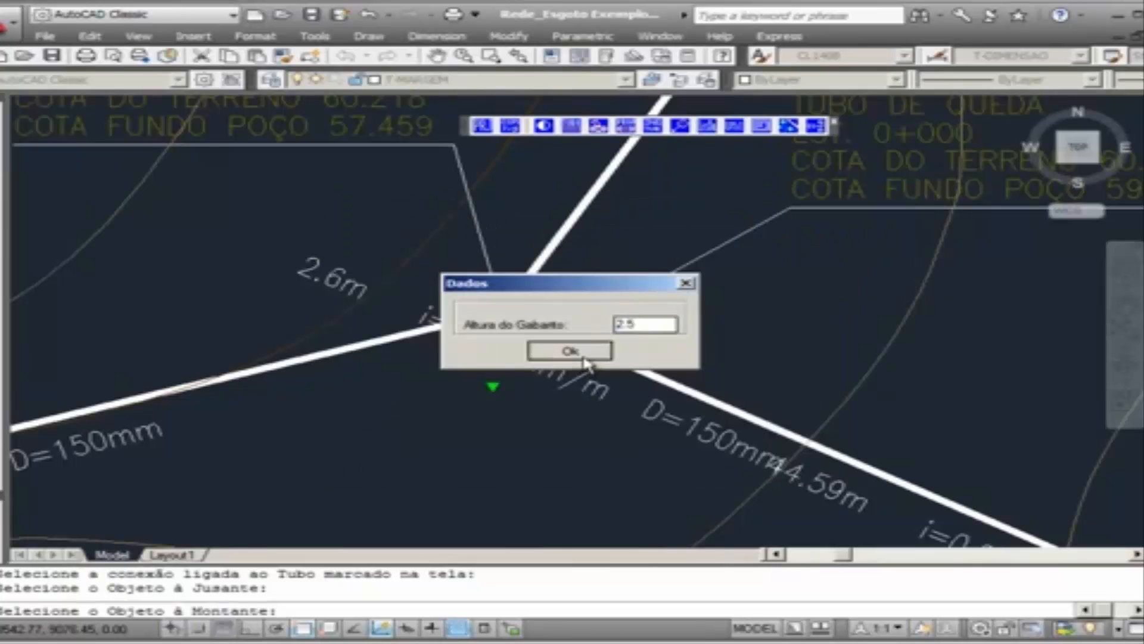
pyautogui.click(581, 353)
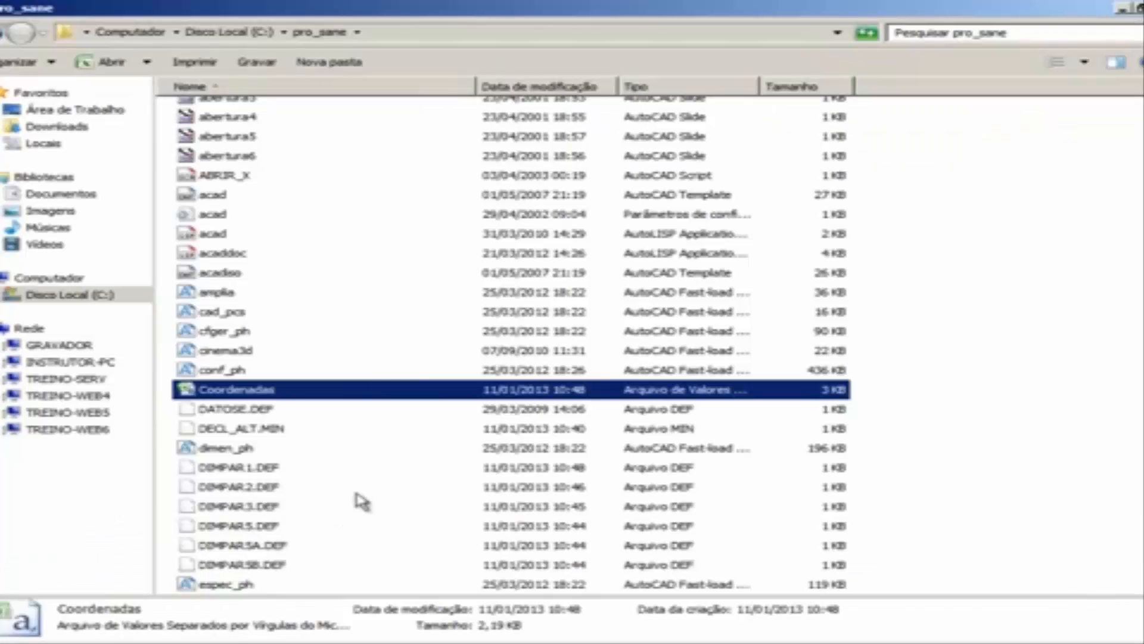
# - In File Explorer, look through pro_sane and go to the Rede de Esgoto - Exemplo folder inside prj_sane on drive C:
pyautogui.scroll(-5, 298, 460)
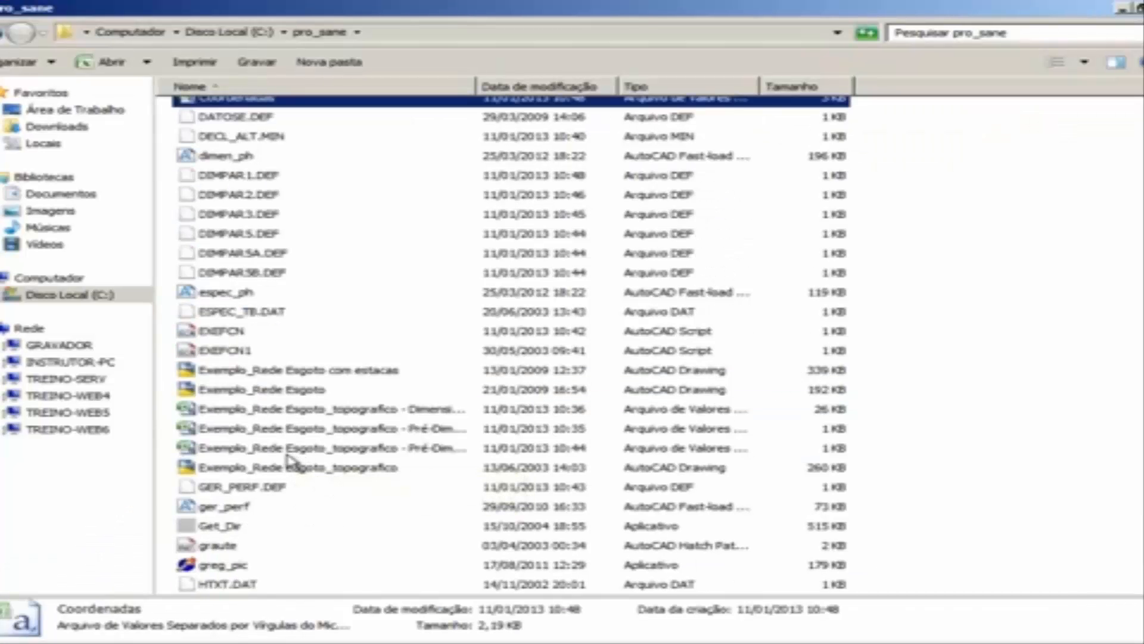
pyautogui.scroll(-10, 337, 481)
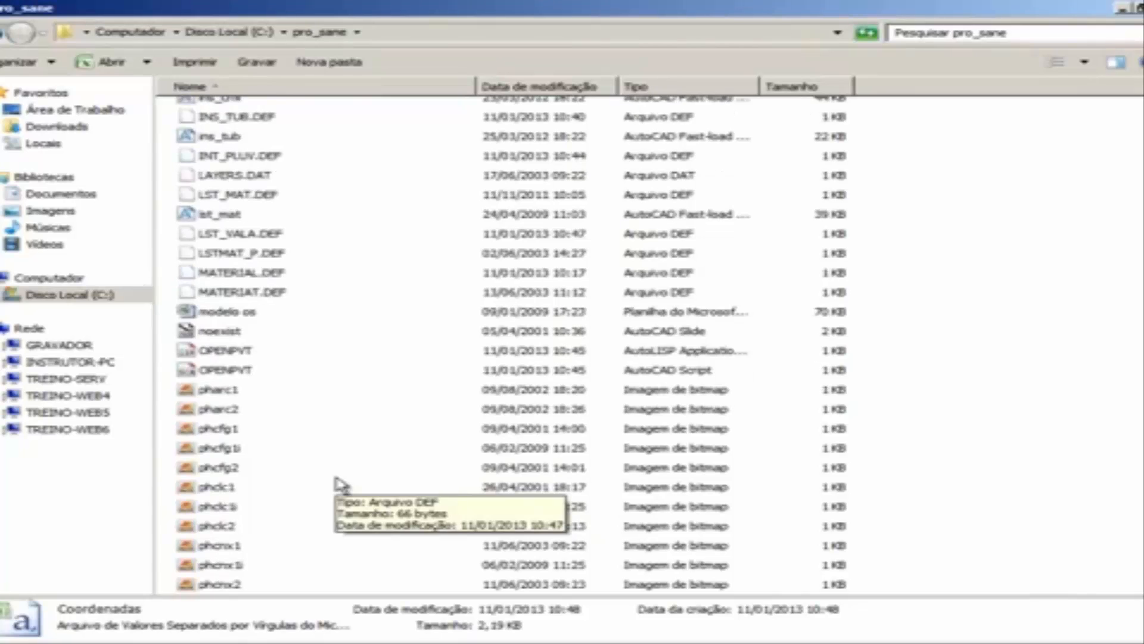
pyautogui.scroll(-20, 334, 480)
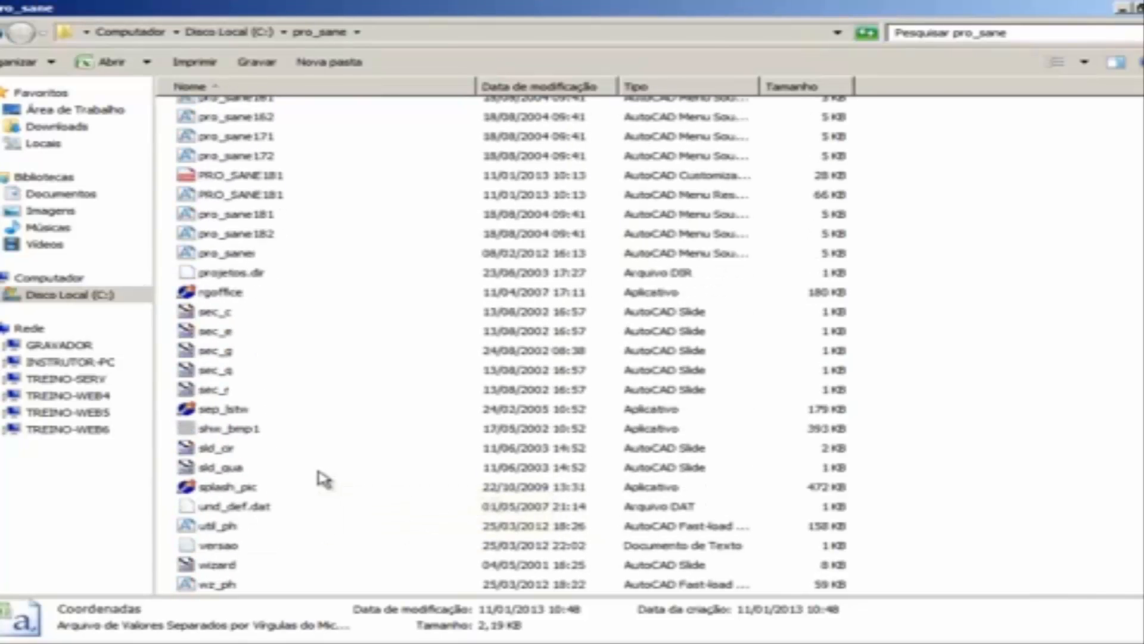
pyautogui.click(230, 32)
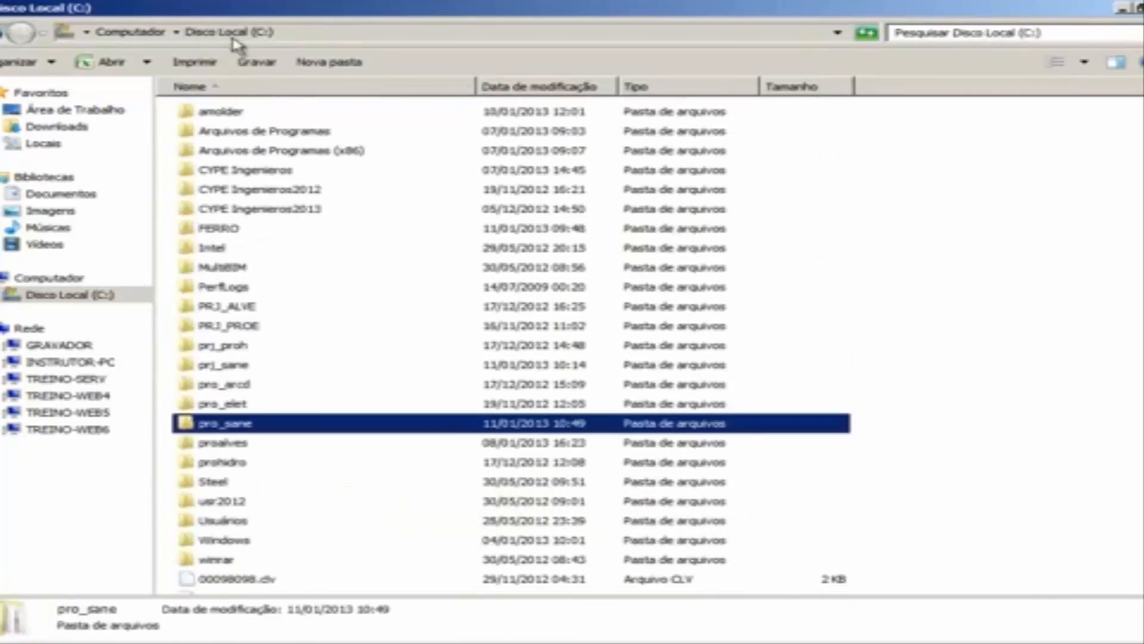
pyautogui.doubleClick(237, 365)
pyautogui.doubleClick(307, 114)
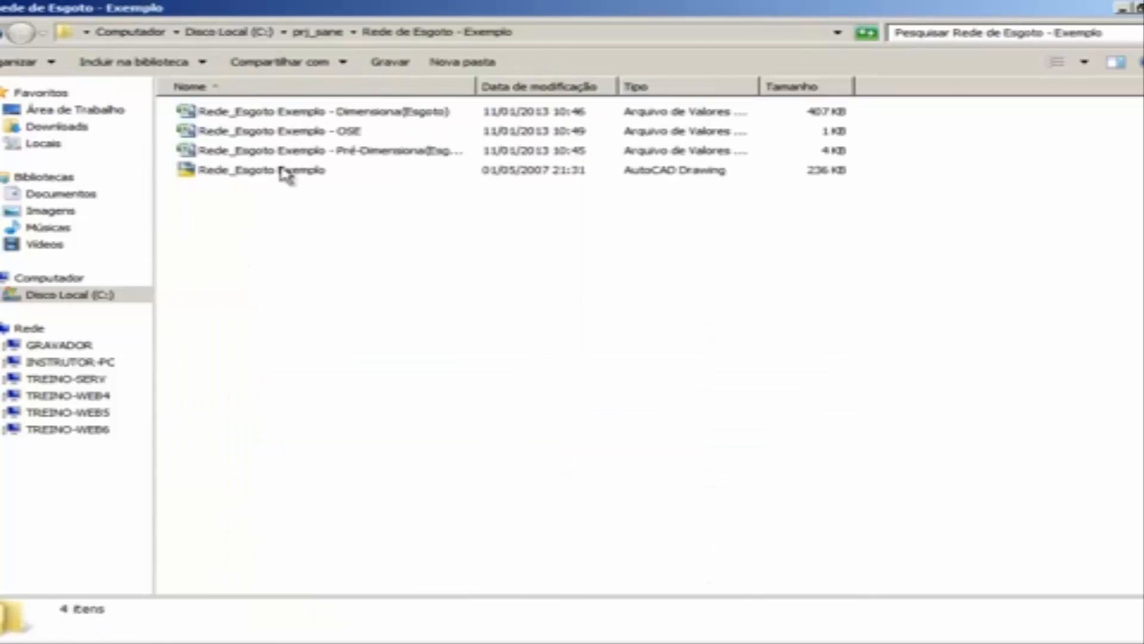
# - Open the Rede_Esgoto Exemplo - OSE CSV, examine the service order data and close it
pyautogui.doubleClick(316, 131)
pyautogui.scroll(-3, 411, 263)
pyautogui.scroll(3, 419, 272)
pyautogui.click(1109, 42)
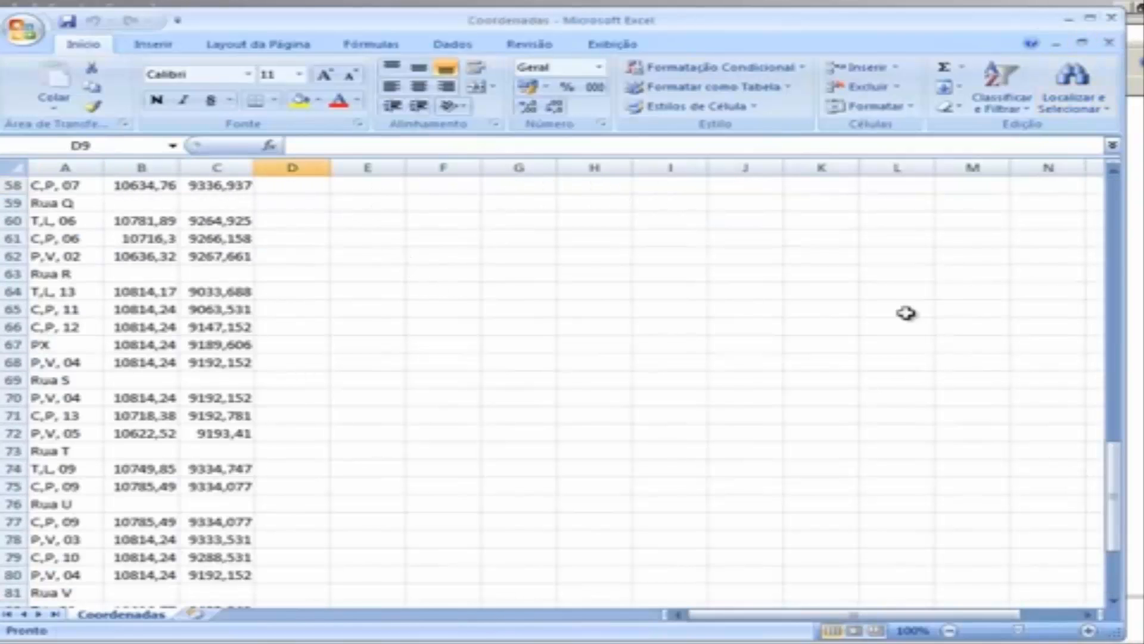
# - Close the Coordenadas spreadsheet and switch back to Rede_Esgoto Exemplo.dwg in AutoCAD
pyautogui.click(1112, 18)
pyautogui.click(258, 642)
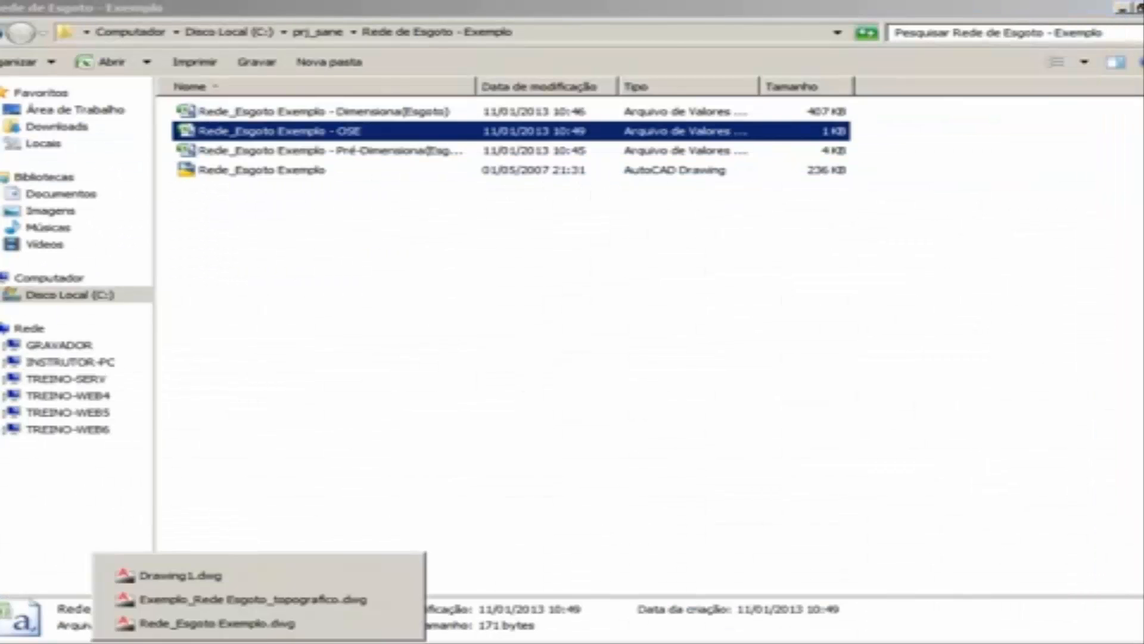
pyautogui.click(246, 626)
pyautogui.scroll(3, 551, 435)
pyautogui.moveTo(655, 419); pyautogui.dragTo(636, 441, button='middle')
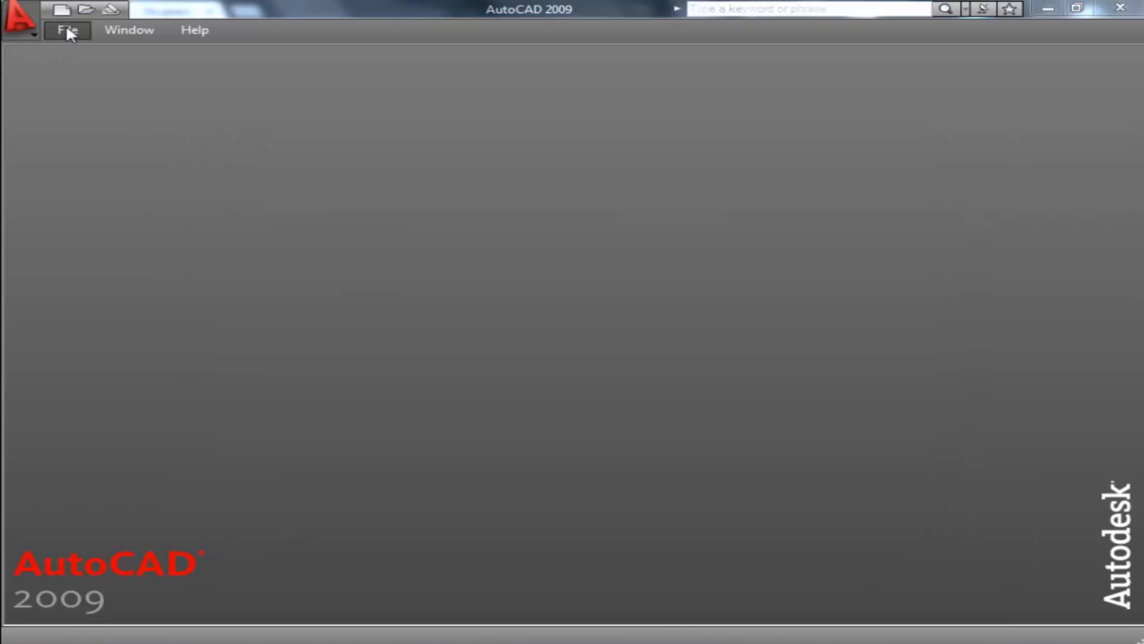
# - Open the Exemplo_Rede Esgoto_topografico drawing from the pro_sane folder on drive C:
pyautogui.click(68, 30)
pyautogui.click(111, 74)
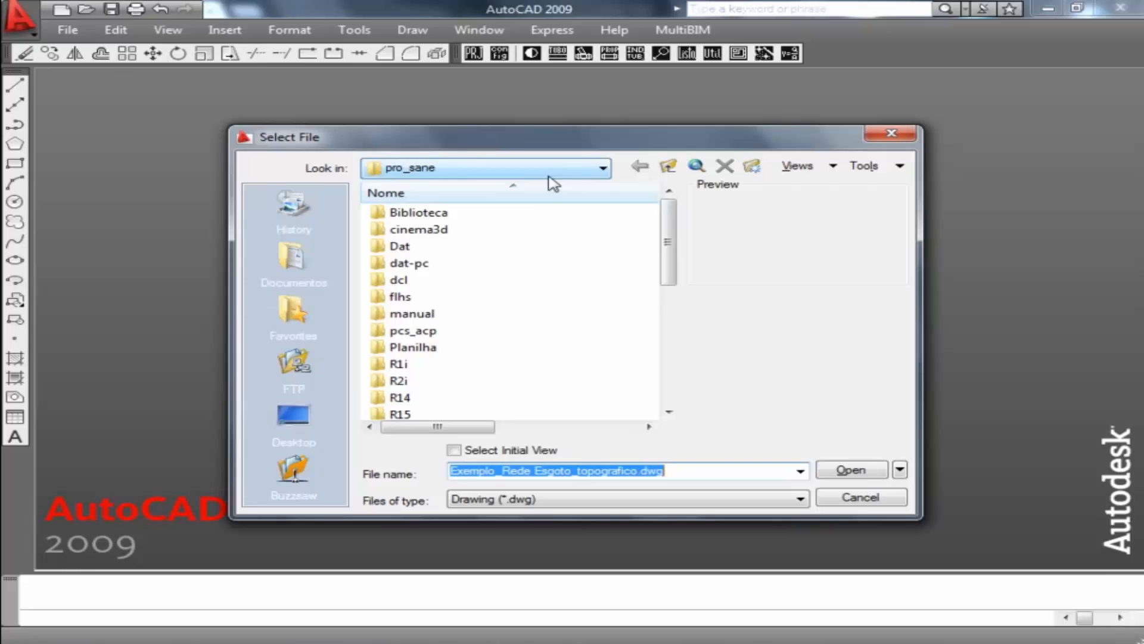
pyautogui.click(602, 170)
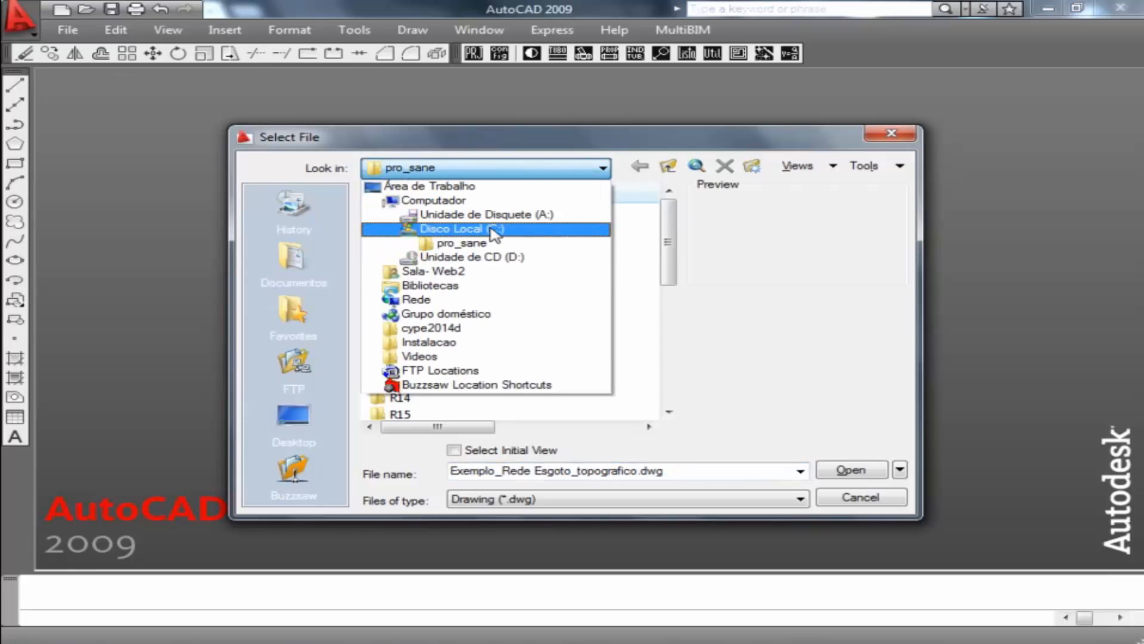
pyautogui.click(434, 245)
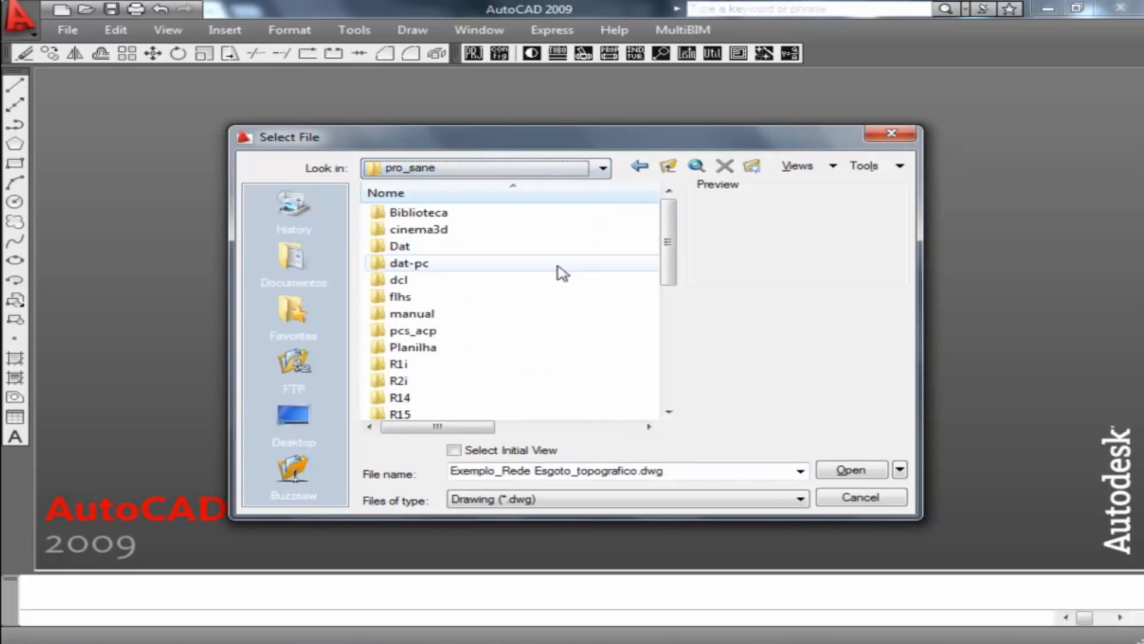
pyautogui.moveTo(676, 240); pyautogui.dragTo(674, 388)
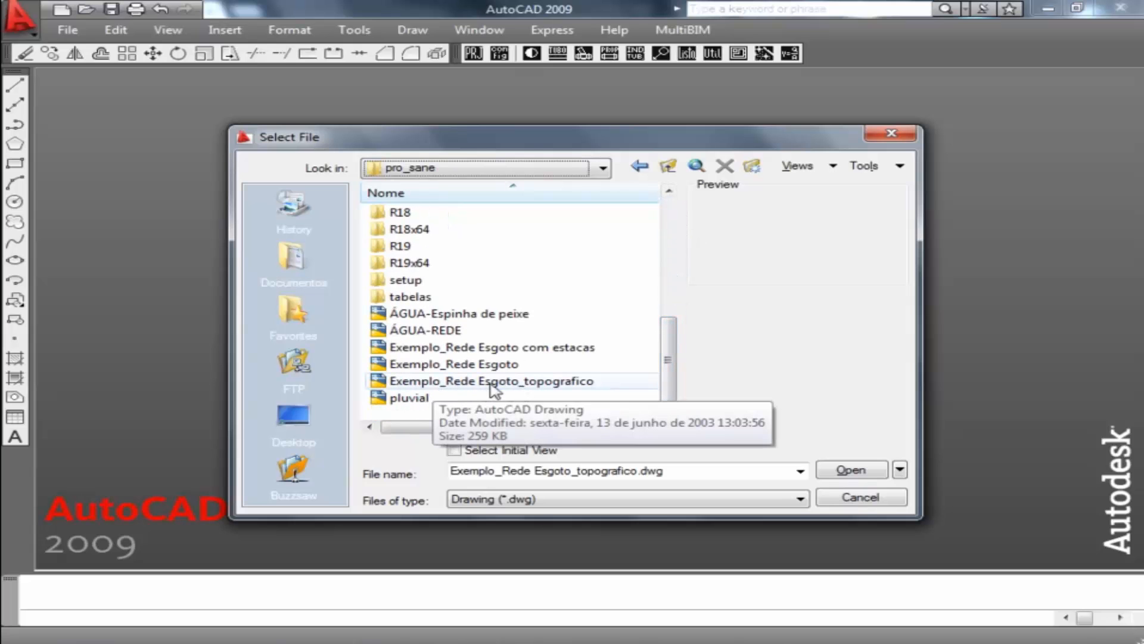
pyautogui.click(579, 388)
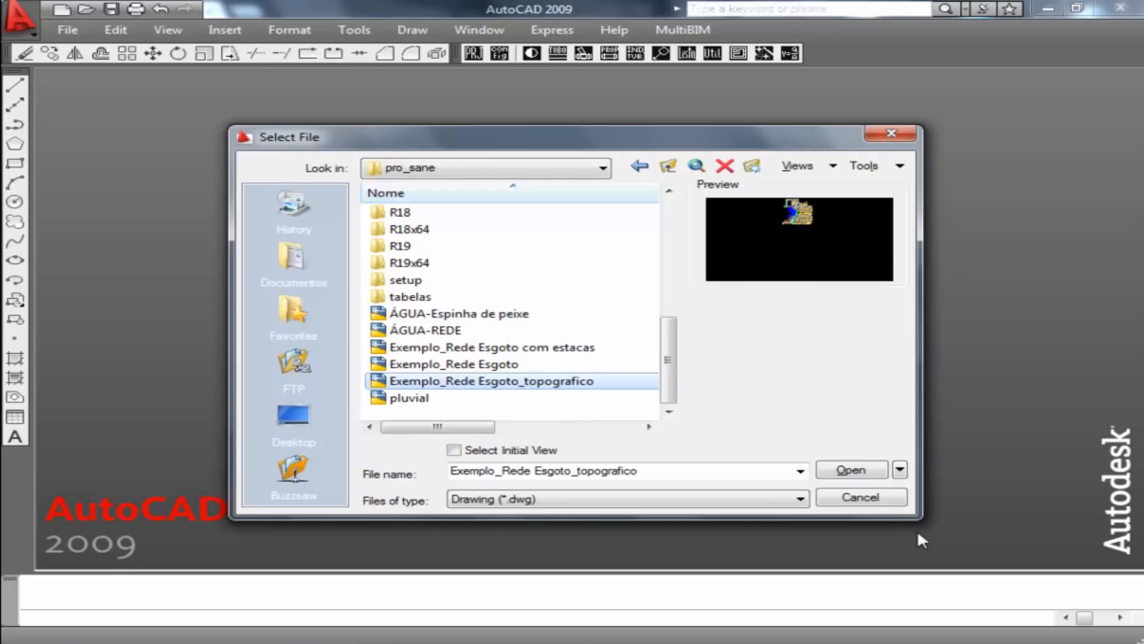
pyautogui.click(871, 471)
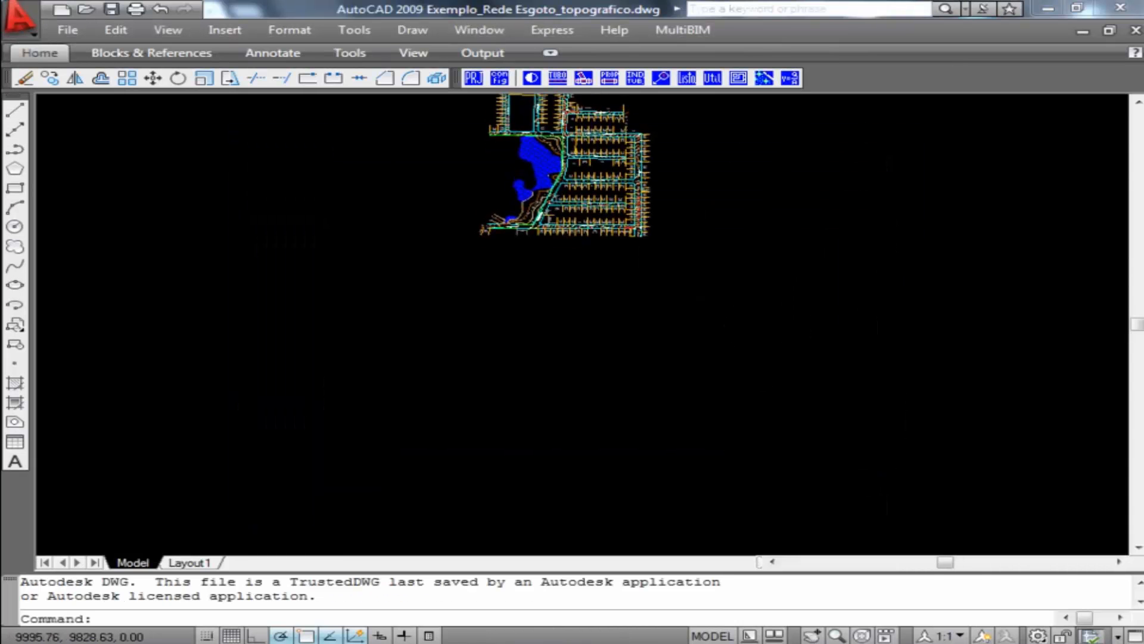
# - Explode the whole topographic drawing into separate objects
pyautogui.middleClick(644, 290)
pyautogui.middleClick(644, 290)
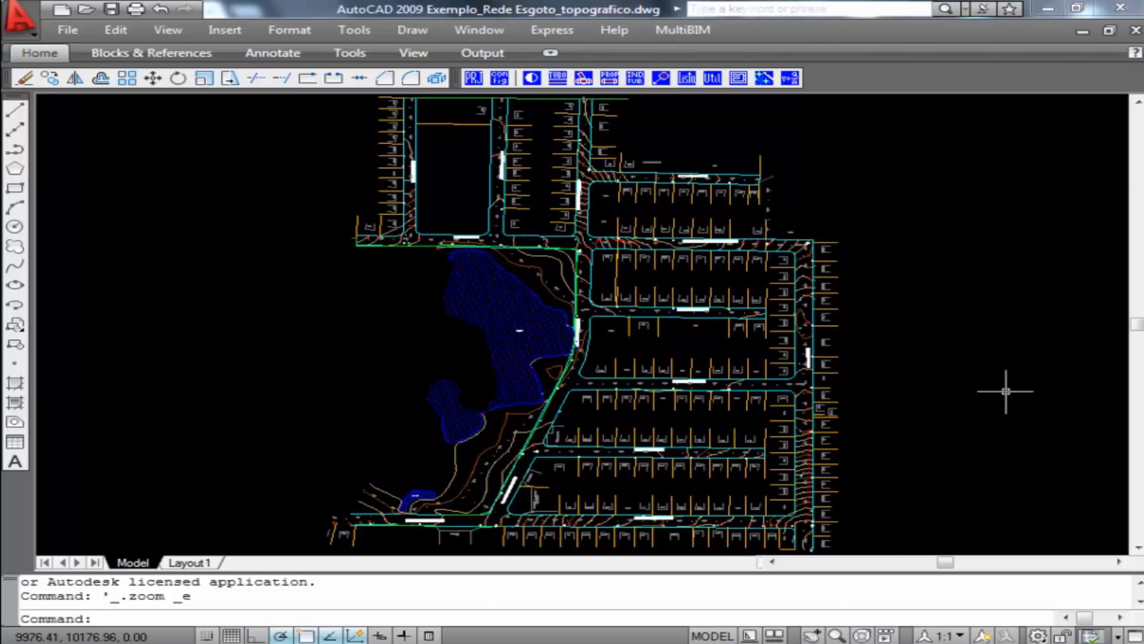
pyautogui.scroll(-2, 968, 473)
pyautogui.moveTo(968, 472); pyautogui.dragTo(842, 432, button='middle')
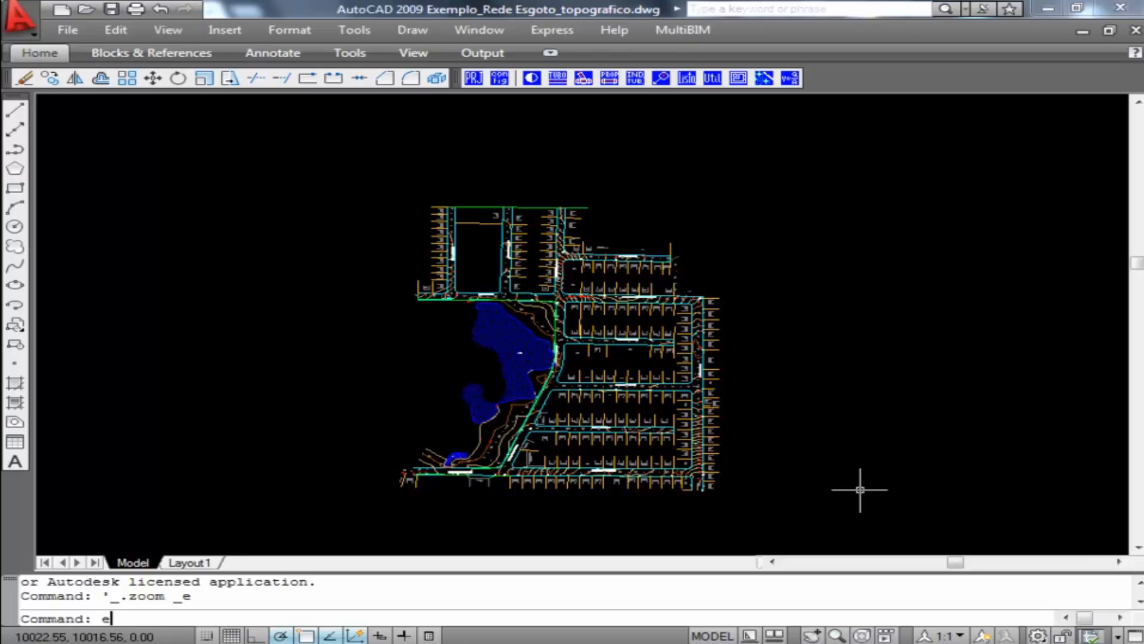
pyautogui.press('Return')
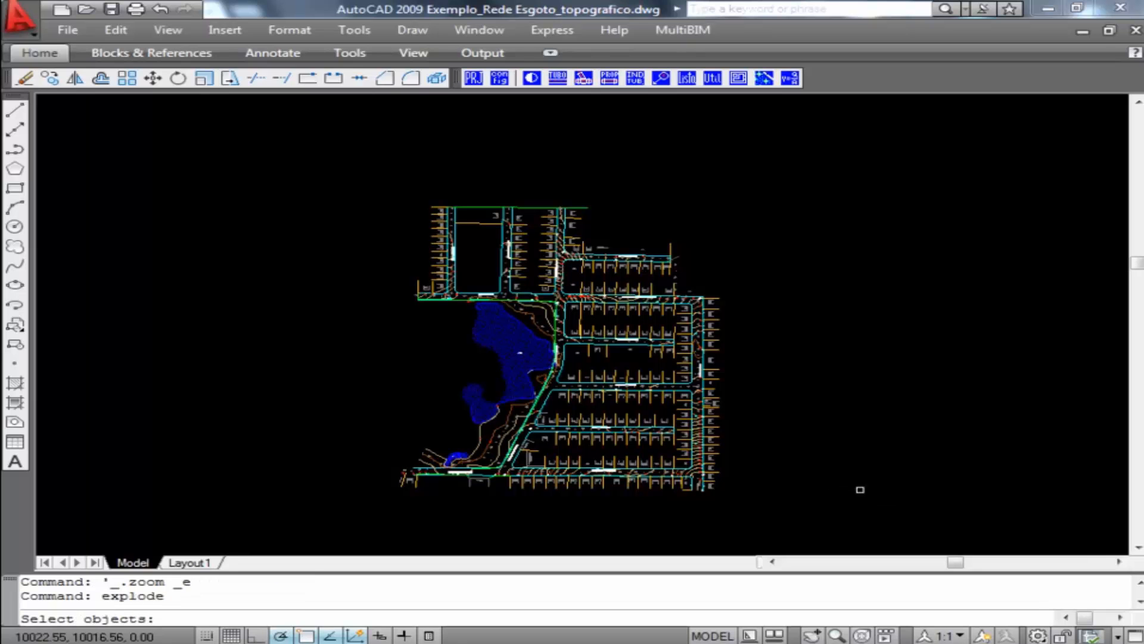
pyautogui.click(817, 525)
pyautogui.click(300, 204)
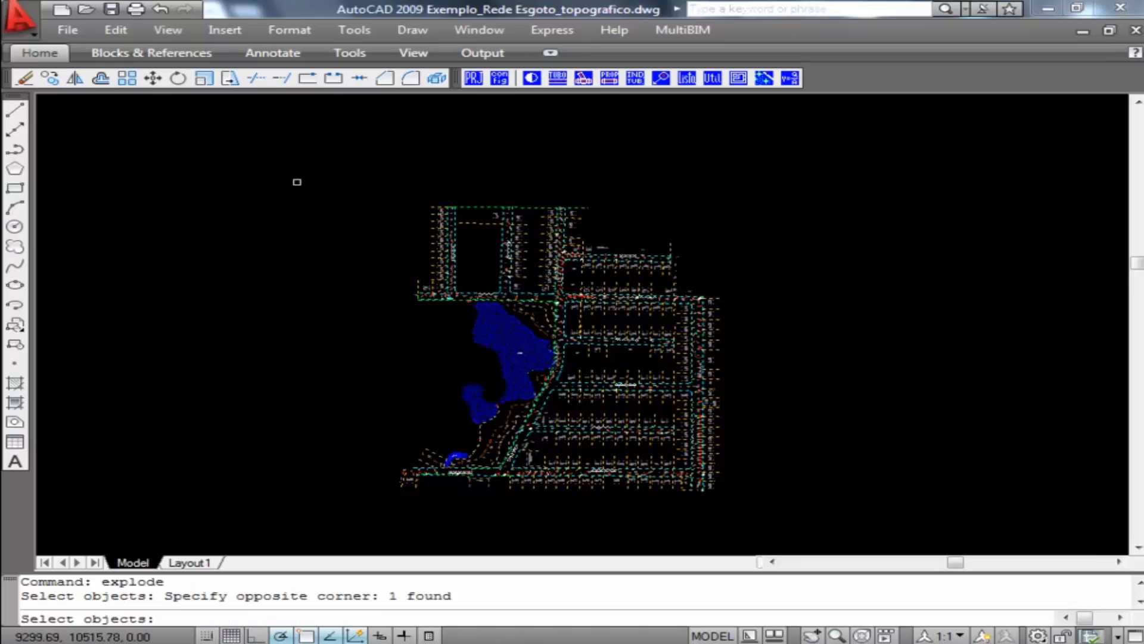
pyautogui.scroll(2, 483, 262)
pyautogui.press('Return')
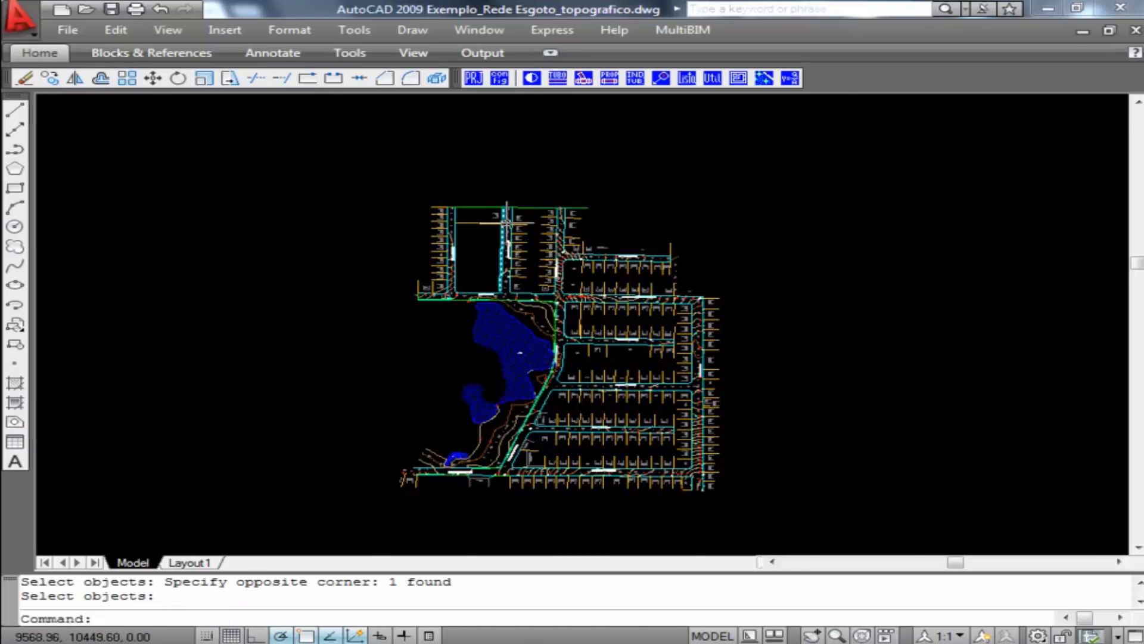
# - Start inserting a Ponto de Água symbol from the Pontos - Água material, using the typed Z coordinate option
pyautogui.scroll(2, 478, 270)
pyautogui.scroll(3, 479, 270)
pyautogui.moveTo(485, 184)
pyautogui.mouseDown(button='middle')
pyautogui.moveTo(506, 273)
pyautogui.moveTo(571, 288)
pyautogui.moveTo(563, 275)
pyautogui.mouseUp(button='middle')
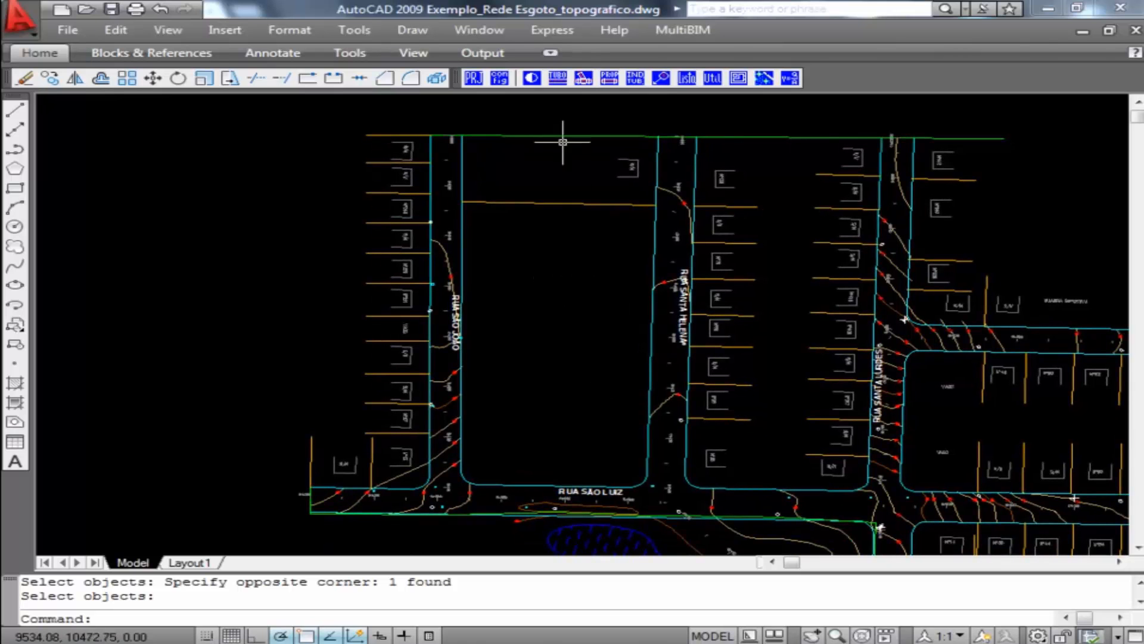
pyautogui.click(535, 83)
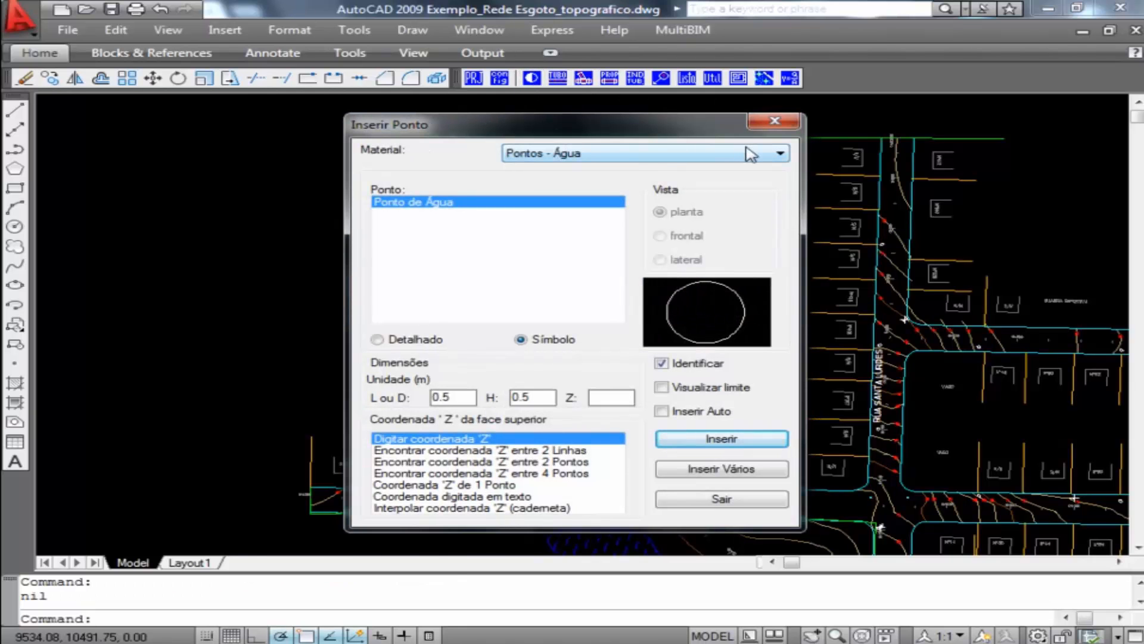
pyautogui.click(751, 154)
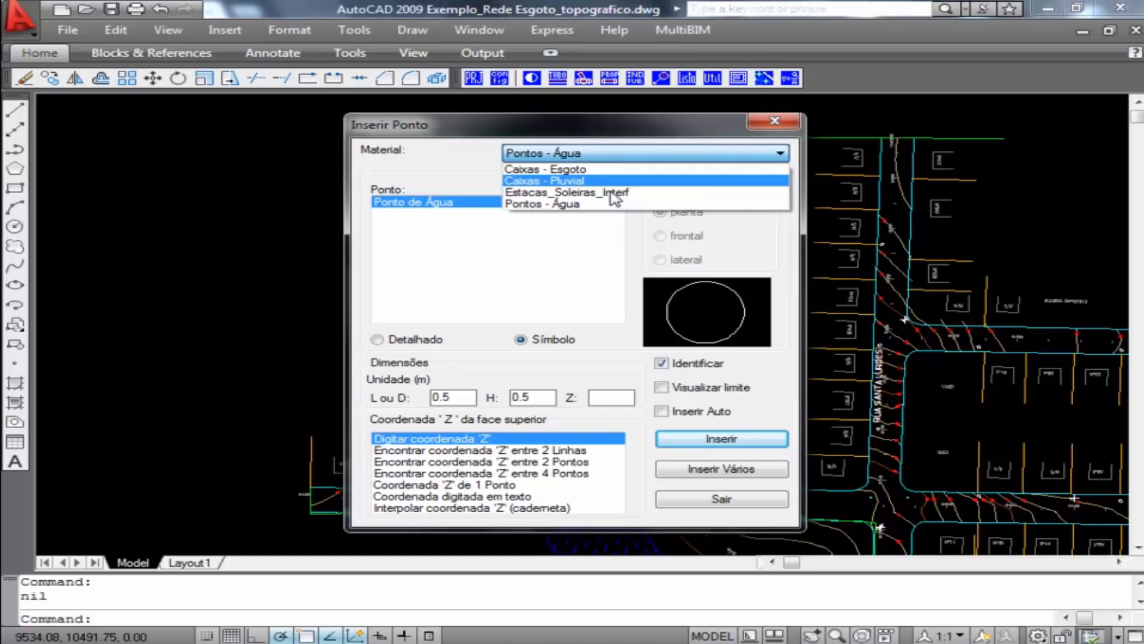
pyautogui.click(573, 204)
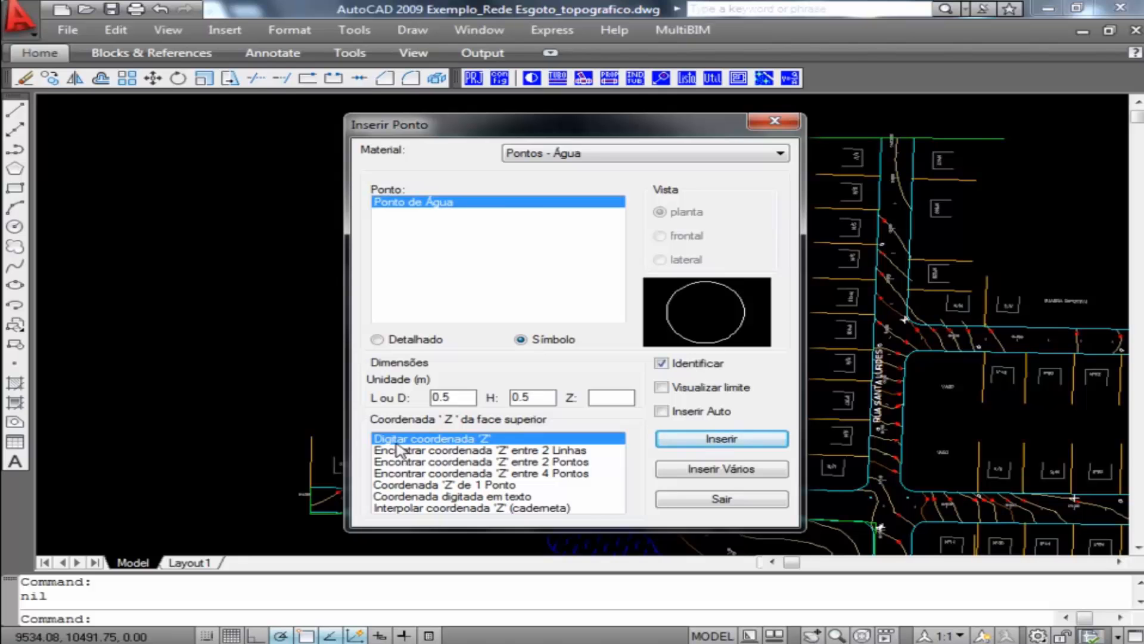
pyautogui.click(721, 441)
# - Place the water point between Rua São João and Rua Santa Helena with top Z 0 and depth 0, and label it N1
pyautogui.scroll(3, 562, 409)
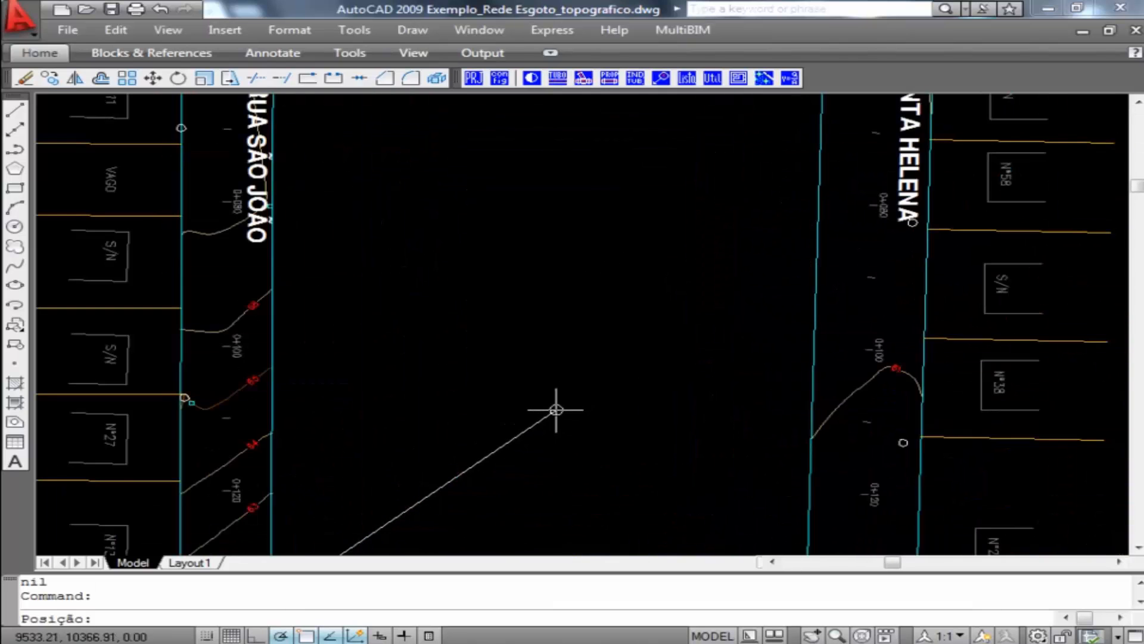
pyautogui.click(545, 419)
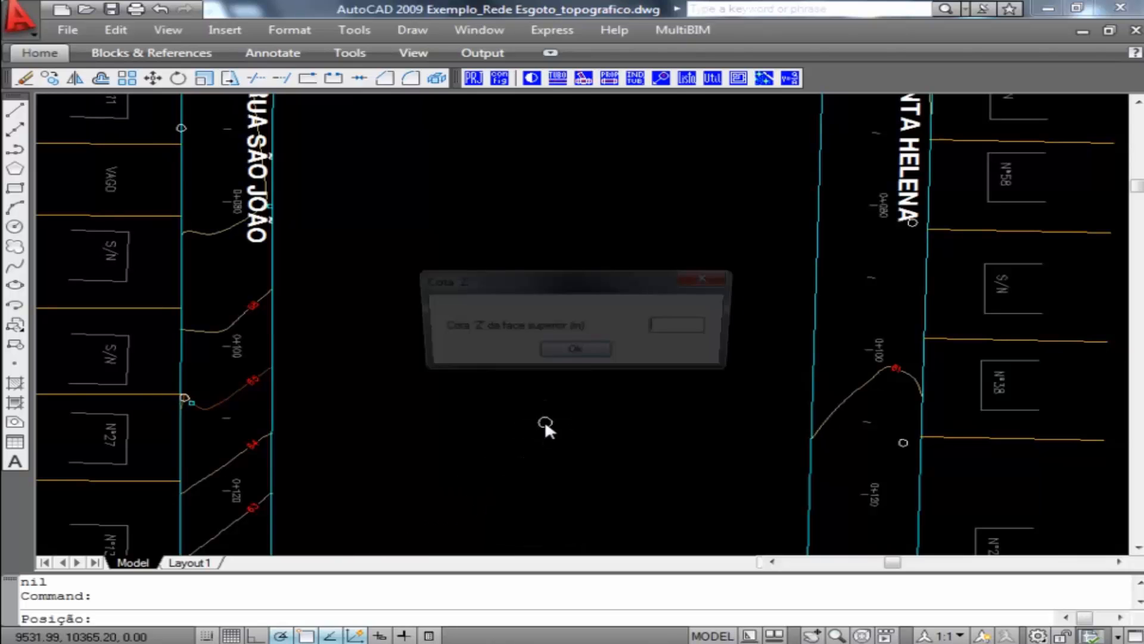
pyautogui.write('0')
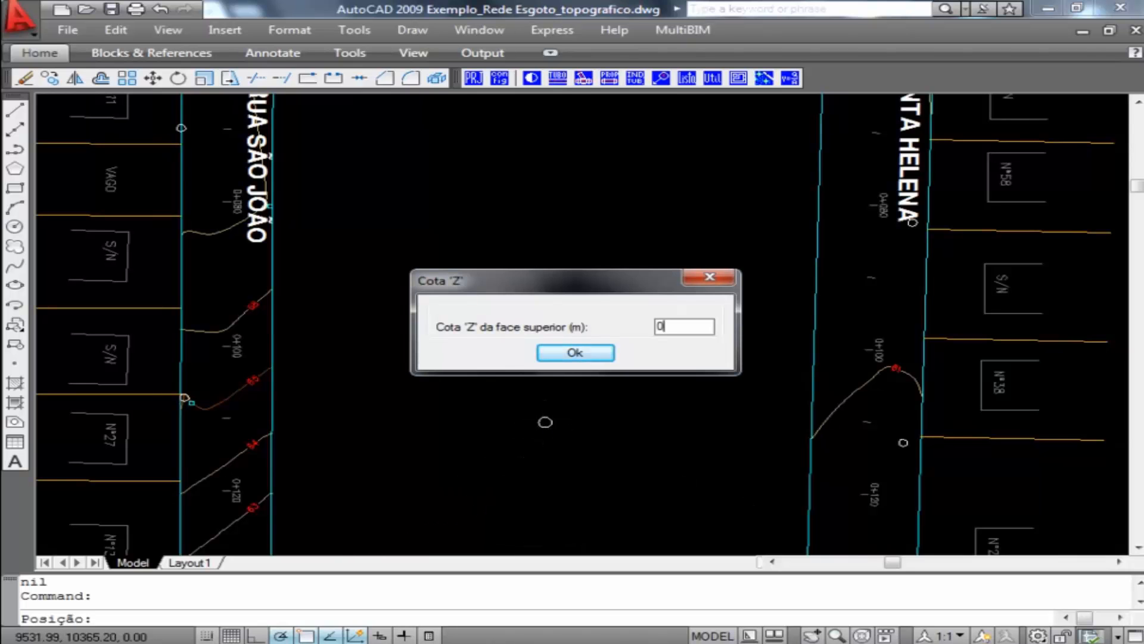
pyautogui.click(590, 353)
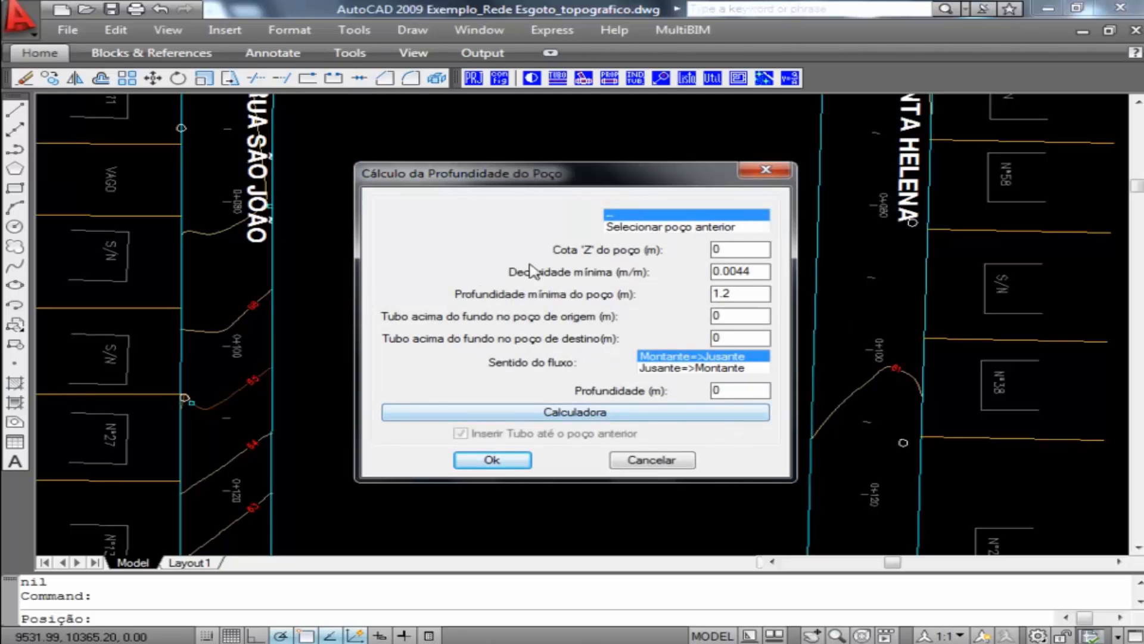
pyautogui.click(506, 461)
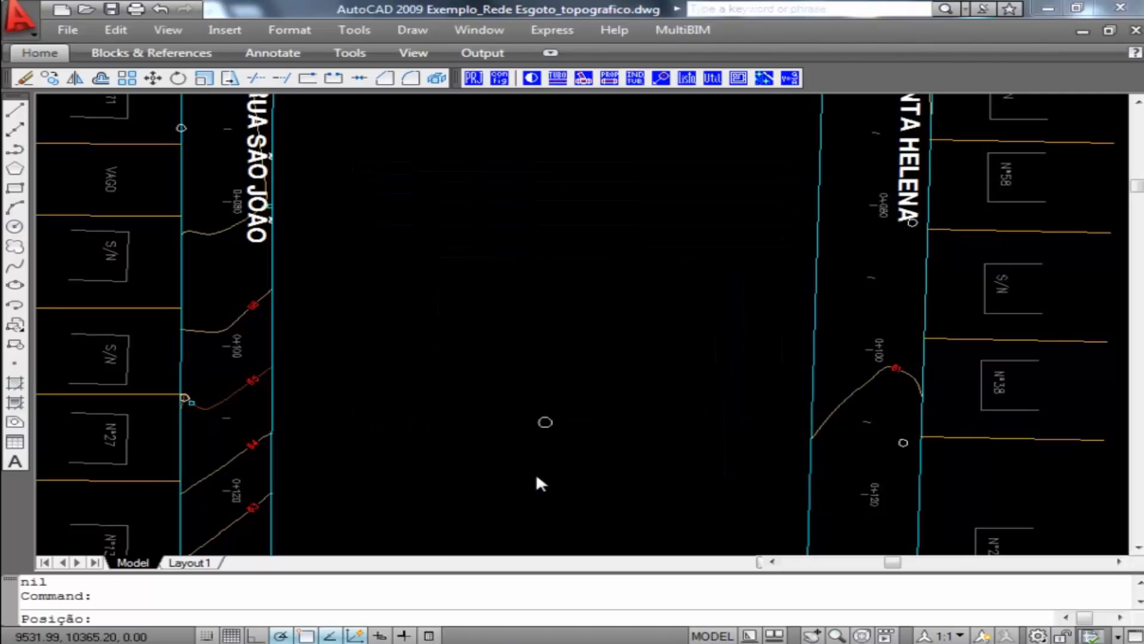
pyautogui.click(537, 478)
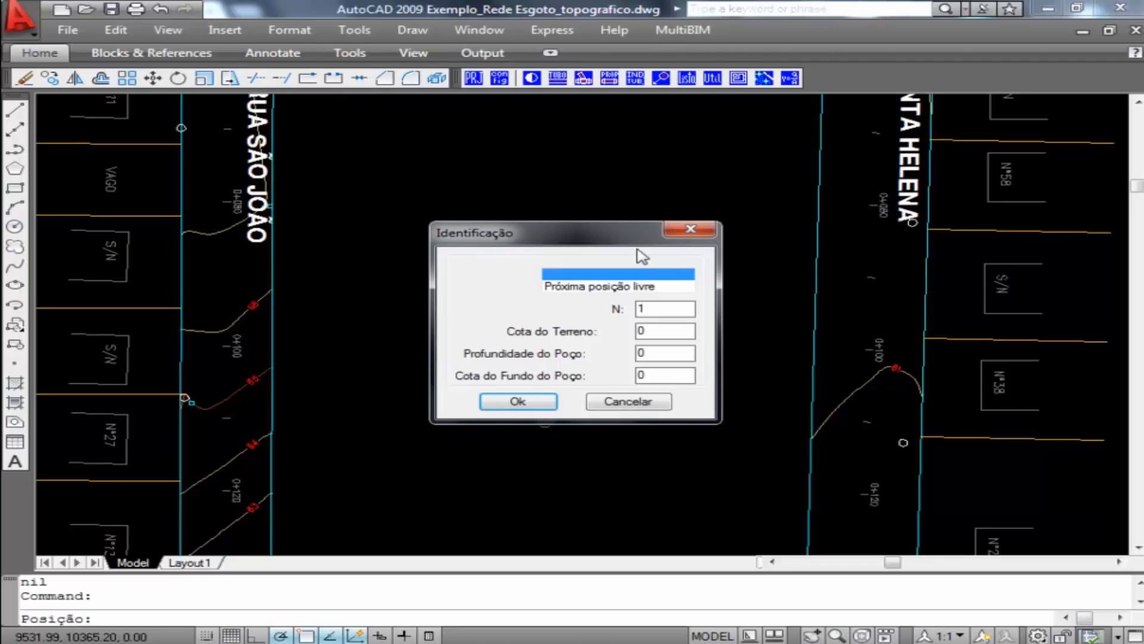
pyautogui.click(510, 403)
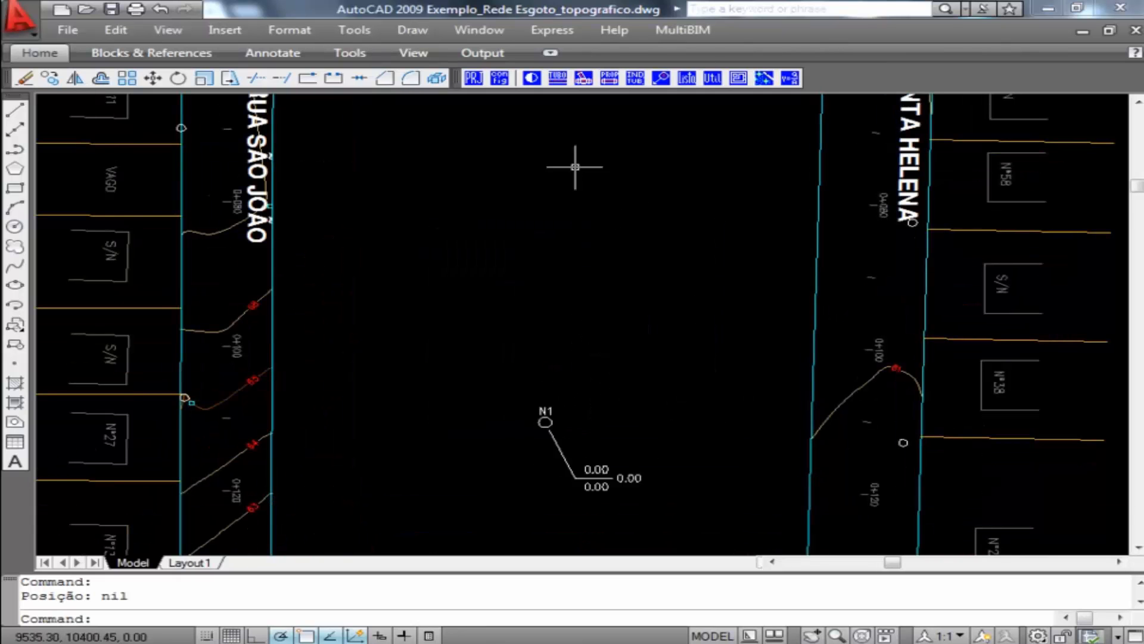
# - Insert a second water point north of N1 with top Z 0 and depth 1.2, enable the pipe to the previous point, and label it N2
pyautogui.click(533, 84)
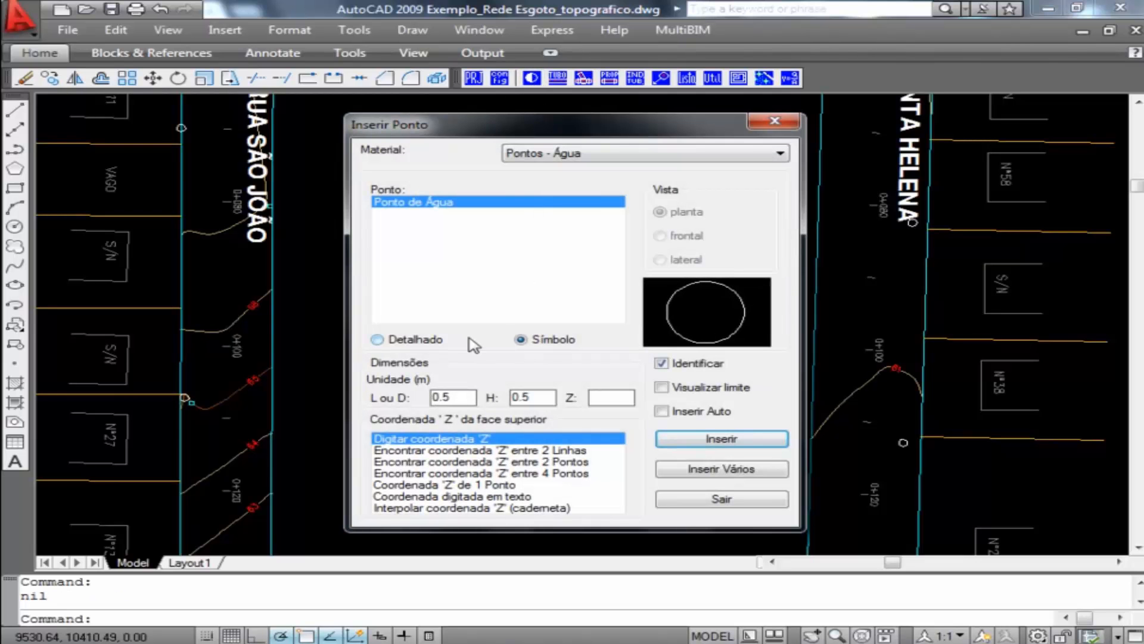
pyautogui.click(721, 439)
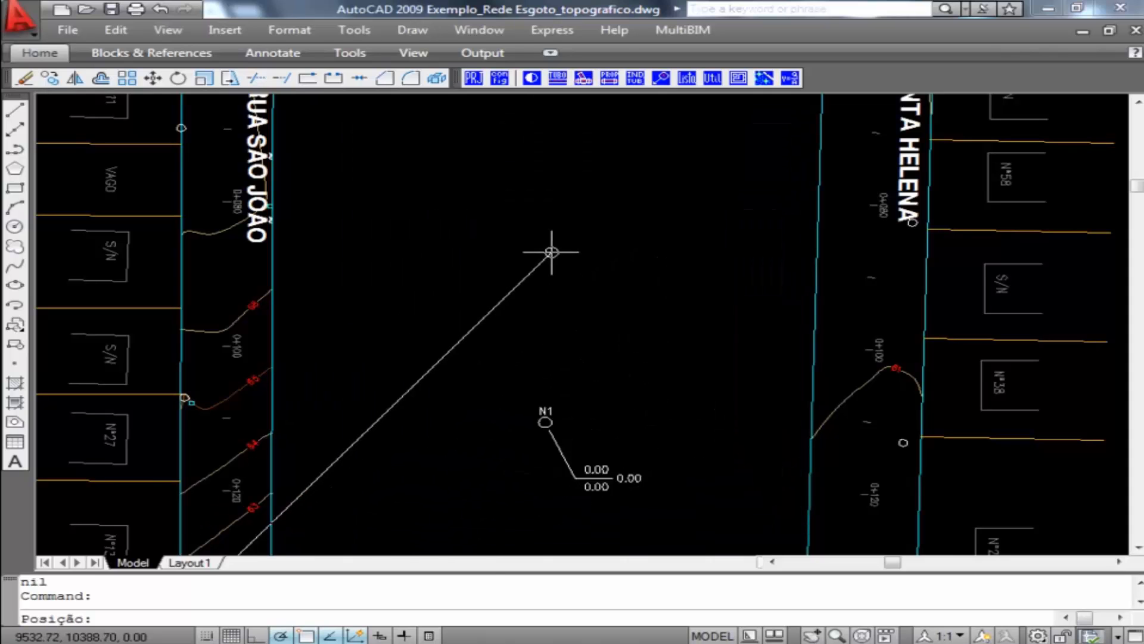
pyautogui.click(543, 257)
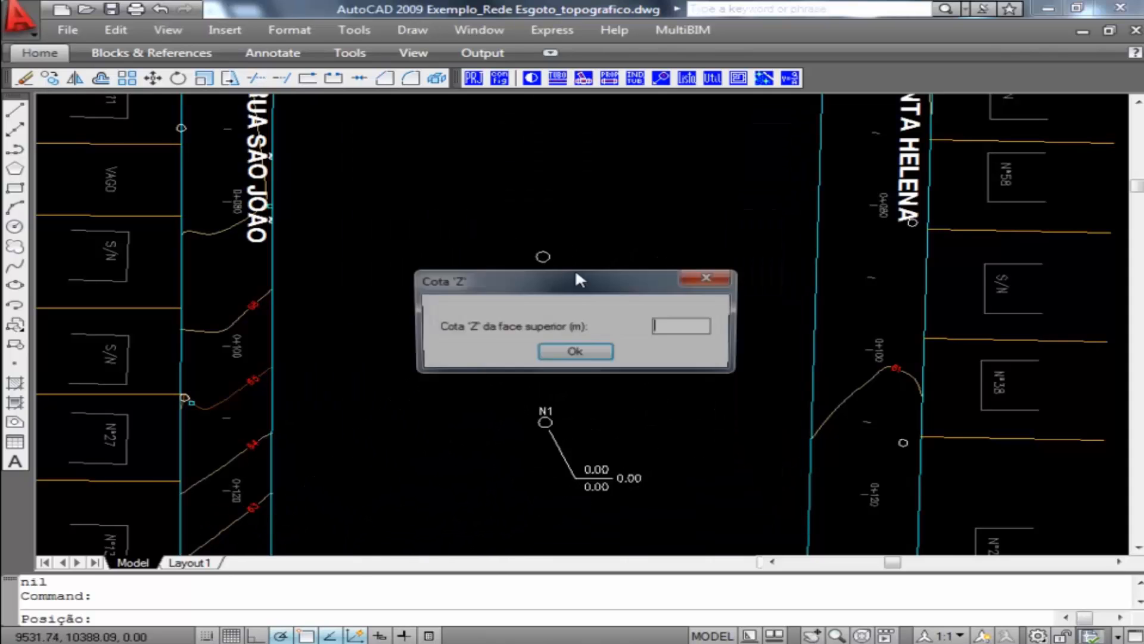
pyautogui.write('0')
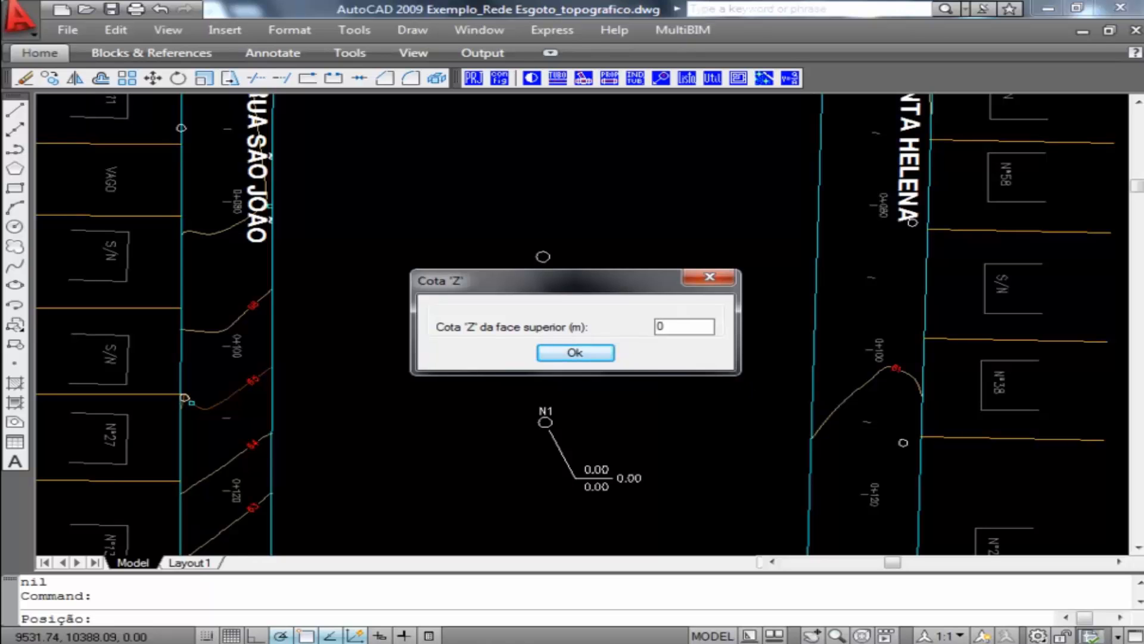
pyautogui.click(608, 352)
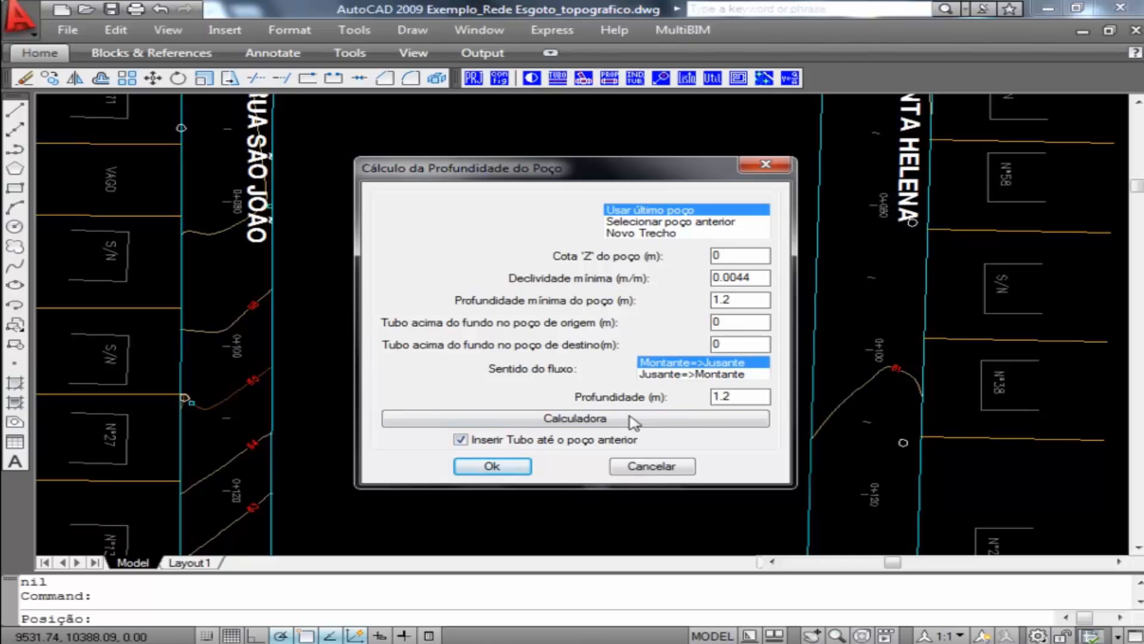
pyautogui.click(491, 465)
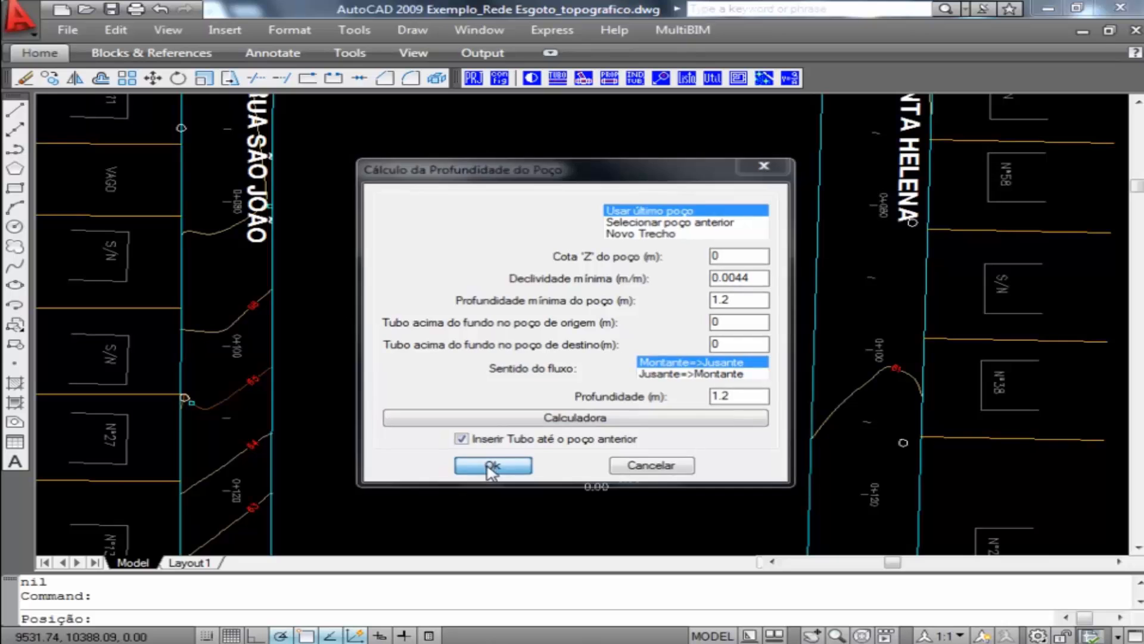
pyautogui.click(539, 402)
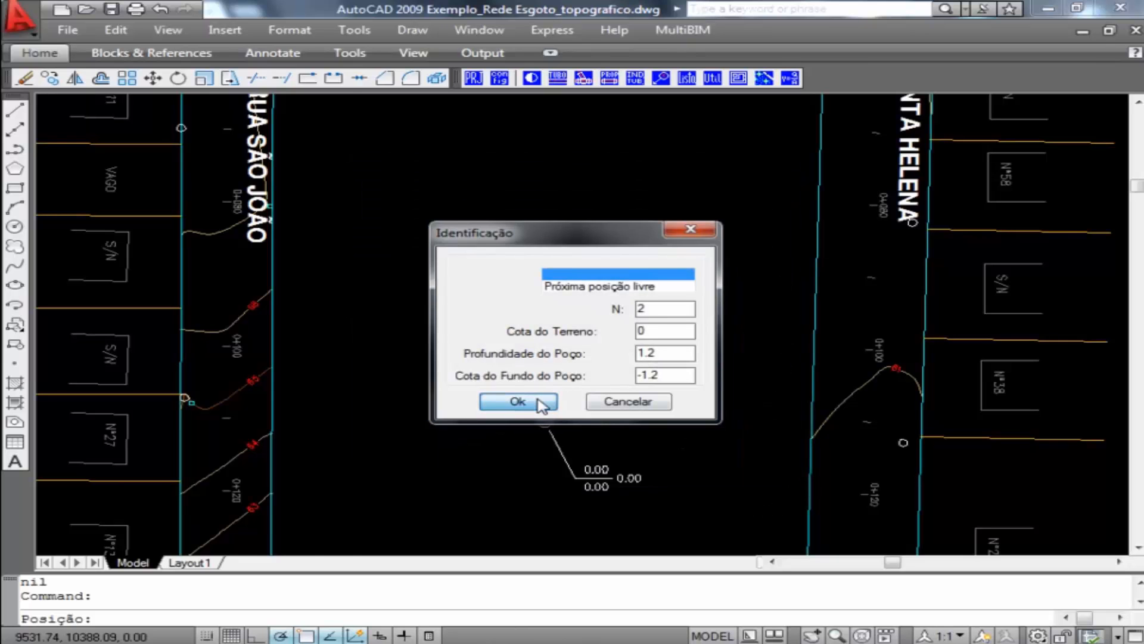
pyautogui.click(632, 269)
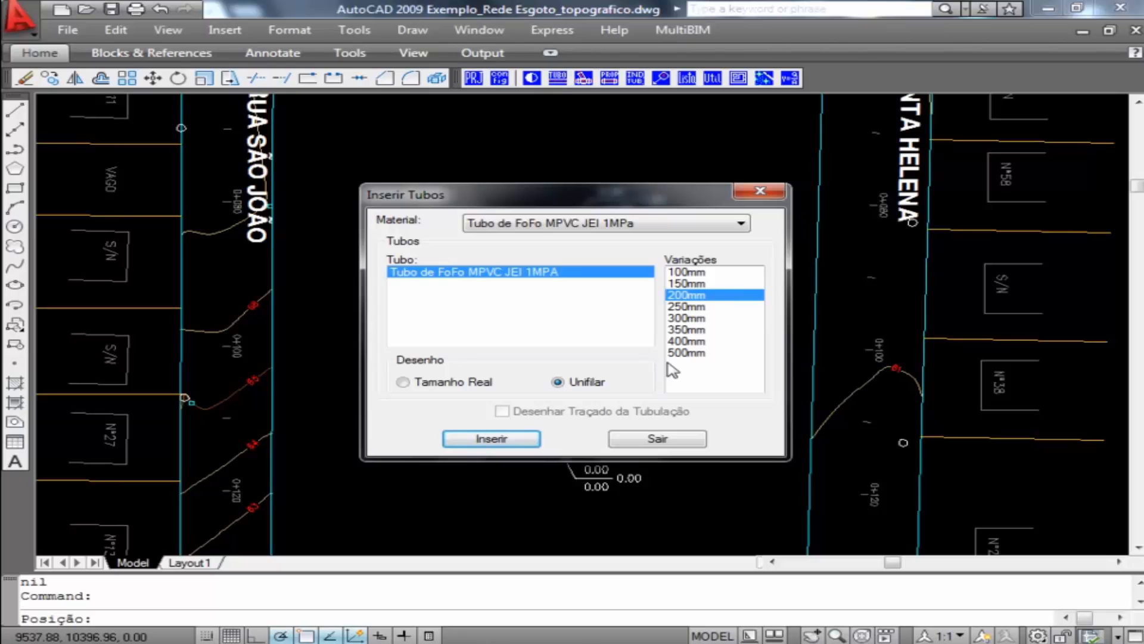
# - Connect N1 to N2 with a single-line 200 mm Tubo de FoFo MPVC JEI 1MPa, with bottom elevations 0.000 and -1.122 and its annotation
pyautogui.click(710, 229)
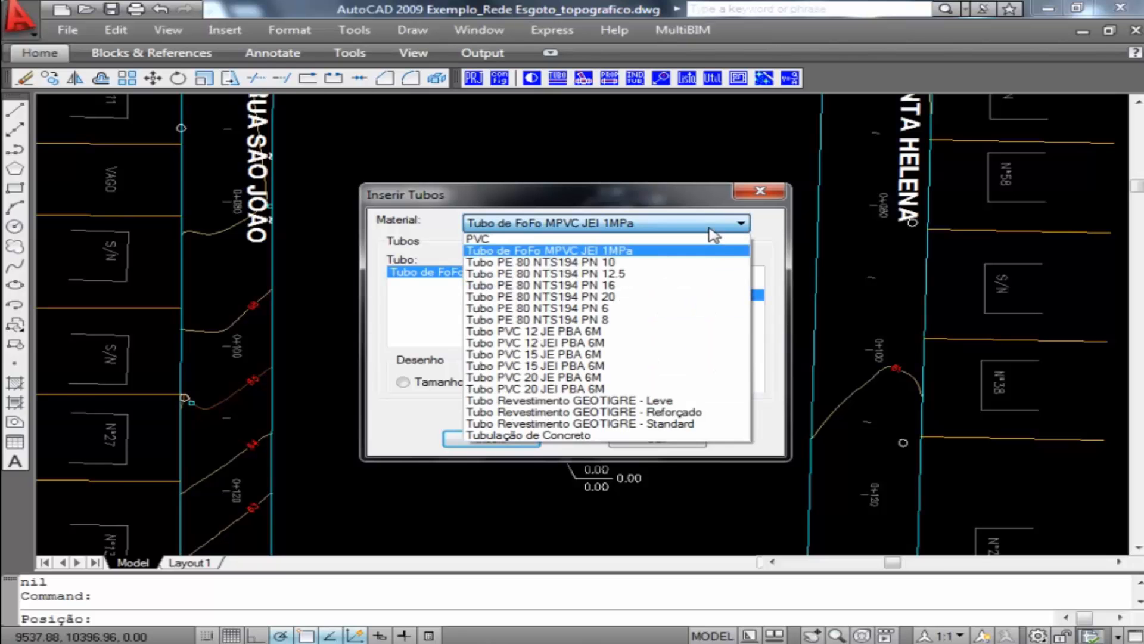
pyautogui.click(710, 229)
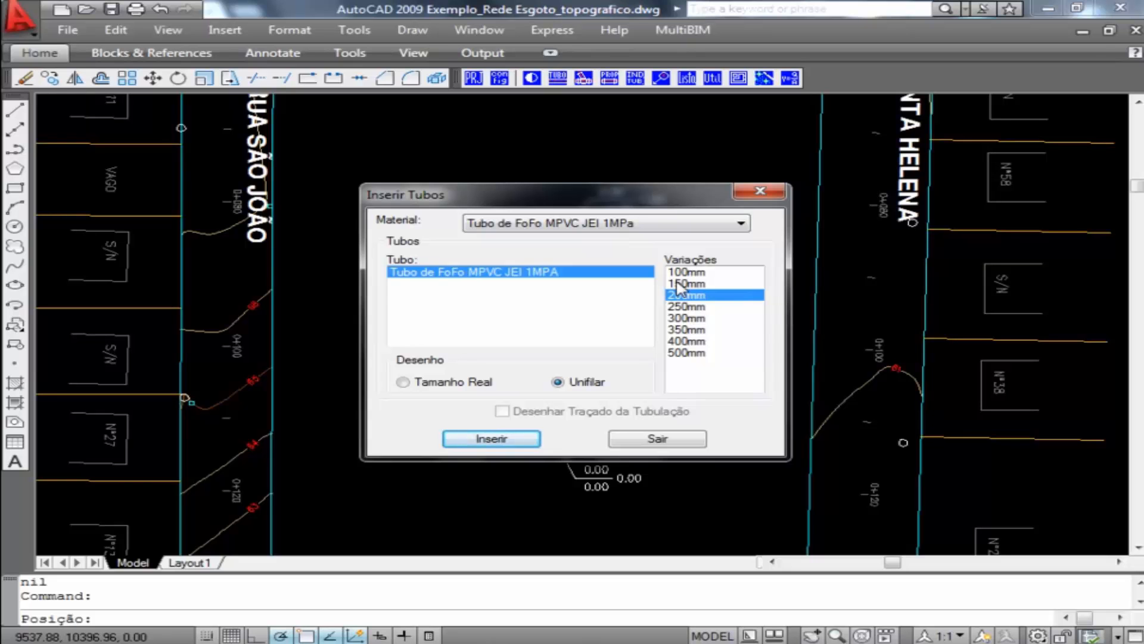
pyautogui.click(500, 439)
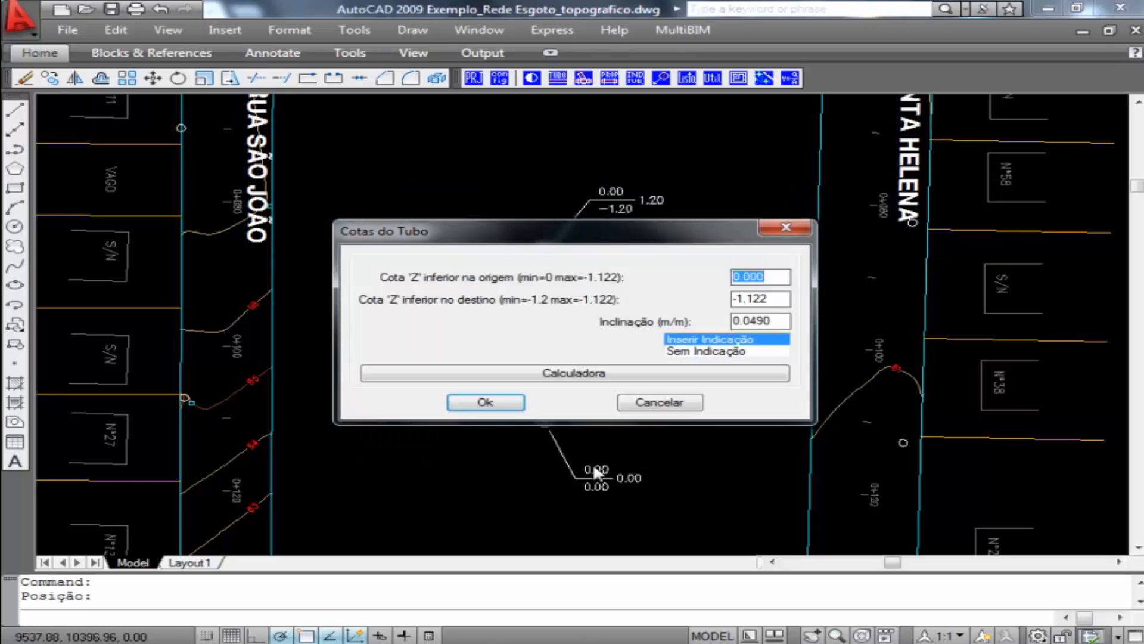
pyautogui.click(506, 401)
pyautogui.click(621, 362)
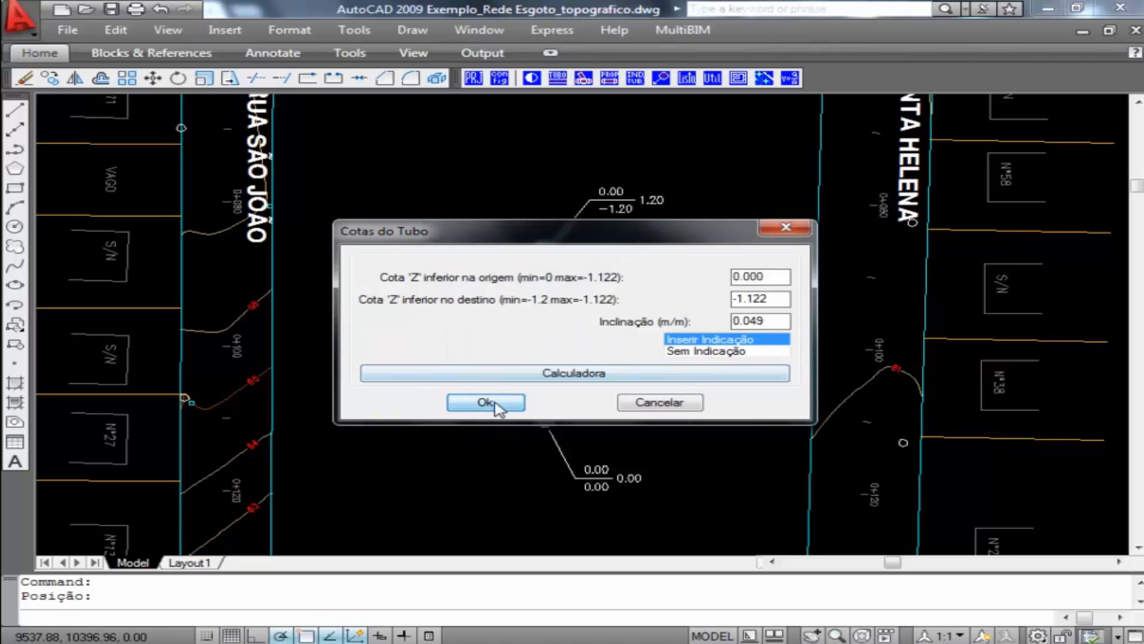
pyautogui.click(494, 402)
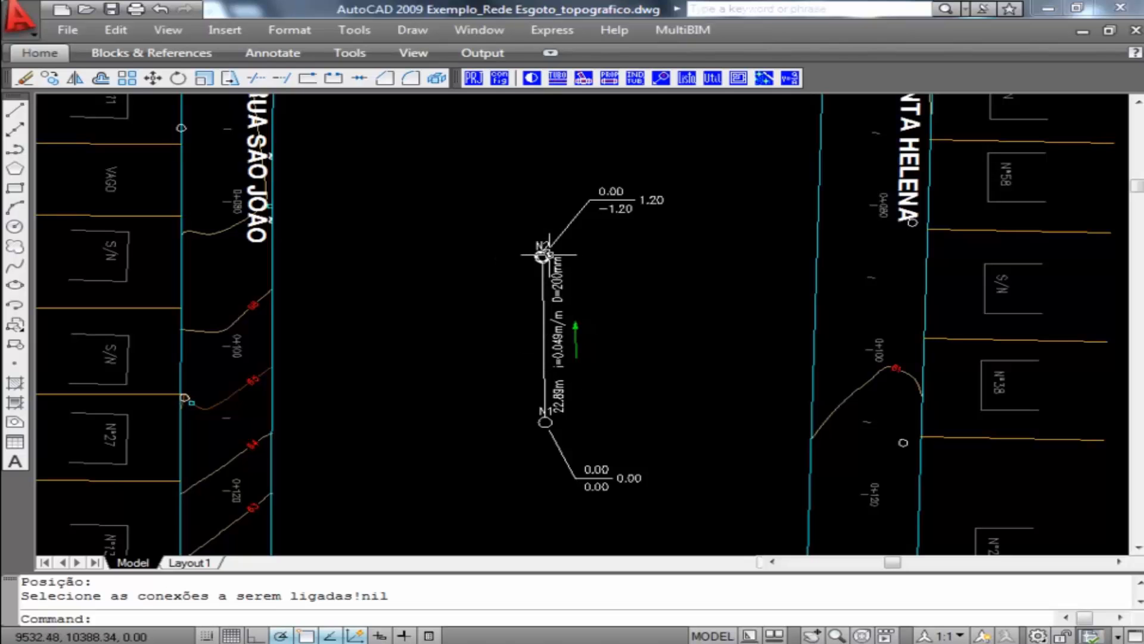
# - Insert water point N3 on Rua São João level with N2, using top Z 0 and depth 1.35, and connect it to N2 with the 200 mm pipe
pyautogui.moveTo(656, 275); pyautogui.dragTo(648, 295, button='middle')
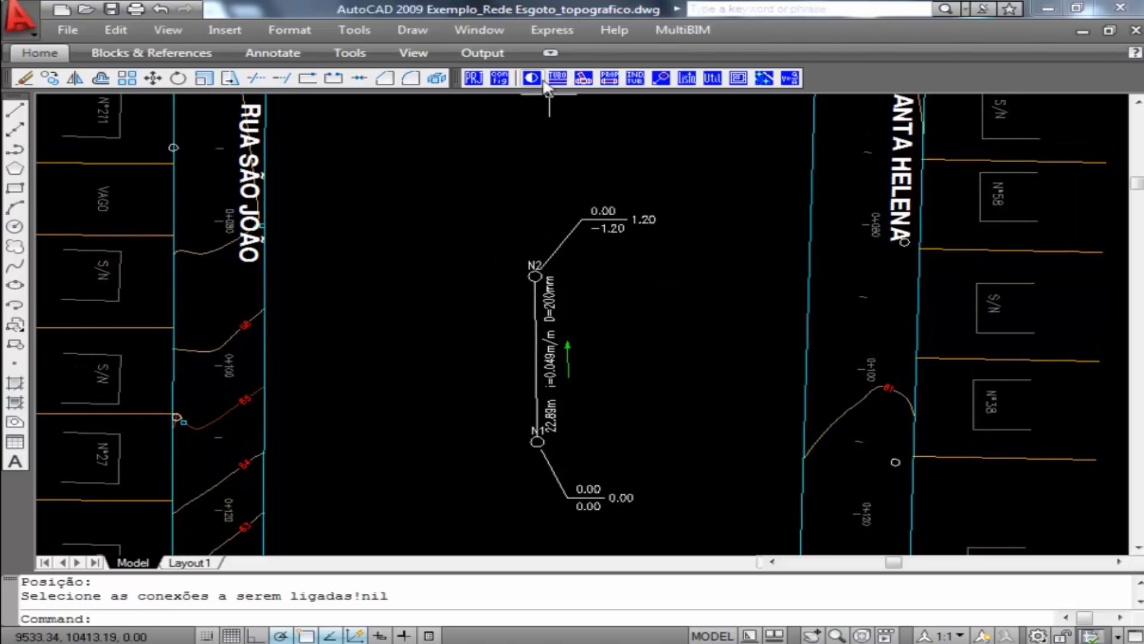
pyautogui.click(532, 78)
pyautogui.click(691, 439)
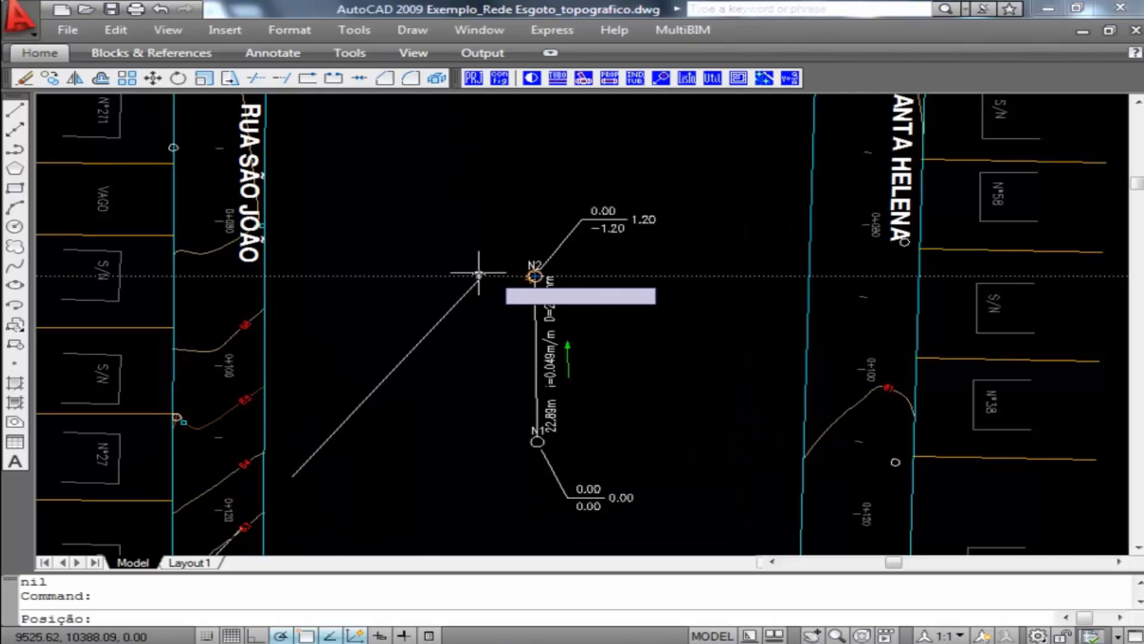
pyautogui.click(221, 276)
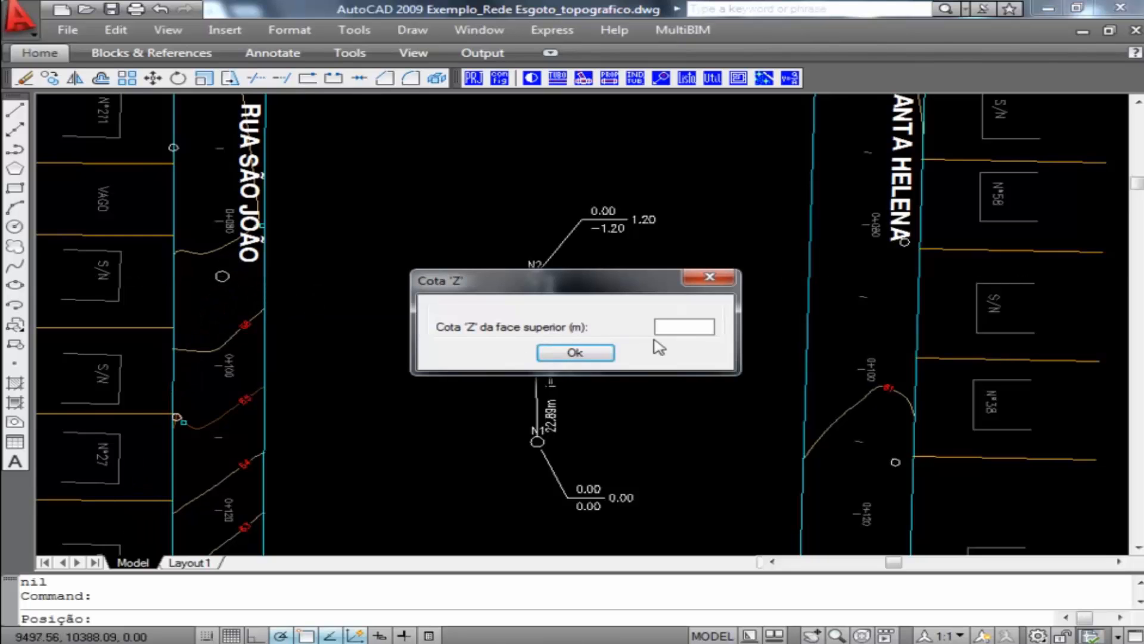
pyautogui.click(604, 351)
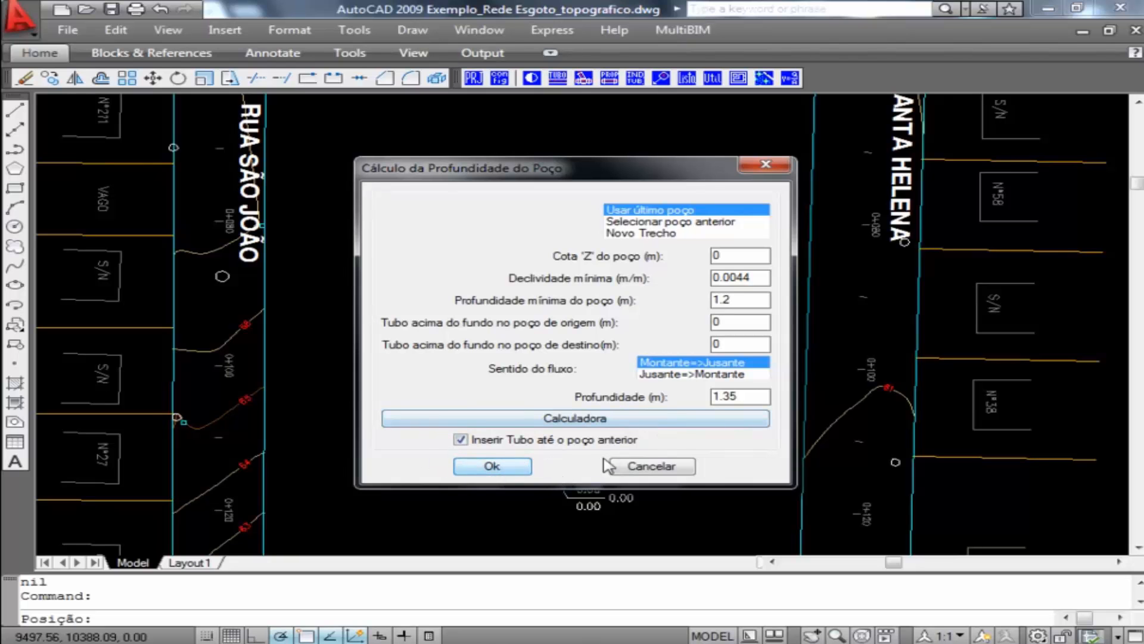
pyautogui.click(511, 468)
pyautogui.click(517, 406)
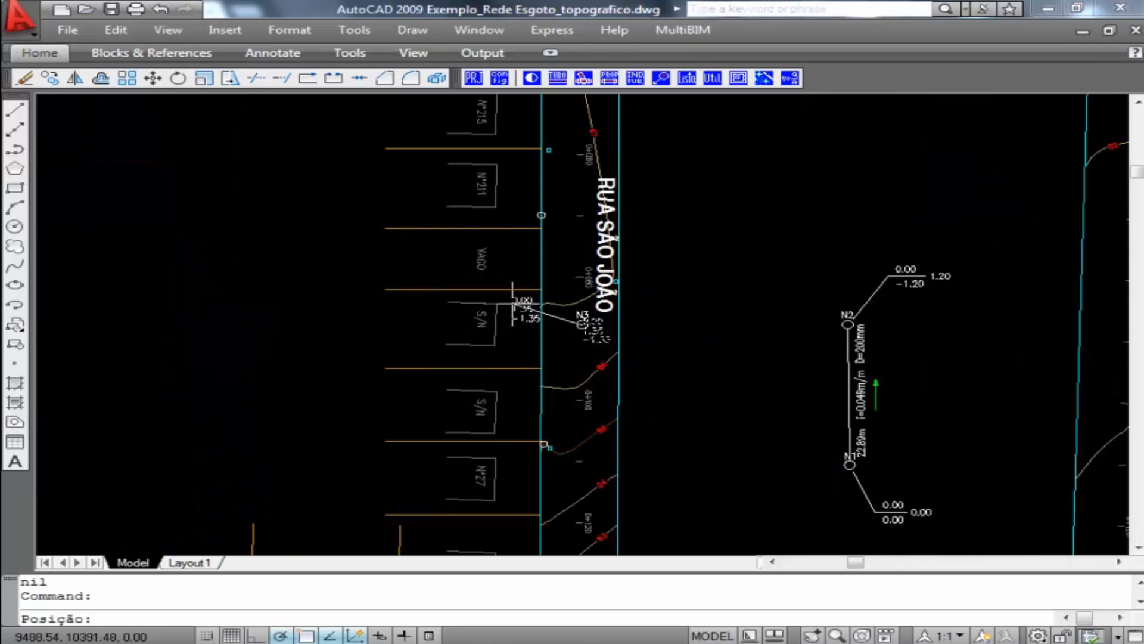
pyautogui.click(514, 301)
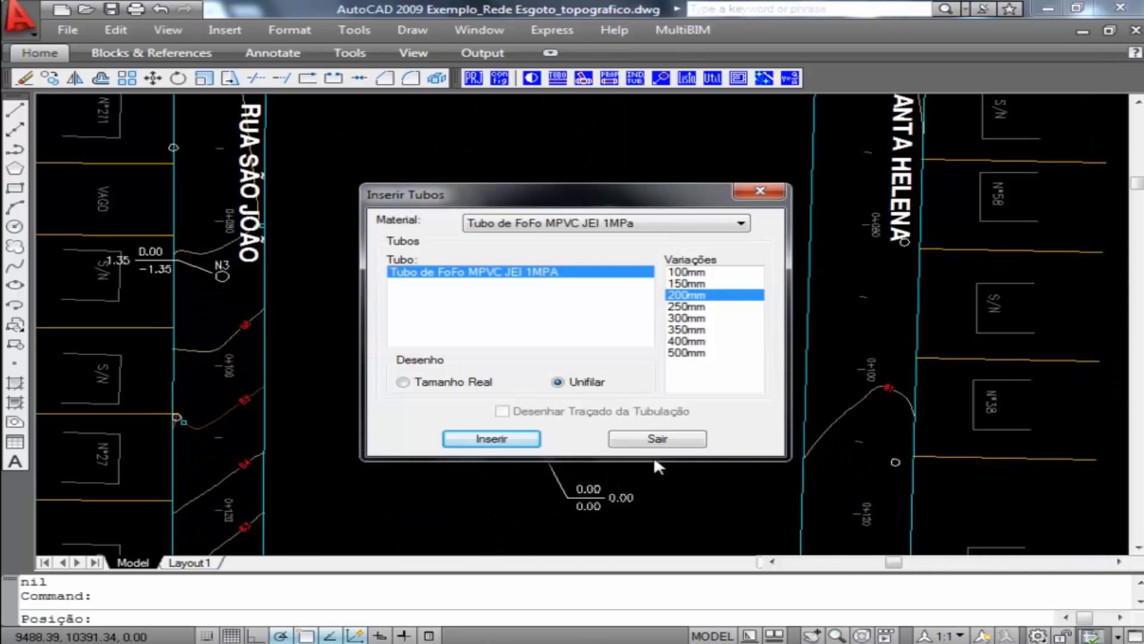
pyautogui.click(527, 444)
pyautogui.click(498, 407)
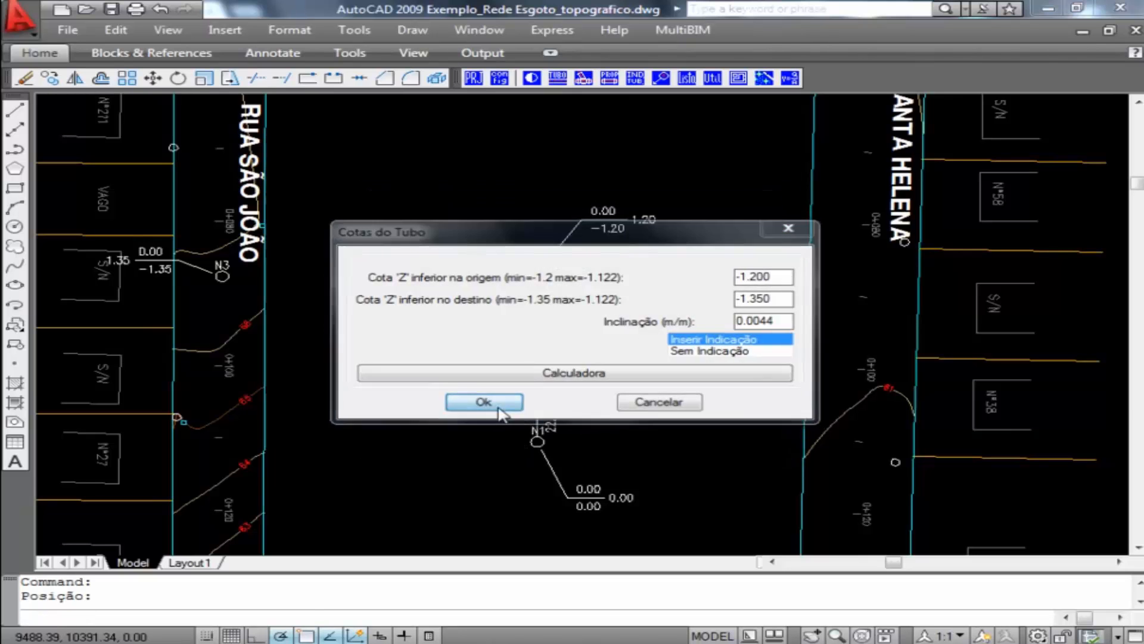
# - Place another water point on Rua Santa Helena level with N2, with its top face at Z 0
pyautogui.moveTo(482, 330)
pyautogui.mouseDown(button='middle')
pyautogui.moveTo(429, 332)
pyautogui.moveTo(383, 393)
pyautogui.mouseUp(button='middle')
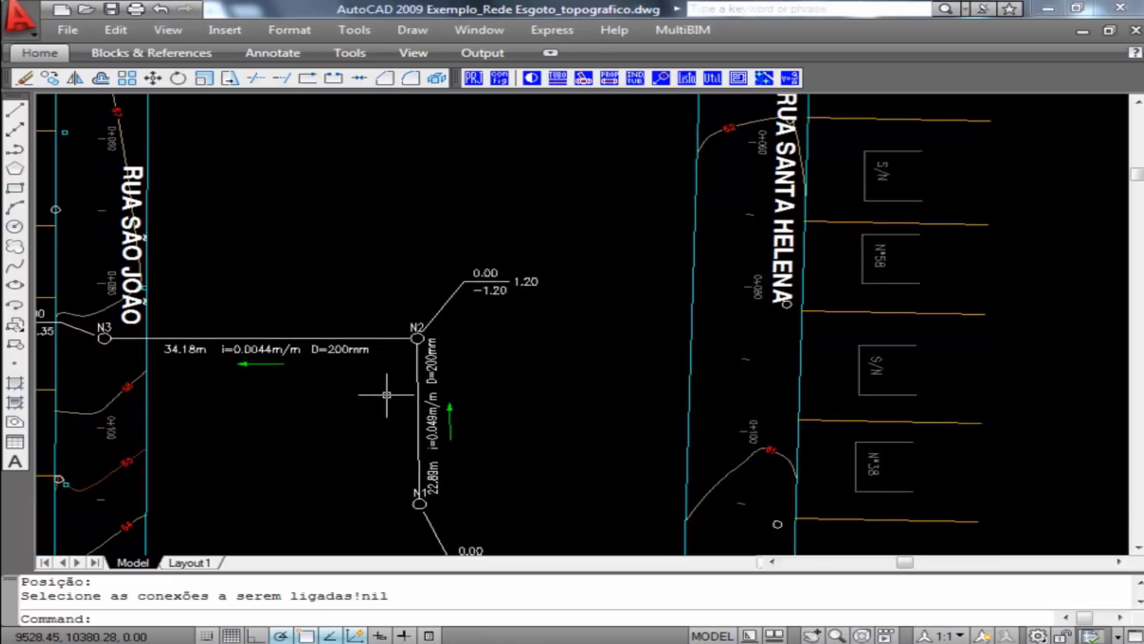
pyautogui.click(532, 78)
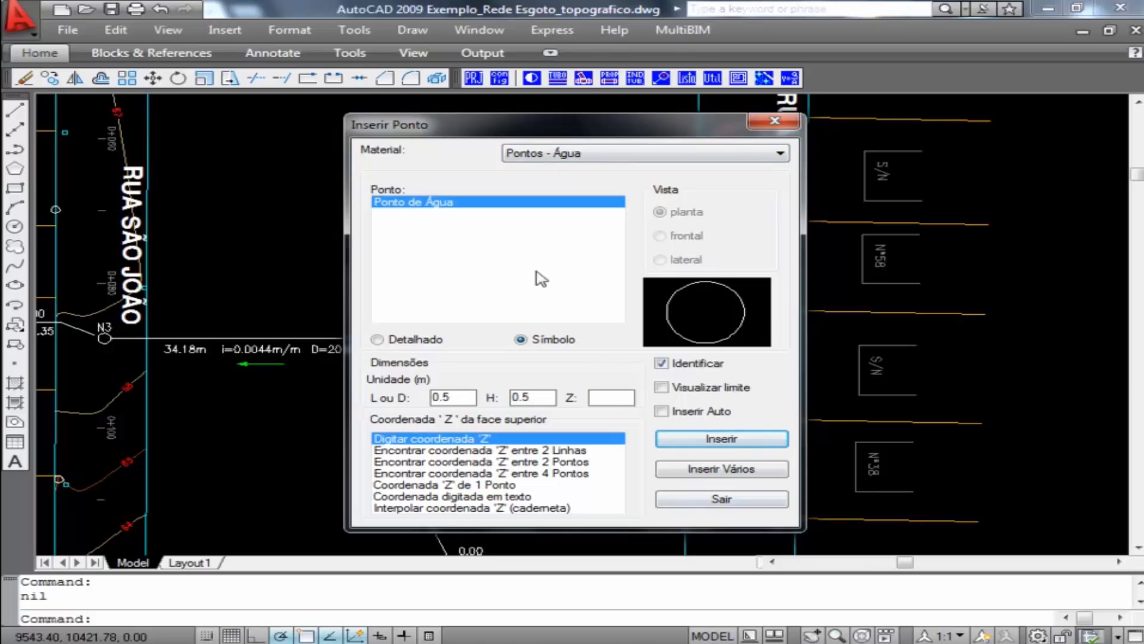
pyautogui.click(683, 441)
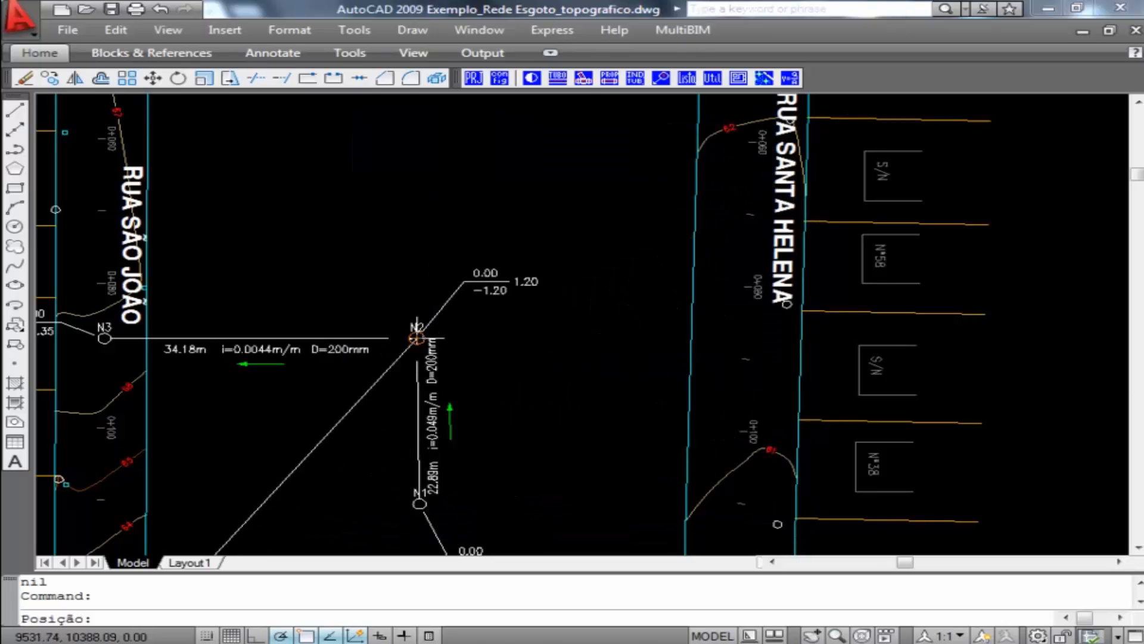
pyautogui.click(754, 337)
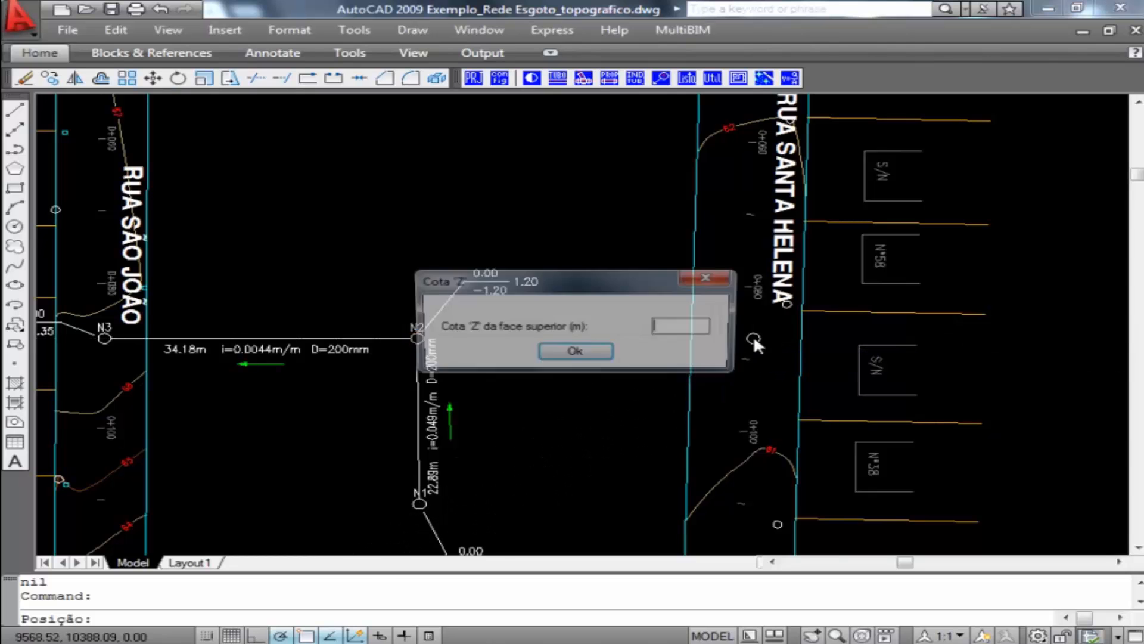
pyautogui.write('0')
pyautogui.click(609, 354)
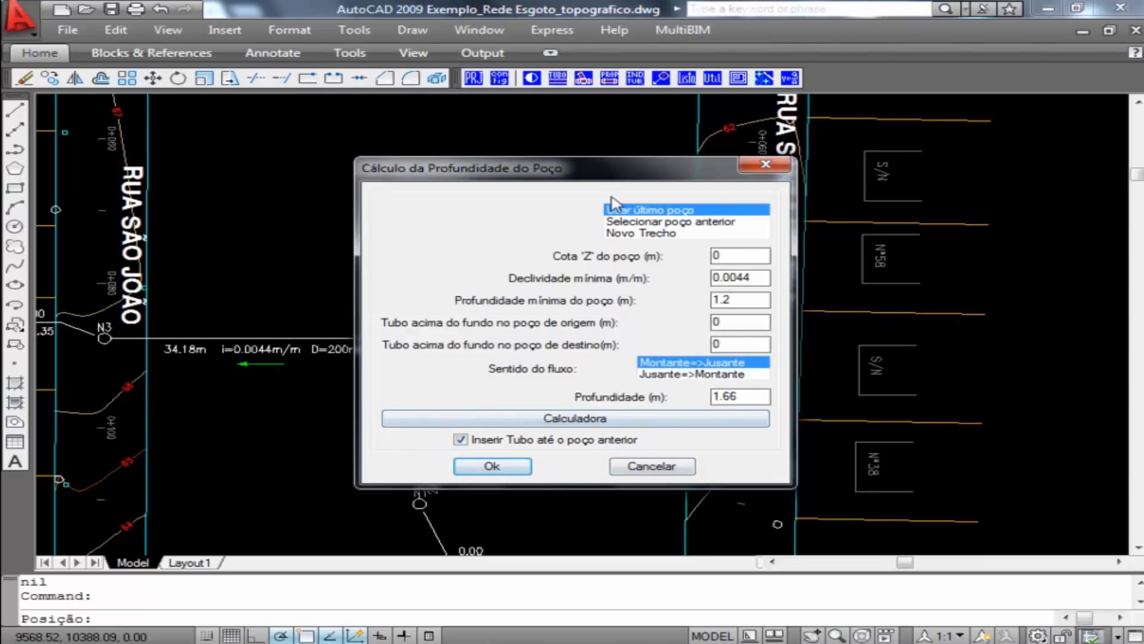
# - Set N2 as the previous point for the Rua Santa Helena point, label it N4 with depth 1.36, and connect both with the 200 mm pipe
pyautogui.moveTo(600, 177)
pyautogui.mouseDown()
pyautogui.moveTo(812, 179)
pyautogui.moveTo(819, 258)
pyautogui.moveTo(799, 381)
pyautogui.mouseUp()
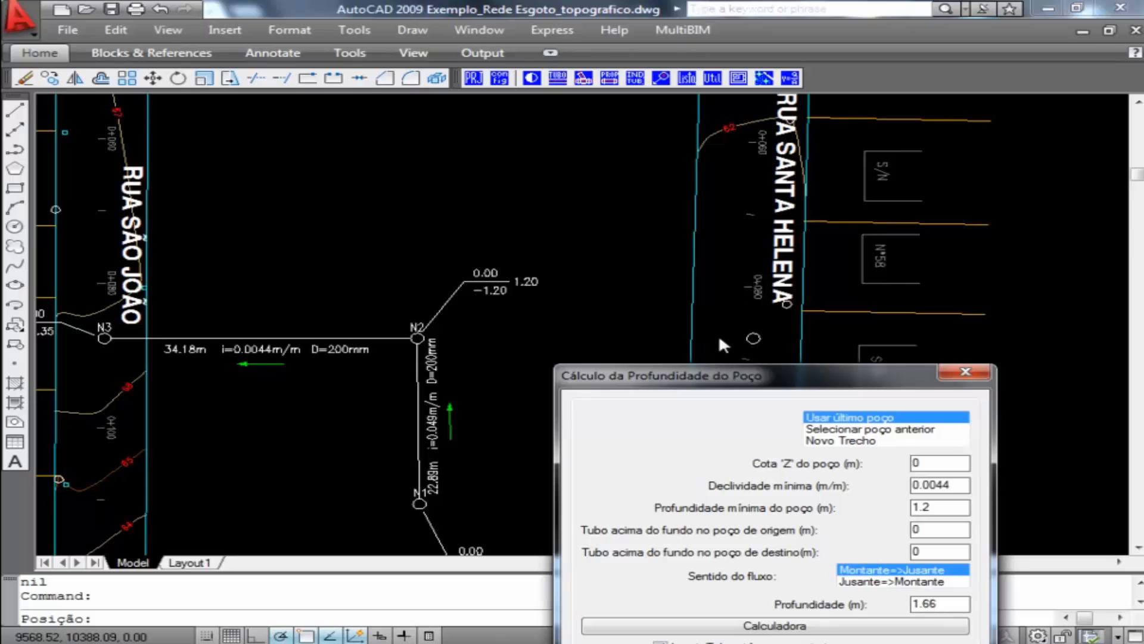
pyautogui.click(856, 430)
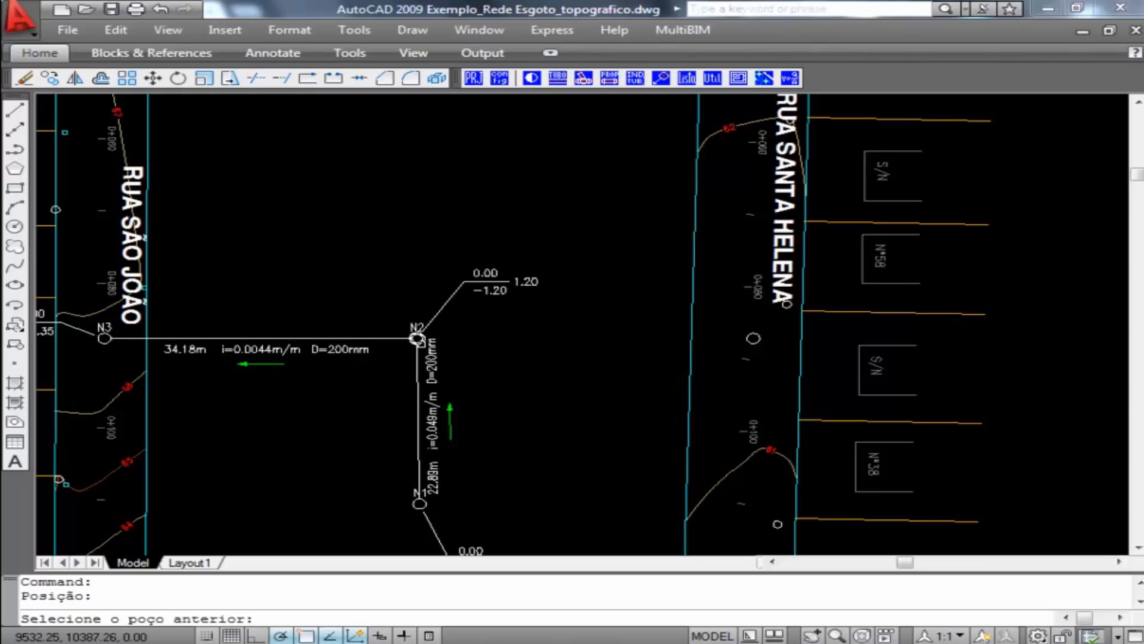
pyautogui.click(422, 346)
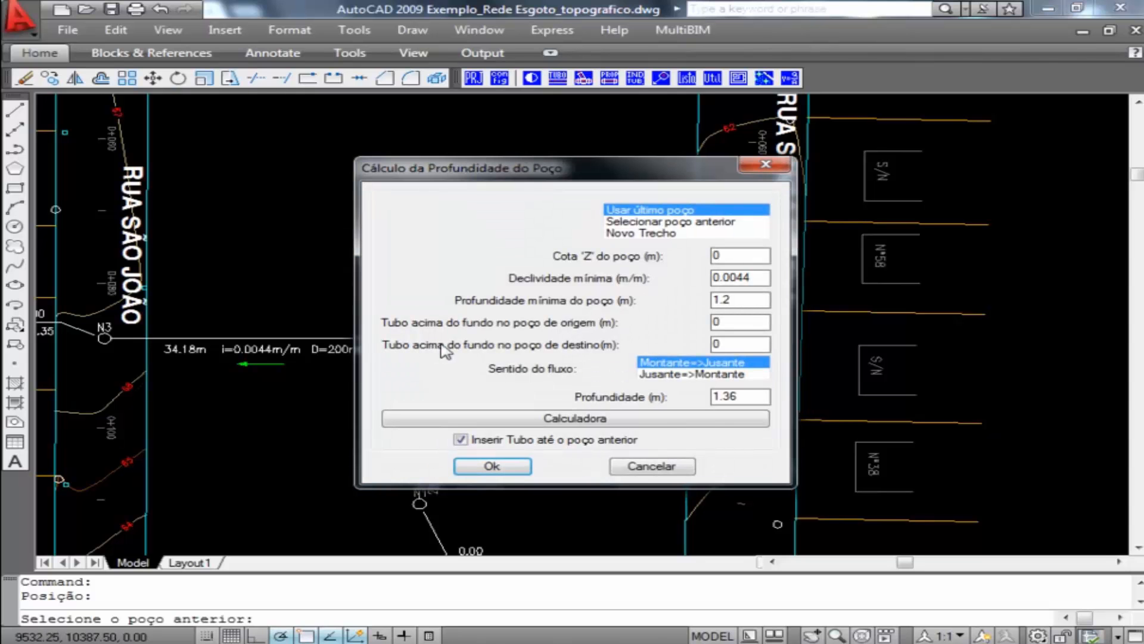
pyautogui.click(491, 467)
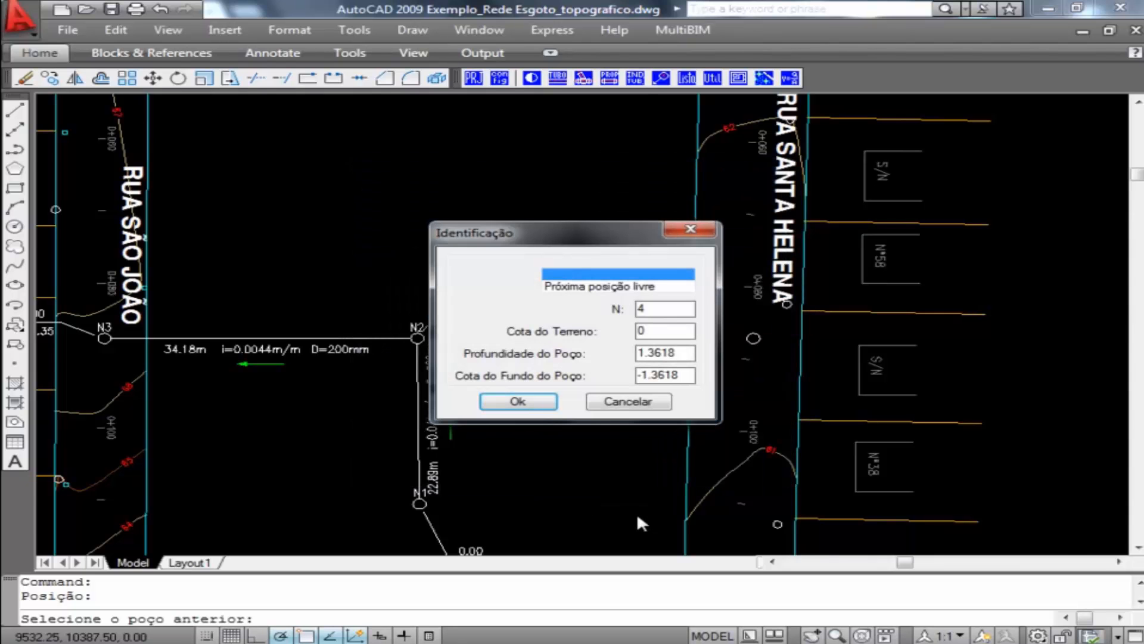
pyautogui.click(517, 401)
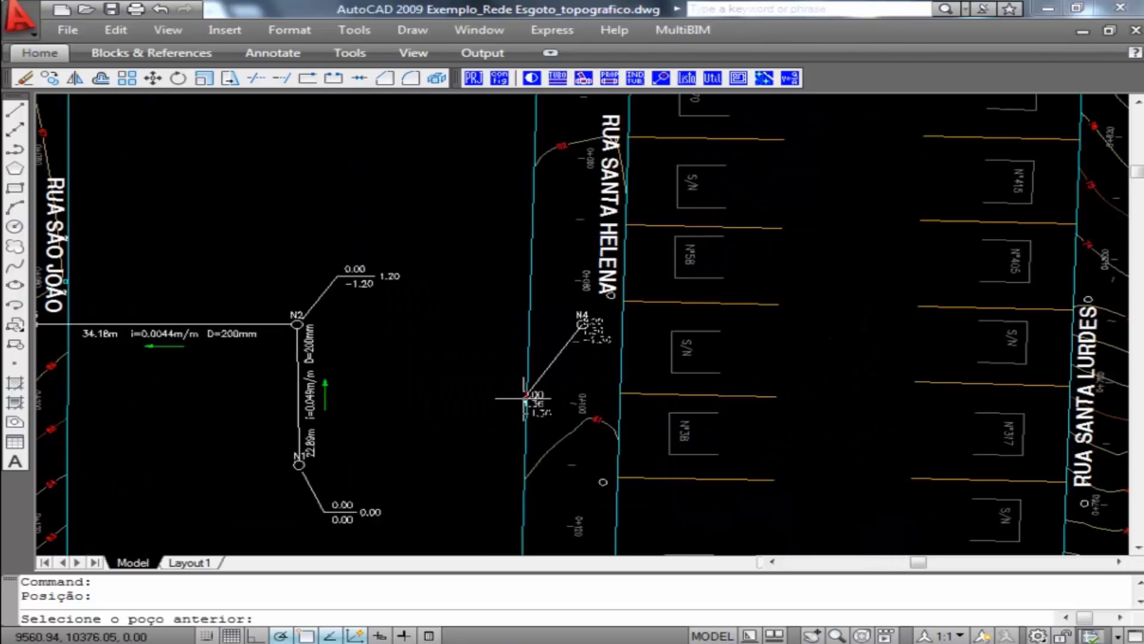
pyautogui.click(638, 282)
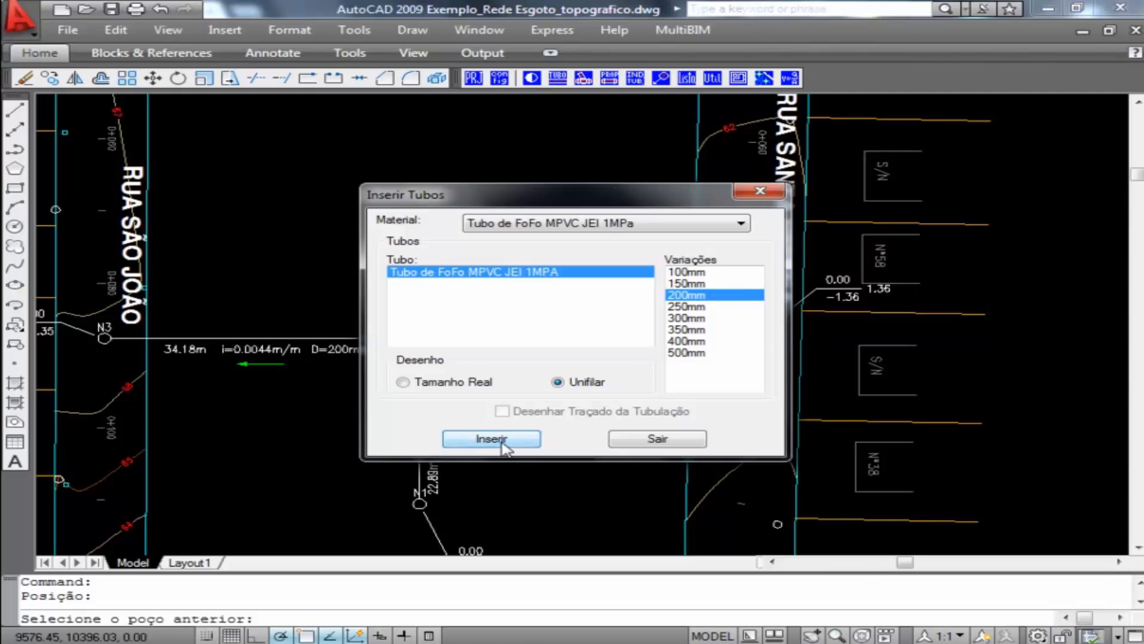
pyautogui.click(491, 439)
pyautogui.click(500, 403)
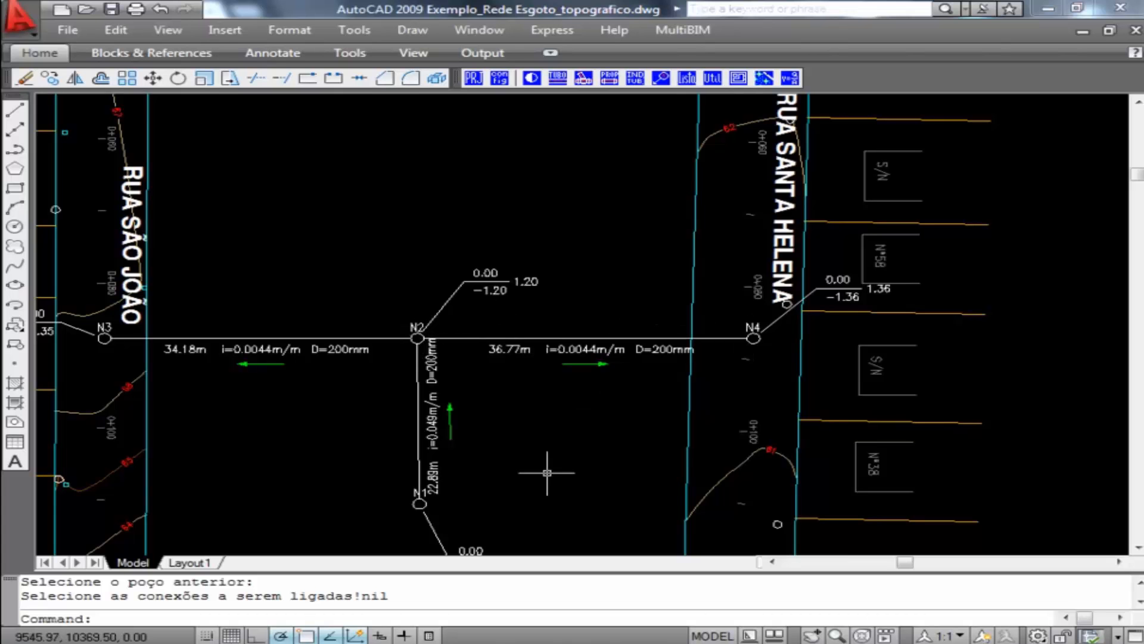
# - Place a water point about 31 m directly above N2 in the drawing, with its top face at Z 0
pyautogui.moveTo(472, 370)
pyautogui.mouseDown(button='middle')
pyautogui.moveTo(592, 501)
pyautogui.moveTo(590, 515)
pyautogui.mouseUp(button='middle')
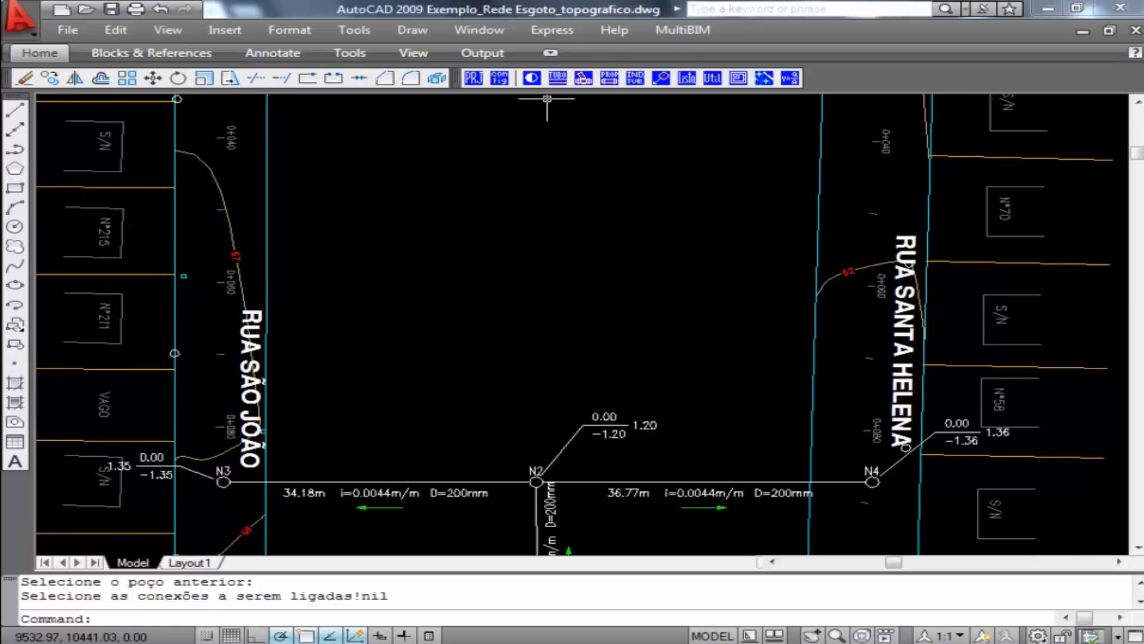
pyautogui.click(532, 78)
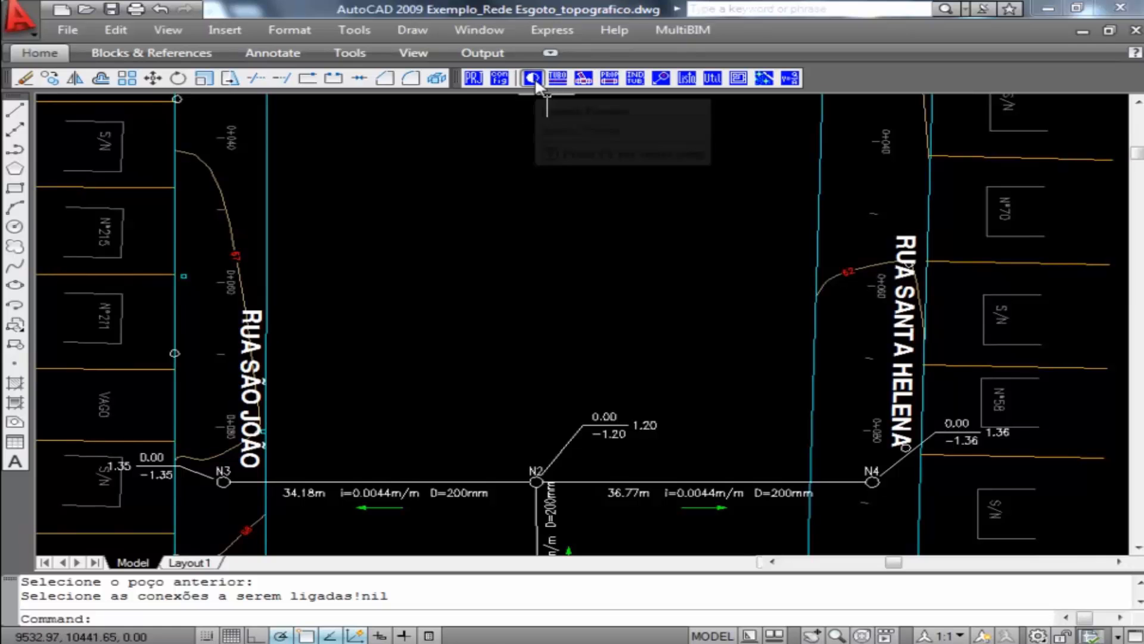
pyautogui.click(691, 444)
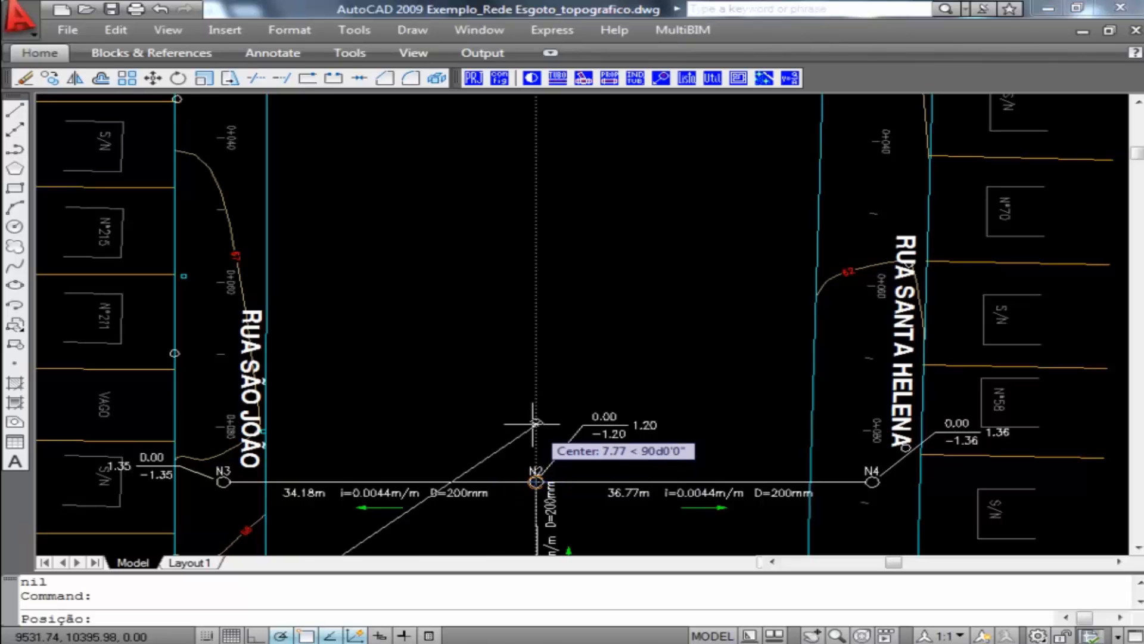
pyautogui.click(535, 264)
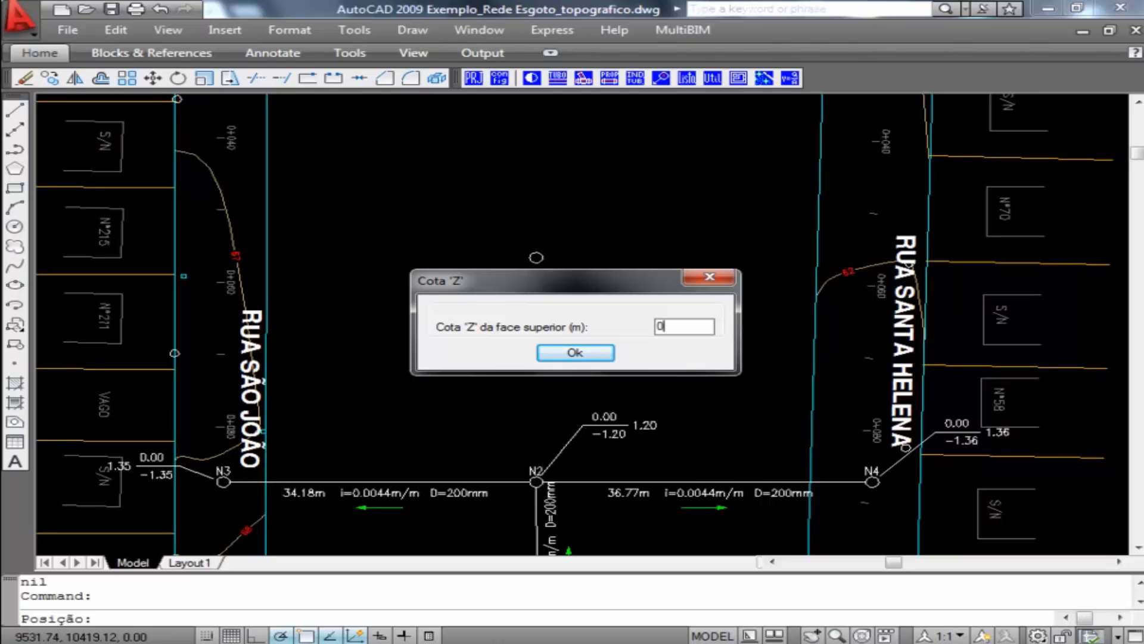
pyautogui.click(575, 354)
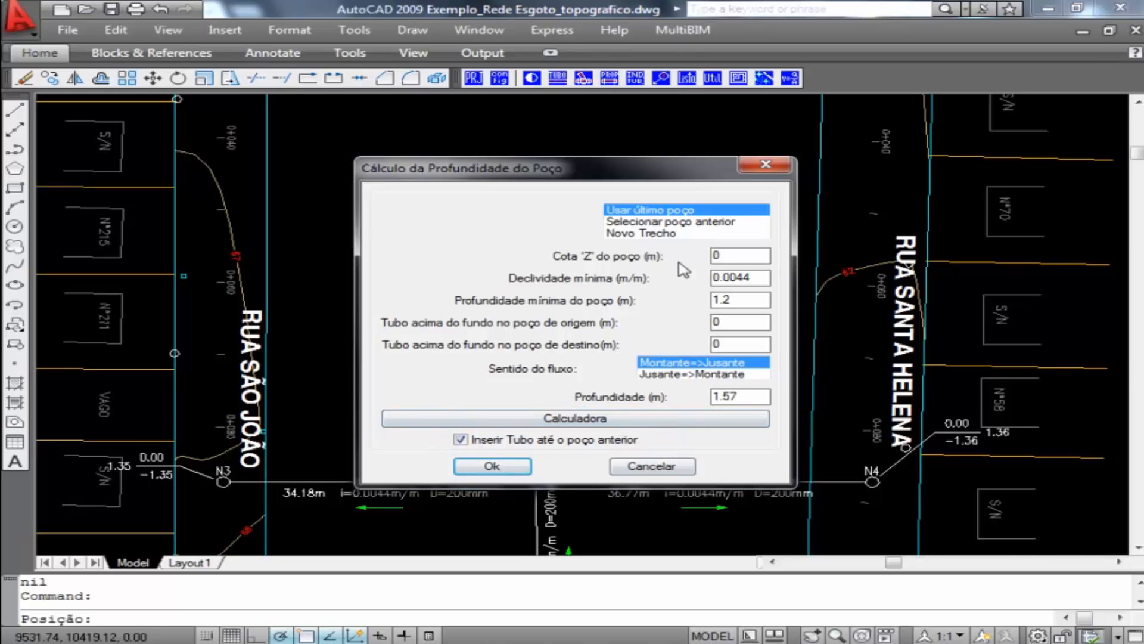
# - Set N2 as the new point's previous point, label it N5 with depth 1.34, and connect both with the annotated 200 mm pipe
pyautogui.click(654, 225)
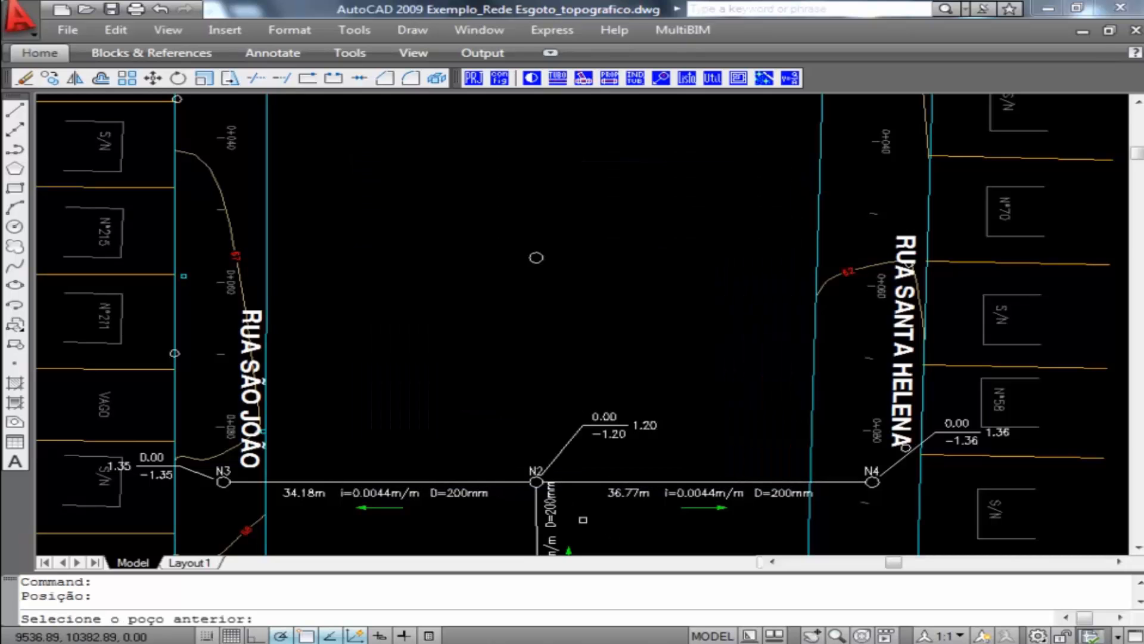
pyautogui.click(535, 481)
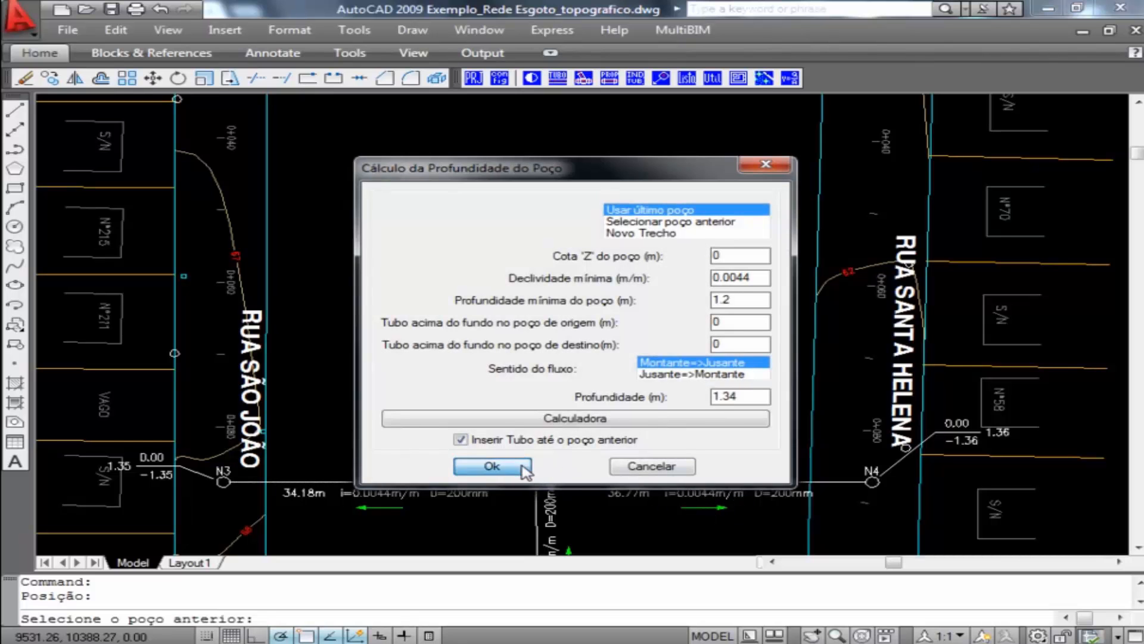
pyautogui.click(462, 467)
pyautogui.click(526, 401)
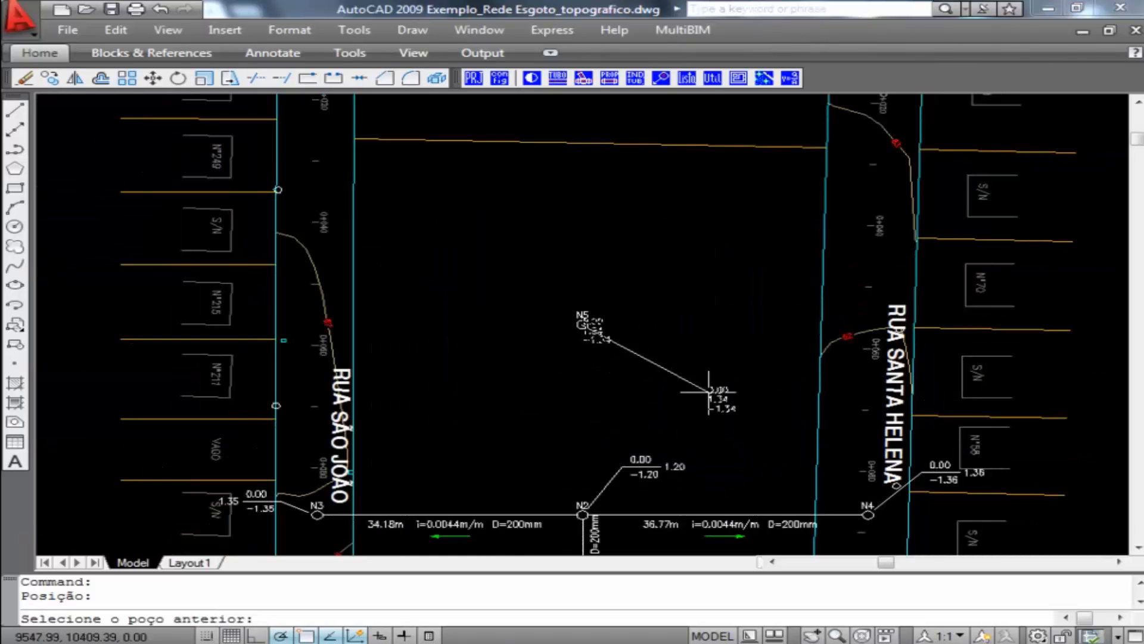
pyautogui.click(586, 322)
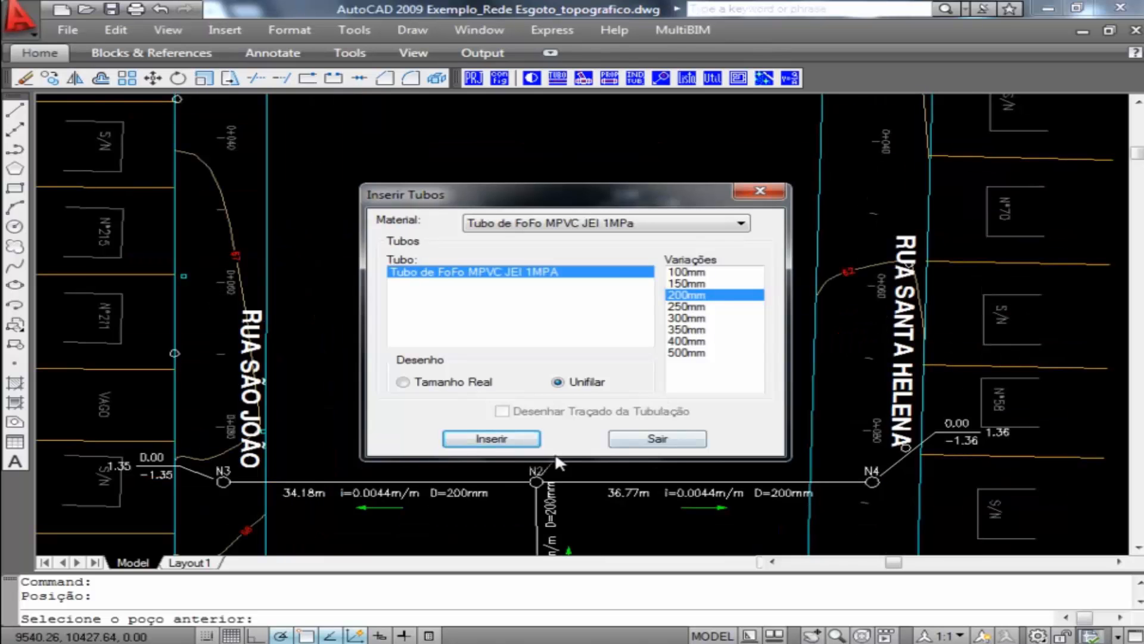
pyautogui.click(518, 439)
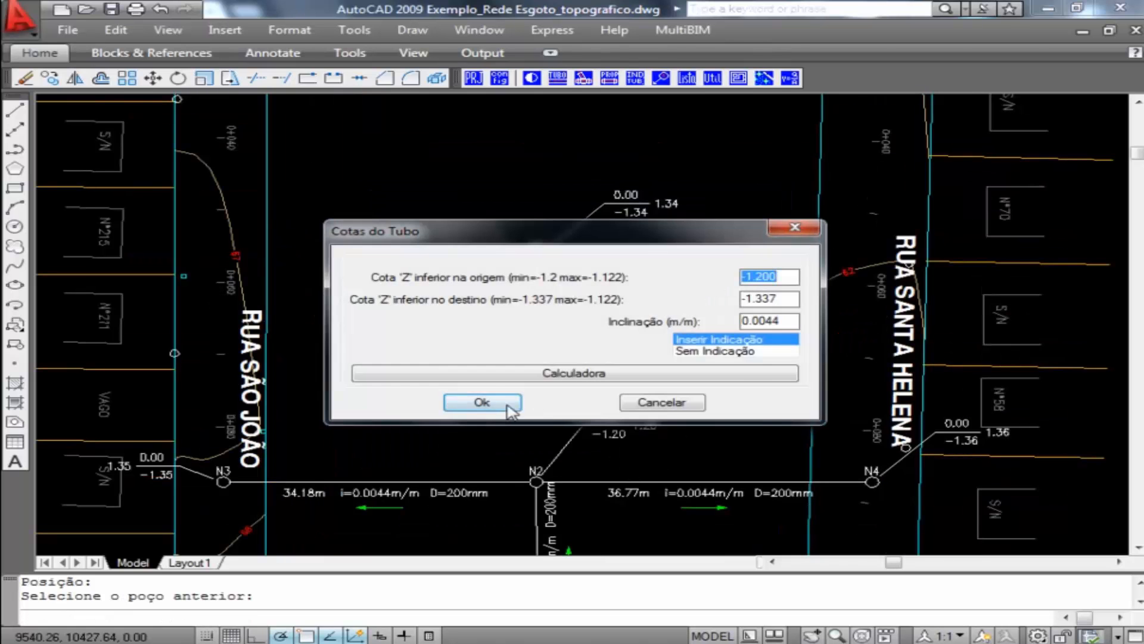
pyautogui.click(508, 405)
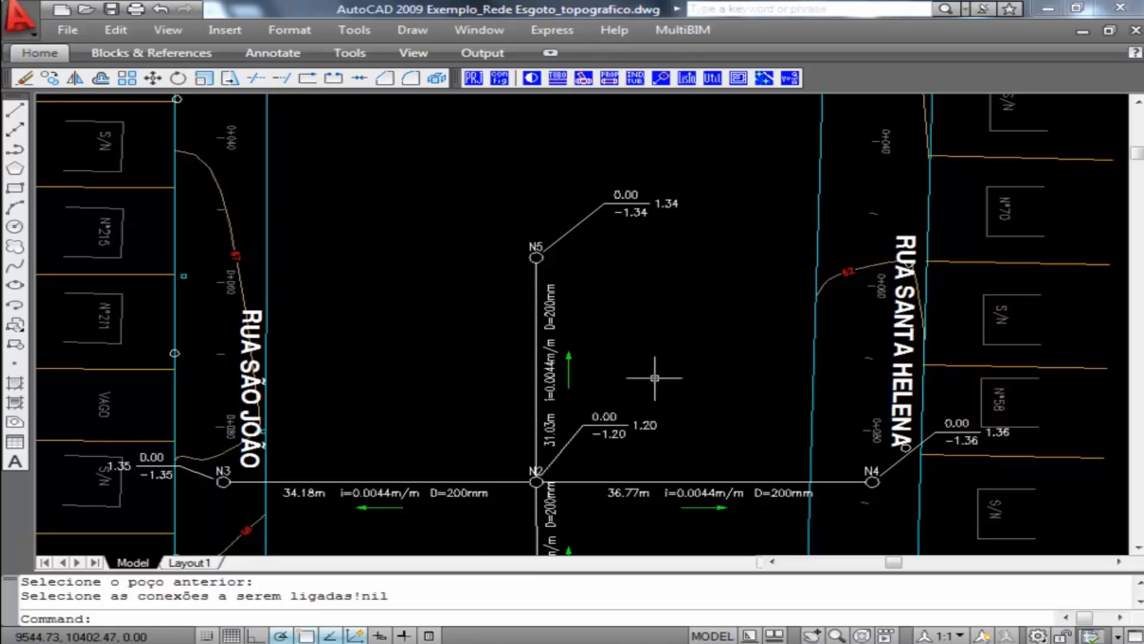
# - Place a water point on Rua São João level with N5 and about 35.4 m from it, with its top face at Z 0
pyautogui.moveTo(655, 378)
pyautogui.mouseDown(button='middle')
pyautogui.moveTo(652, 357)
pyautogui.moveTo(624, 383)
pyautogui.mouseUp(button='middle')
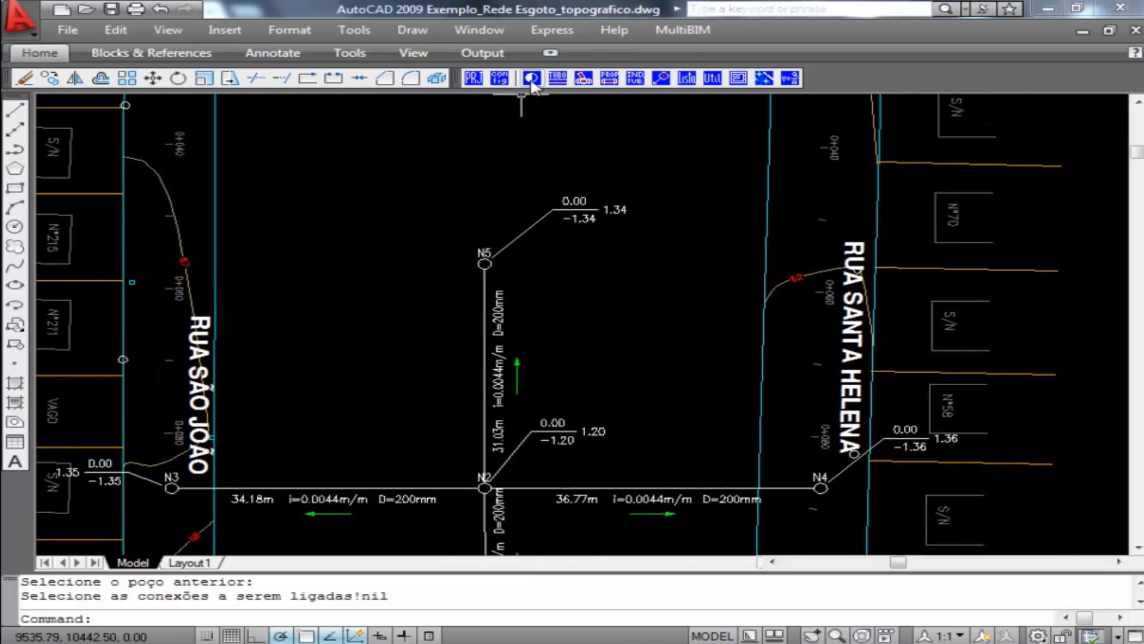
pyautogui.click(532, 80)
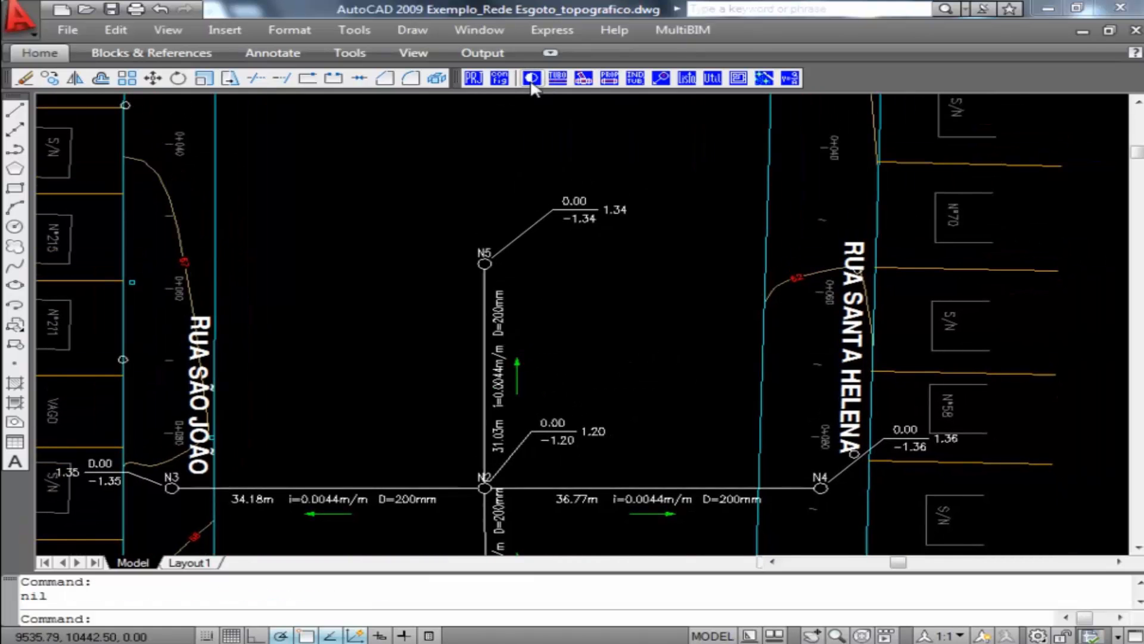
pyautogui.click(715, 441)
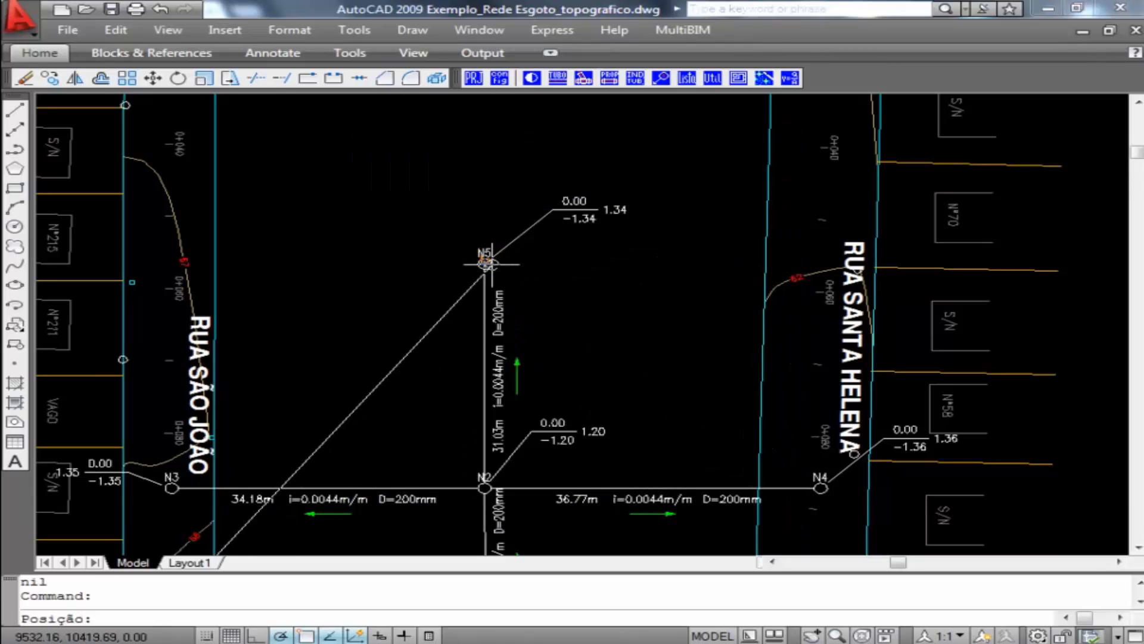
pyautogui.click(165, 268)
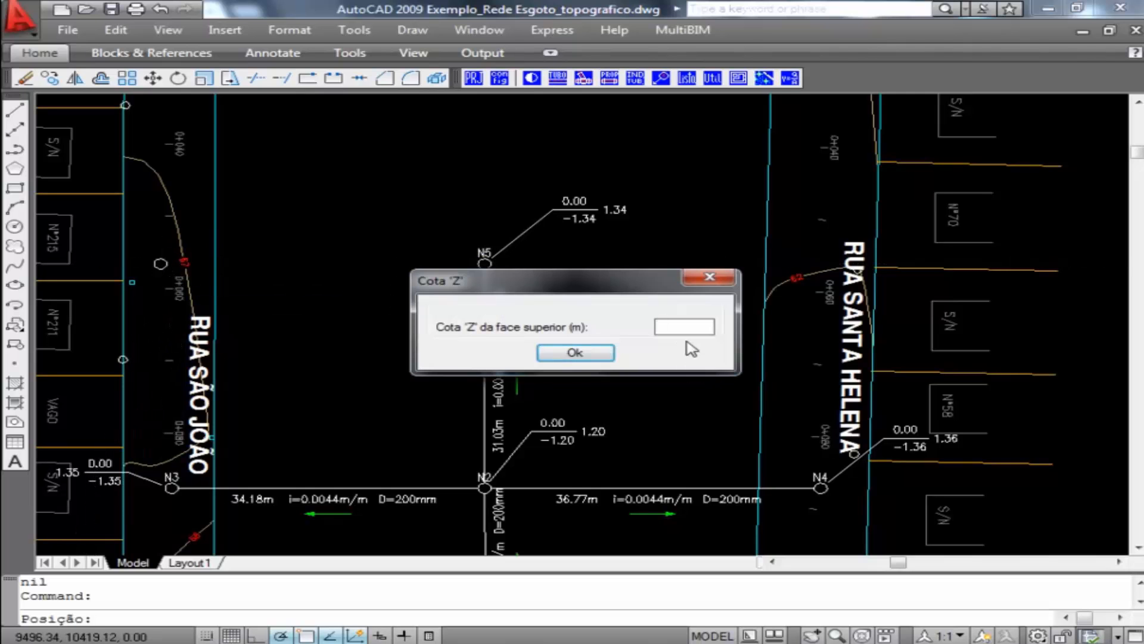
pyautogui.click(575, 352)
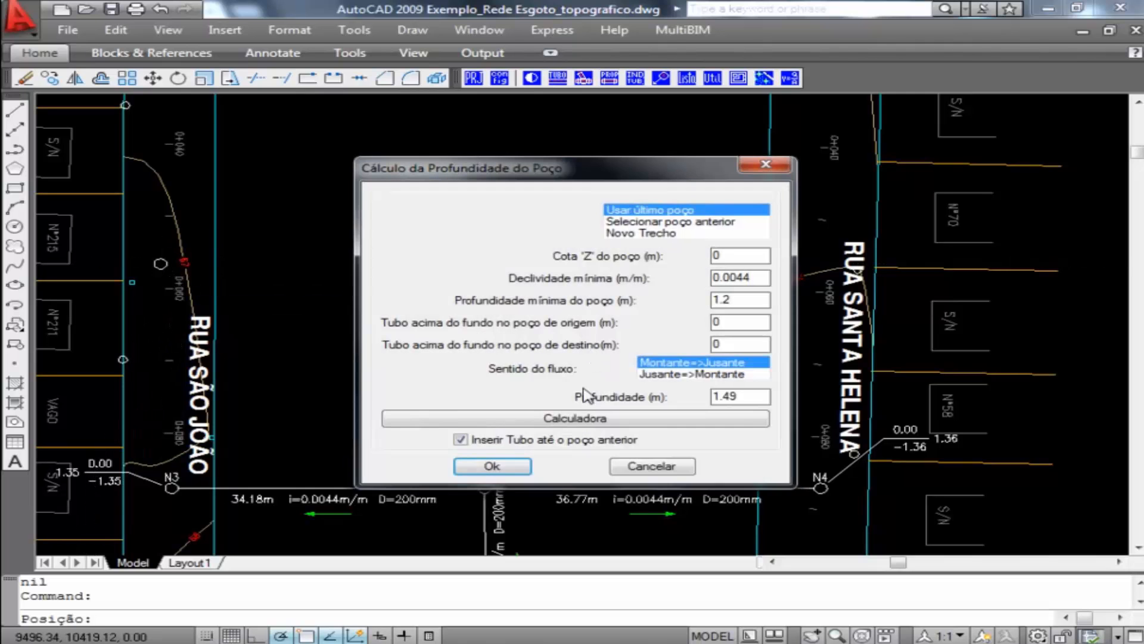
# - Keep N5 as the previous point, label the Rua São João point N6 with depth 1.49, and connect both with the annotated 200 mm pipe
pyautogui.moveTo(566, 170); pyautogui.dragTo(491, 289)
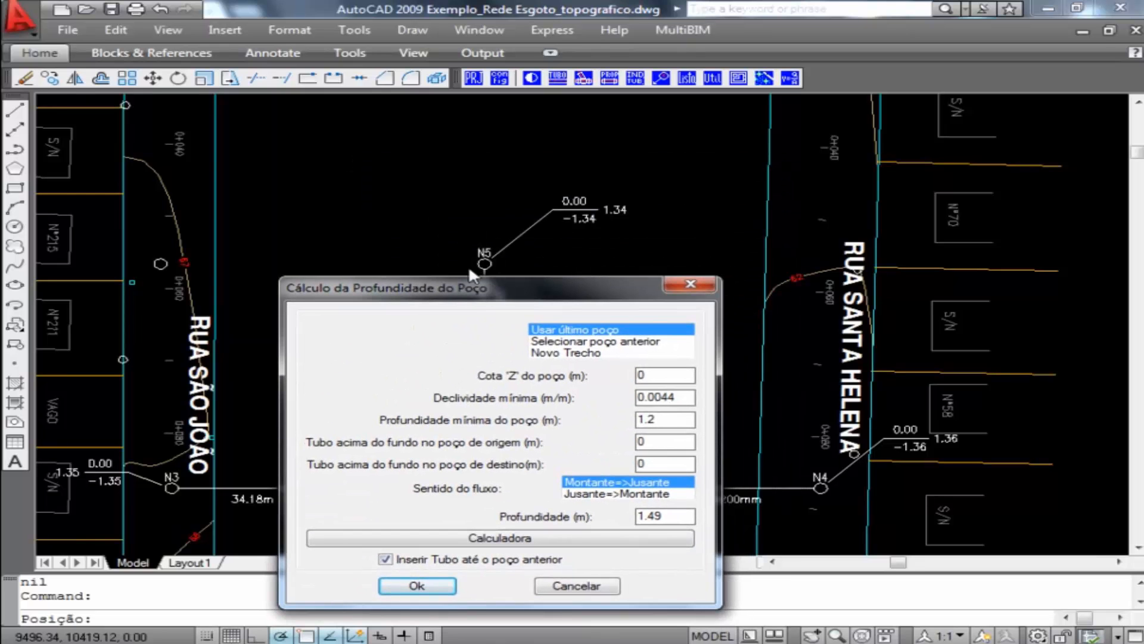
pyautogui.click(414, 587)
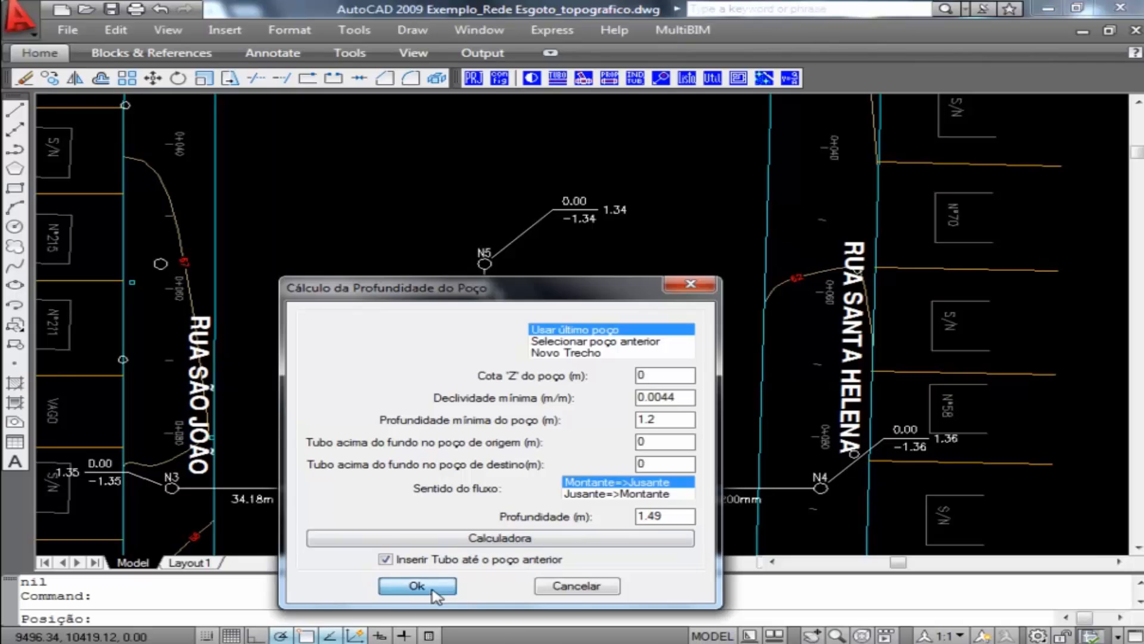
pyautogui.click(517, 401)
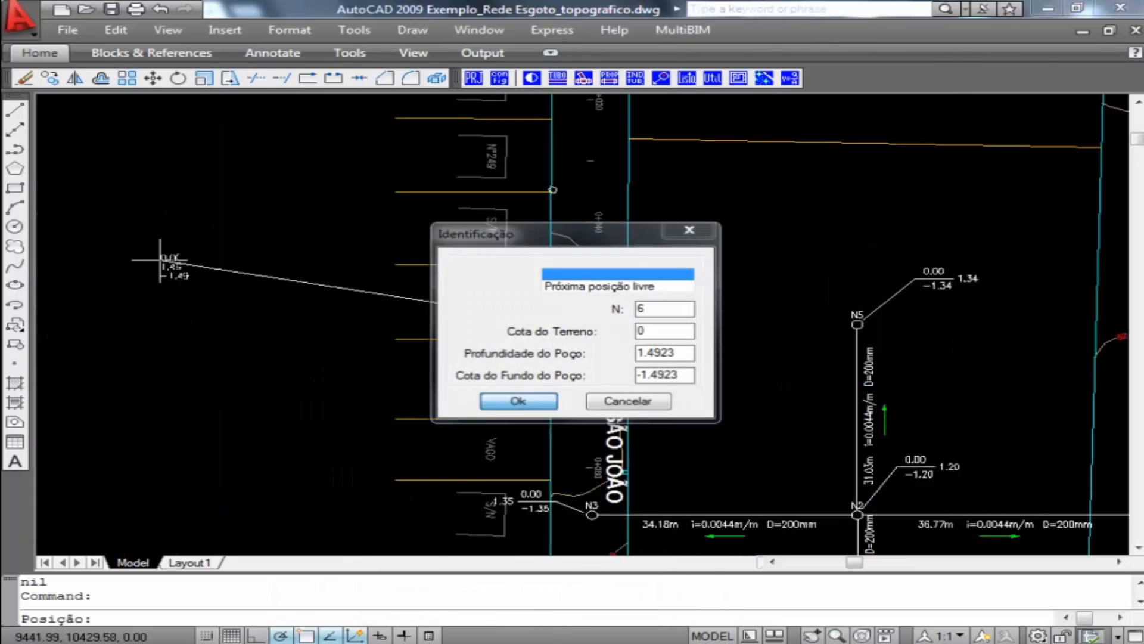
pyautogui.click(533, 324)
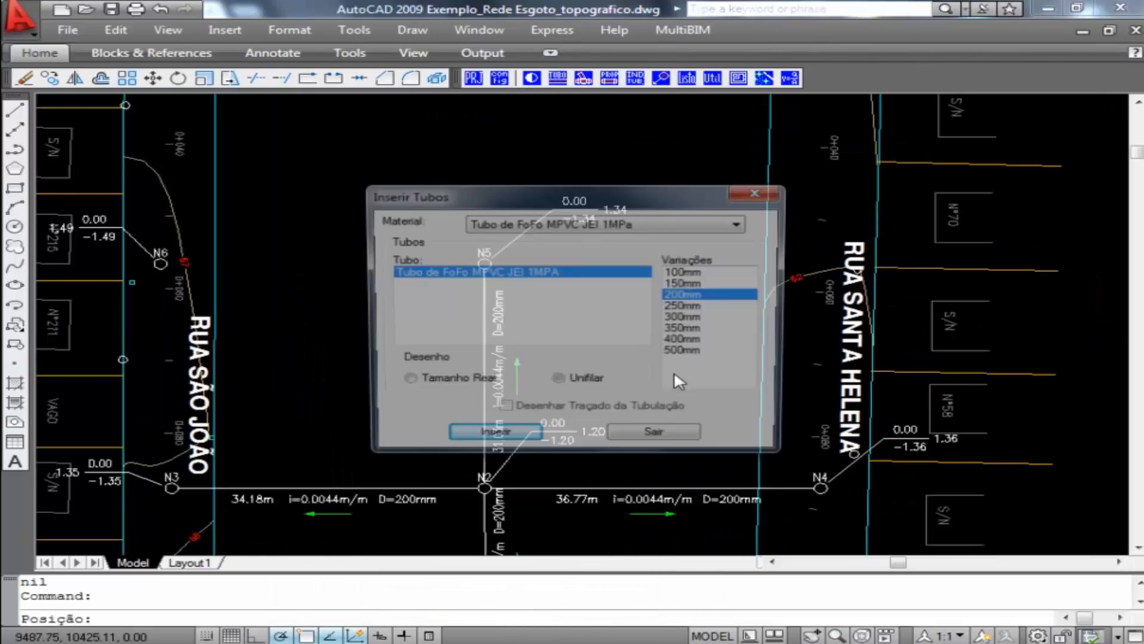
pyautogui.click(518, 441)
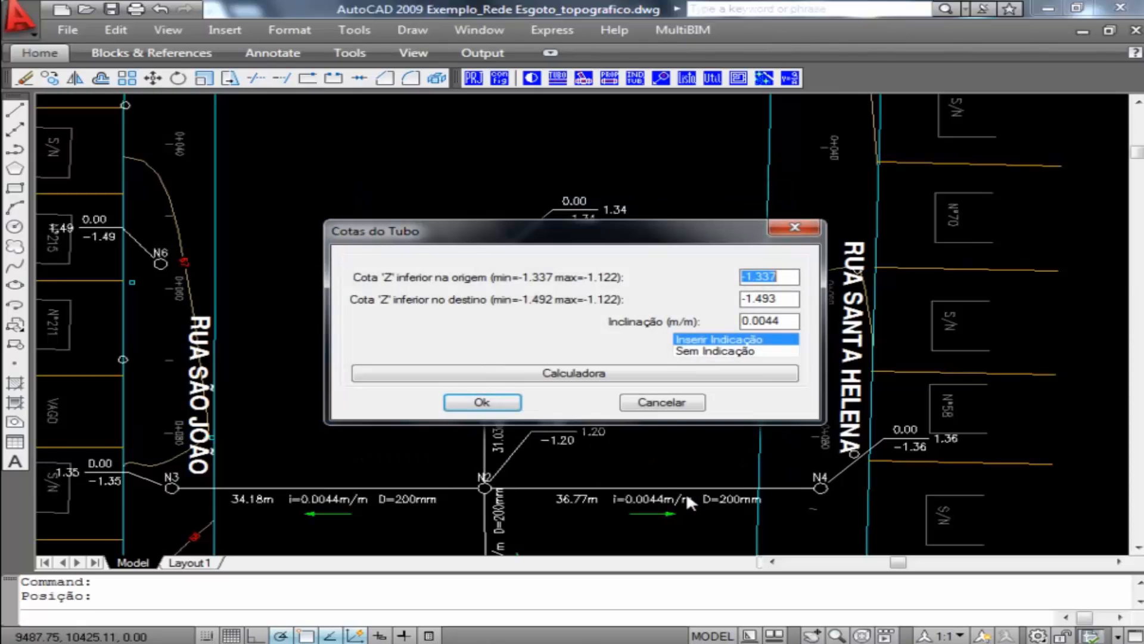
pyautogui.click(477, 403)
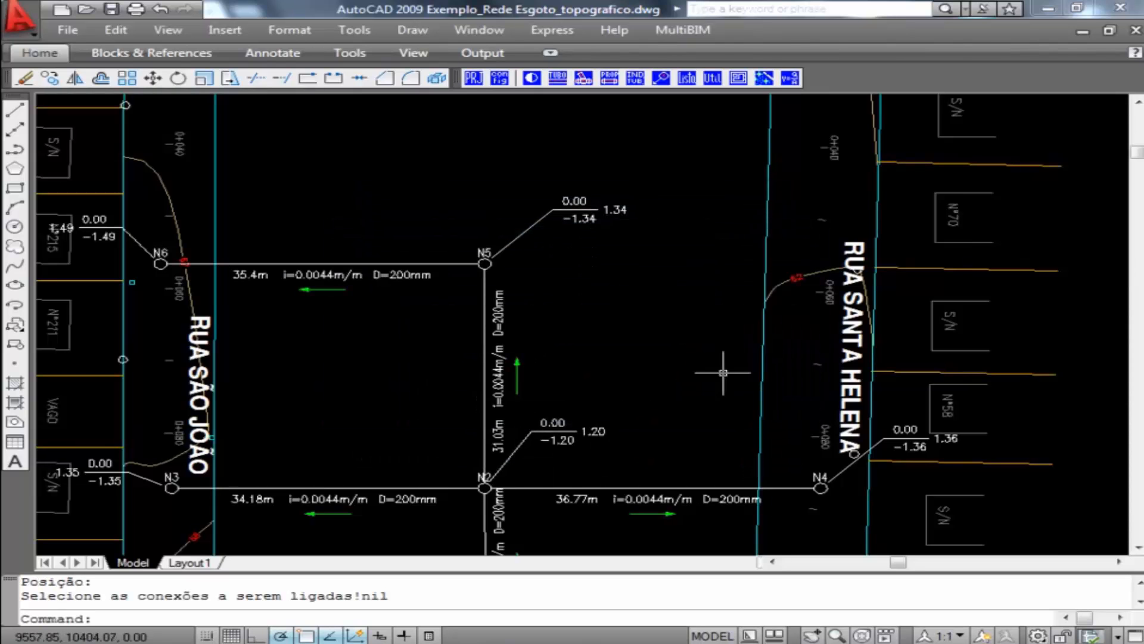
# - Place a water point on Rua Santa Helena level with N5 and about 35.4 m from it, with its top face at Z 0
pyautogui.moveTo(660, 347); pyautogui.dragTo(600, 365, button='middle')
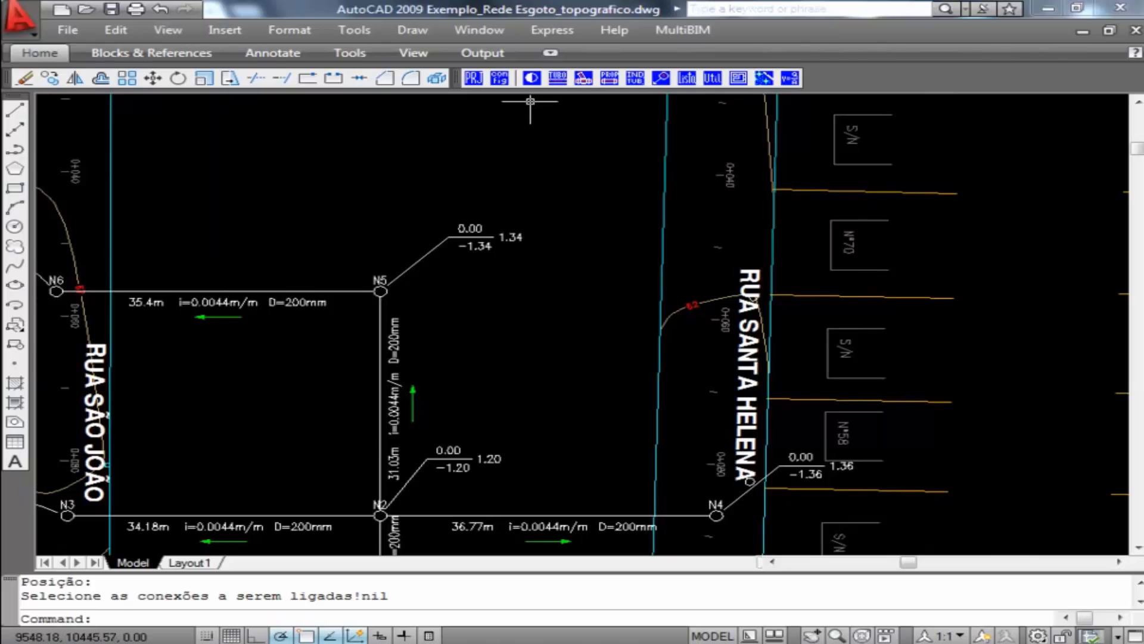
pyautogui.click(531, 79)
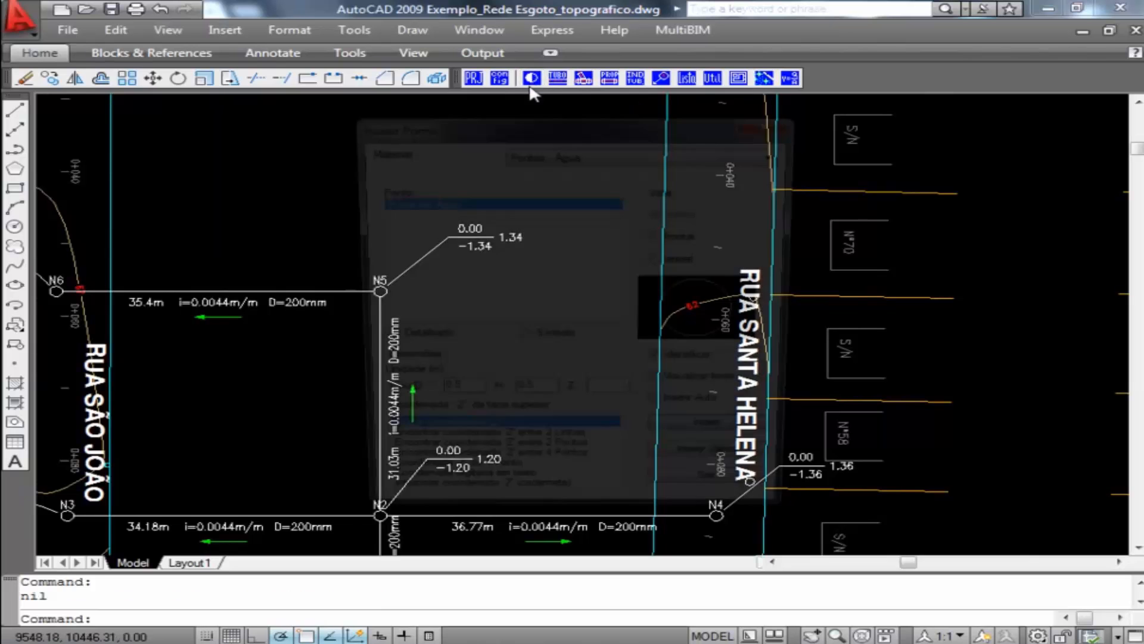
pyautogui.click(694, 439)
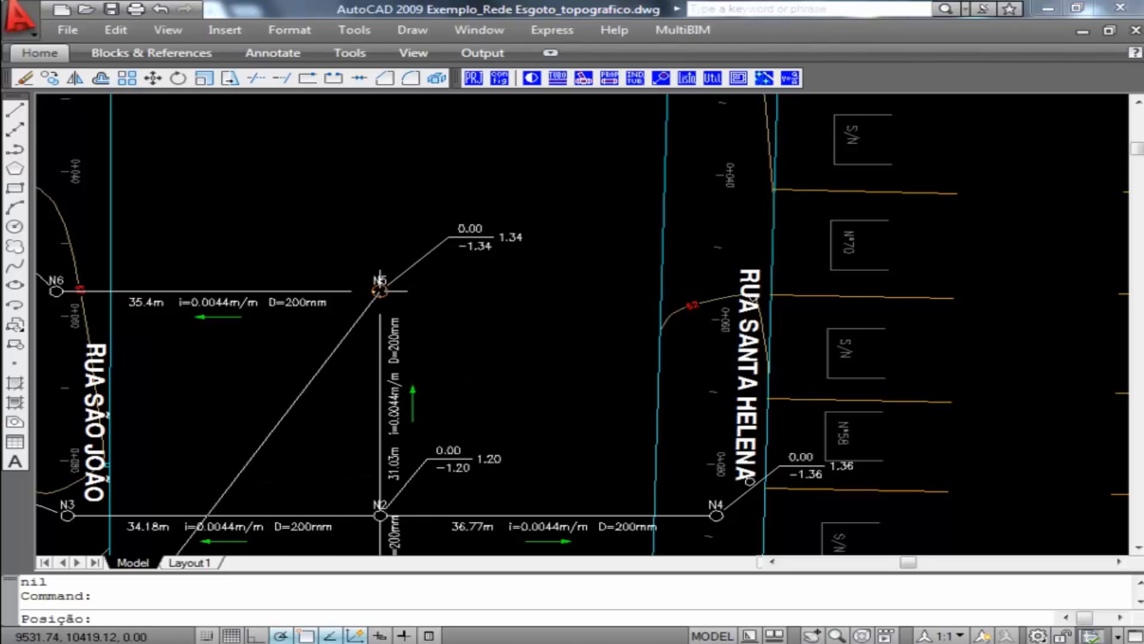
pyautogui.click(704, 291)
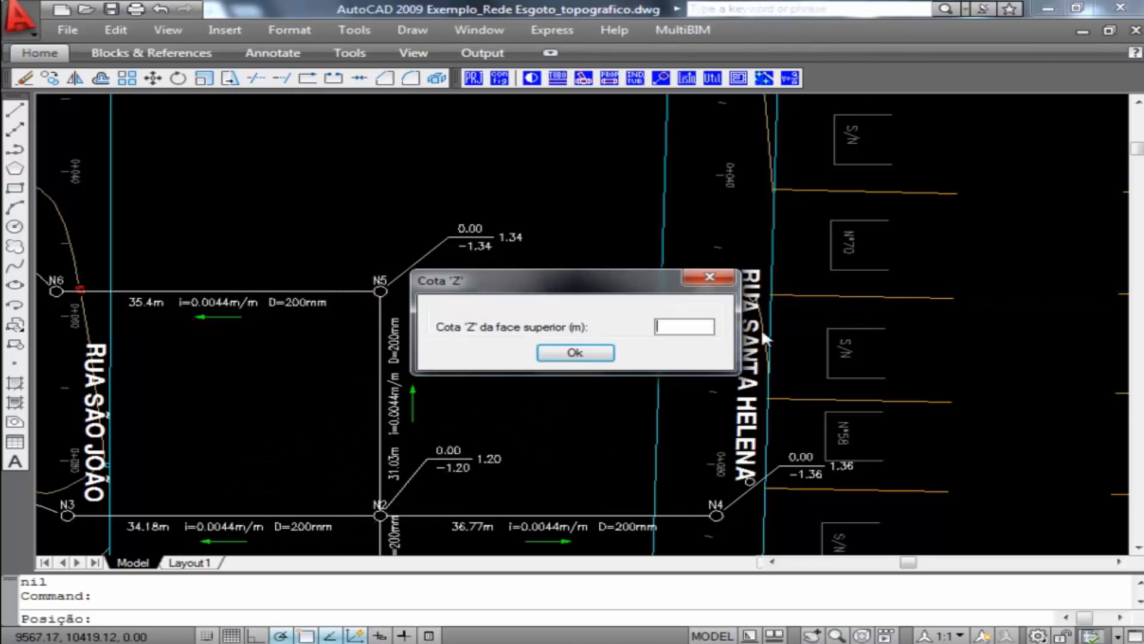
pyautogui.write('0')
pyautogui.click(581, 356)
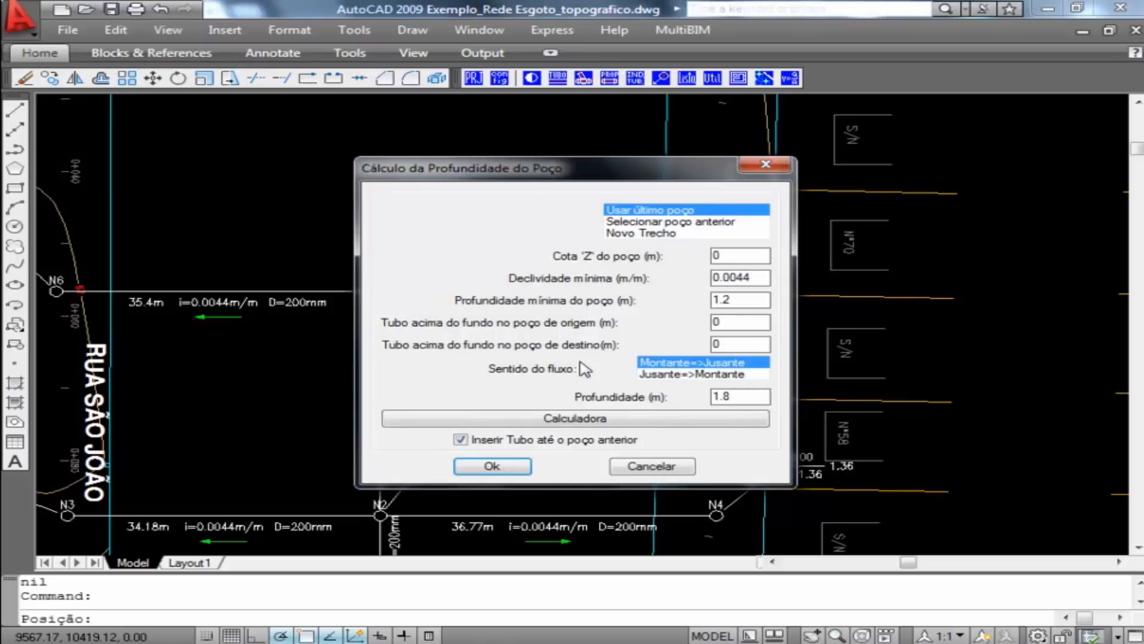
# - Set N5 as the previous point for the Rua Santa Helena point, label it N7 with depth 1.49, and connect both with the 200 mm pipe
pyautogui.click(649, 222)
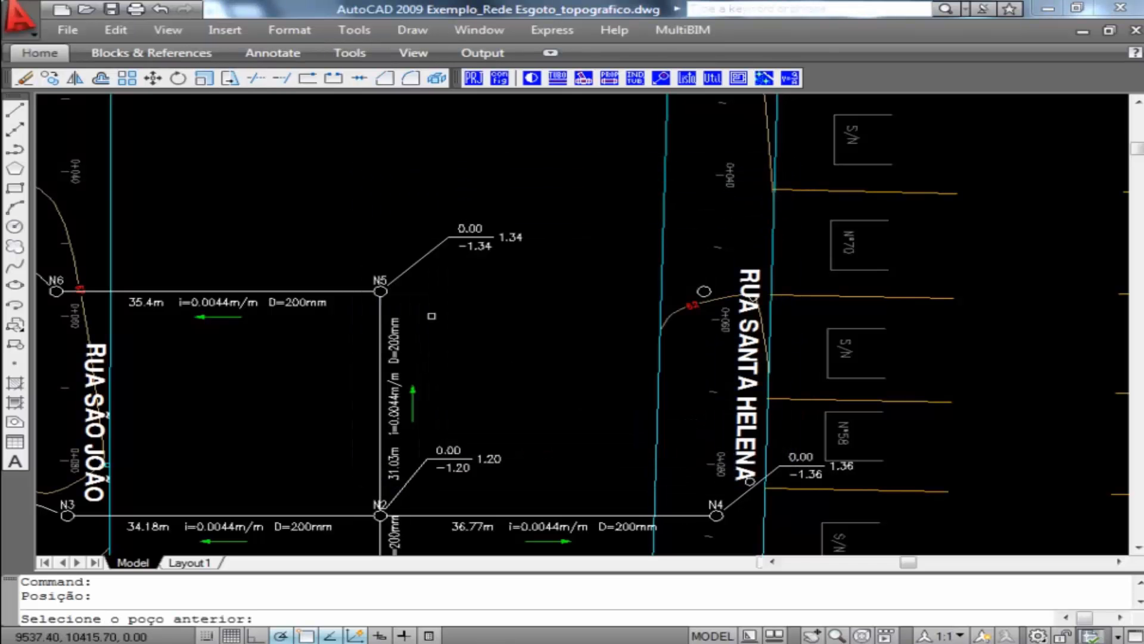
pyautogui.click(381, 292)
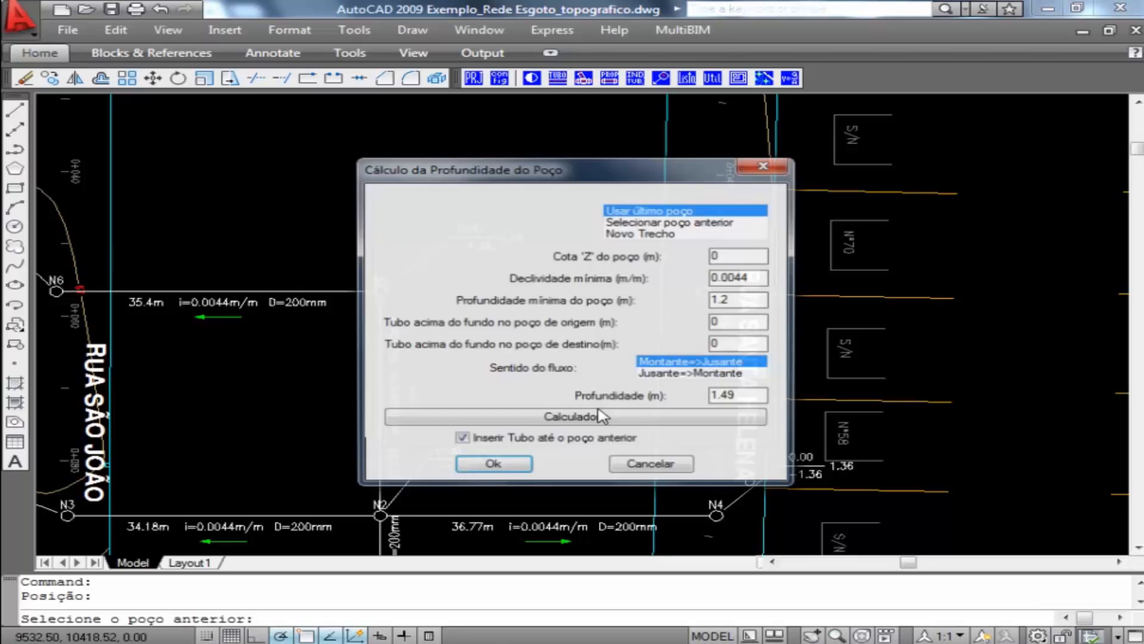
pyautogui.click(494, 466)
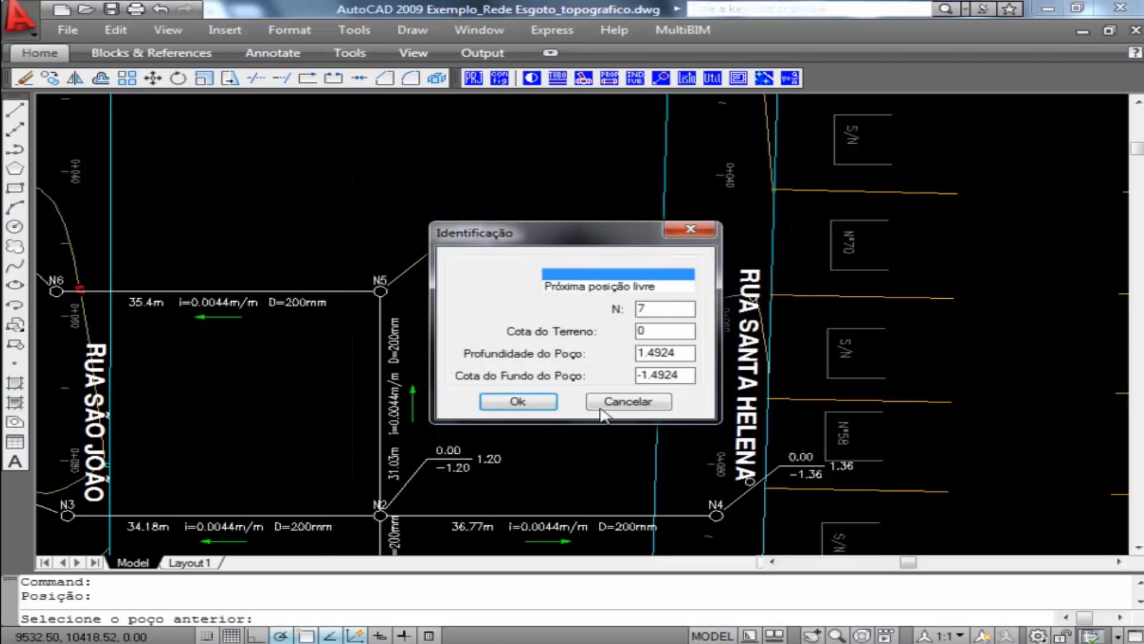
pyautogui.press('Return')
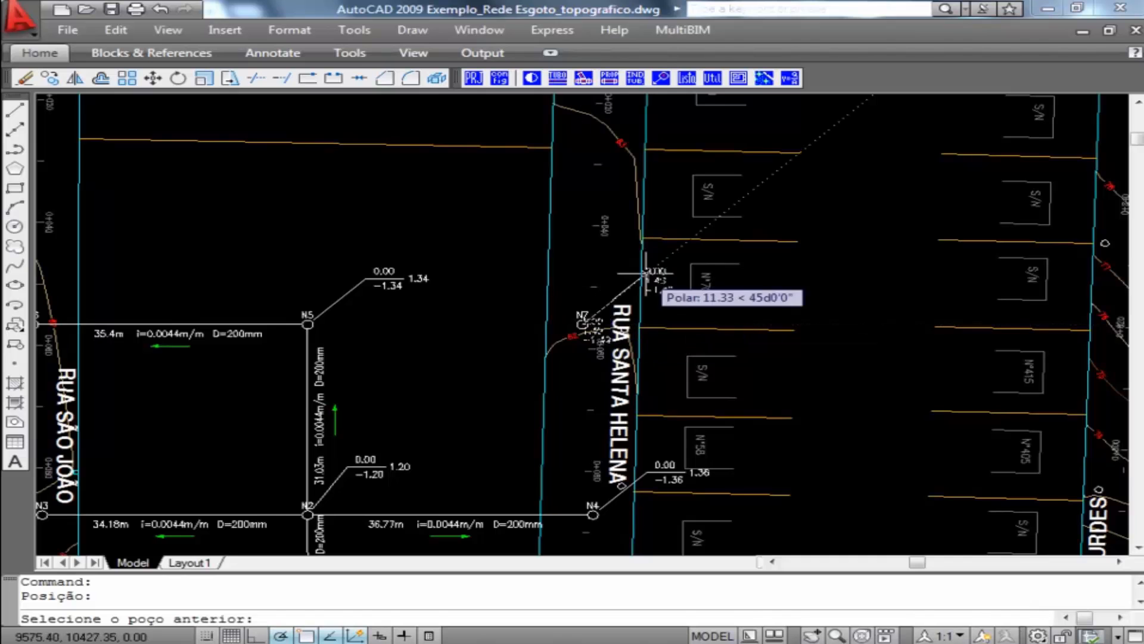
pyautogui.click(500, 439)
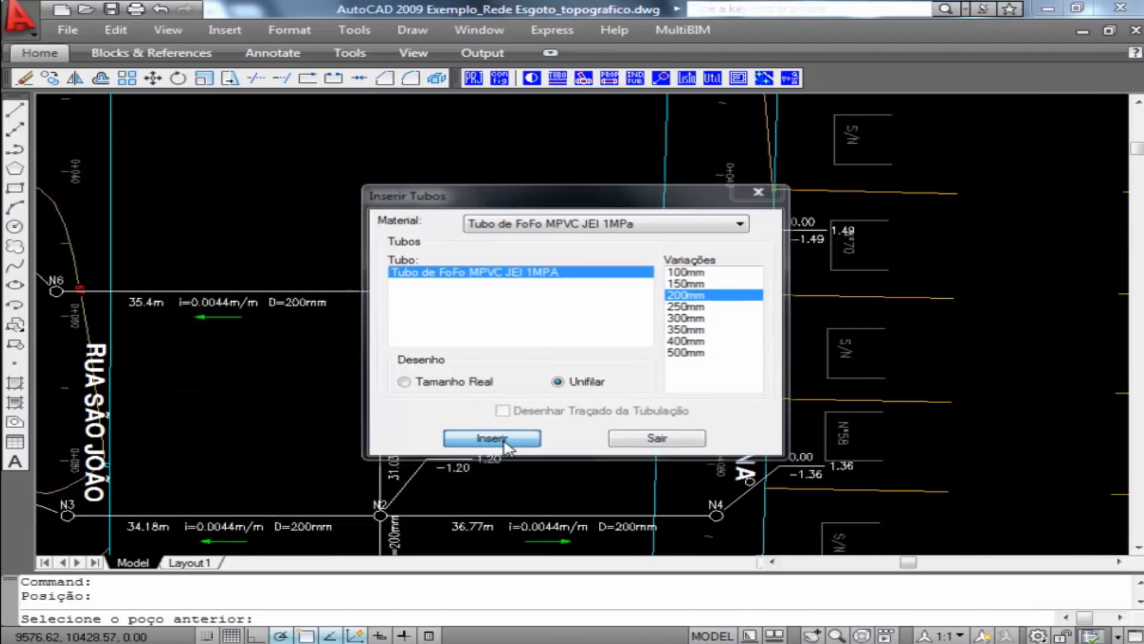
pyautogui.click(515, 408)
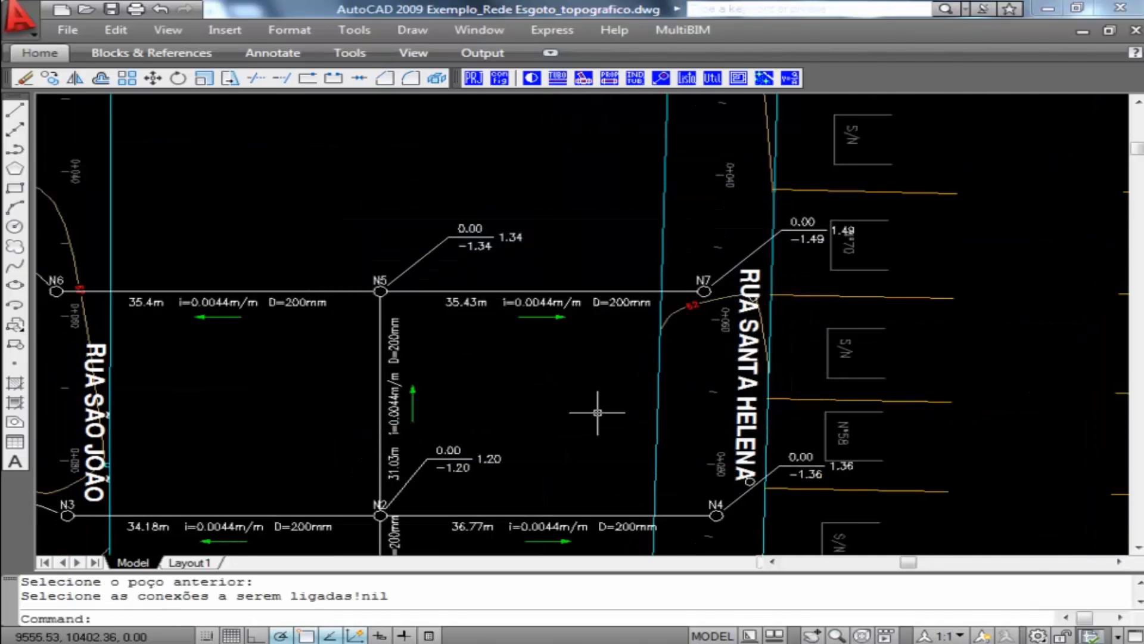
# - Inspect the whole pipe network and the start of the pipe at N1
pyautogui.scroll(-3, 594, 413)
pyautogui.moveTo(594, 444)
pyautogui.mouseDown(button='middle')
pyautogui.moveTo(602, 382)
pyautogui.moveTo(684, 327)
pyautogui.mouseUp(button='middle')
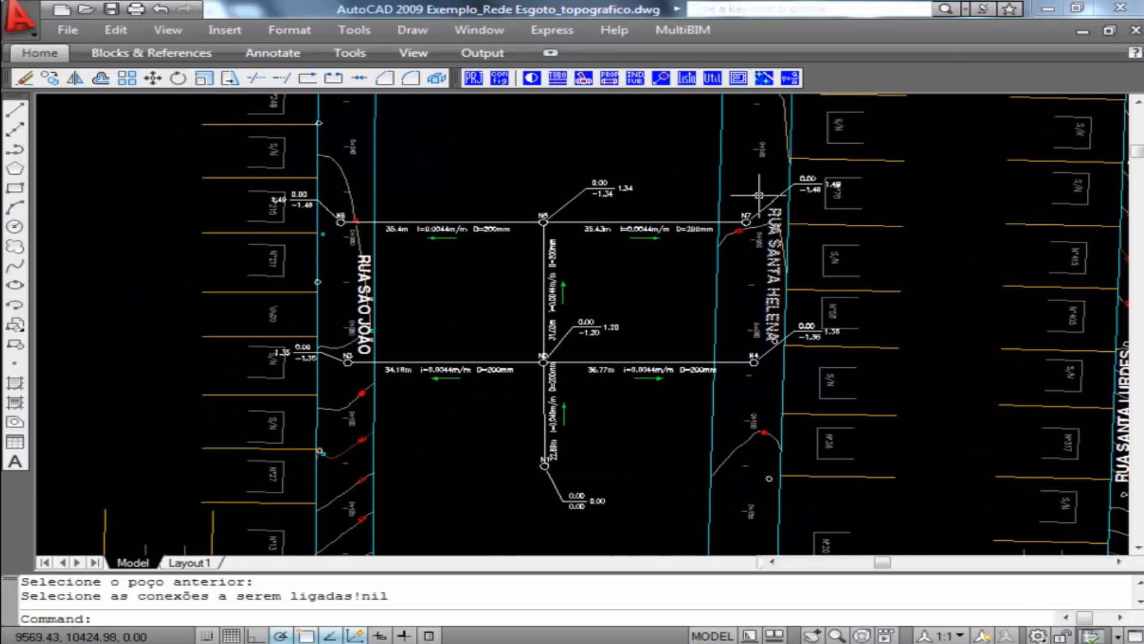
pyautogui.moveTo(581, 458); pyautogui.dragTo(594, 387, button='middle')
pyautogui.scroll(6, 560, 390)
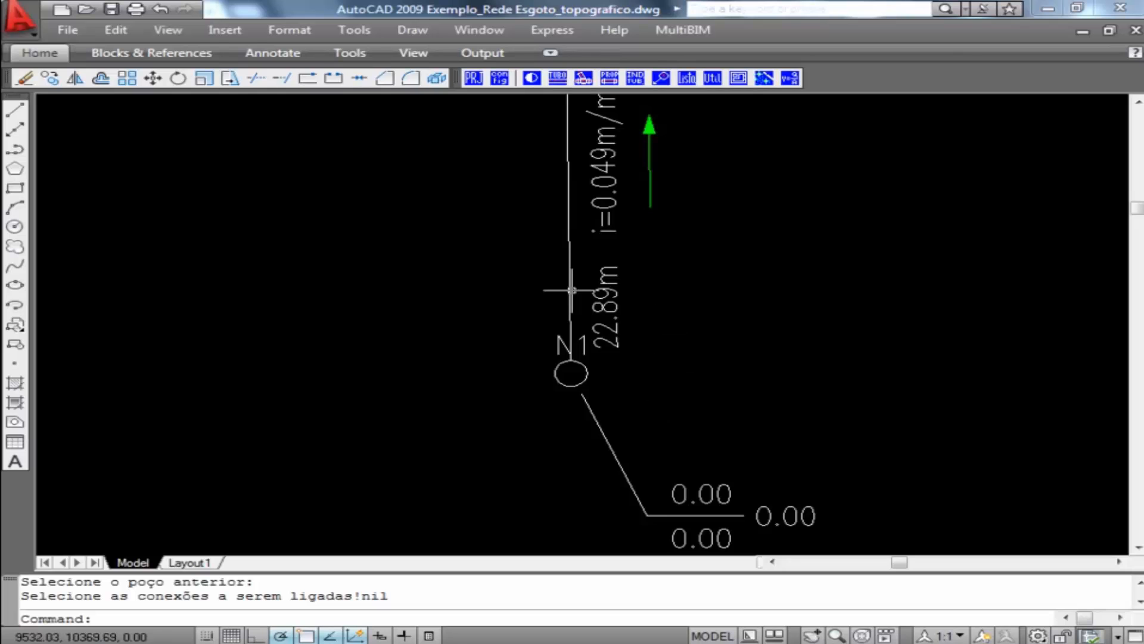
# - Set point N1's 'Z' dimension to -3 m and continue past the minimum cover check
pyautogui.click(612, 82)
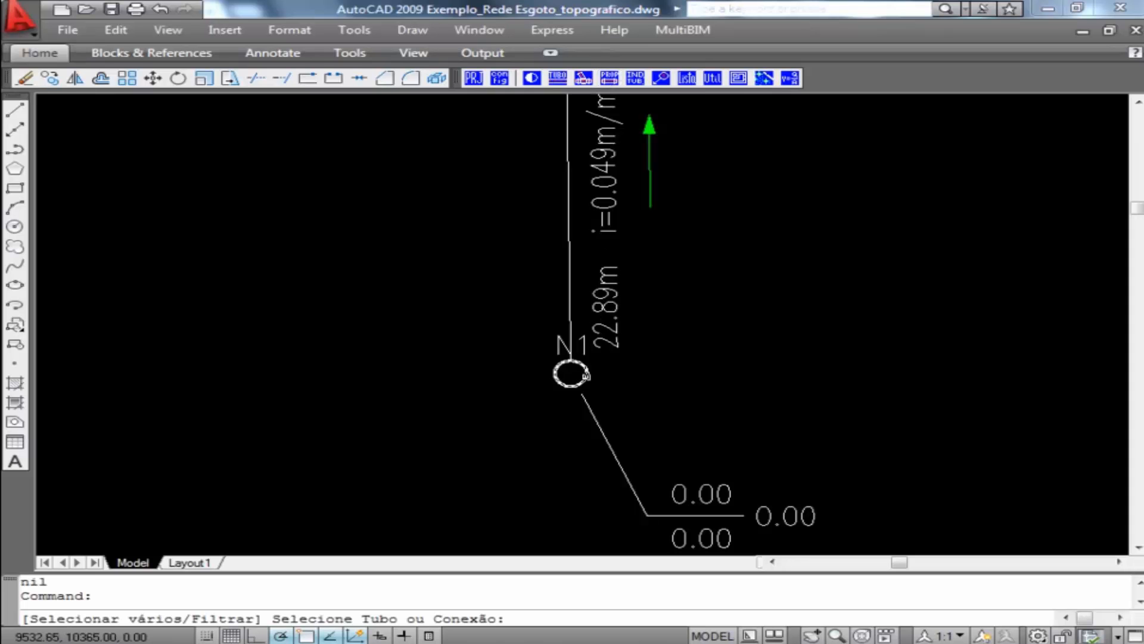
pyautogui.click(582, 379)
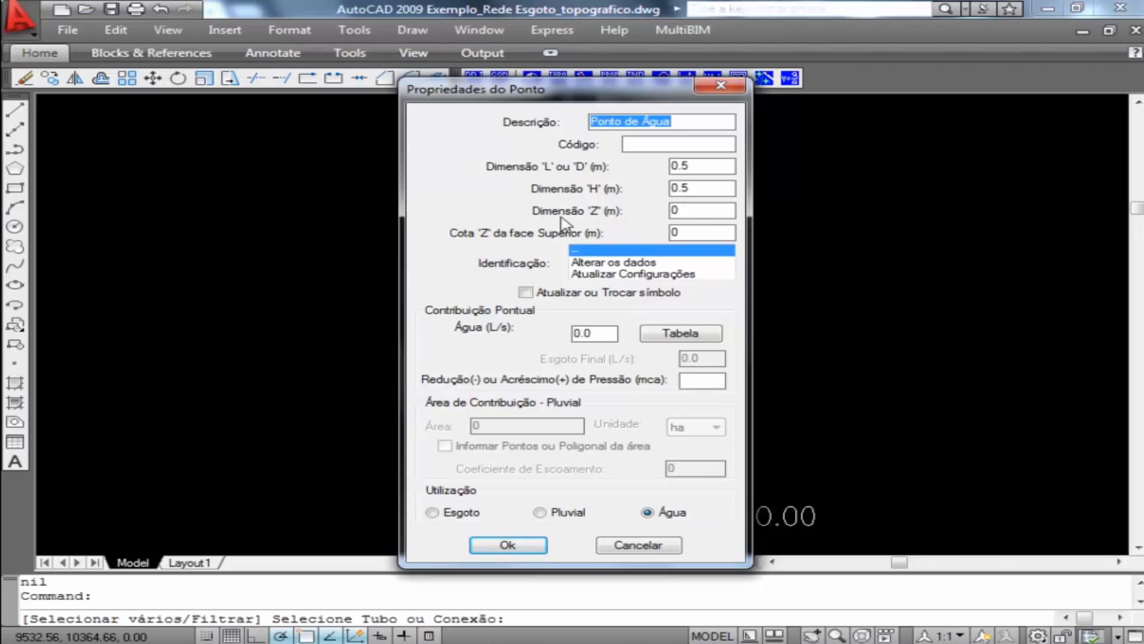
pyautogui.click(694, 210)
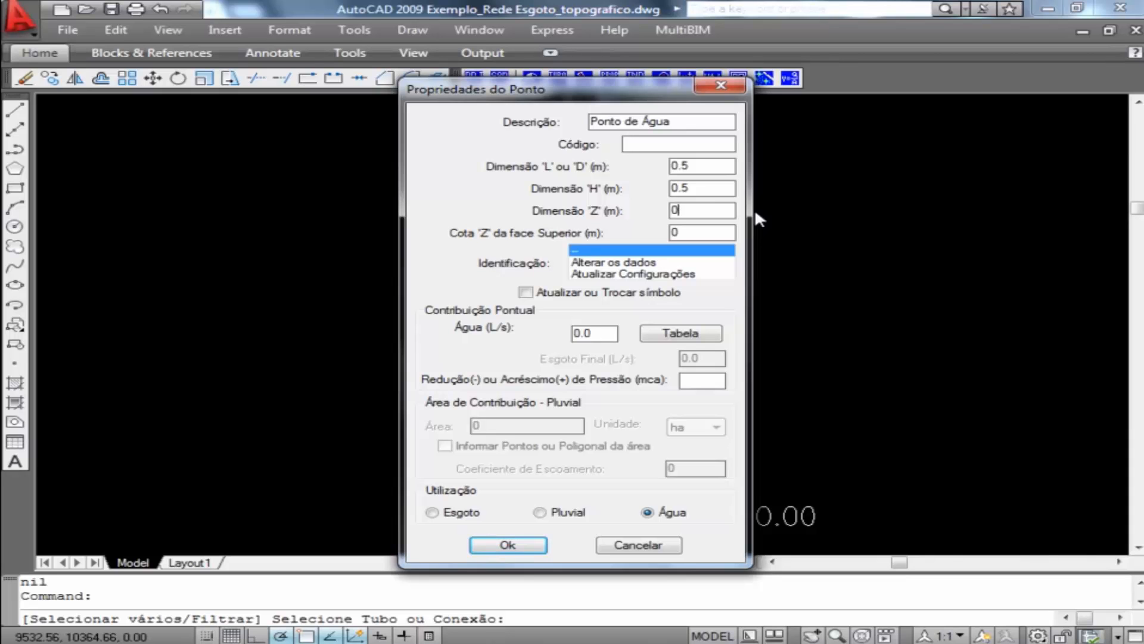
pyautogui.press('BackSpace')
pyautogui.write('-3')
pyautogui.click(508, 546)
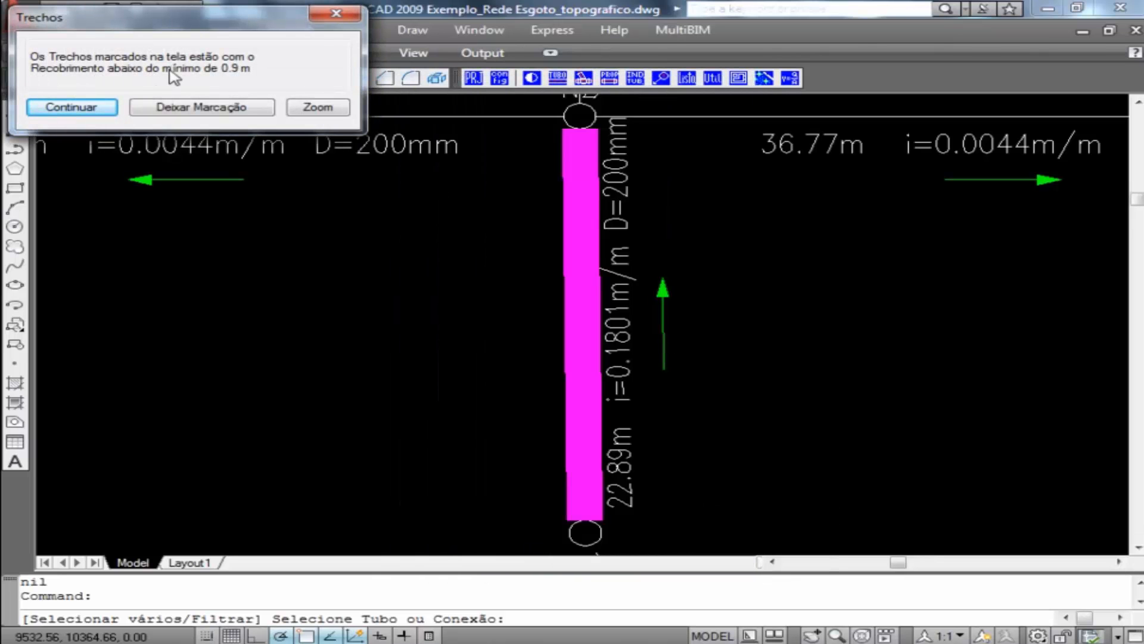
pyautogui.click(81, 109)
# - Open point N4's properties on Rua Santa Helena and choose Residencial as the building category for its daily water consumption
pyautogui.scroll(-8, 672, 312)
pyautogui.scroll(1, 677, 312)
pyautogui.moveTo(677, 312)
pyautogui.mouseDown(button='middle')
pyautogui.moveTo(695, 317)
pyautogui.moveTo(667, 418)
pyautogui.mouseUp(button='middle')
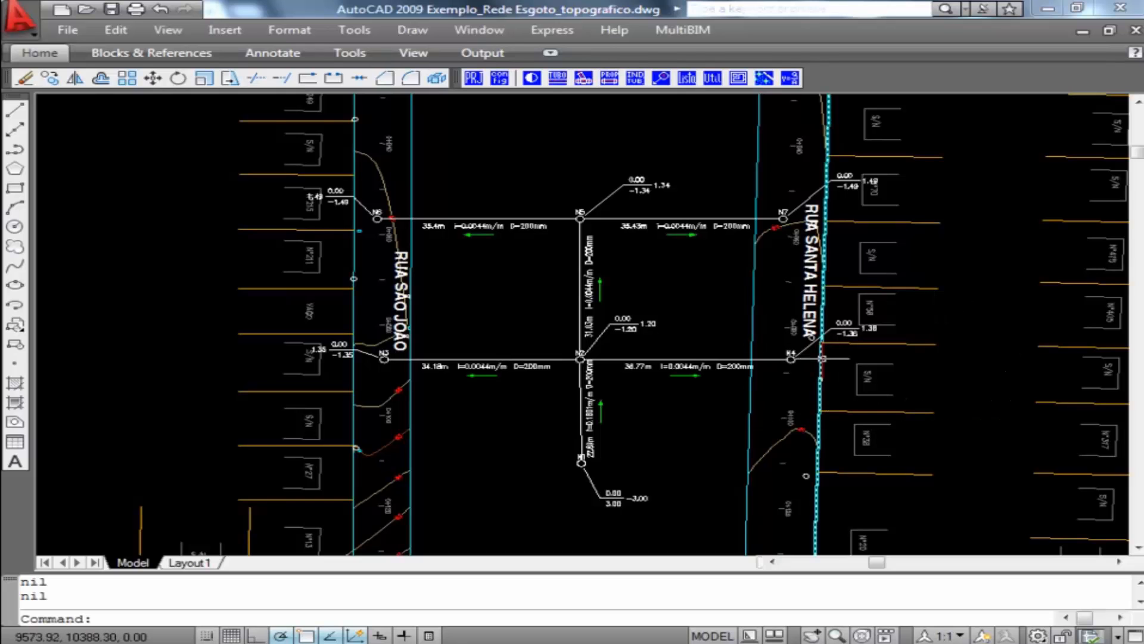
pyautogui.scroll(6, 807, 362)
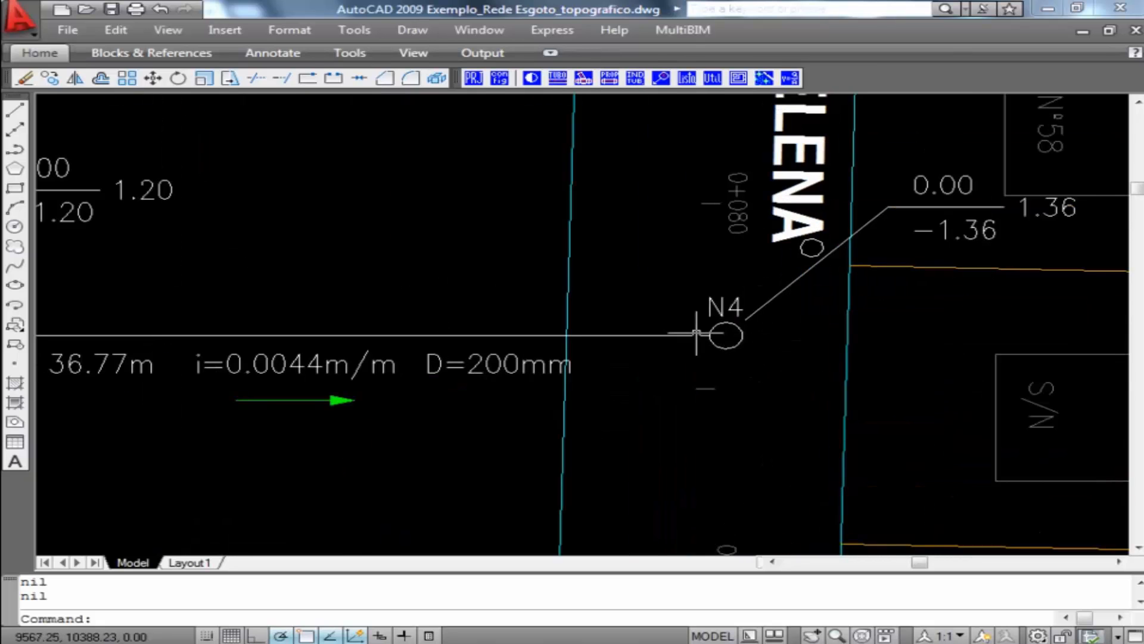
pyautogui.click(584, 78)
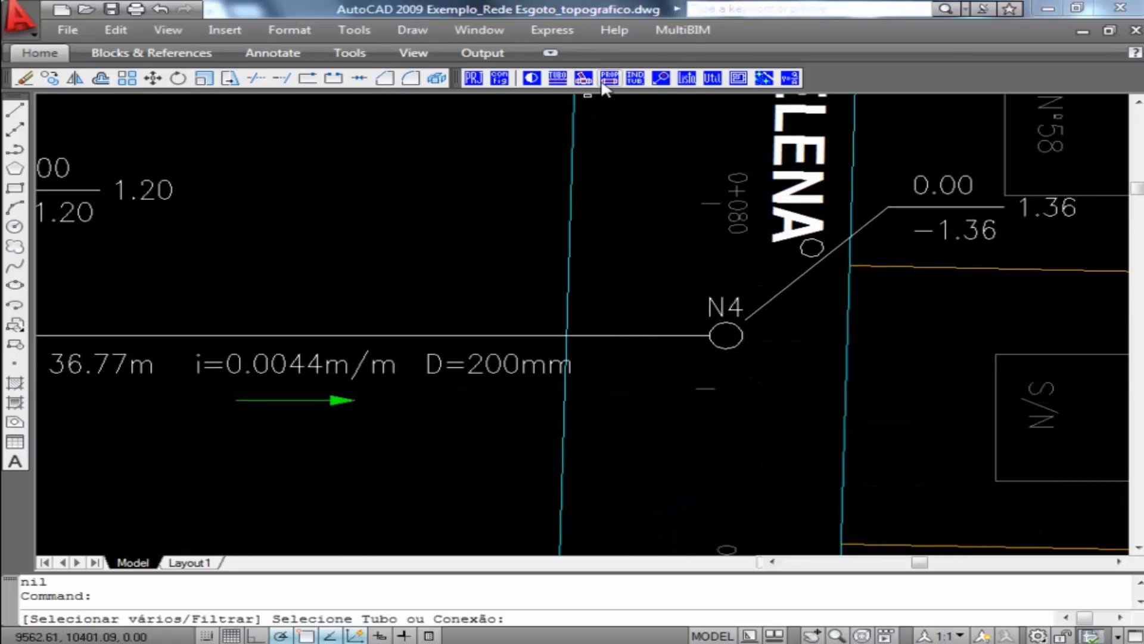
pyautogui.click(733, 352)
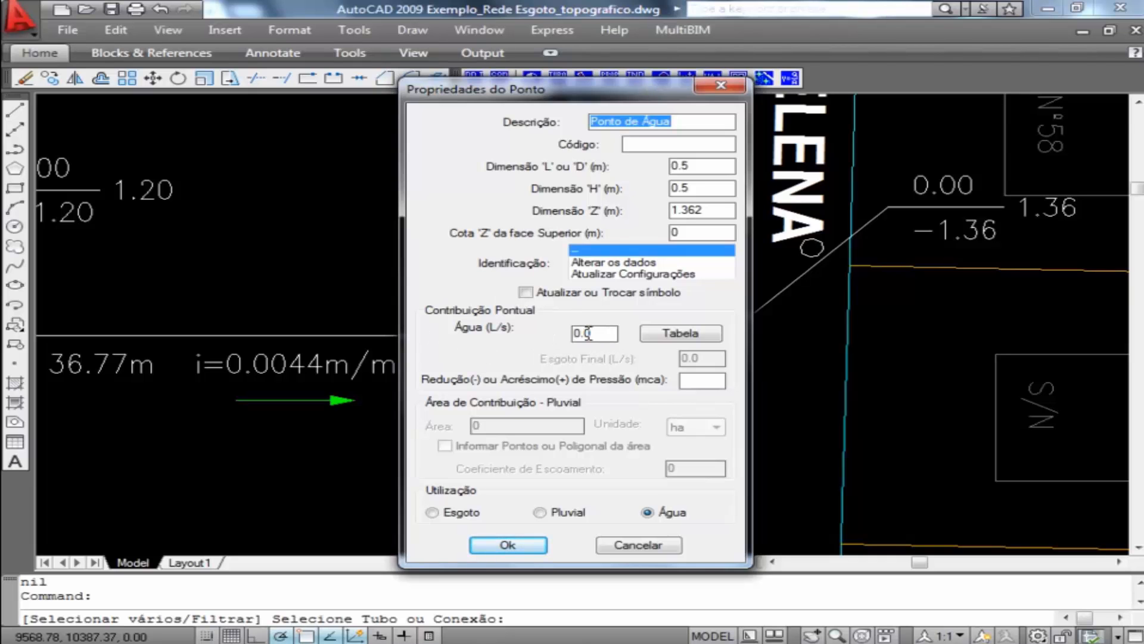
pyautogui.moveTo(596, 333); pyautogui.dragTo(557, 336)
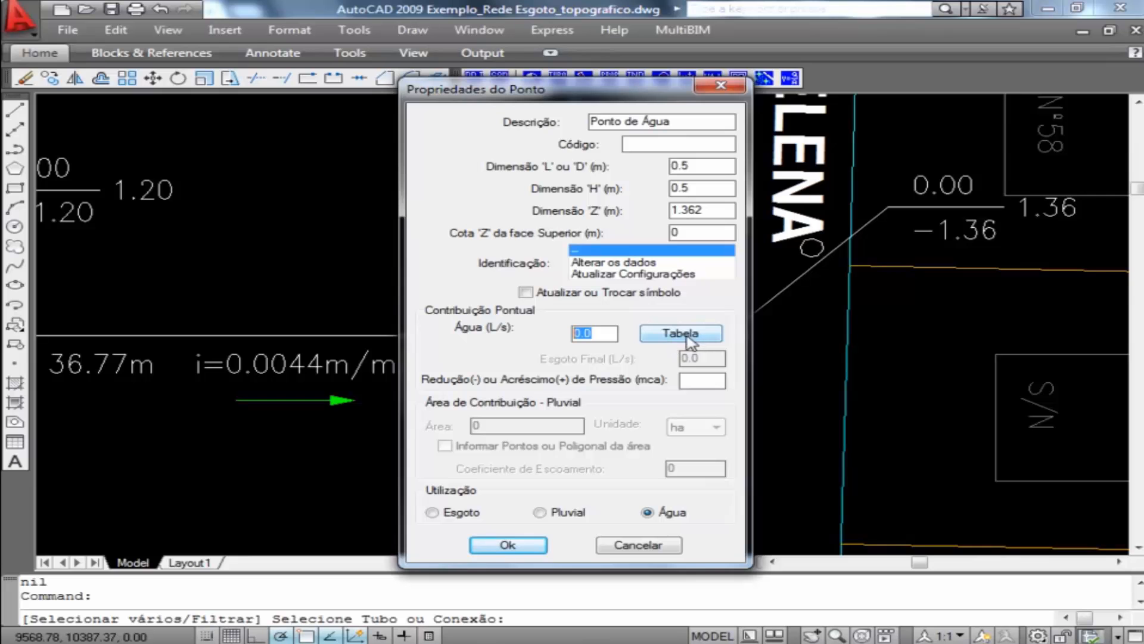
pyautogui.click(689, 334)
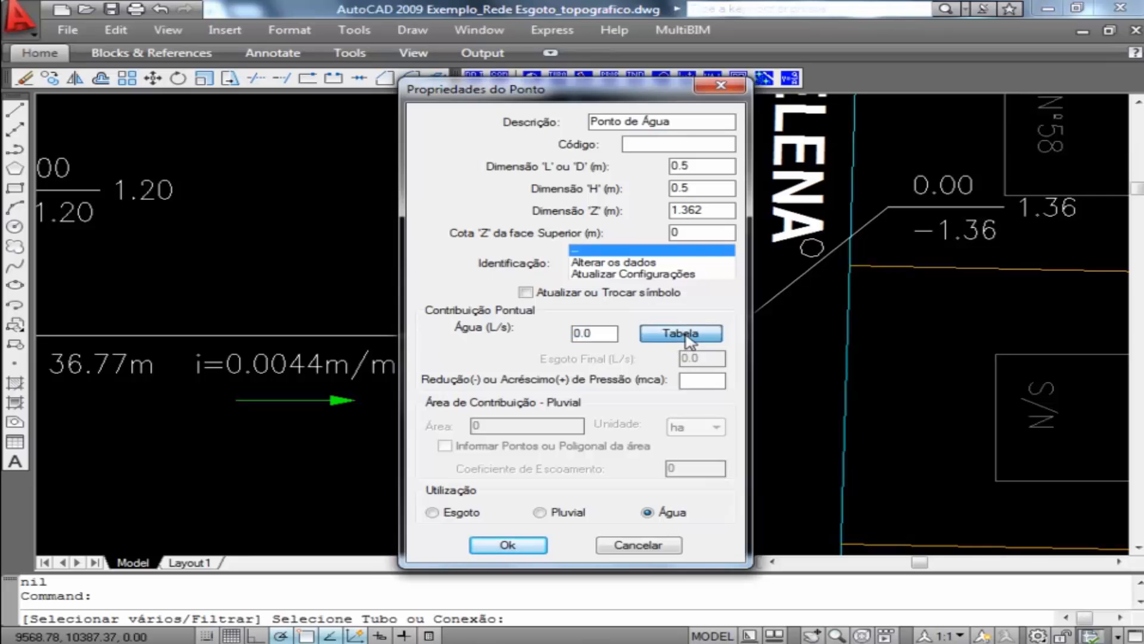
pyautogui.moveTo(603, 254)
pyautogui.mouseDown()
pyautogui.moveTo(561, 229)
pyautogui.moveTo(608, 254)
pyautogui.mouseUp()
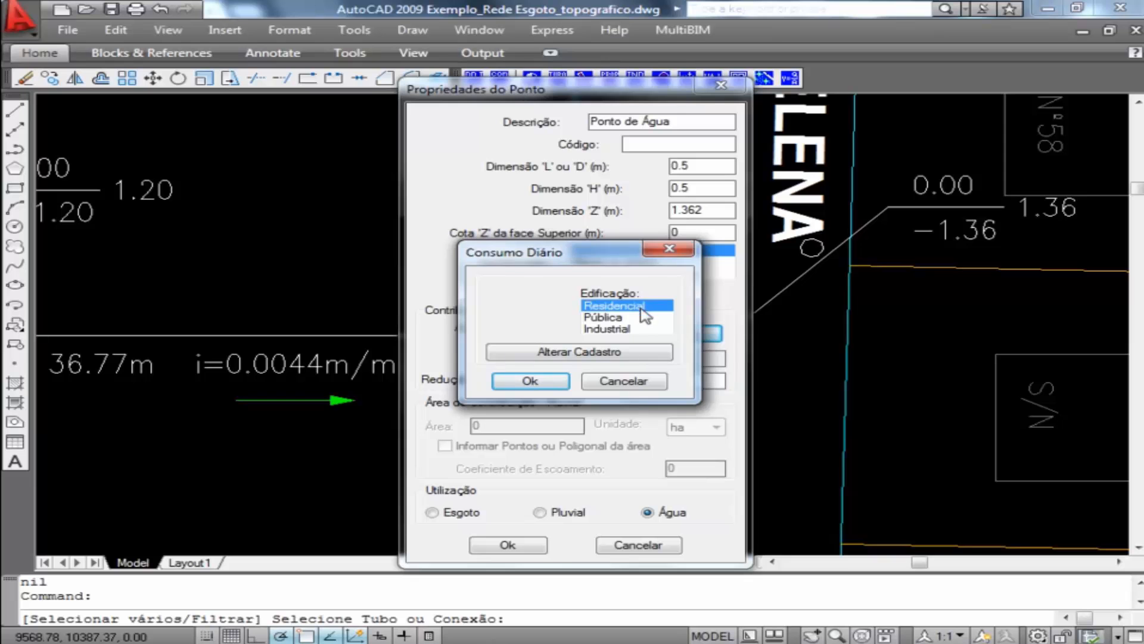
pyautogui.click(544, 385)
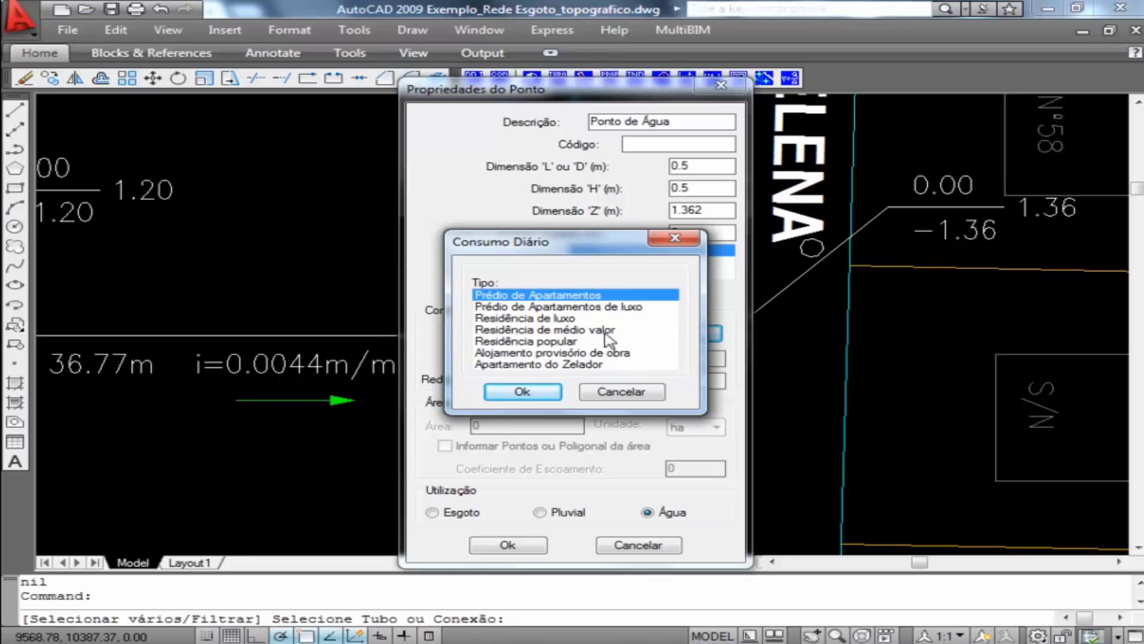
# - Define N4's water contribution as Residência de médio valor with 5 people and 12 h of supply per day, and apply it
pyautogui.click(500, 331)
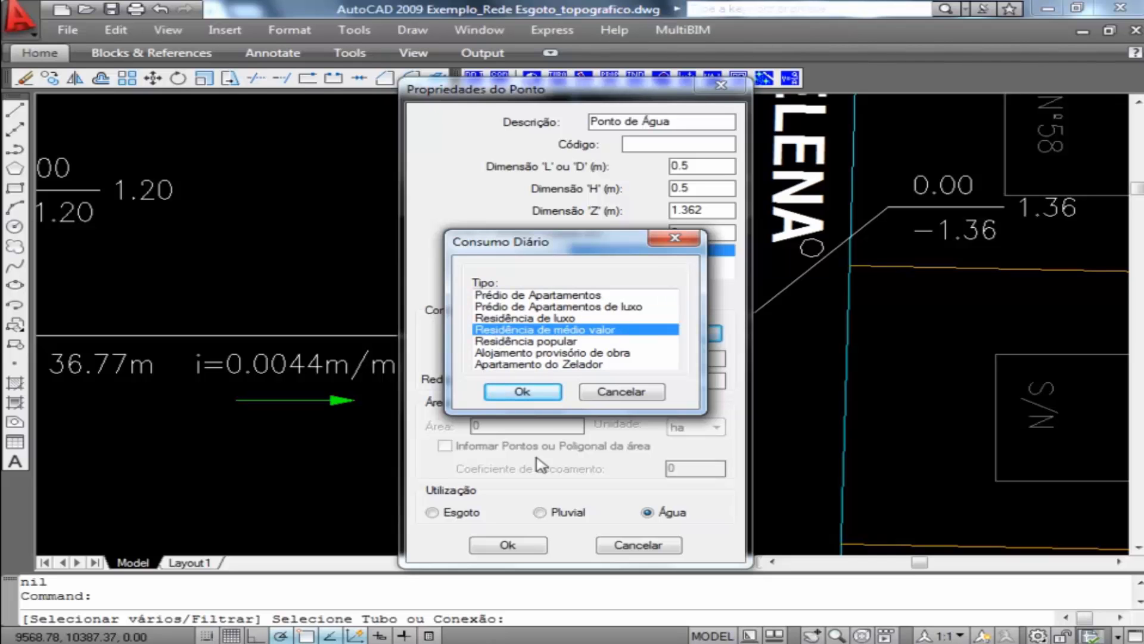
pyautogui.click(523, 392)
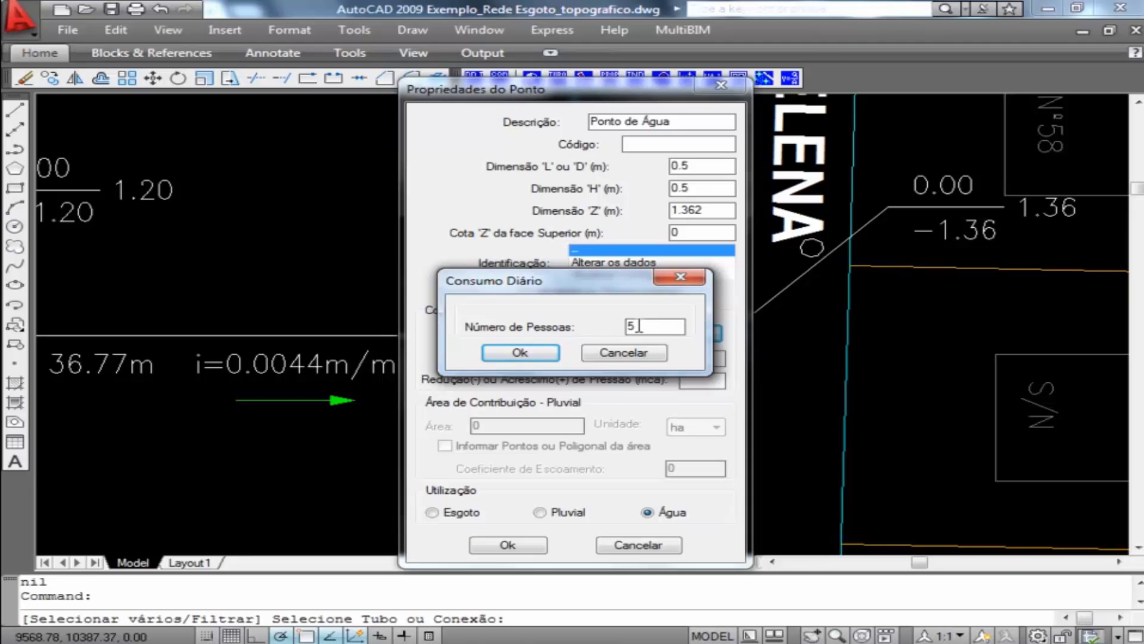
pyautogui.click(545, 355)
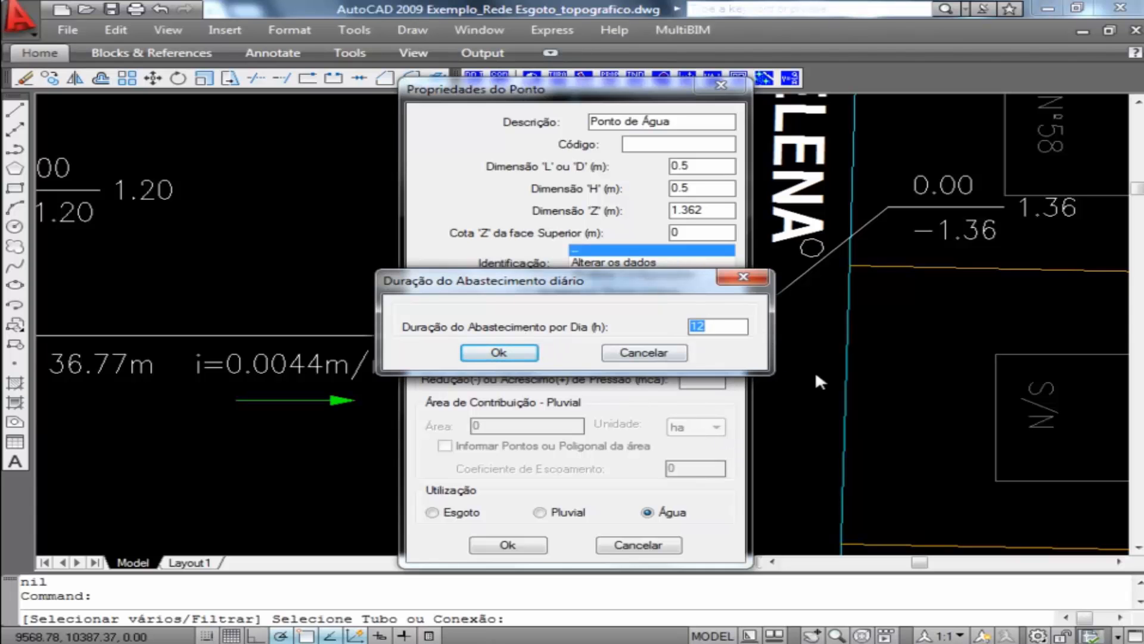
pyautogui.click(498, 354)
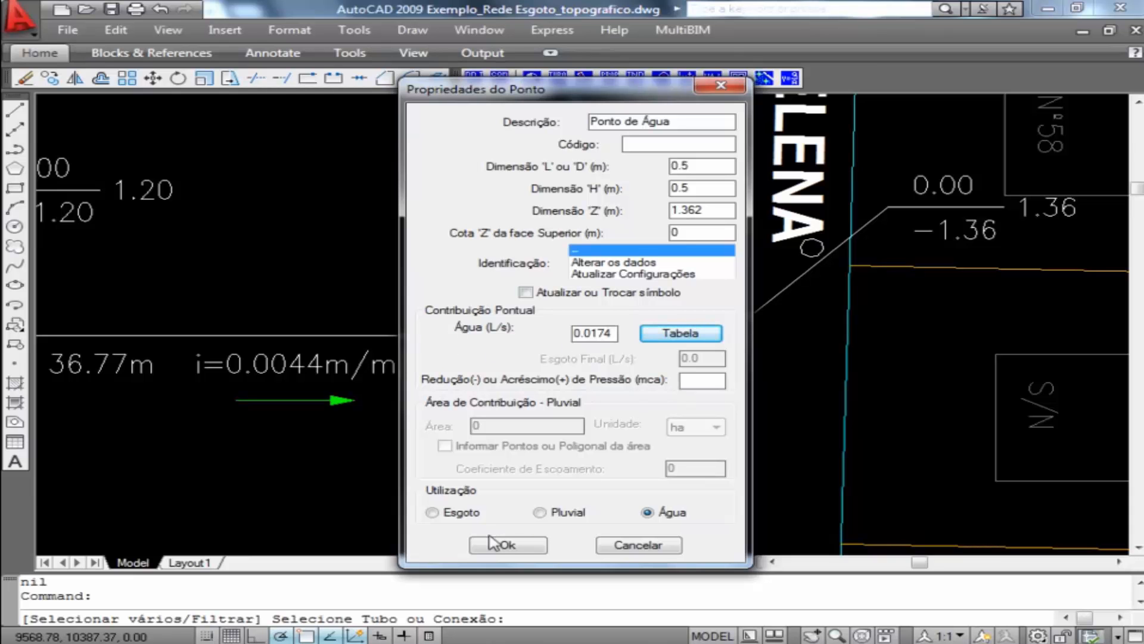
pyautogui.click(505, 545)
# - Select the entire pipe network from N1 to N7 and open the shared properties of its points for editing
pyautogui.scroll(-3, 716, 369)
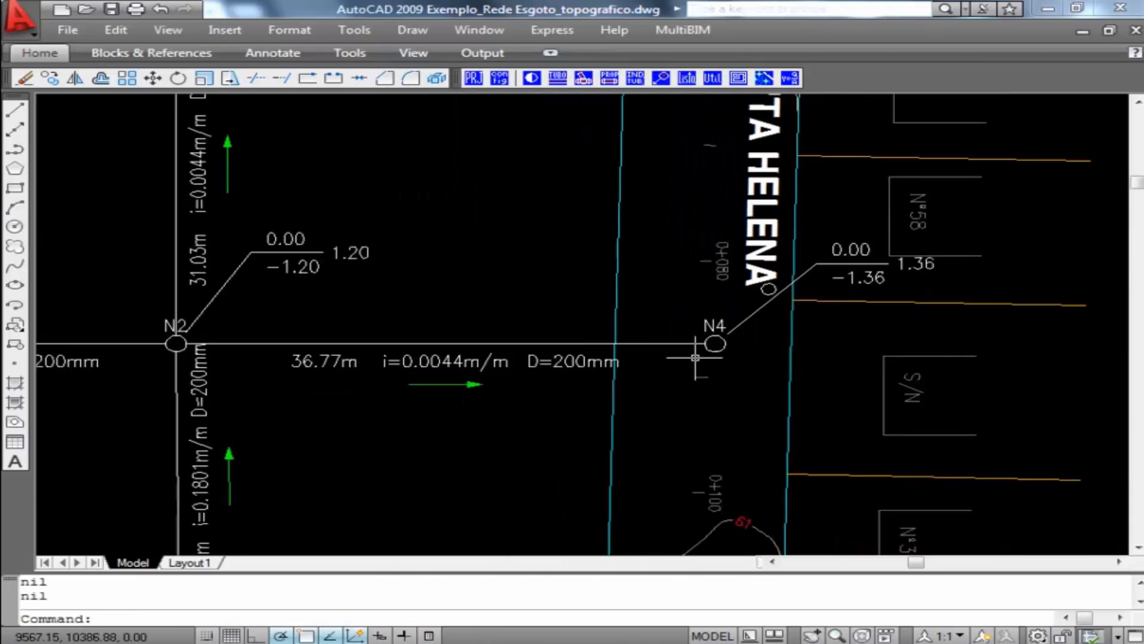
pyautogui.moveTo(646, 261); pyautogui.dragTo(642, 338, button='middle')
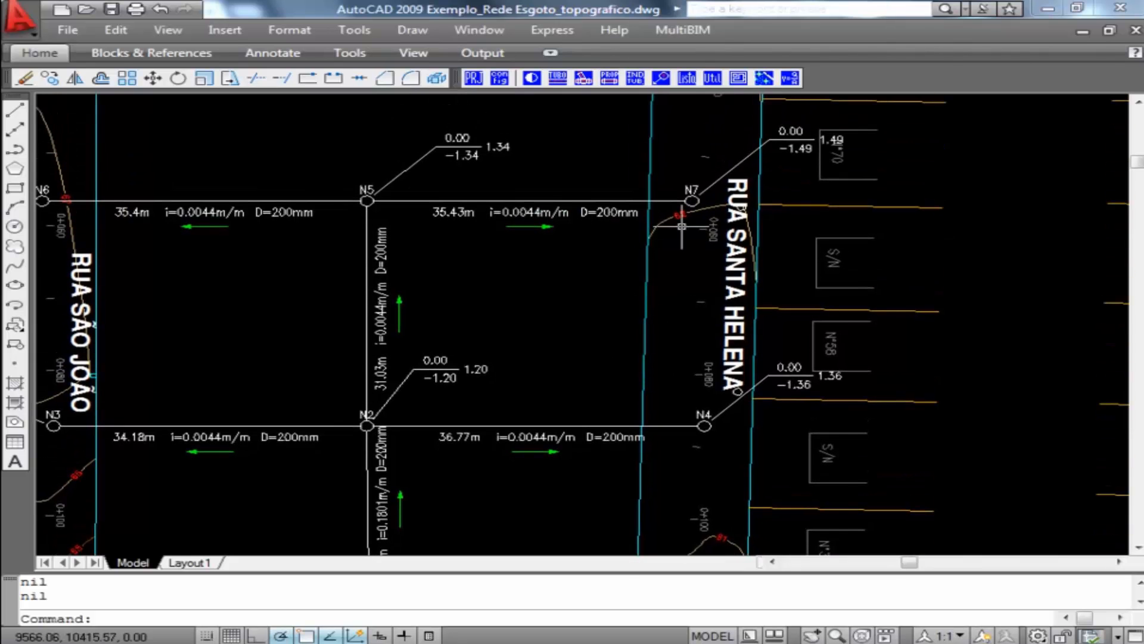
pyautogui.moveTo(804, 243); pyautogui.dragTo(881, 249, button='middle')
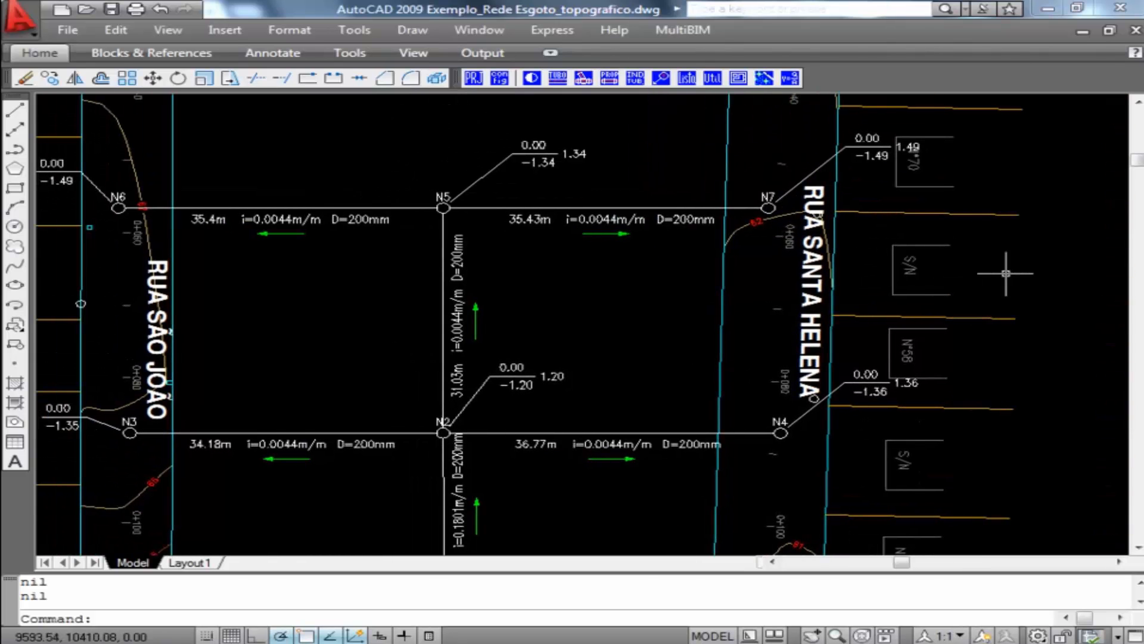
pyautogui.click(1052, 269)
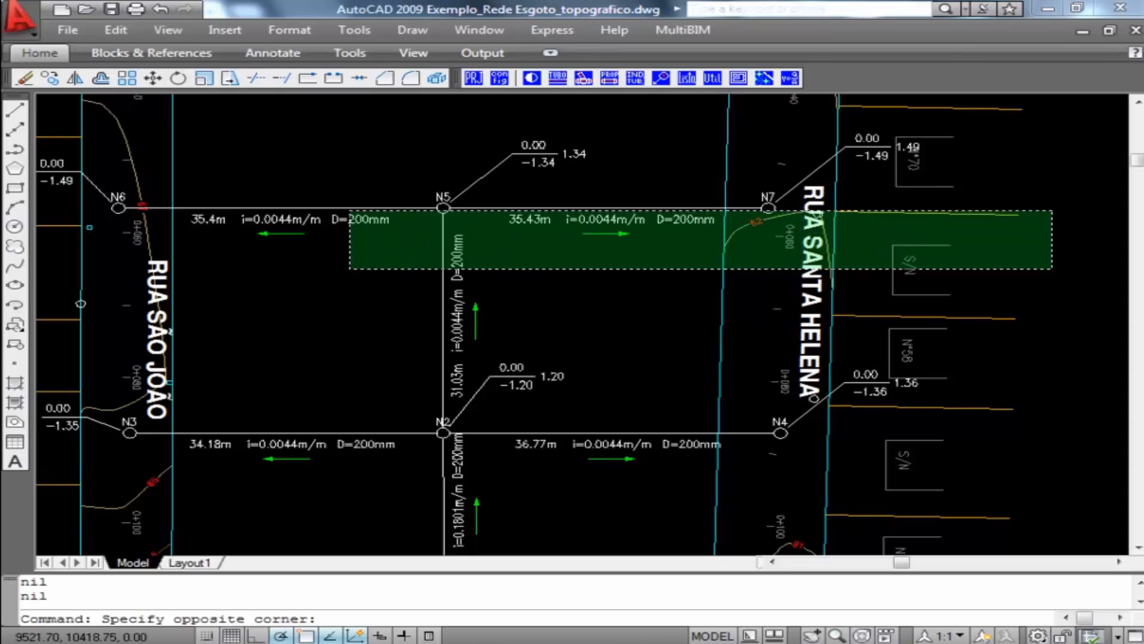
pyautogui.click(983, 248)
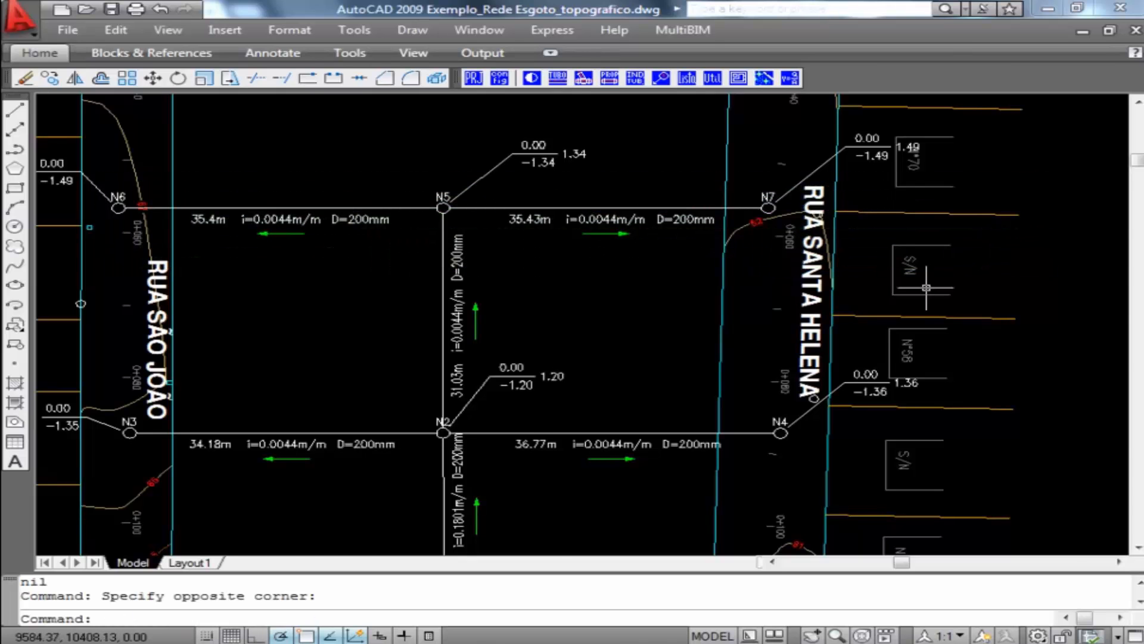
pyautogui.scroll(-2, 703, 390)
pyautogui.moveTo(700, 391); pyautogui.dragTo(694, 327, button='middle')
pyautogui.click(847, 512)
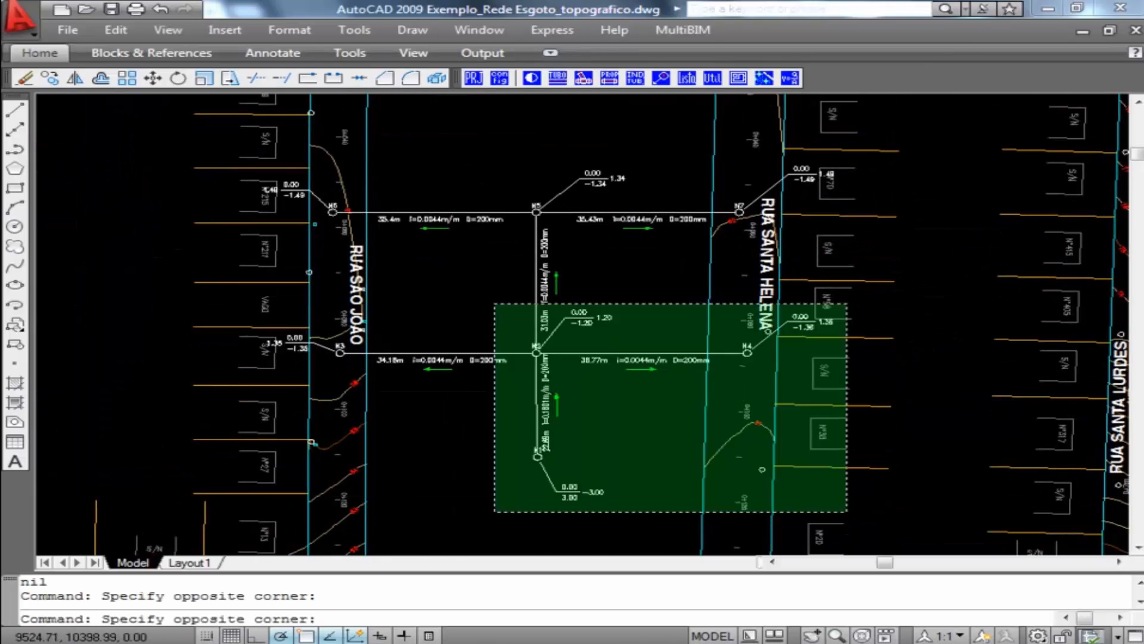
pyautogui.click(191, 119)
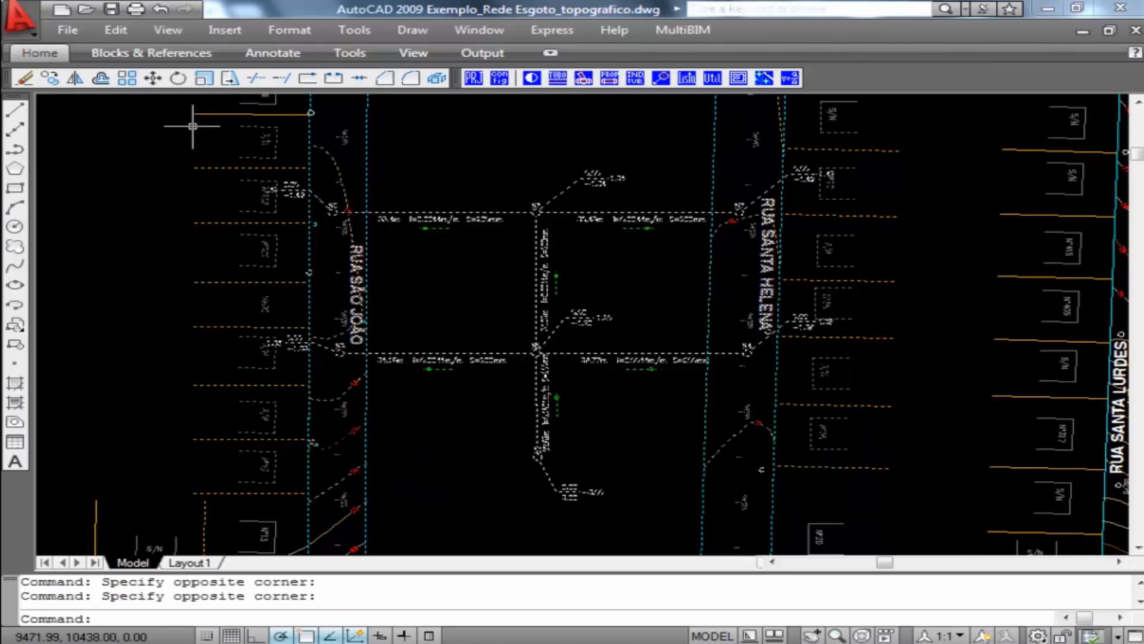
pyautogui.click(609, 78)
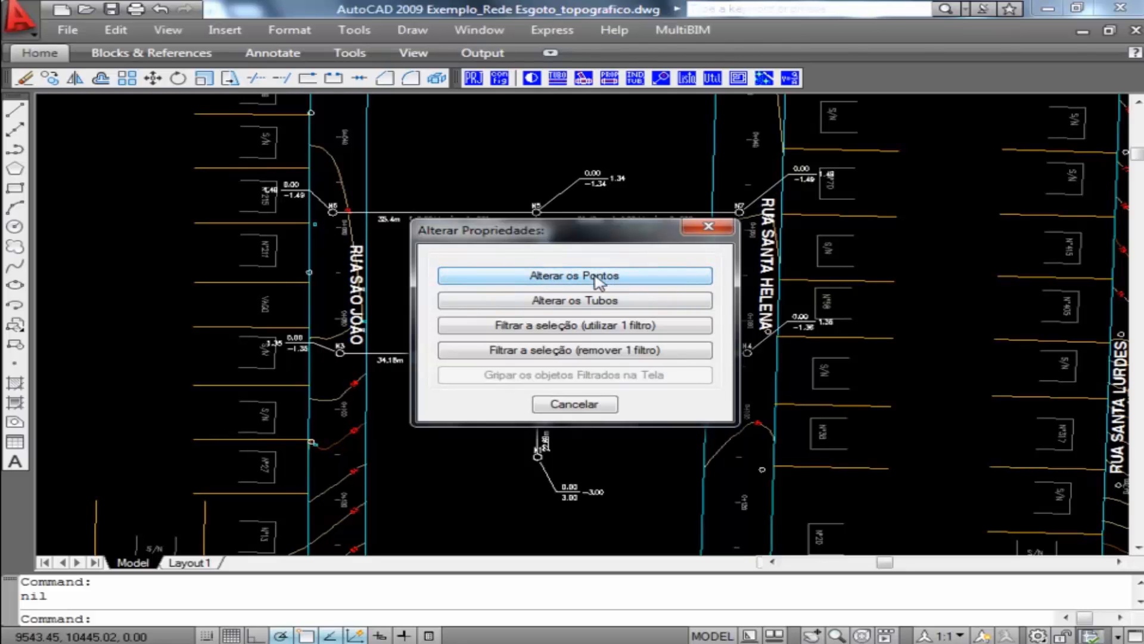
pyautogui.click(613, 275)
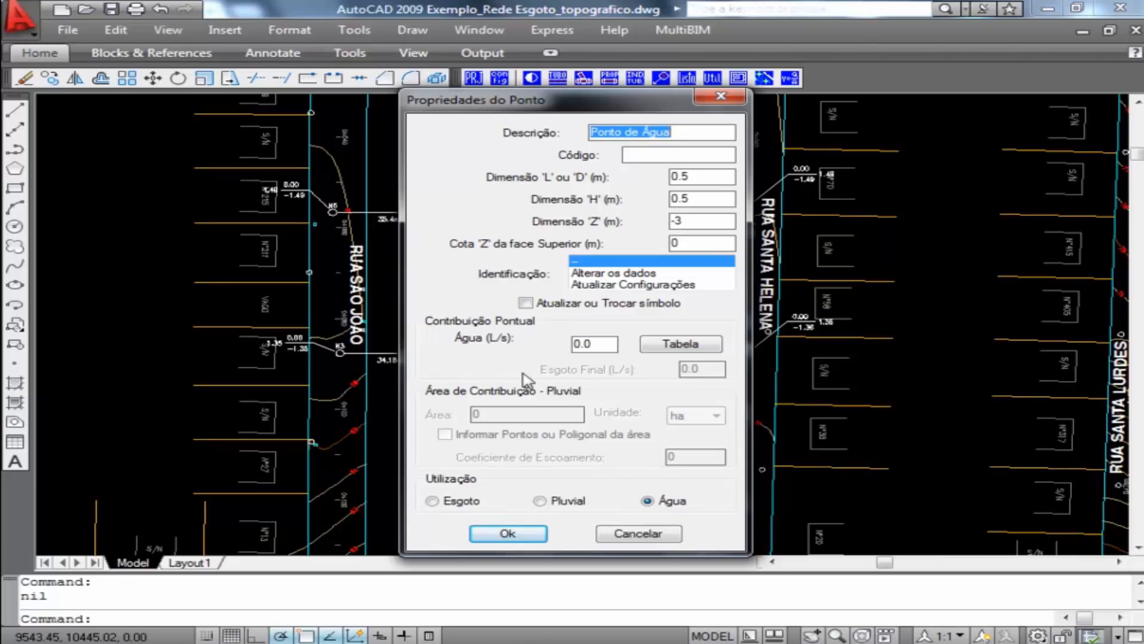
# - Set the selected points' water contribution to Residencial, Prédio de Apartamentos, 10 people and 16 h of daily supply, and apply it to all
pyautogui.doubleClick(584, 344)
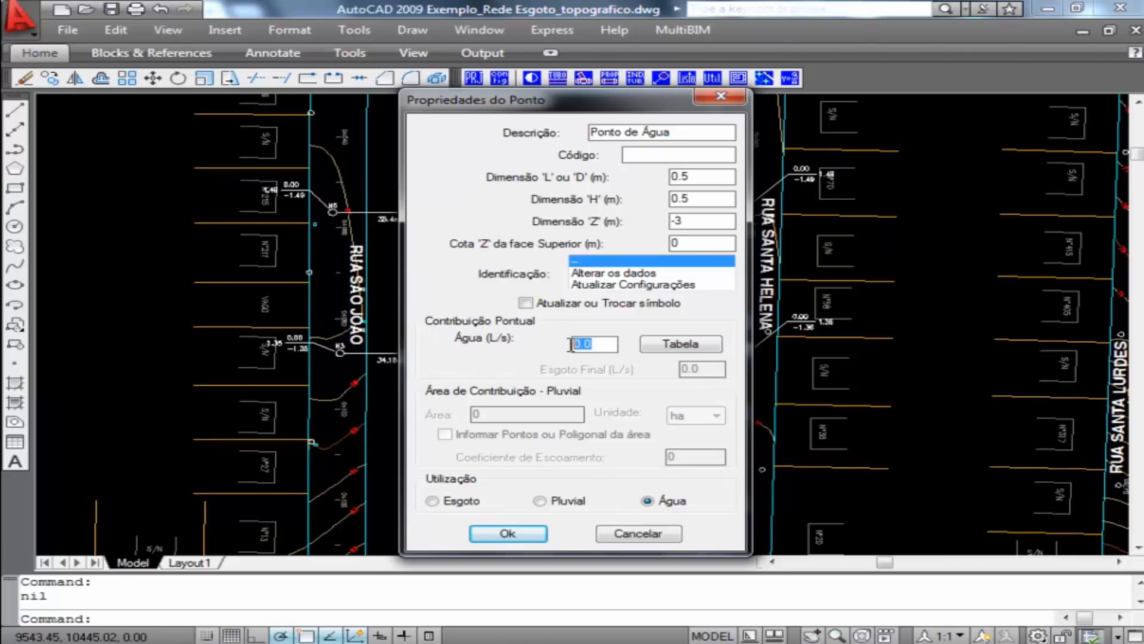
pyautogui.click(685, 346)
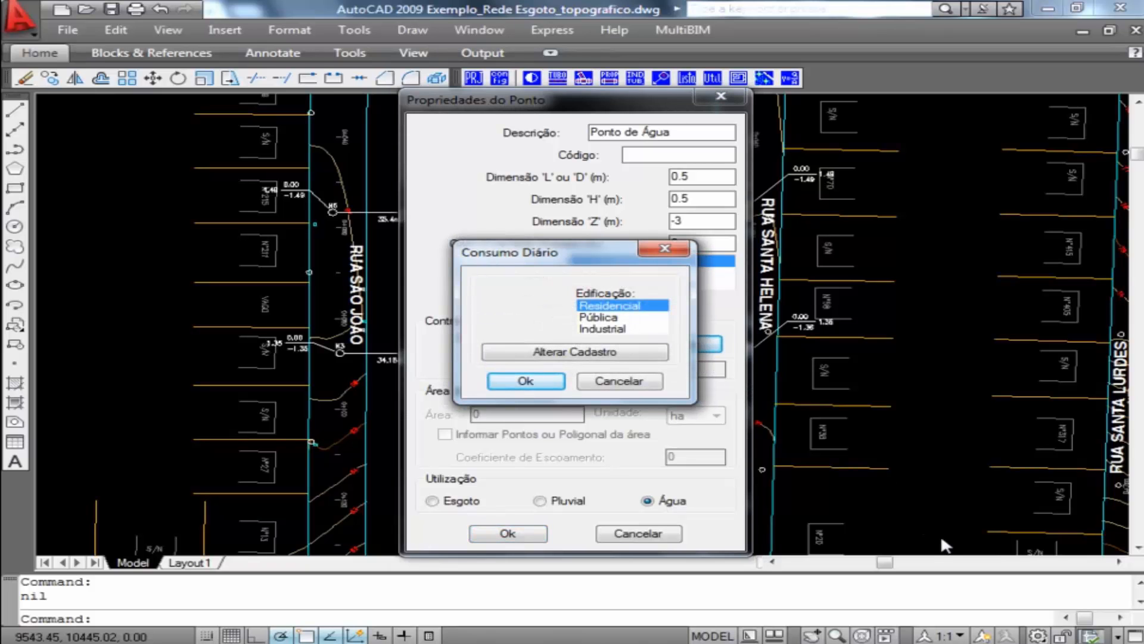
pyautogui.moveTo(599, 259); pyautogui.dragTo(610, 386)
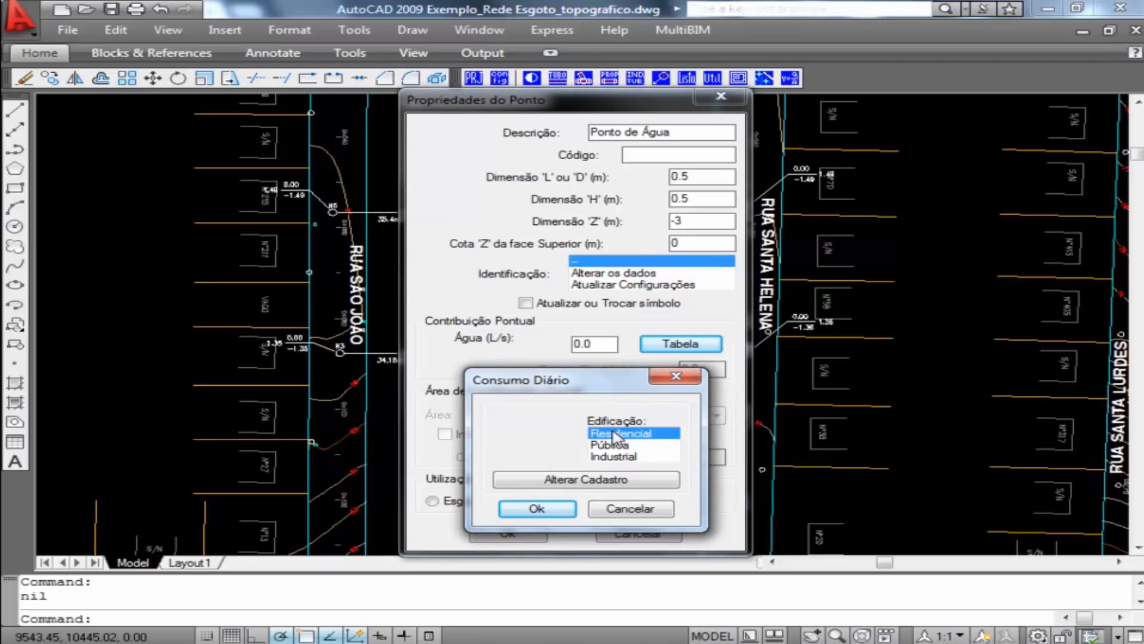
pyautogui.click(542, 509)
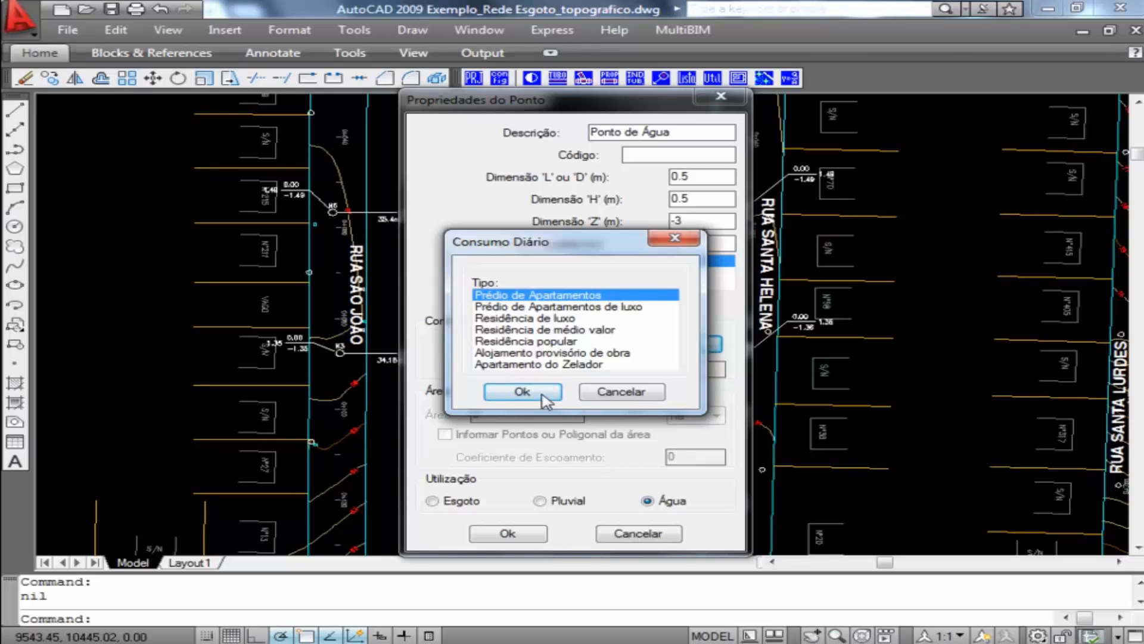
pyautogui.click(522, 391)
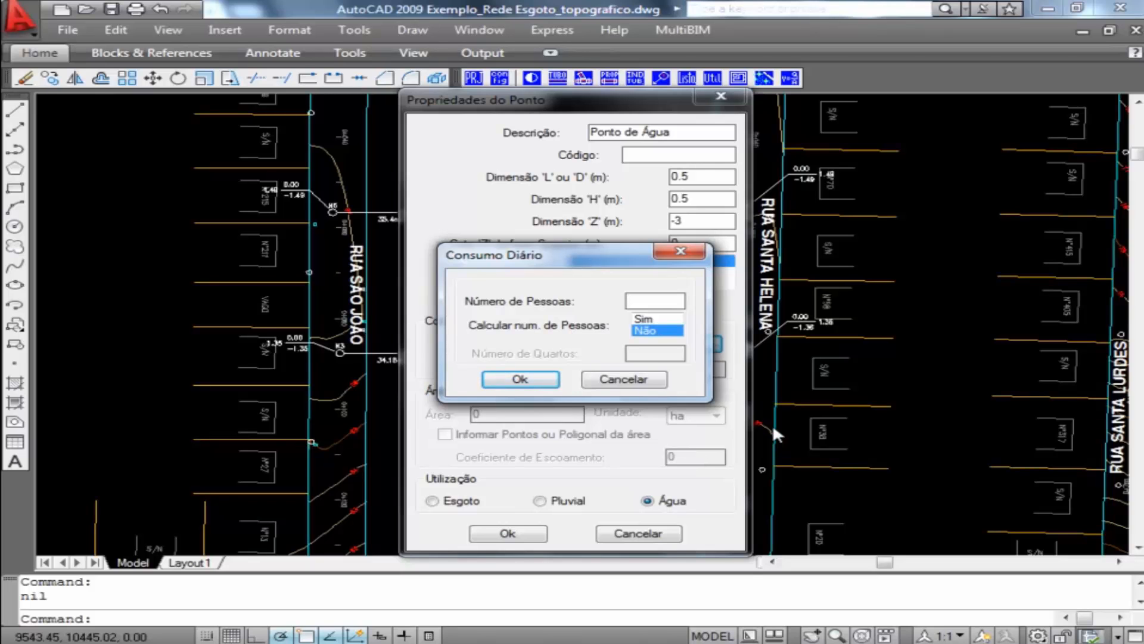
pyautogui.write('10')
pyautogui.click(520, 380)
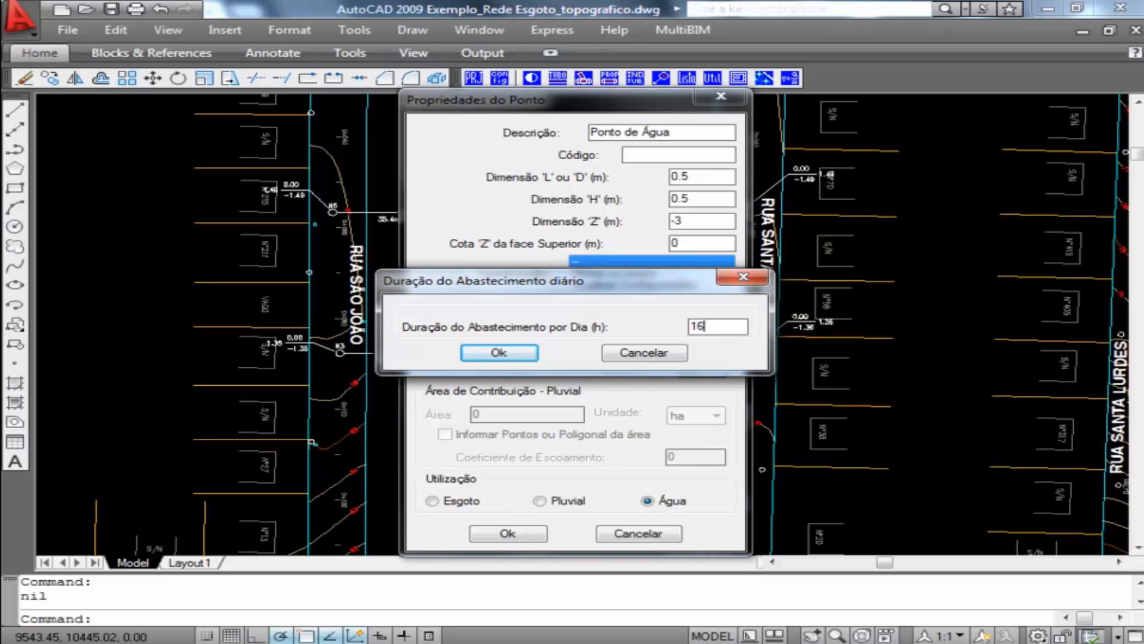
pyautogui.click(501, 355)
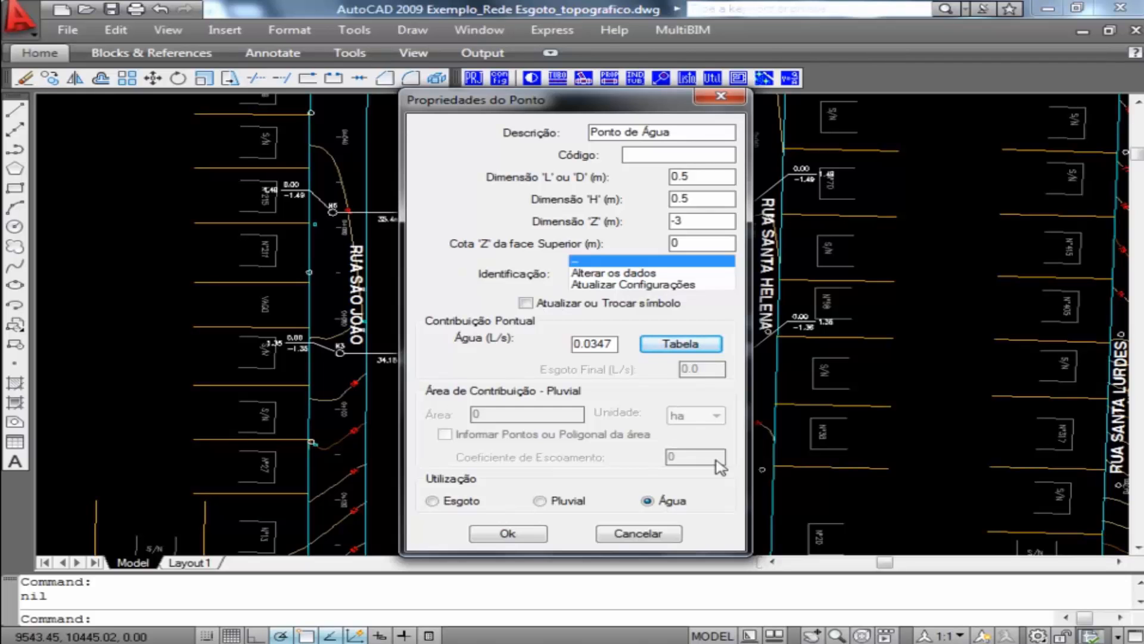
pyautogui.click(539, 540)
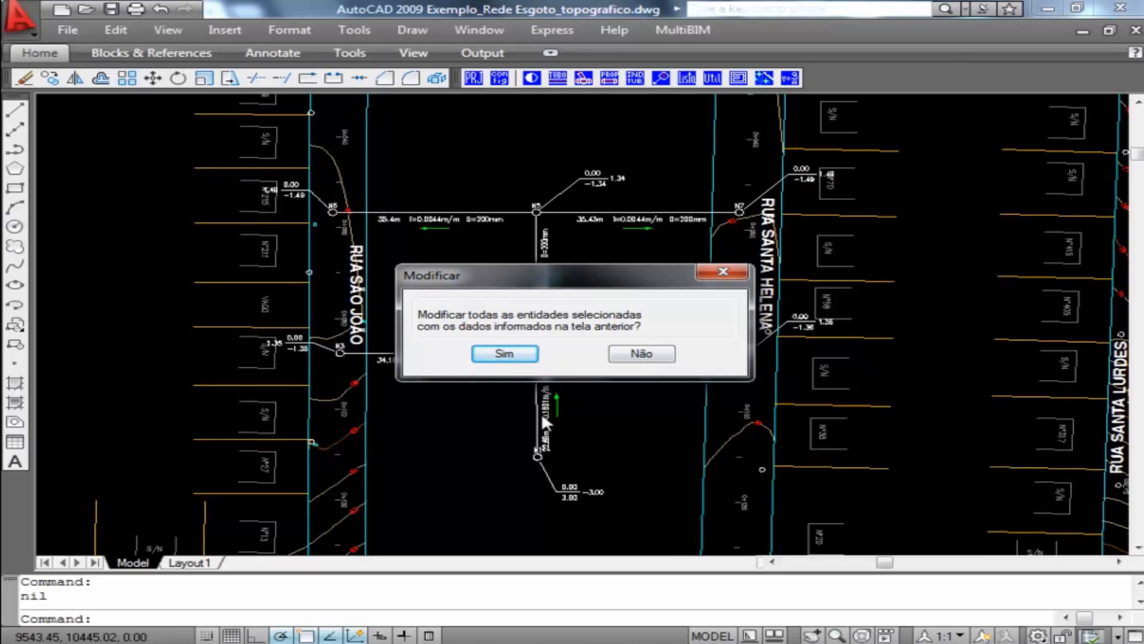
pyautogui.click(524, 356)
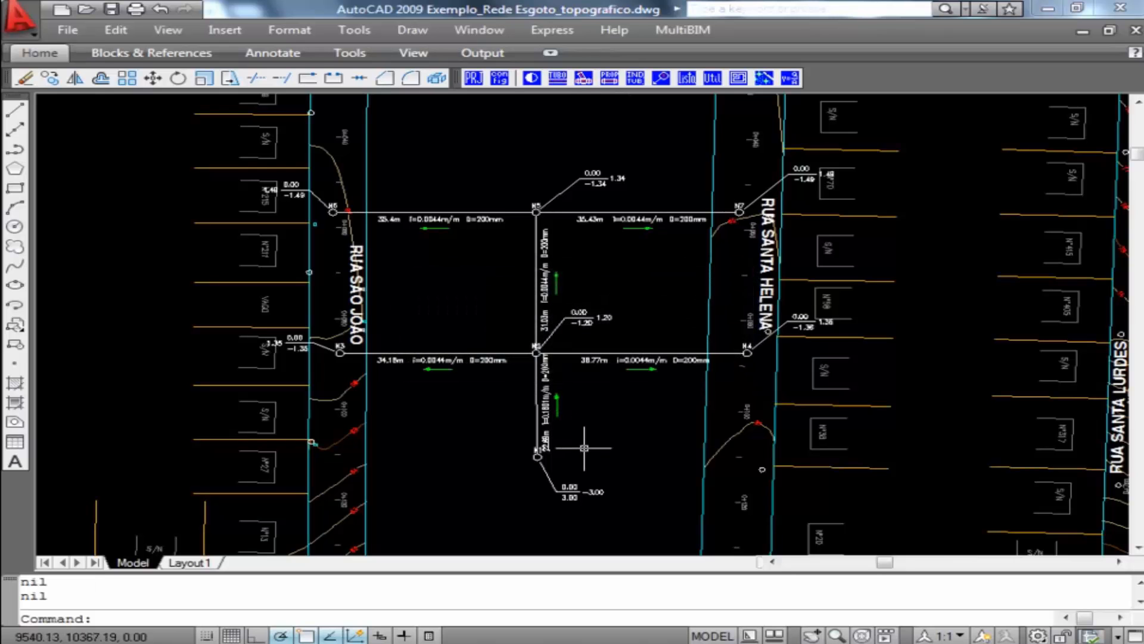
pyautogui.scroll(8, 533, 352)
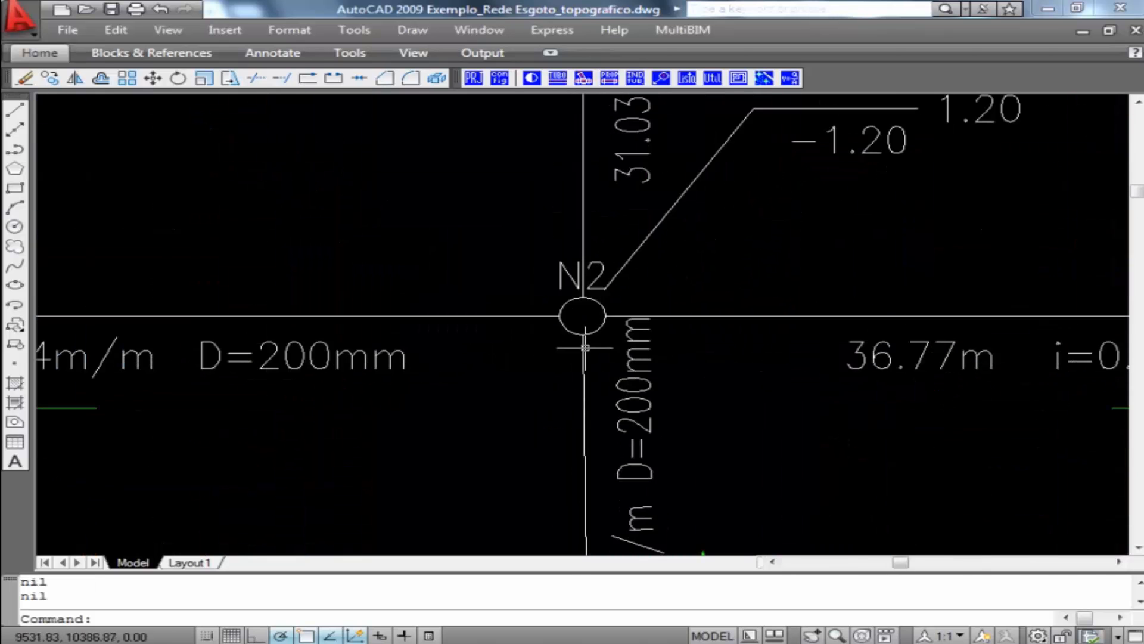
# - Check point N2's properties and its water contribution, leaving them as they are
pyautogui.click(609, 81)
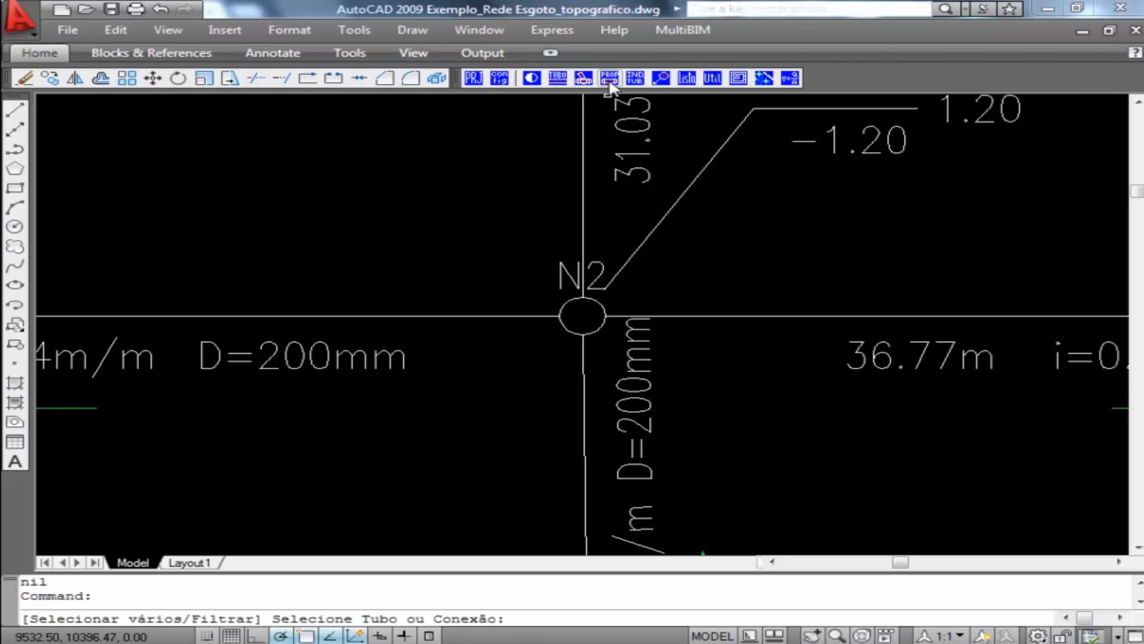
pyautogui.click(598, 326)
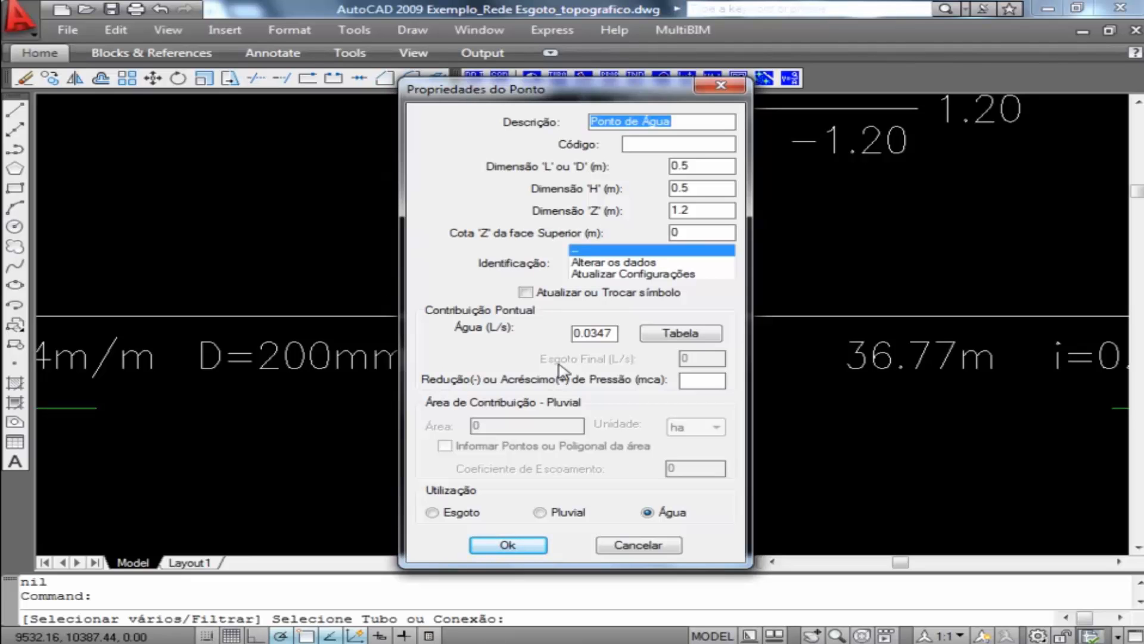
pyautogui.click(655, 544)
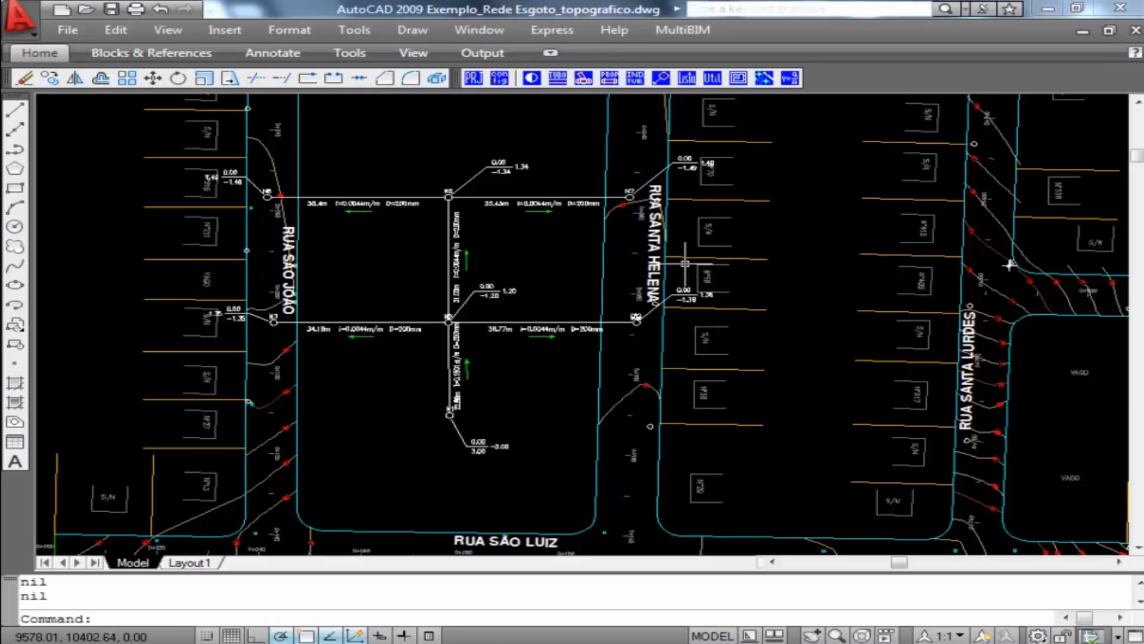
# - Start the water network sizing (Dimensionar) and select all pipes and points from N1 to N7 for it
pyautogui.click(795, 84)
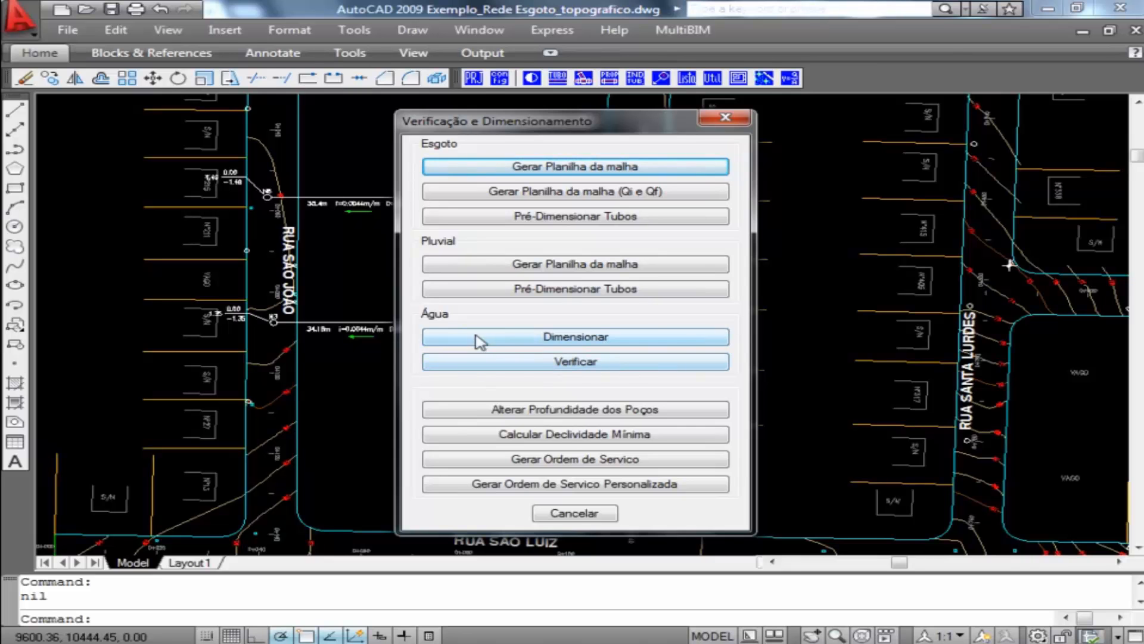
pyautogui.click(543, 338)
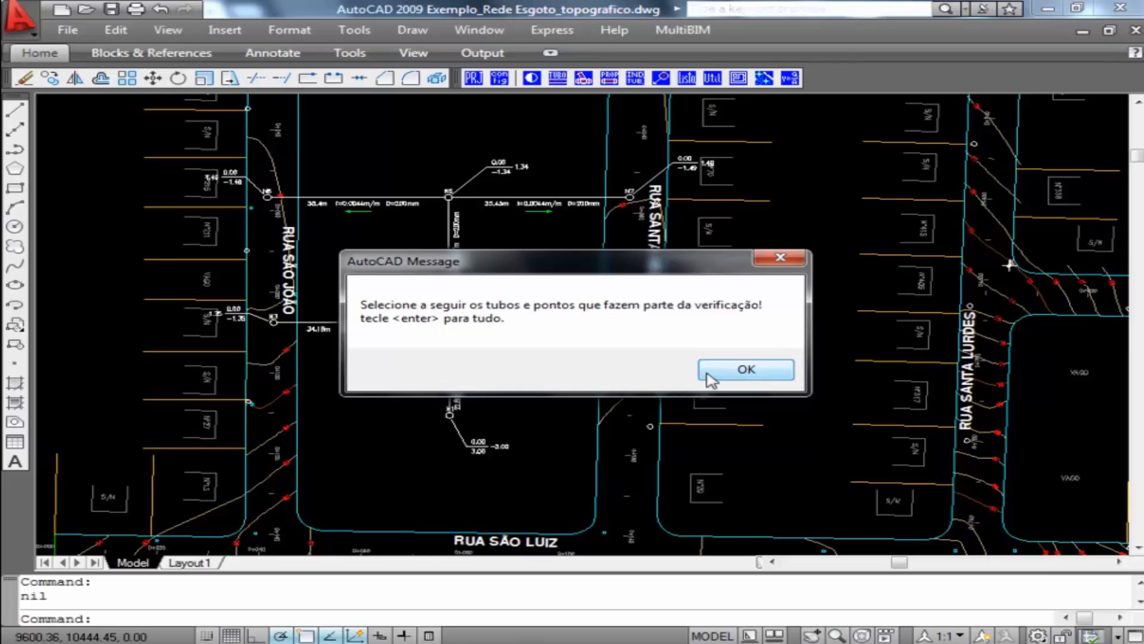
pyautogui.click(734, 371)
pyautogui.click(789, 487)
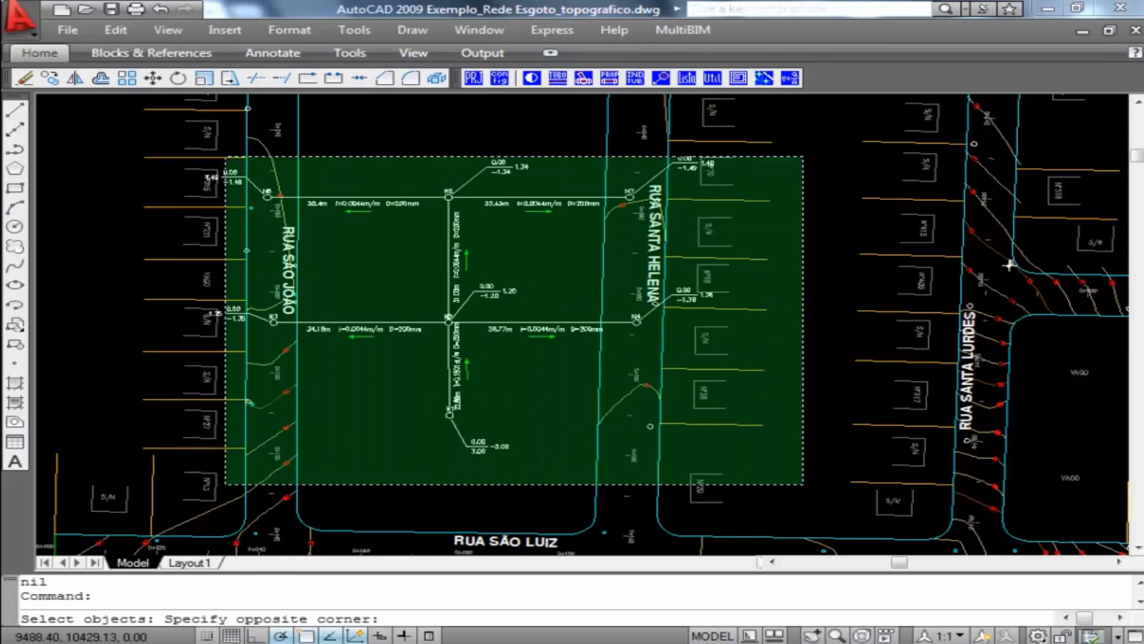
pyautogui.click(189, 125)
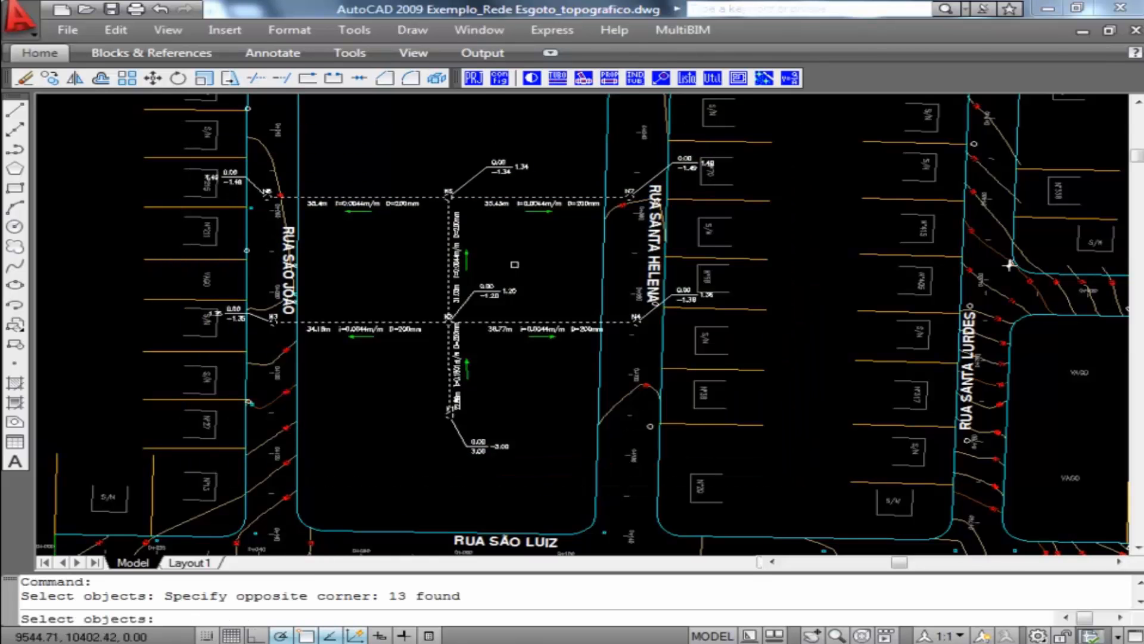
pyautogui.press('Return')
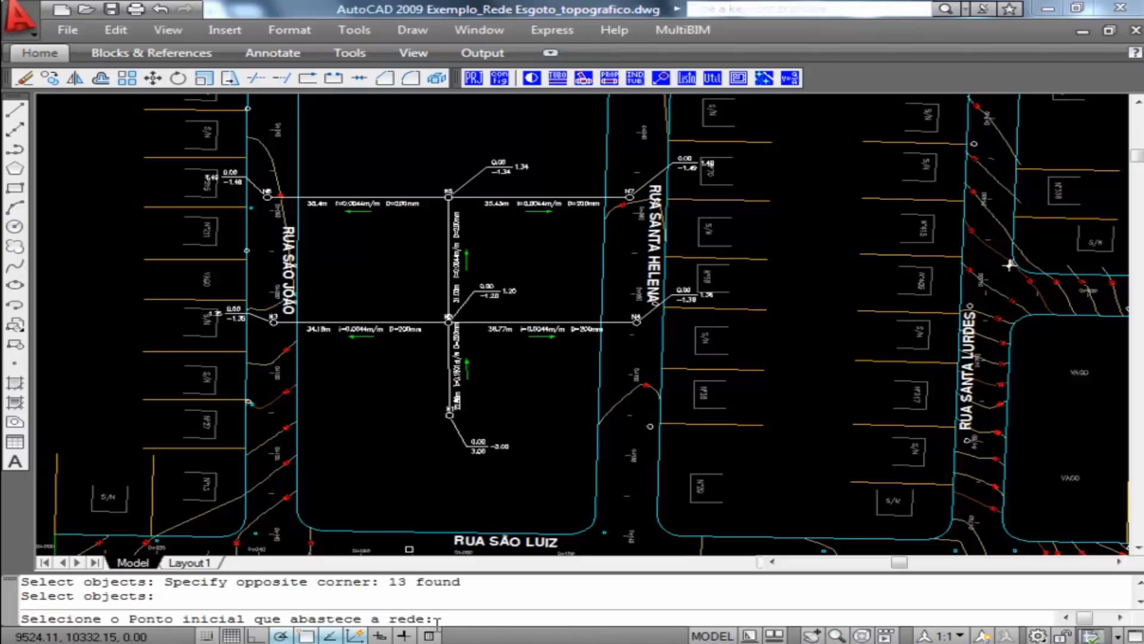
# - Size the network from supply point N1 in Planta baixa, with 2.00 m/s, 100mm minimum diameter, 15 to 50 mca and 9999 iterations
pyautogui.scroll(7, 451, 412)
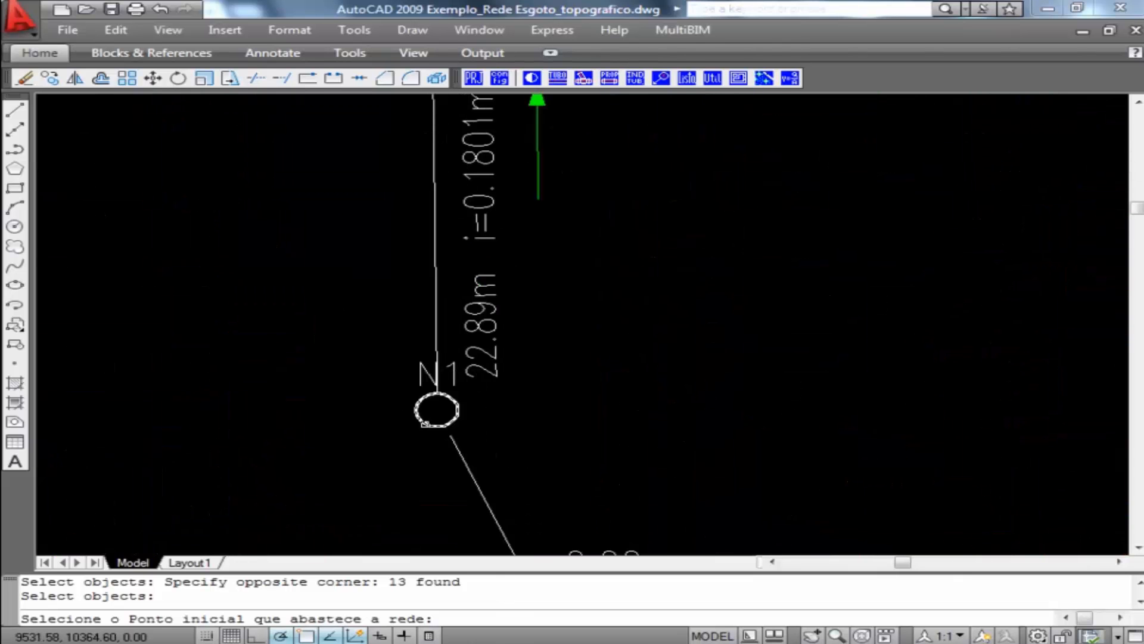
pyautogui.click(454, 416)
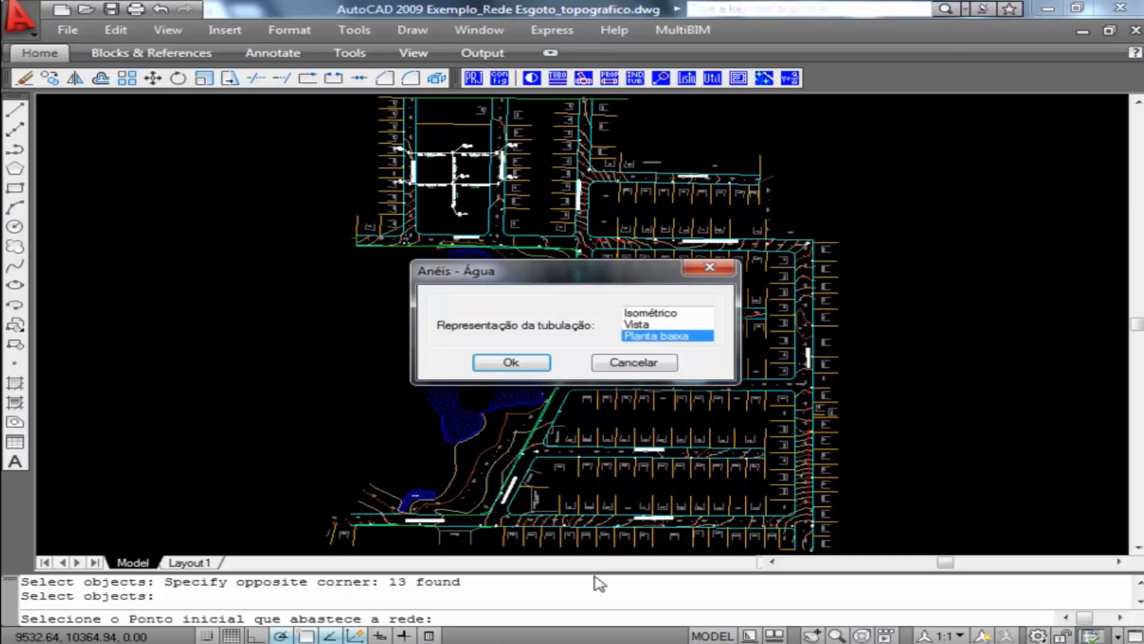
pyautogui.click(511, 362)
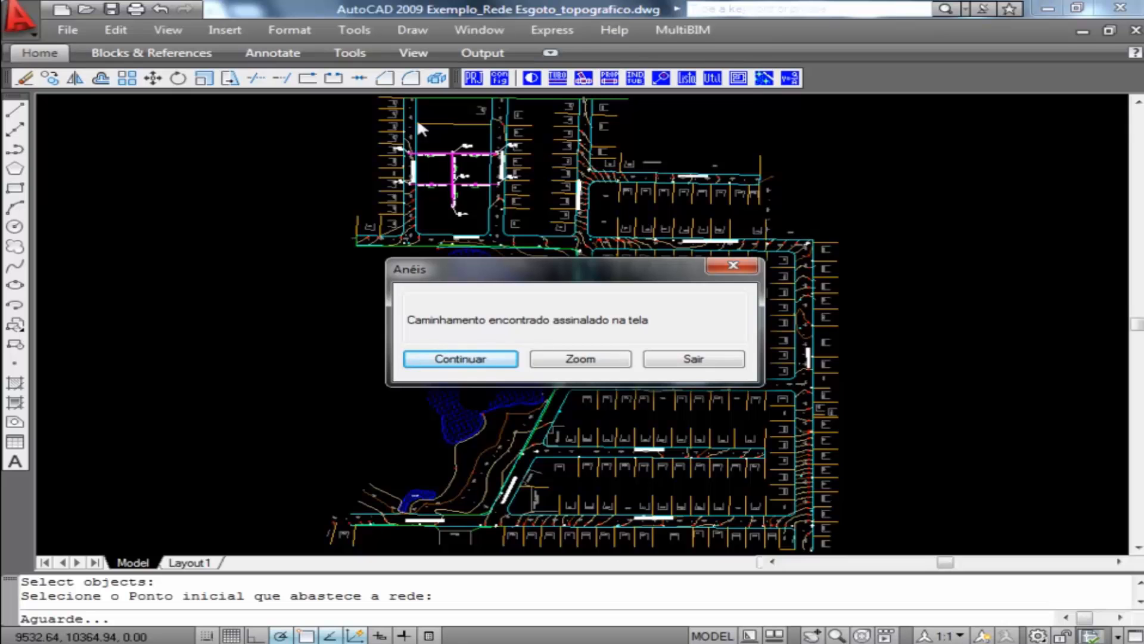
pyautogui.click(490, 361)
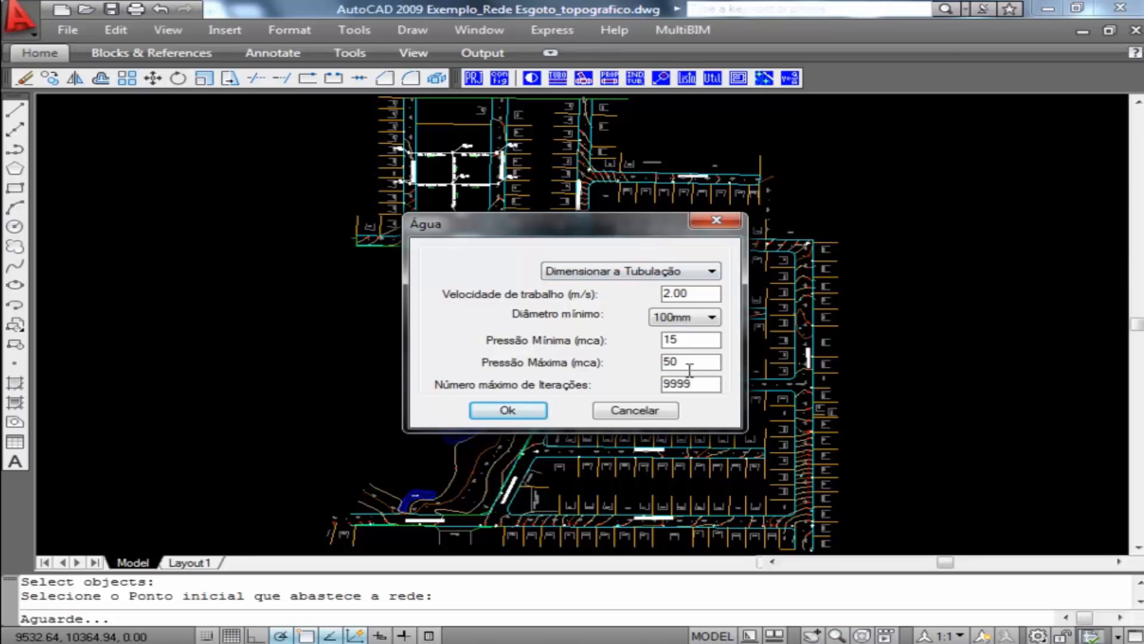
pyautogui.click(506, 410)
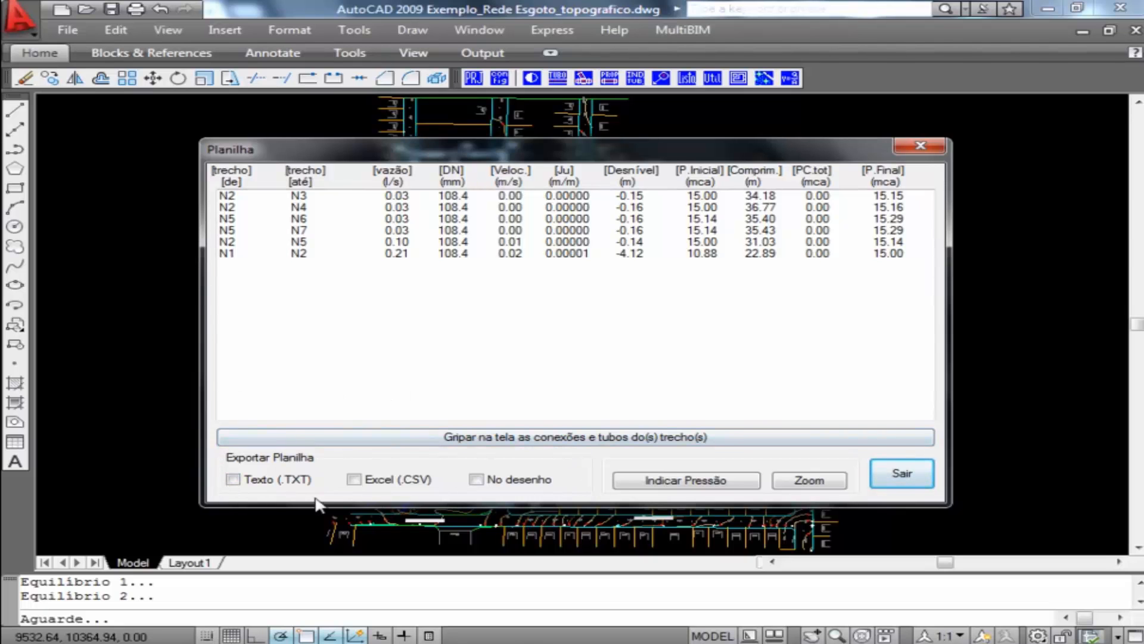
# - Export the results spreadsheet to Excel (.CSV) and into the drawing, placing the table in the empty area west of the street blocks
pyautogui.click(355, 480)
pyautogui.click(526, 487)
pyautogui.click(903, 473)
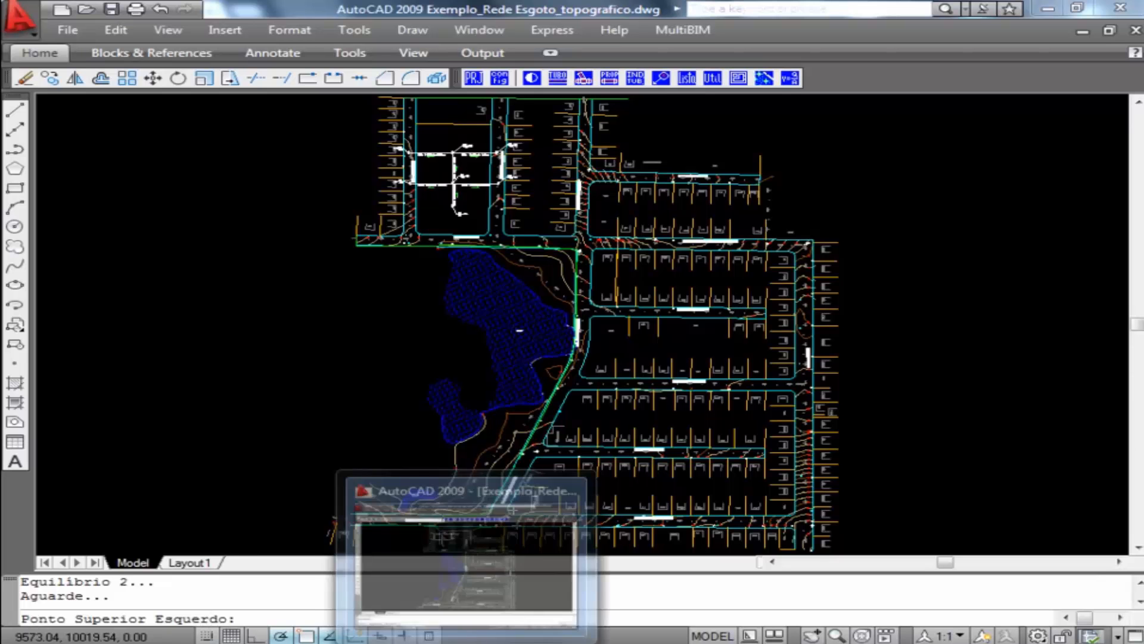
pyautogui.moveTo(631, 322); pyautogui.dragTo(669, 427, button='middle')
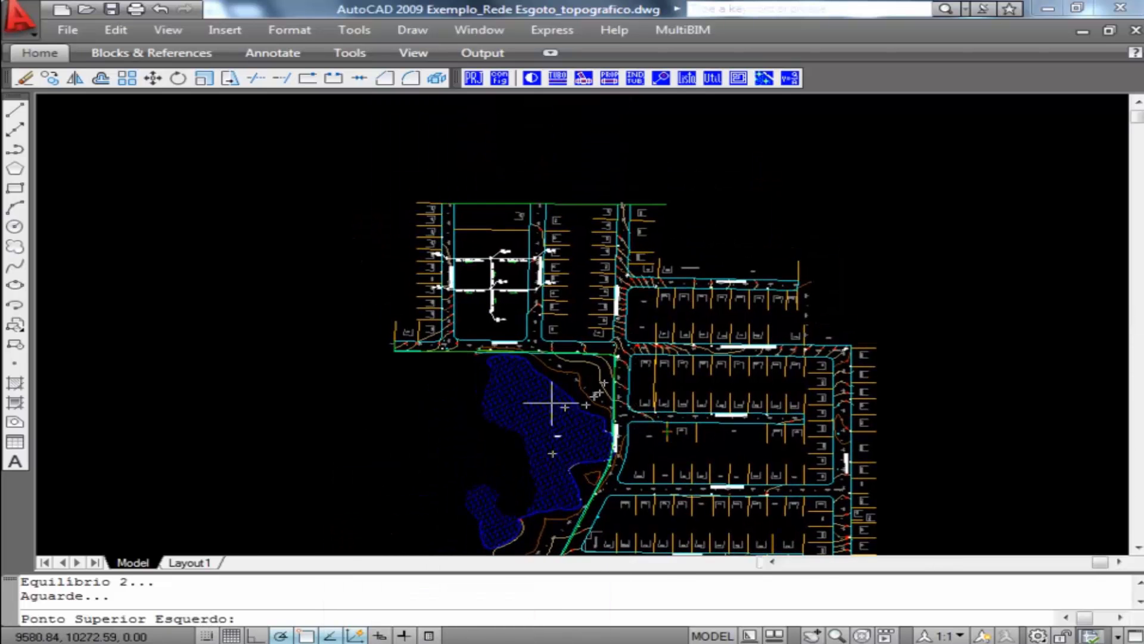
pyautogui.click(256, 251)
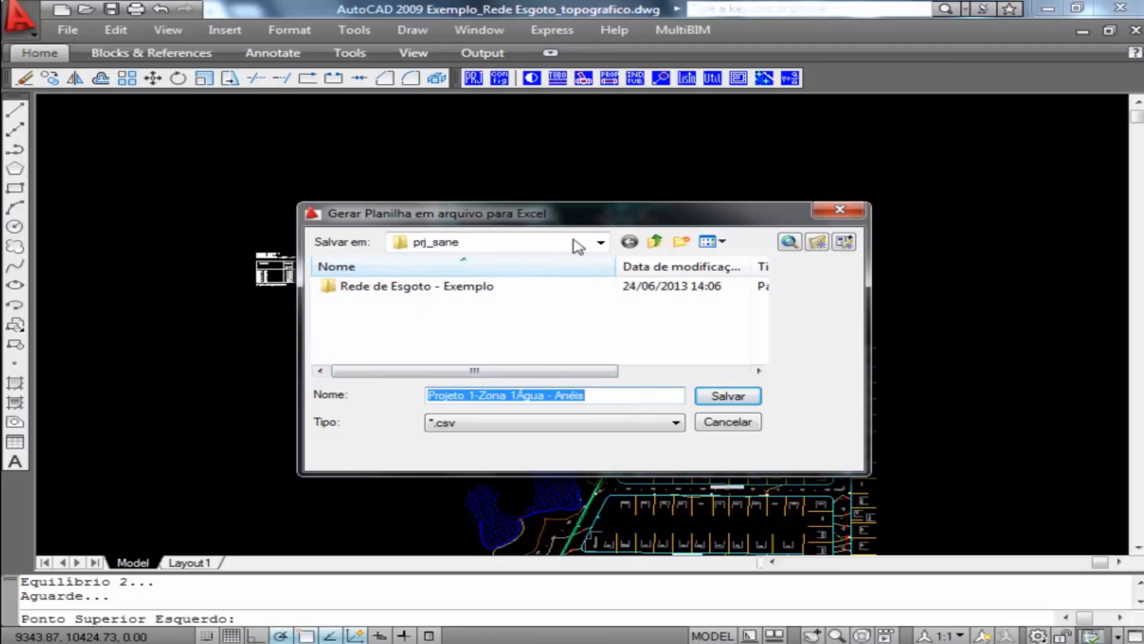
# - Save the exported results in the prj_sane folder as the CSV file Projeto 1-Zona 1Água - Anéis
pyautogui.click(602, 246)
pyautogui.click(602, 247)
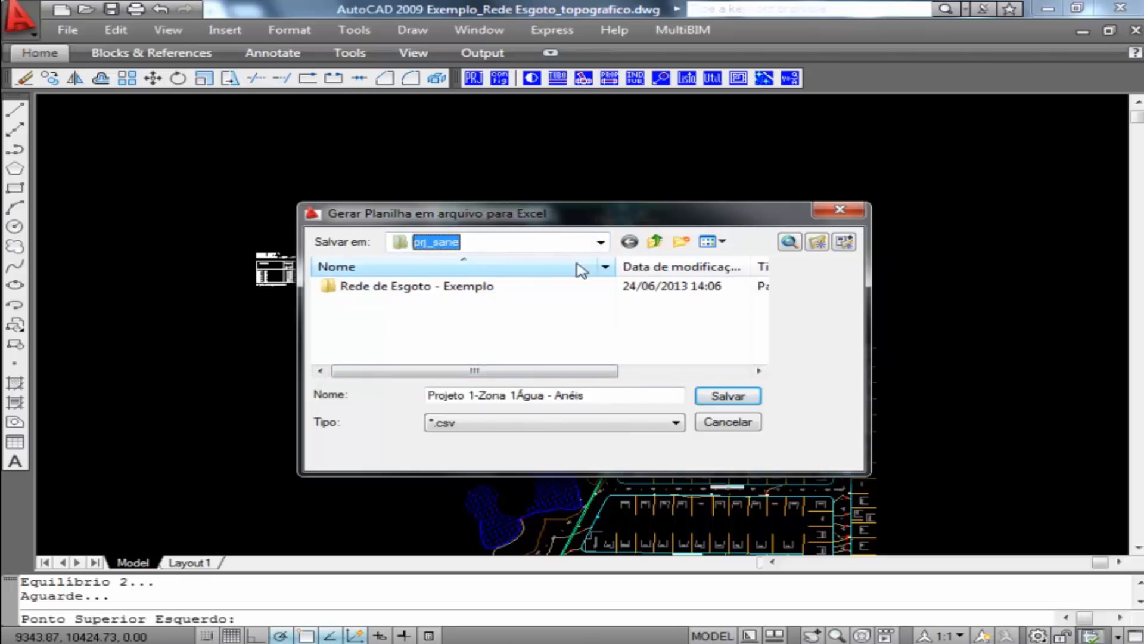
pyautogui.click(737, 398)
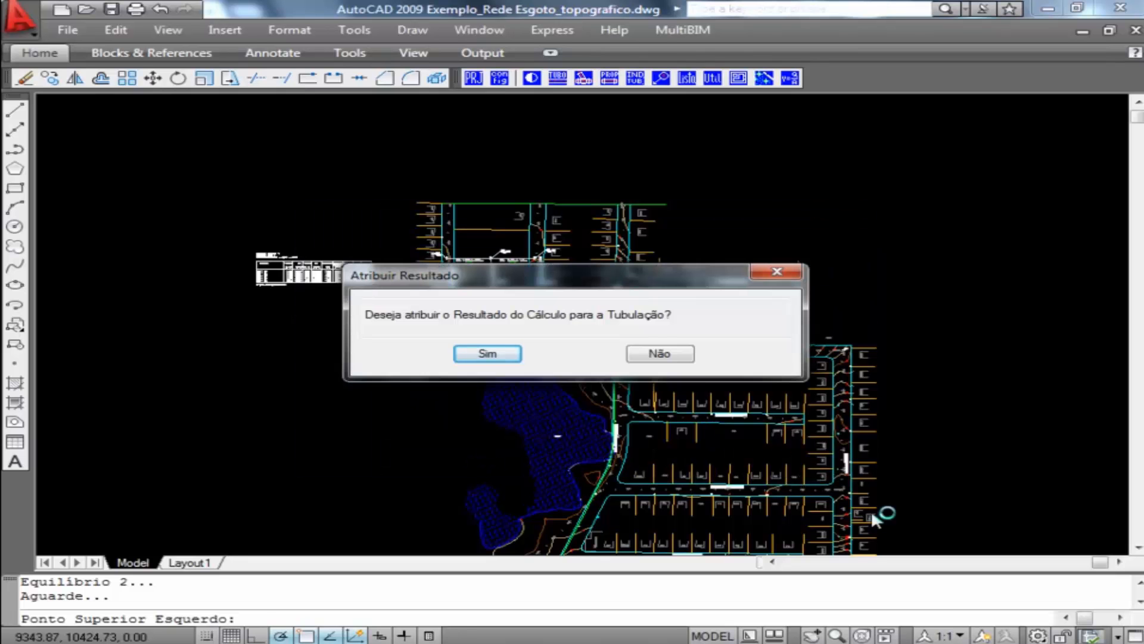
# - Dismiss the tab_anel.xls repair report in Excel and examine the hydraulic results table in Projeto 1-Zona 1Água - Anéis.CSV
pyautogui.press('Return')
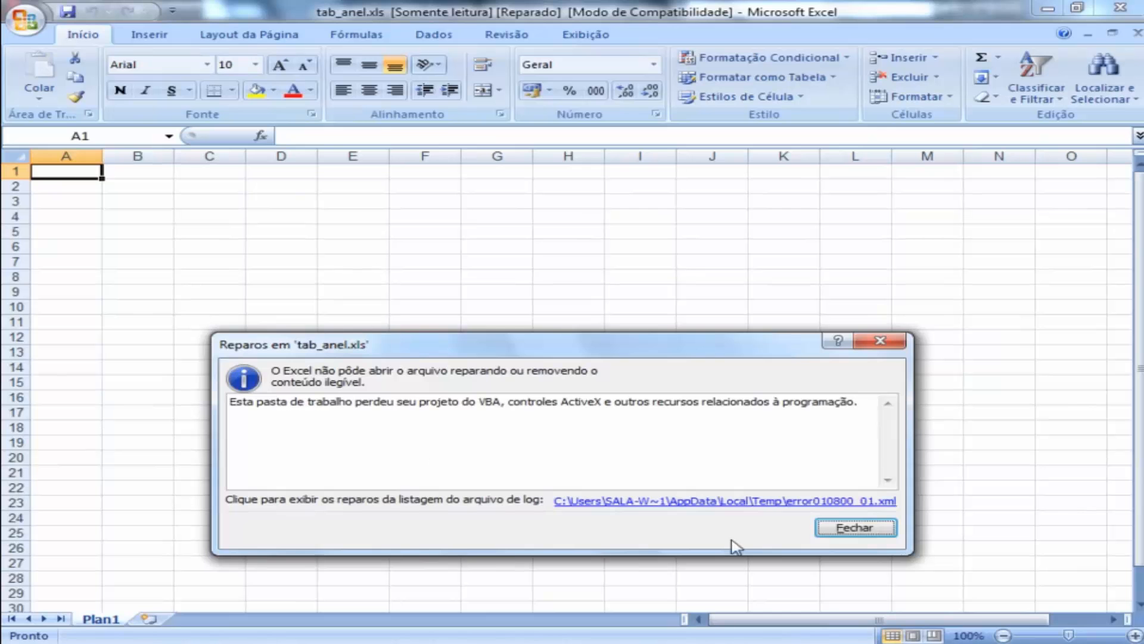
pyautogui.click(868, 526)
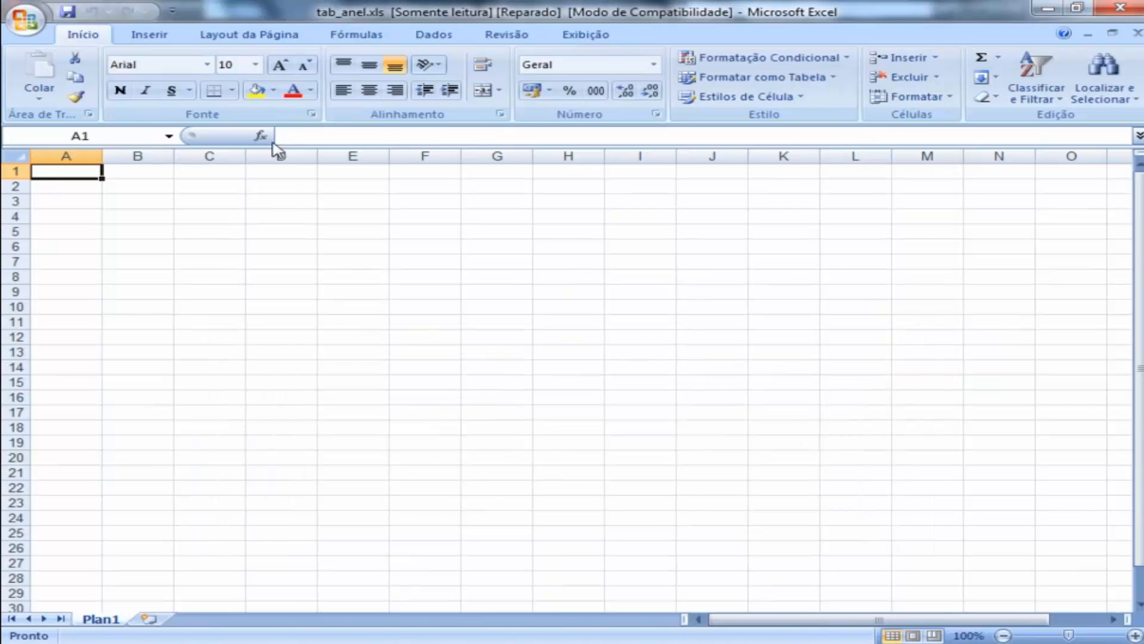
pyautogui.moveTo(537, 641)
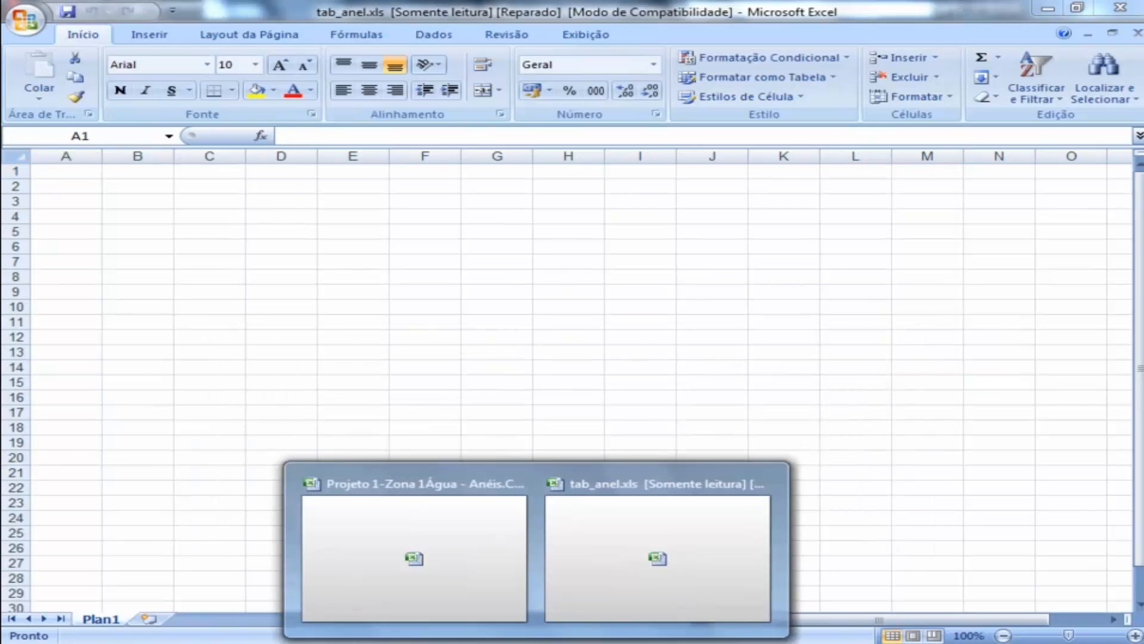
pyautogui.click(494, 581)
pyautogui.click(468, 422)
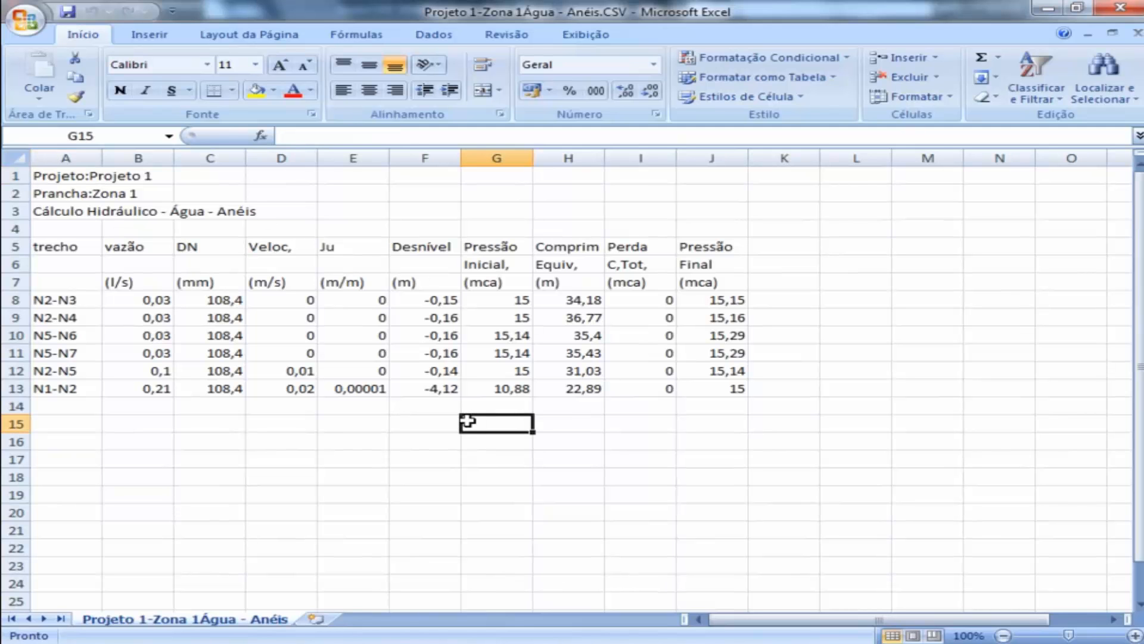
pyautogui.click(80, 250)
pyautogui.moveTo(81, 251); pyautogui.dragTo(719, 394)
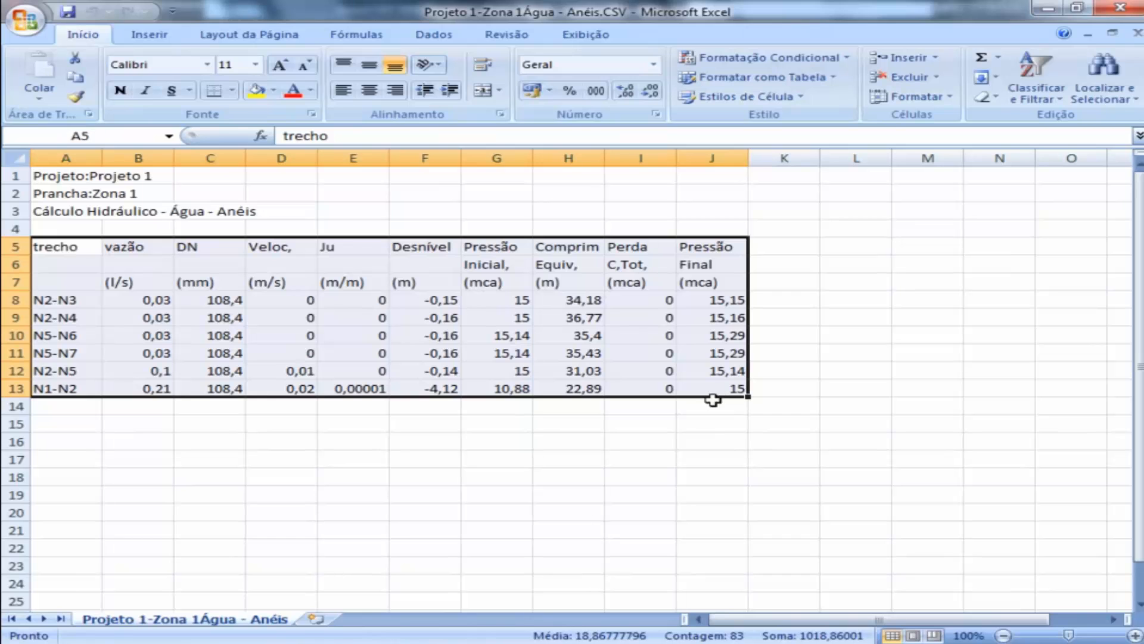
# - Switch back to AutoCAD, assign the calculation result to the piping and view the results table placed in the drawing
pyautogui.click(583, 642)
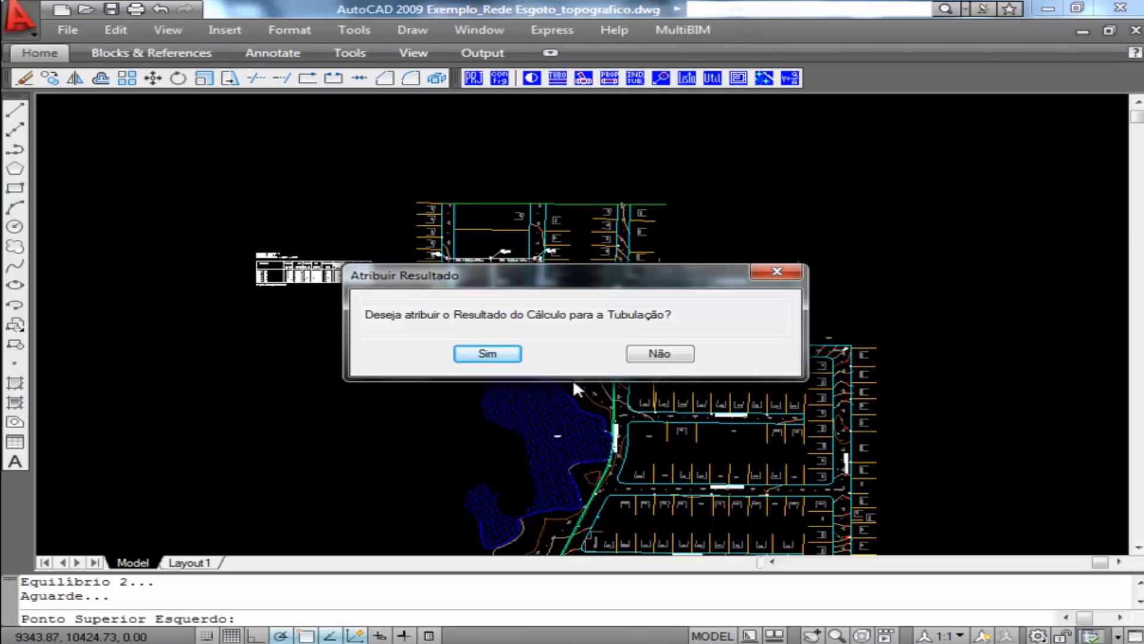
pyautogui.click(486, 354)
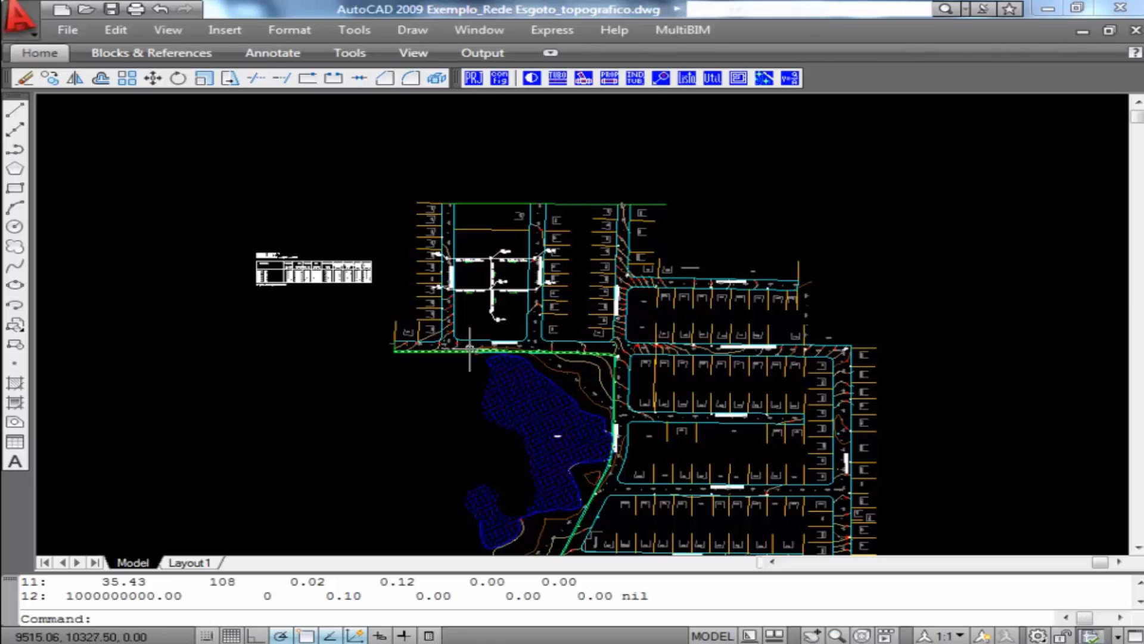
pyautogui.scroll(3, 284, 287)
pyautogui.scroll(2, 283, 288)
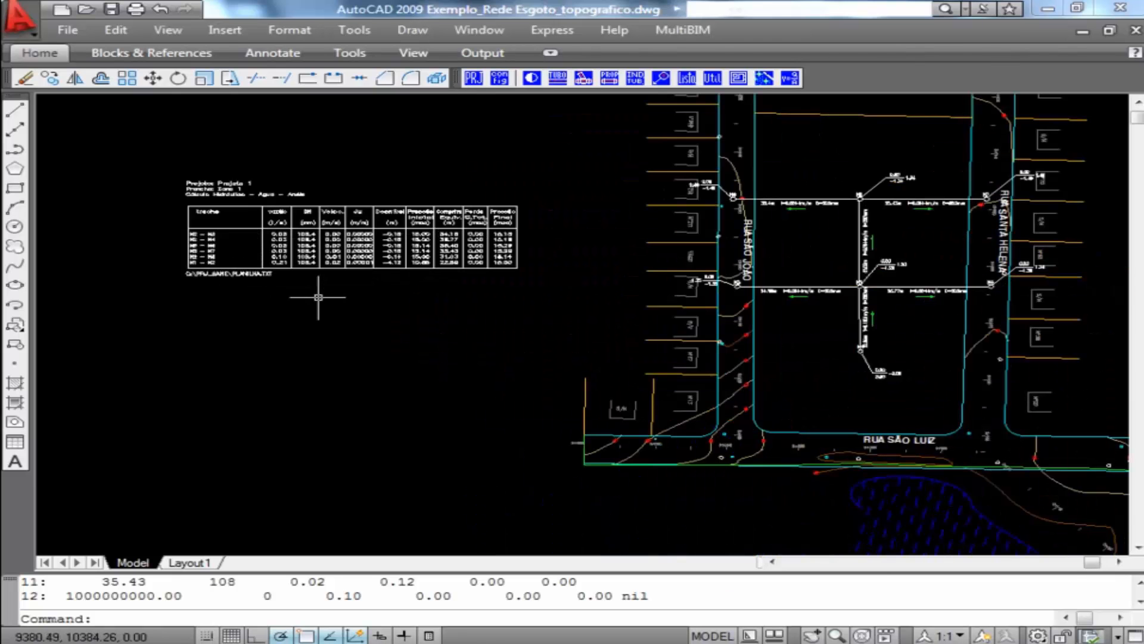